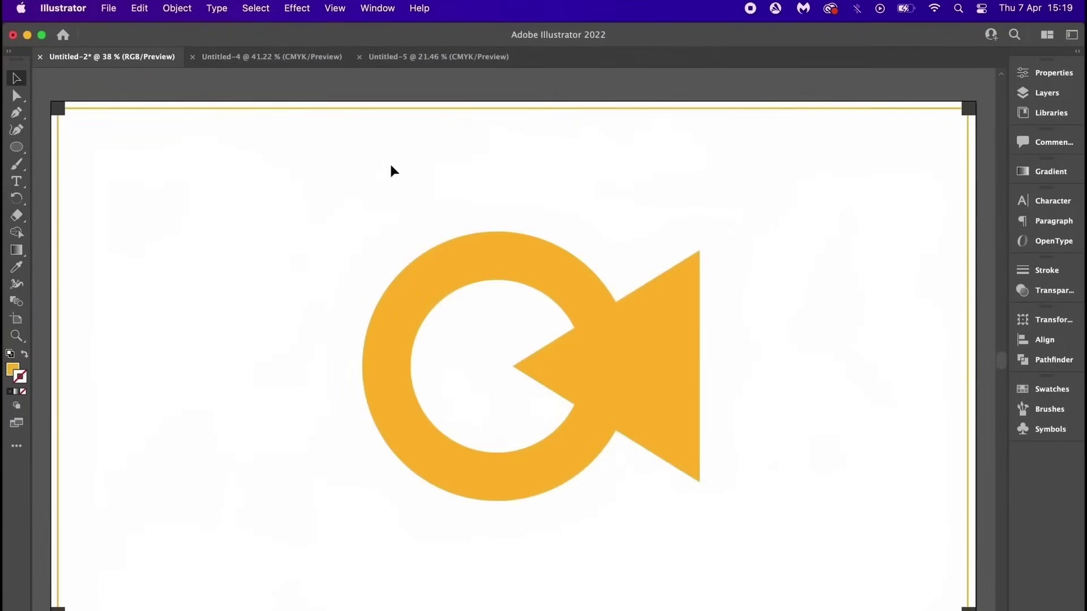
# Cycle back and forth through the three open documents to view the contents of each one.
pyautogui.hotkey('ctrl', 'Tab')
pyautogui.hotkey('ctrl', 'Tab')
pyautogui.hotkey('ctrl', 'Tab')
pyautogui.hotkey('ctrl', 'Tab')
pyautogui.hotkey('ctrl', 'Tab')
pyautogui.hotkey('ctrl', 'Tab')
pyautogui.hotkey('ctrl', 'Tab')
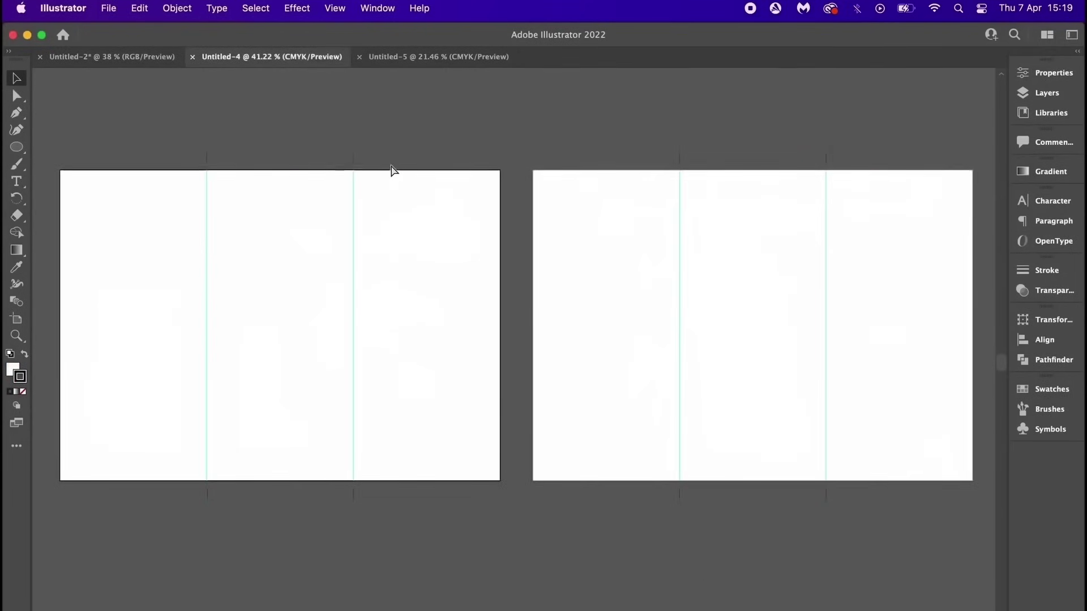
pyautogui.hotkey('ctrl', 'Tab')
pyautogui.hotkey('ctrl', 'Tab')
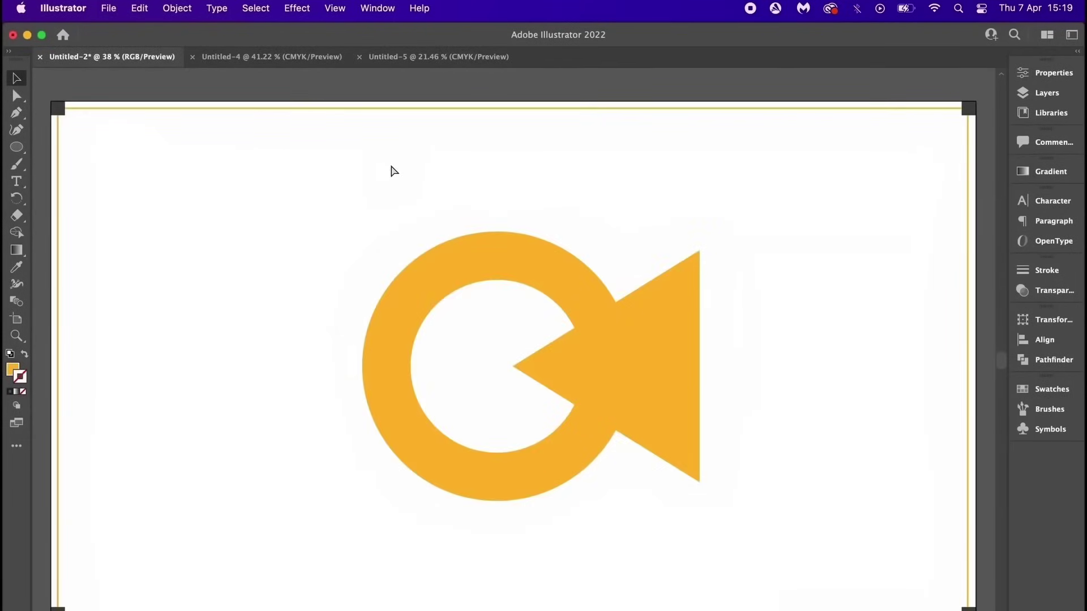
pyautogui.hotkey('ctrl', 'shift', 'Tab')
pyautogui.hotkey('ctrl', 'shift', 'Tab')
pyautogui.hotkey('ctrl', 'Tab')
pyautogui.hotkey('ctrl', 'Tab')
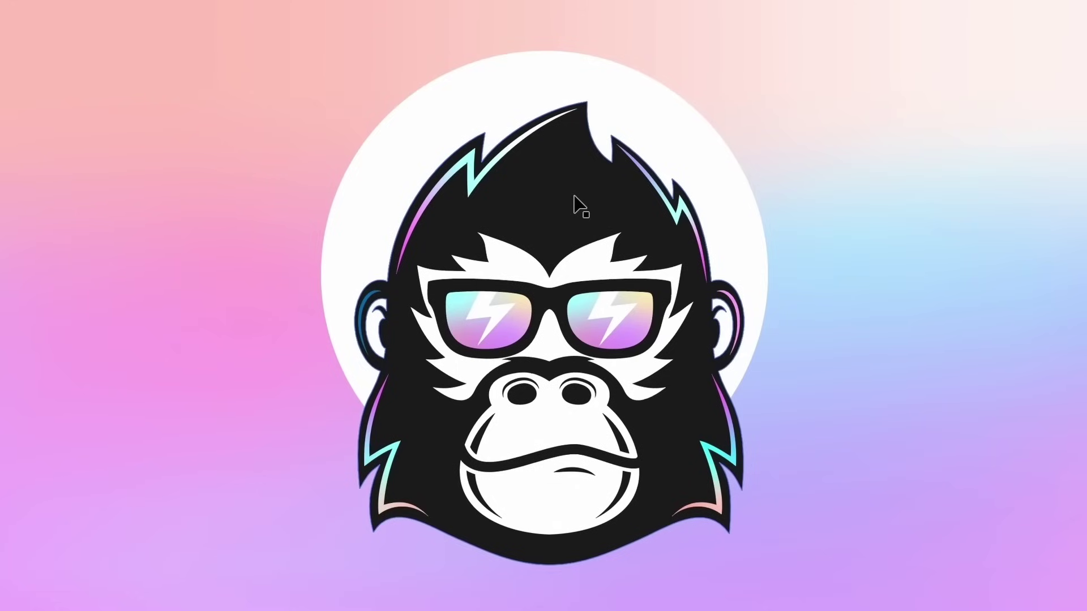
# Fill the white circle behind the gorilla with the pastel gradient using the Eyedropper, and rotate the circle to turn the gradient.
pyautogui.keyDown('ctrl'); pyautogui.click(575, 195); pyautogui.keyUp('ctrl')
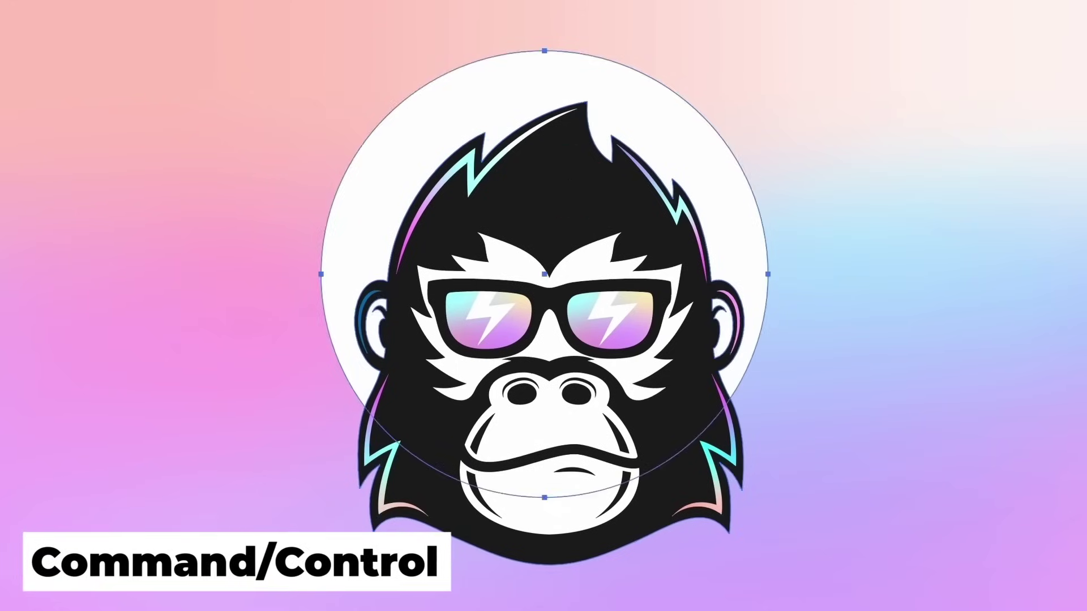
pyautogui.press('i')
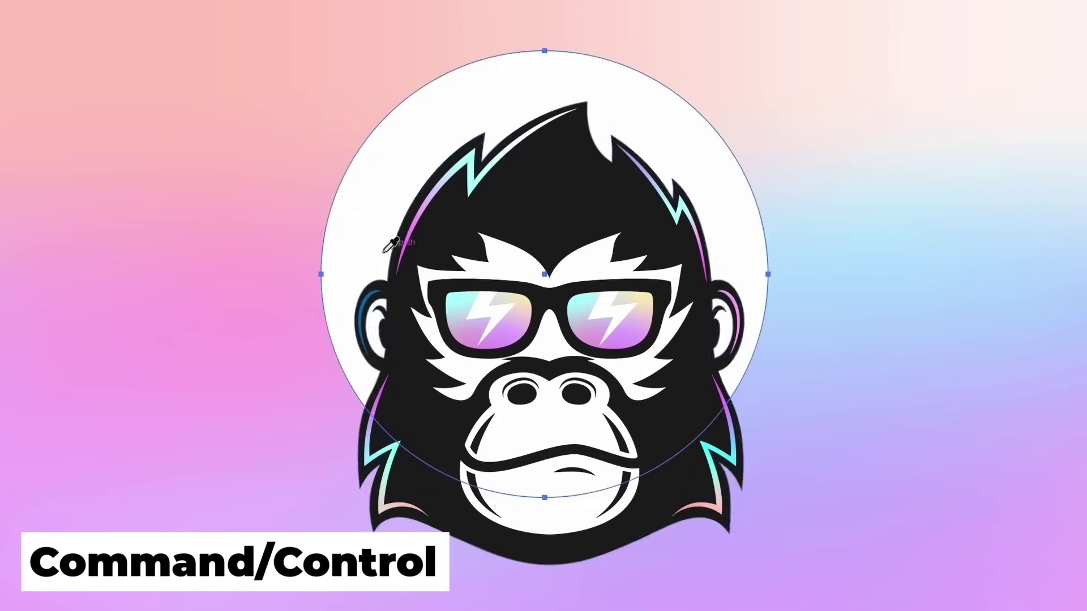
pyautogui.click(702, 363)
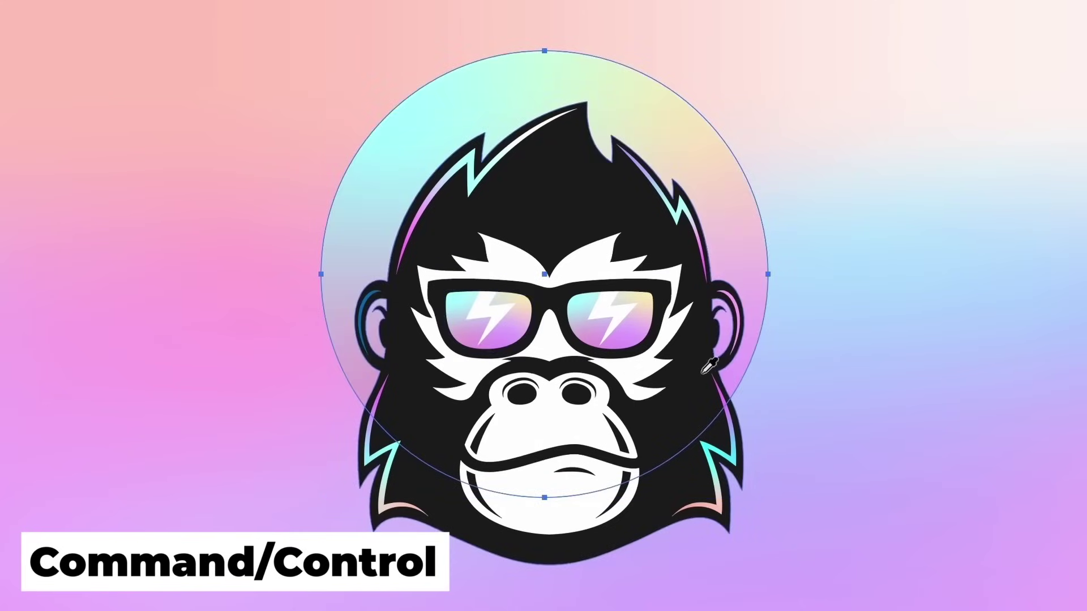
pyautogui.press('v')
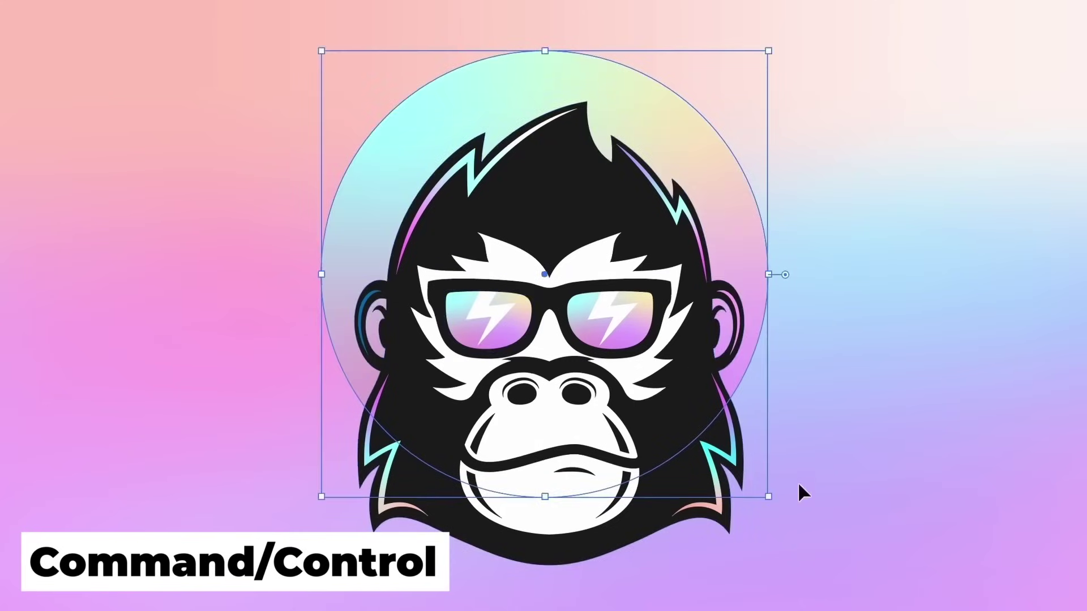
pyautogui.moveTo(780, 501); pyautogui.dragTo(932, 341)
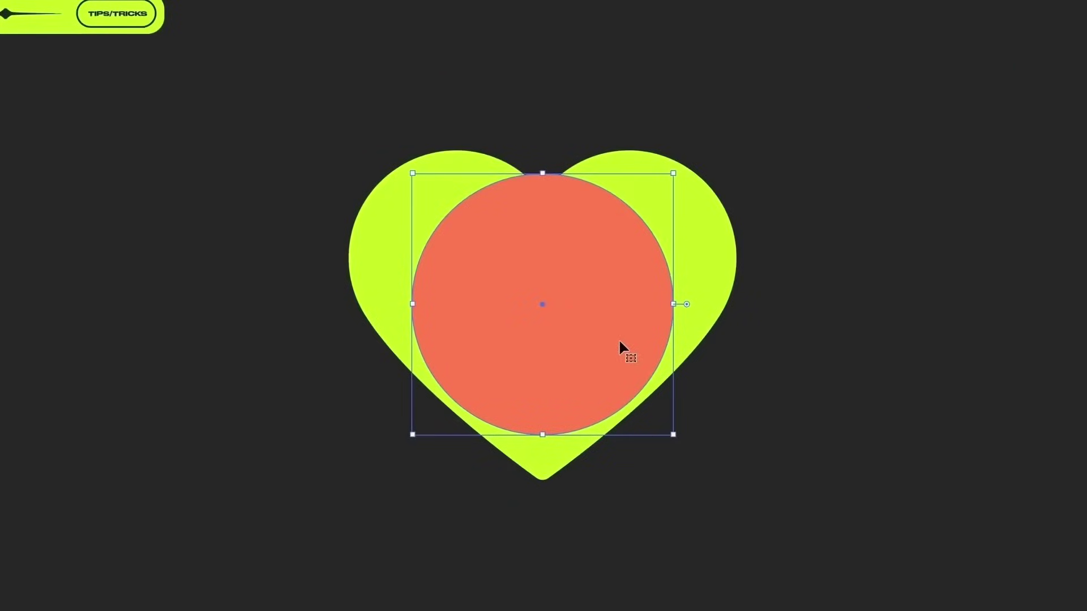
# Paste a copy of the red circle in place directly behind the original and fill it with white (FFFFFF).
pyautogui.moveTo(673, 310); pyautogui.dragTo(656, 304)
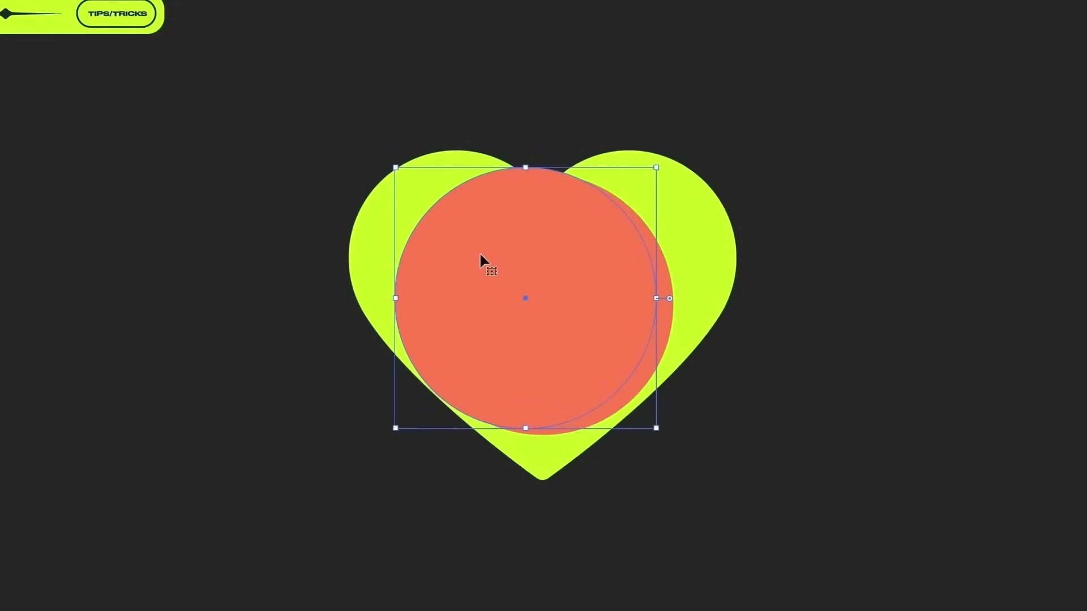
pyautogui.hotkey('ctrl', 'z')
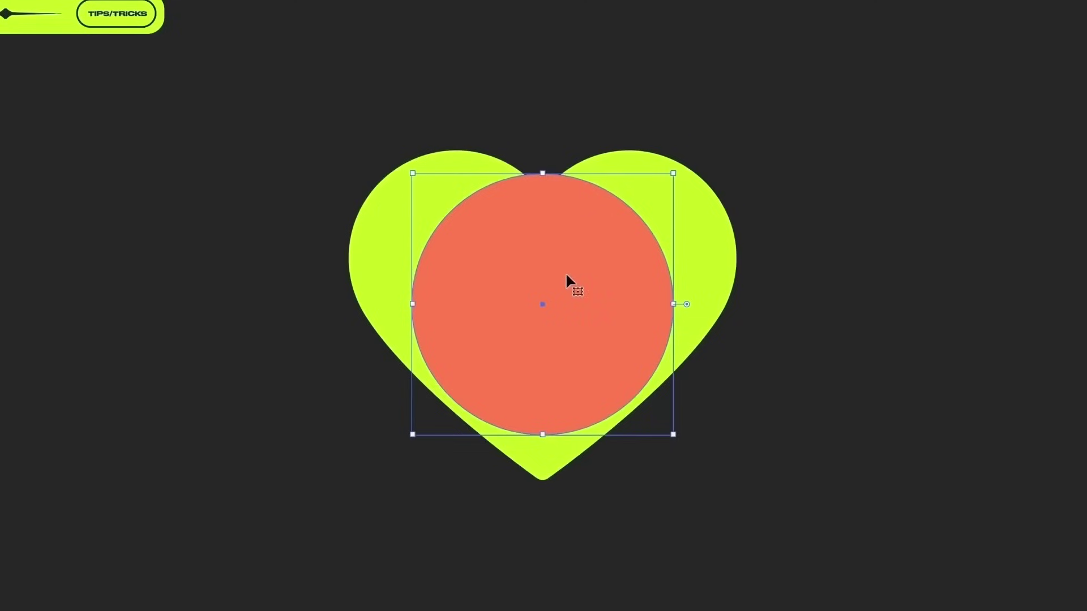
pyautogui.hotkey('ctrl', 'b')
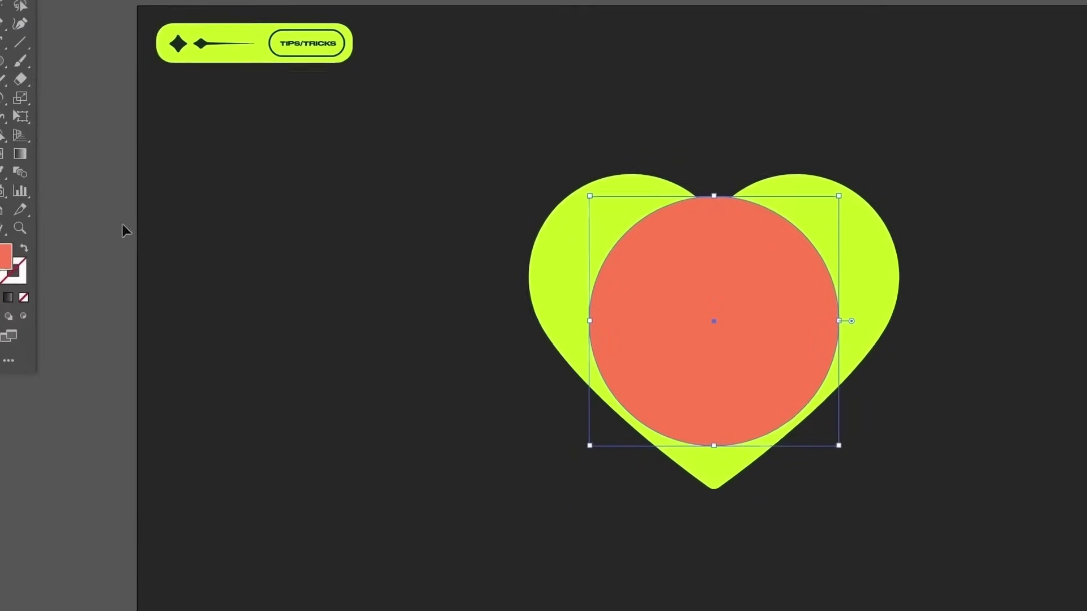
pyautogui.doubleClick(31, 259)
pyautogui.moveTo(987, 328); pyautogui.dragTo(577, 156)
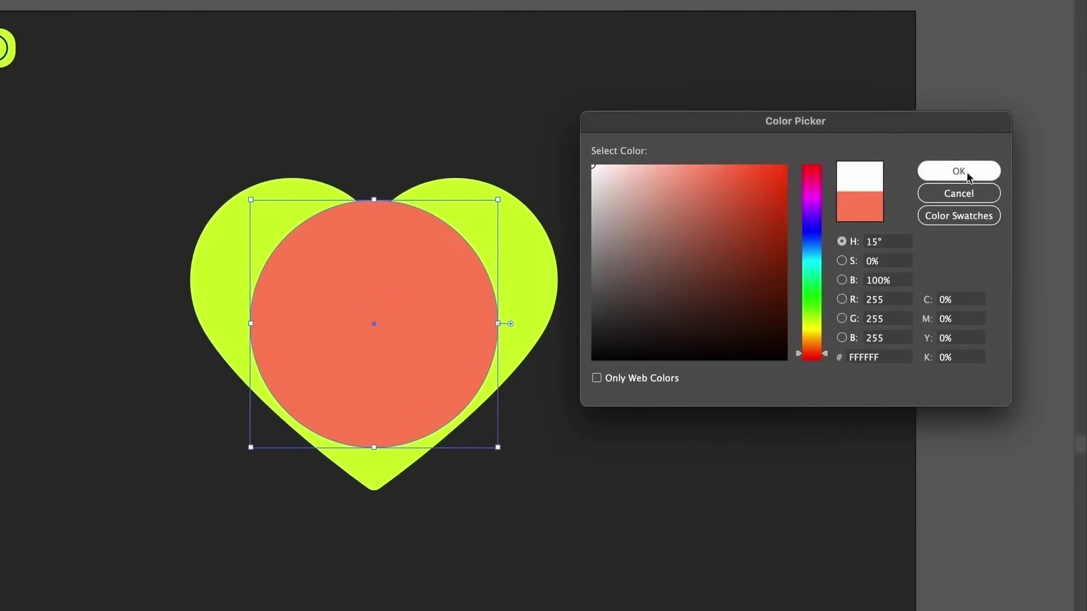
pyautogui.click(967, 175)
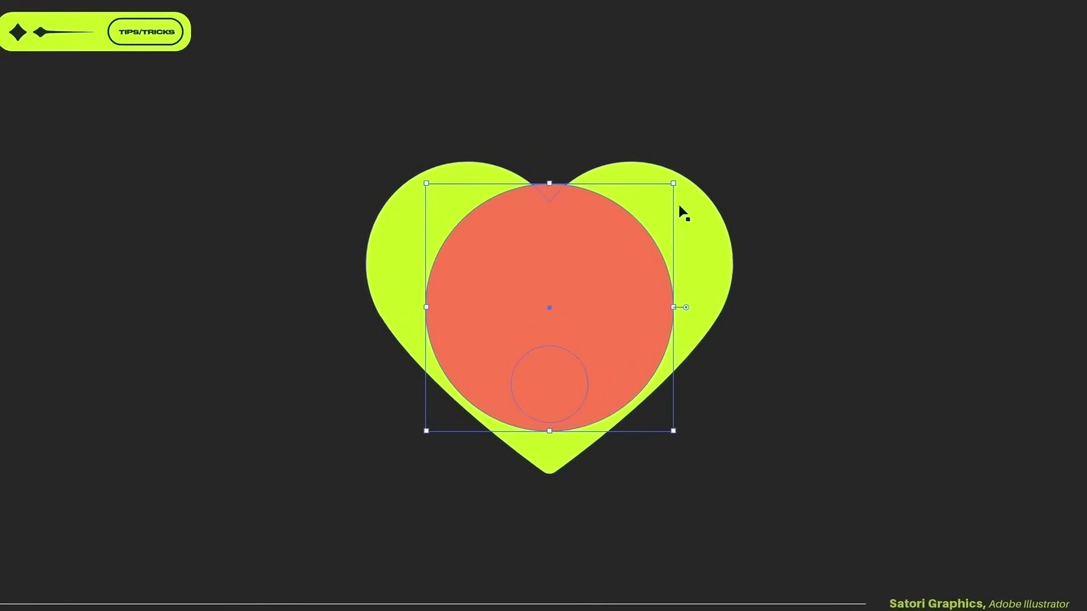
# Scale the white copy up slightly from its centre as a thin border around the red circle, and apply Paste in Front.
pyautogui.moveTo(675, 183)
pyautogui.mouseDown()
pyautogui.moveTo(699, 168)
pyautogui.moveTo(693, 179)
pyautogui.mouseUp()
pyautogui.click(885, 220)
pyautogui.click(666, 237)
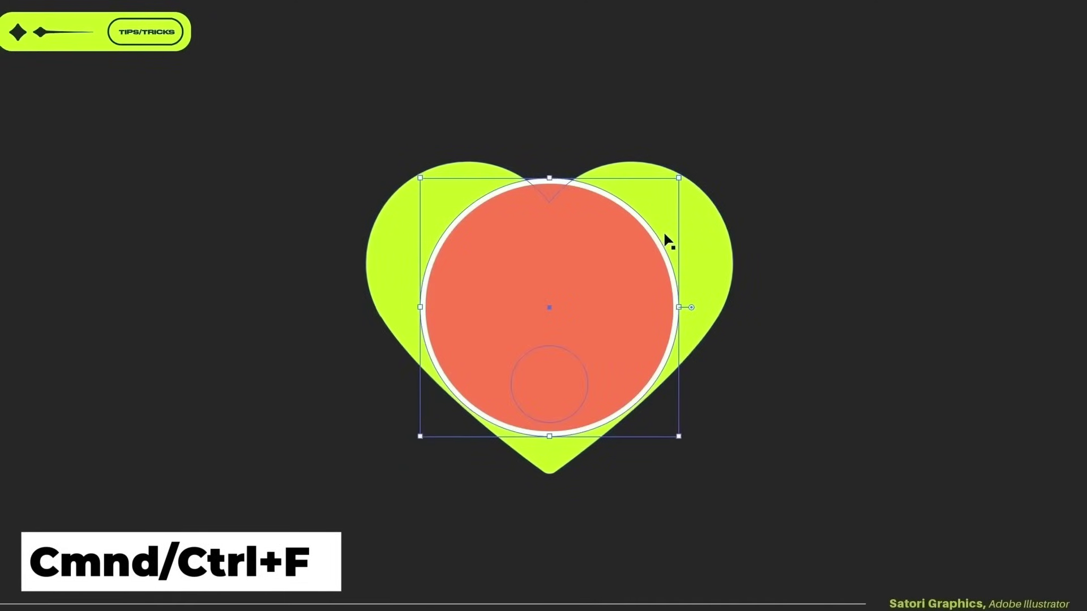
pyautogui.hotkey('ctrl', 'f')
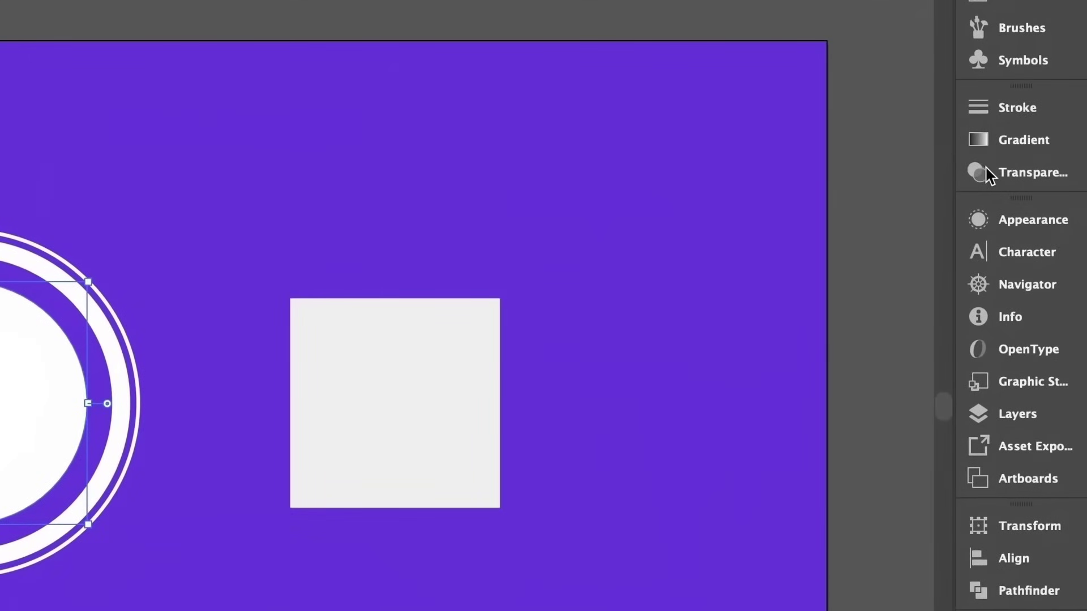
# Copy the ellipse's multi-ring appearance onto the plain rectangle through the layer list, and deselect the artwork.
pyautogui.click(1044, 416)
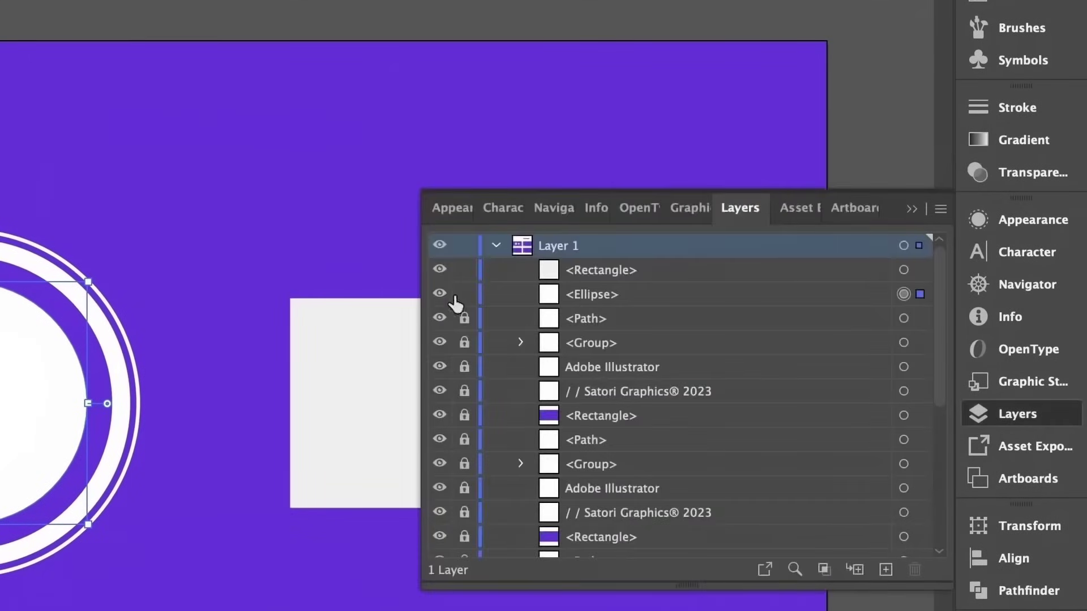
pyautogui.moveTo(286, 259); pyautogui.dragTo(127, 266)
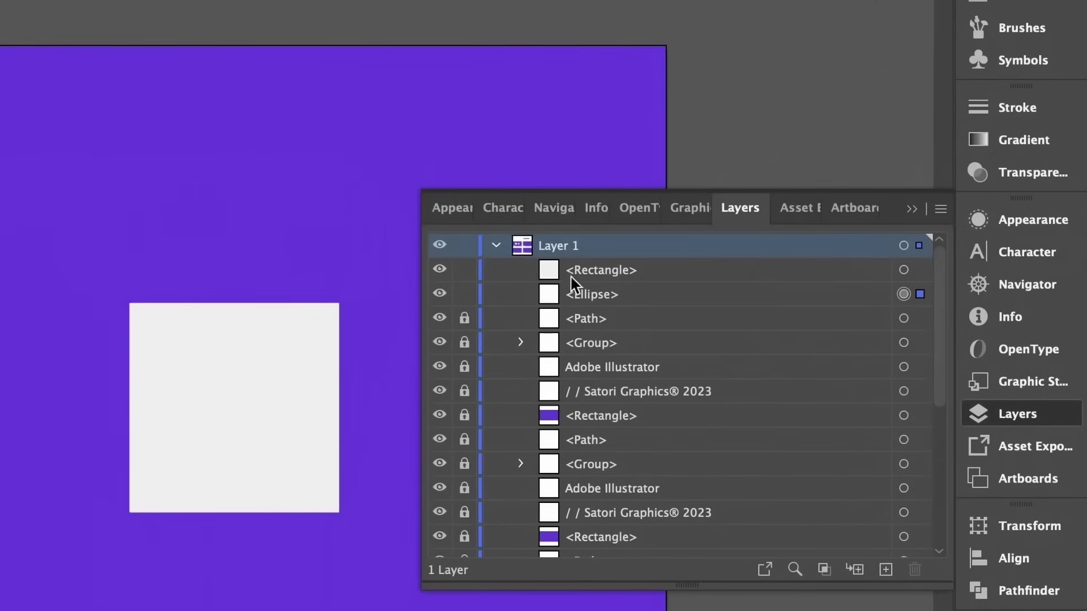
pyautogui.click(440, 272)
pyautogui.click(440, 272)
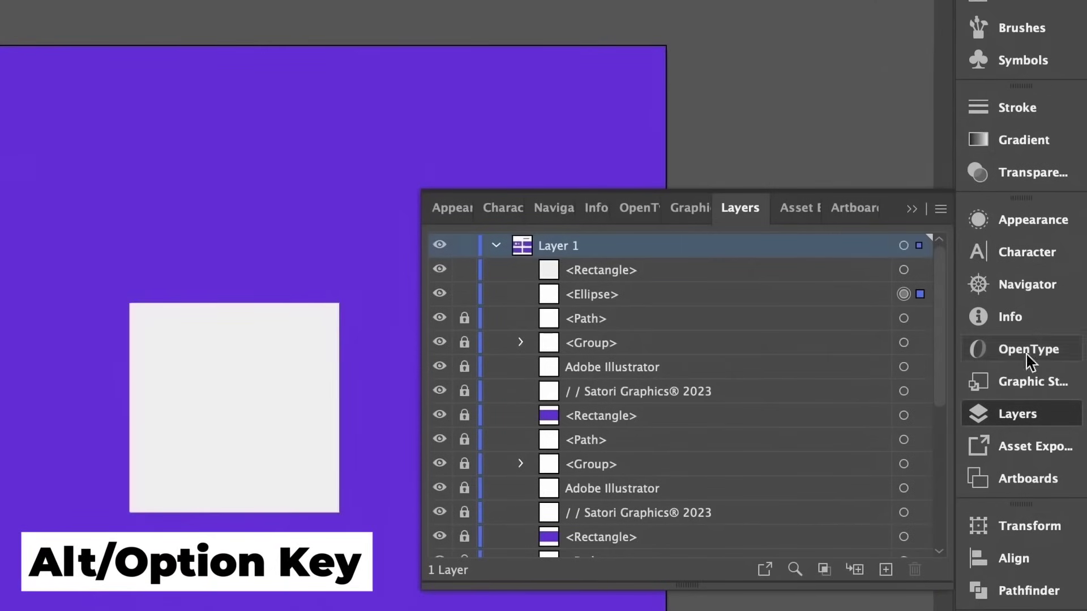
pyautogui.click(903, 294)
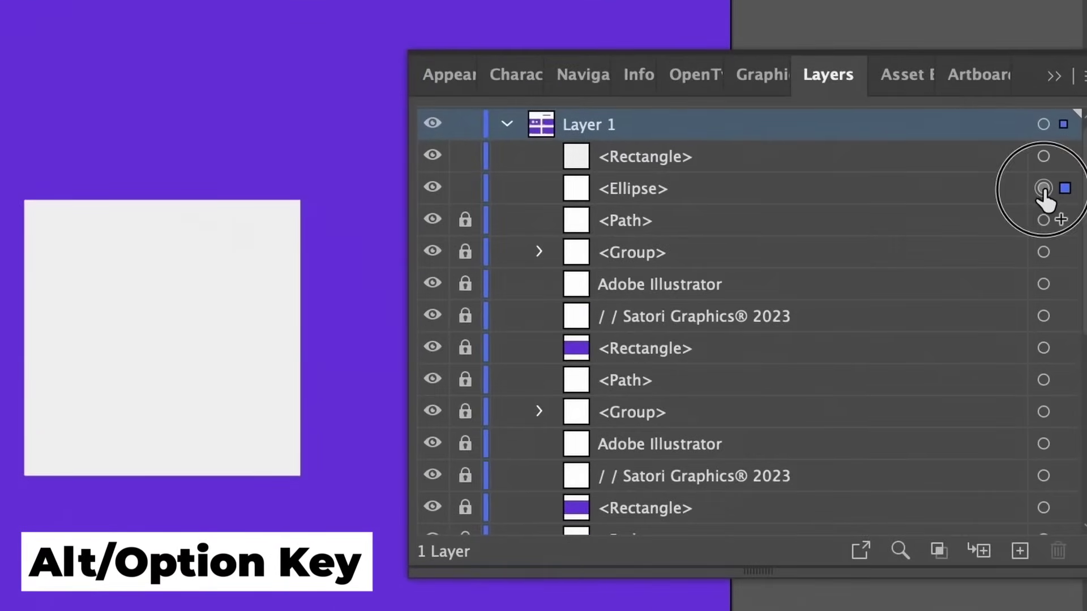
pyautogui.moveTo(1043, 192); pyautogui.dragTo(1043, 167)
pyautogui.click(315, 601)
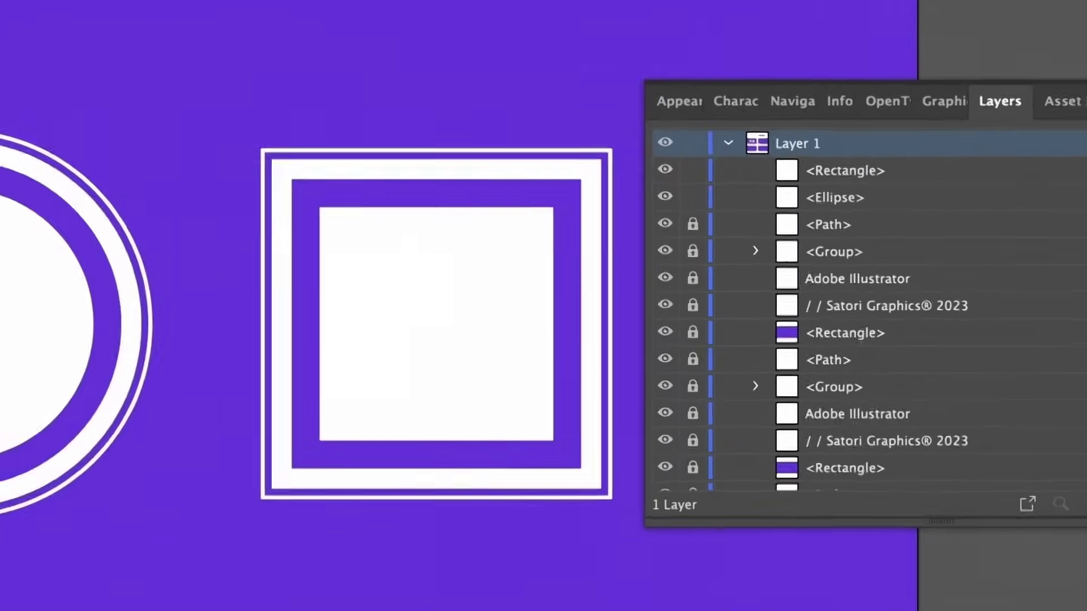
pyautogui.click(1054, 76)
pyautogui.moveTo(832, 61); pyautogui.dragTo(900, 69)
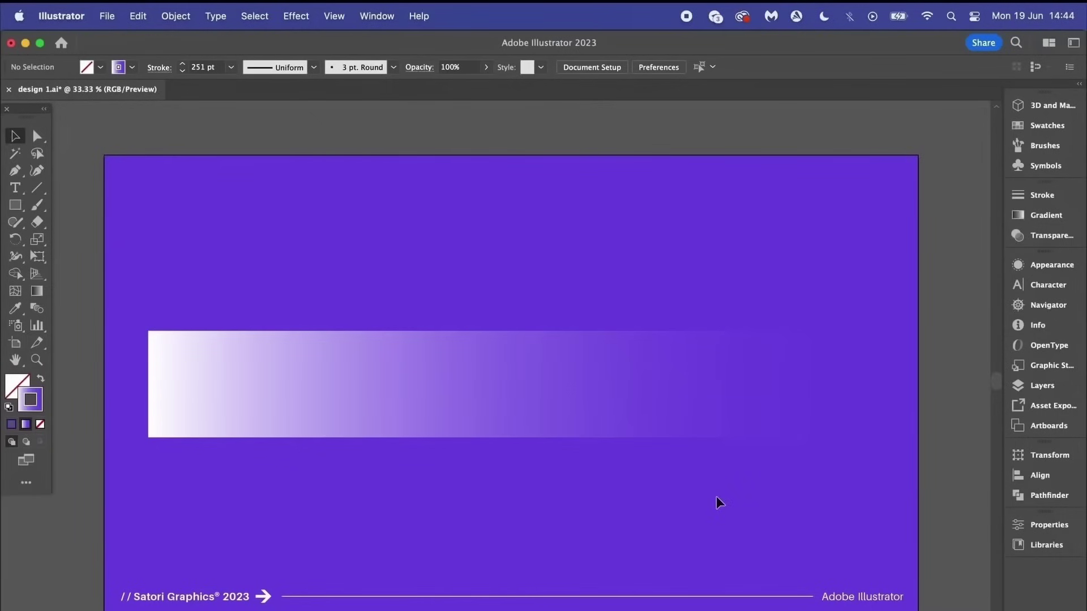
# Apply the triangular tapered width profile to the 251 pt gradient stroke and deselect it.
pyautogui.click(639, 388)
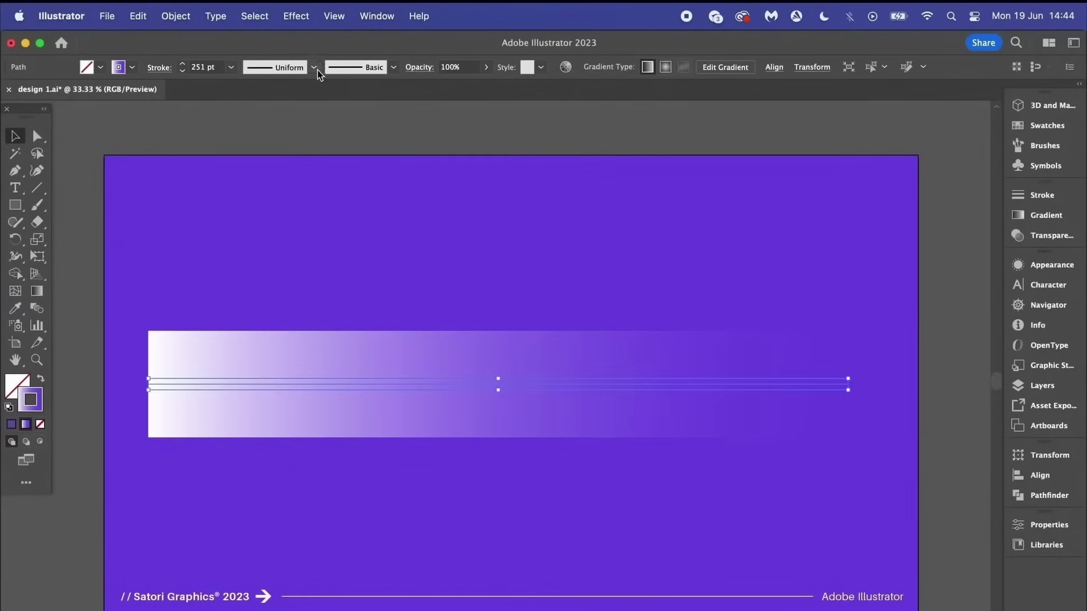
pyautogui.click(314, 67)
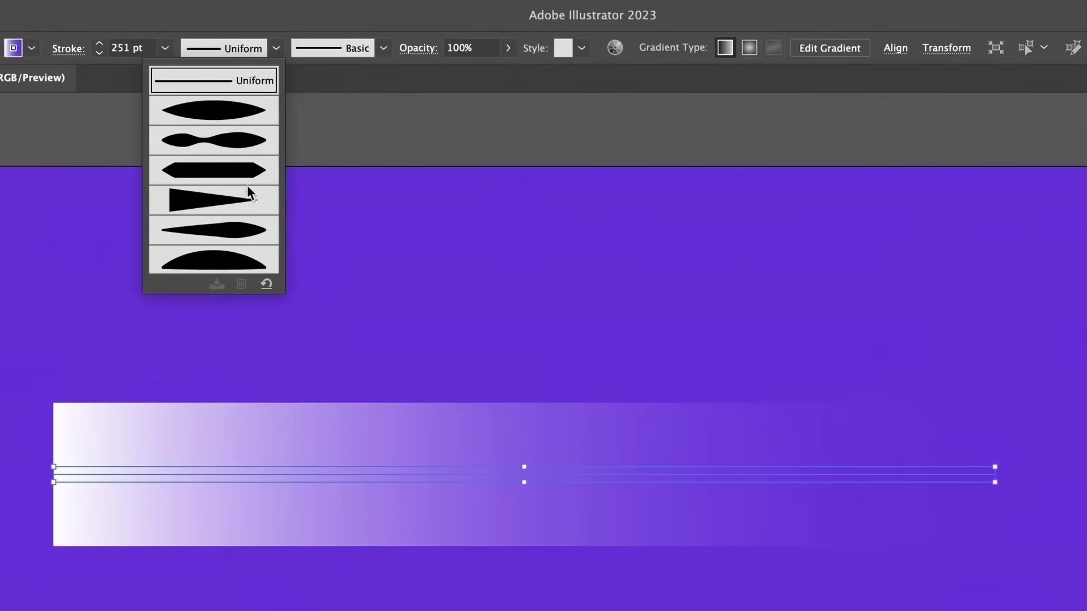
pyautogui.click(249, 194)
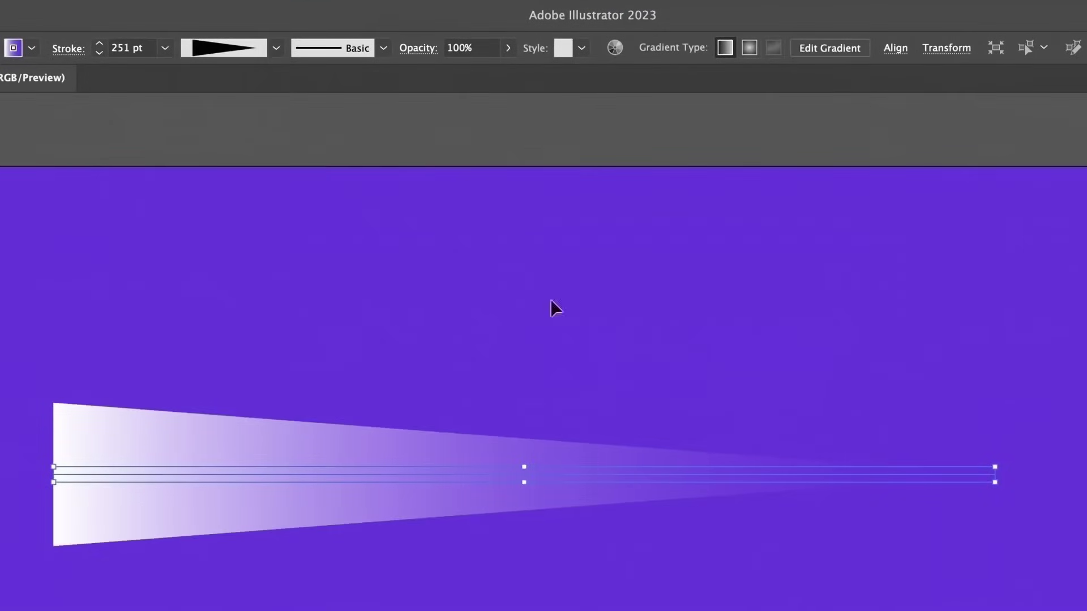
pyautogui.click(985, 402)
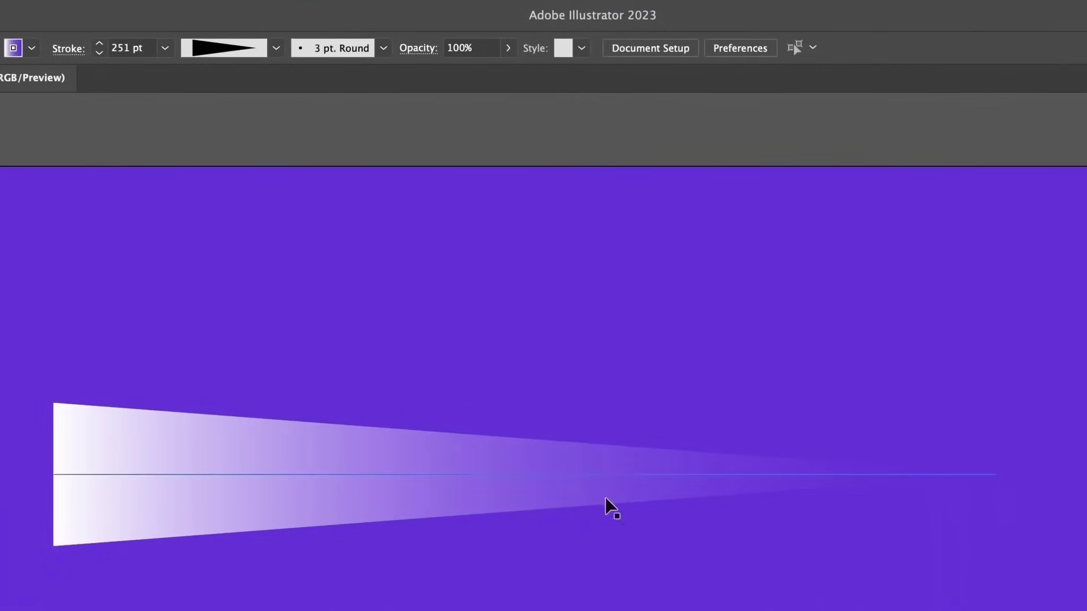
# Reverse the tapered path's direction with the Pen tool at its left end anchor so the taper flips.
pyautogui.click(605, 478)
pyautogui.press('p')
pyautogui.keyDown('super'); pyautogui.click(840, 423); pyautogui.keyUp('super')
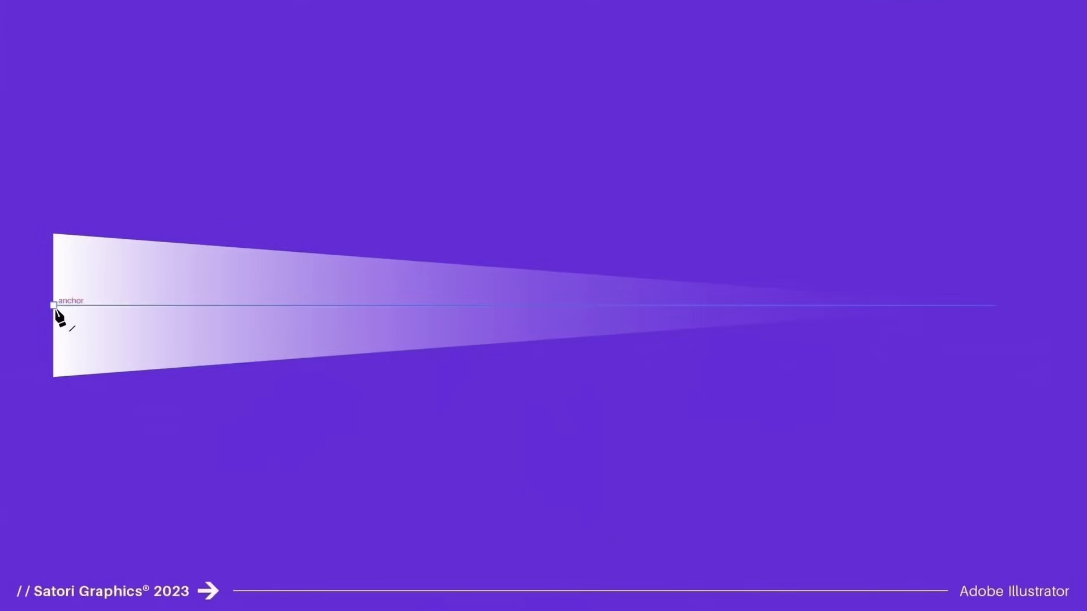
pyautogui.click(53, 474)
pyautogui.press('v')
pyautogui.click(320, 361)
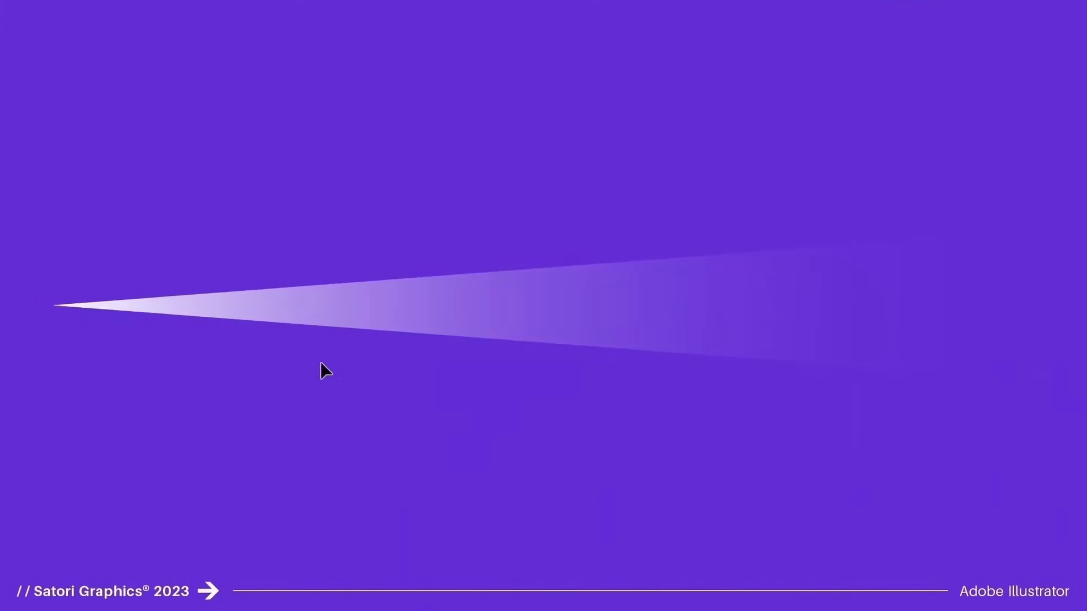
# Widen the gradient stroke at its pointed left end and its right end with the Width tool, and deselect it.
pyautogui.click(800, 309)
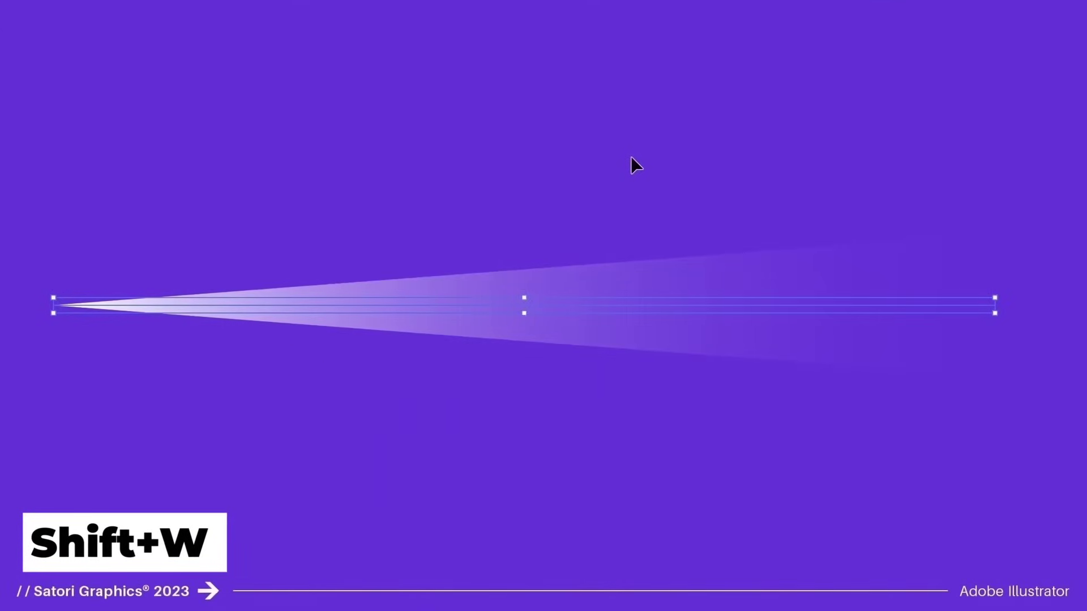
pyautogui.hotkey('shift', 'w')
pyautogui.moveTo(53, 306); pyautogui.dragTo(54, 334)
pyautogui.moveTo(995, 236); pyautogui.dragTo(1005, 207)
pyautogui.moveTo(53, 277); pyautogui.dragTo(54, 241)
pyautogui.press('v')
pyautogui.click(451, 460)
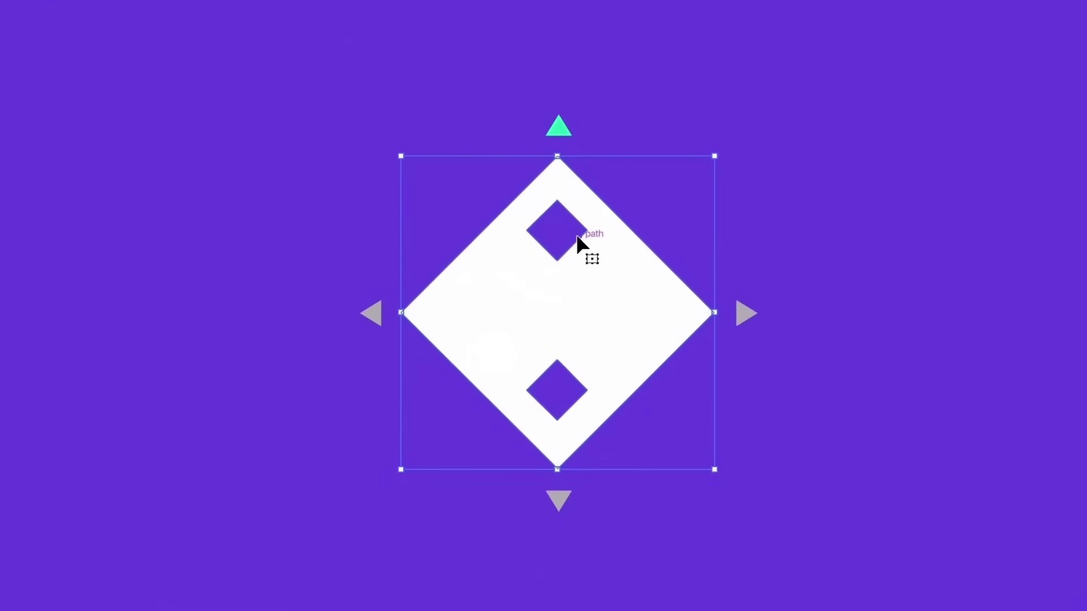
# Select only the upper diamond cut-out within the white compound shape and rotate it about 45° into an upright square.
pyautogui.press('a')
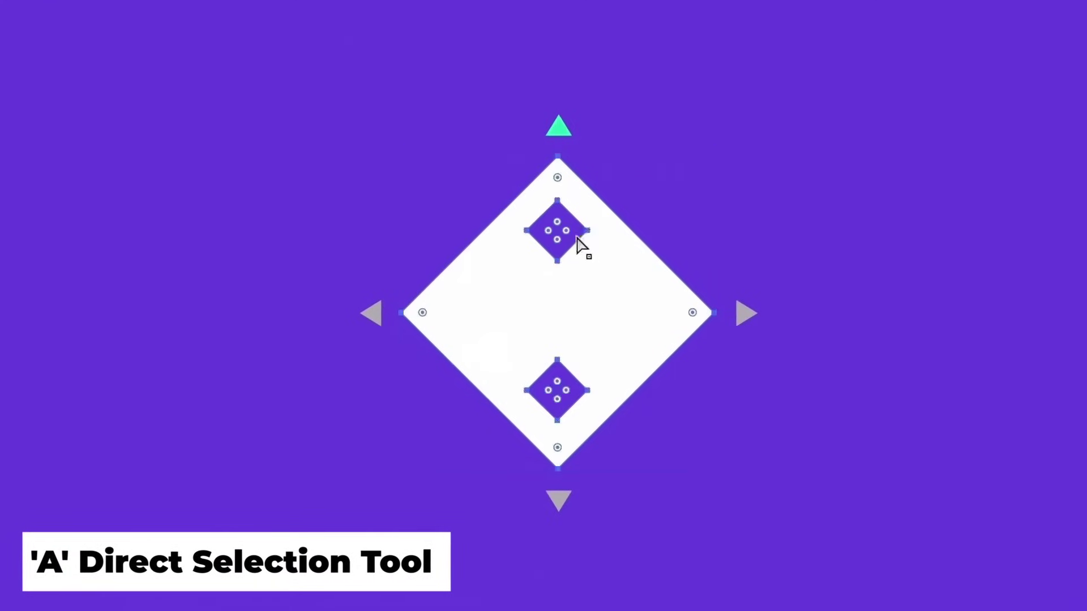
pyautogui.click(587, 230)
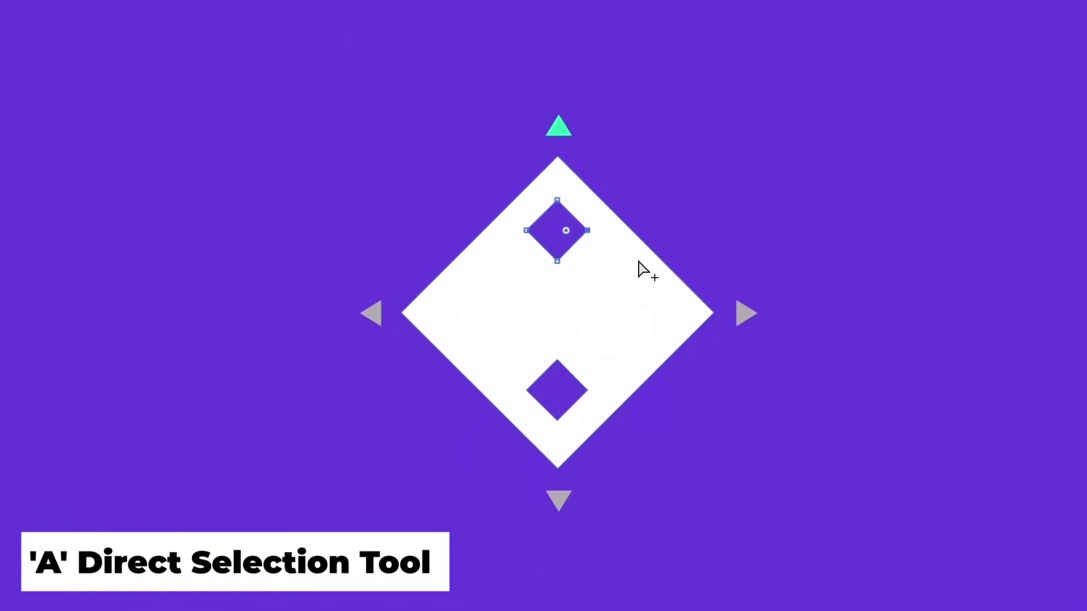
pyautogui.scroll(3, 640, 267)
pyautogui.moveTo(712, 146); pyautogui.dragTo(801, 214)
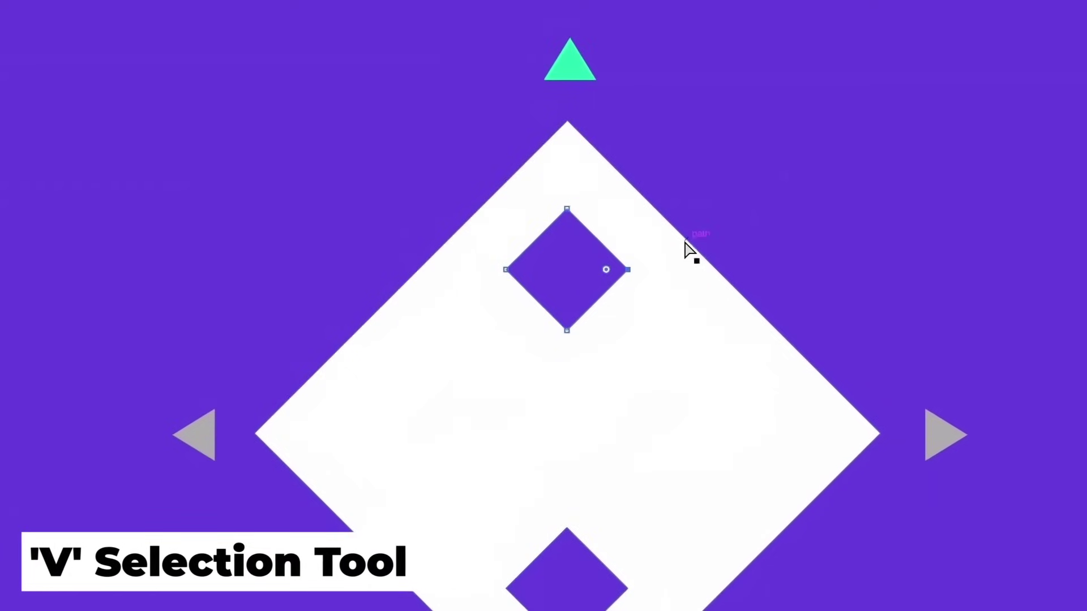
pyautogui.press('v')
pyautogui.moveTo(635, 212); pyautogui.dragTo(589, 162)
pyautogui.moveTo(648, 266); pyautogui.dragTo(689, 262)
pyautogui.click(619, 246)
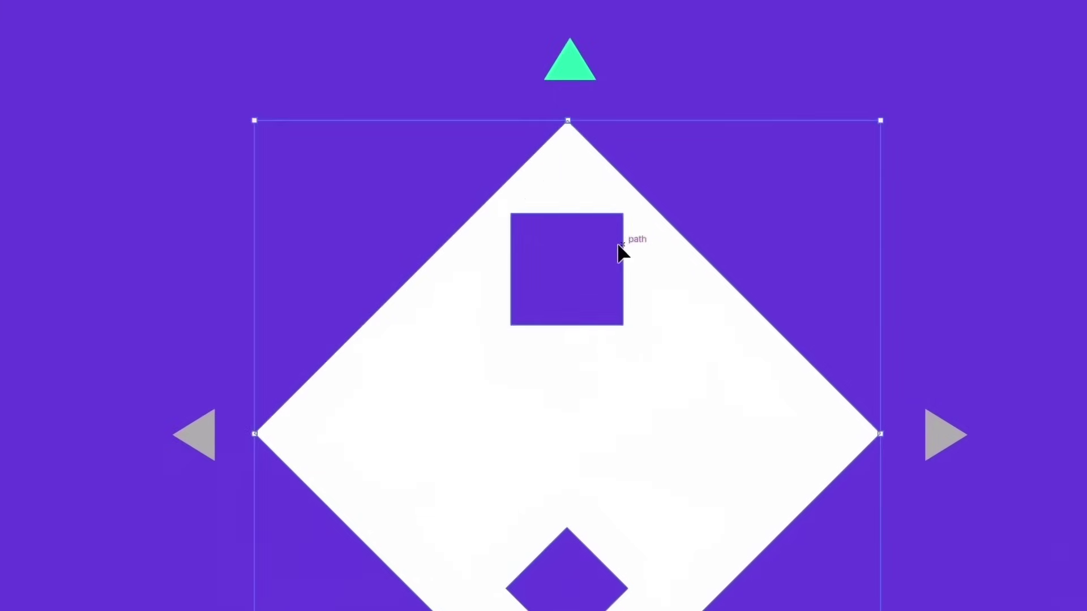
# Duplicate the upper diamond cut-out straight down into the middle of the large white diamond.
pyautogui.click(745, 199)
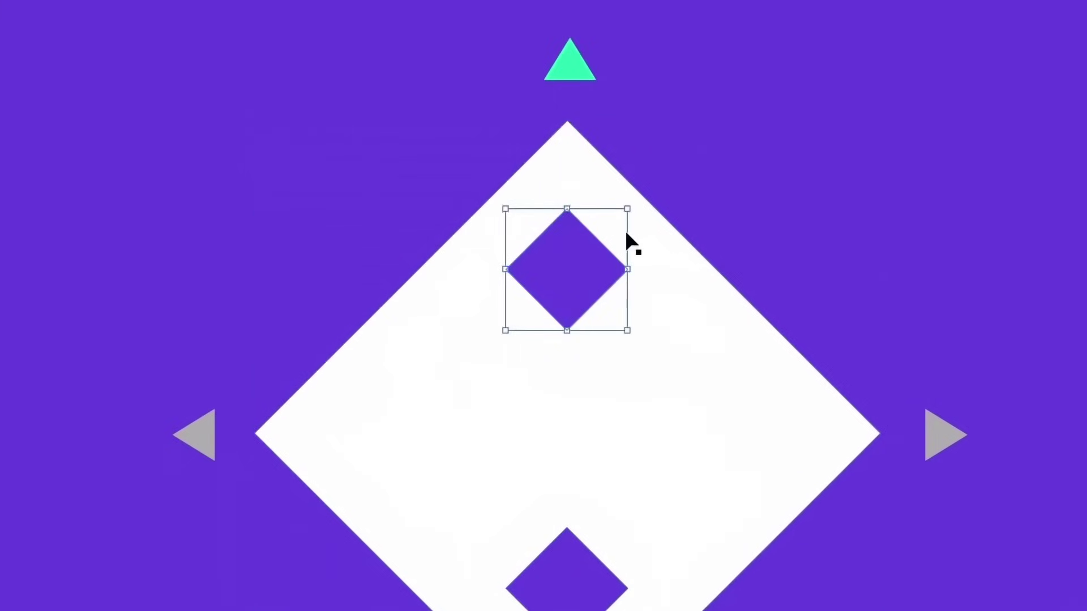
pyautogui.moveTo(603, 298); pyautogui.dragTo(586, 468)
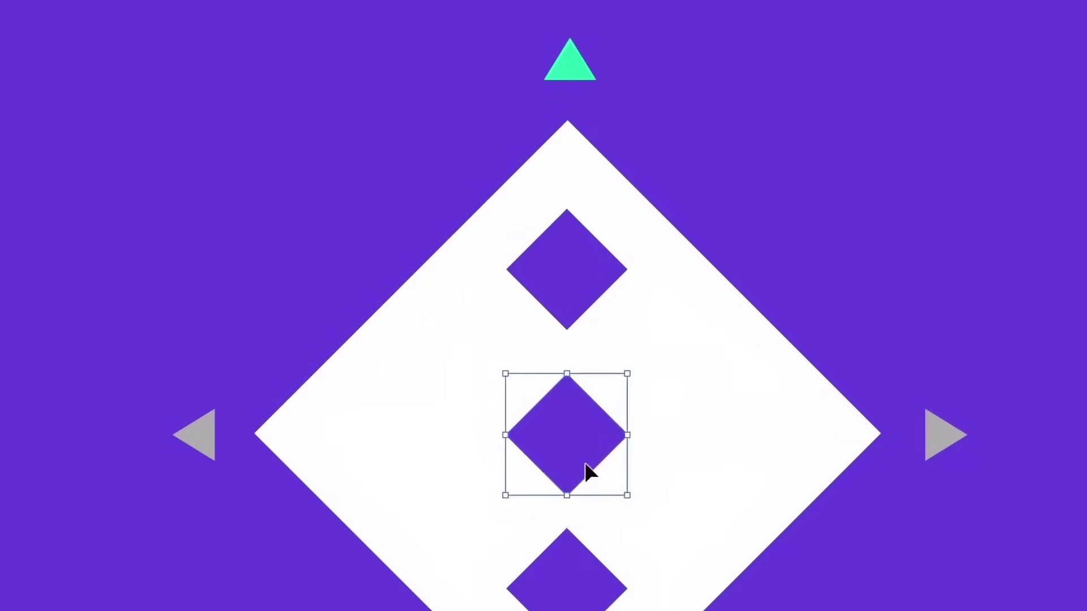
# Copy the white diamond and its four surrounding triangles and paste them in place on all artboards, also after the upper-right artboard is made smaller.
pyautogui.click(841, 237)
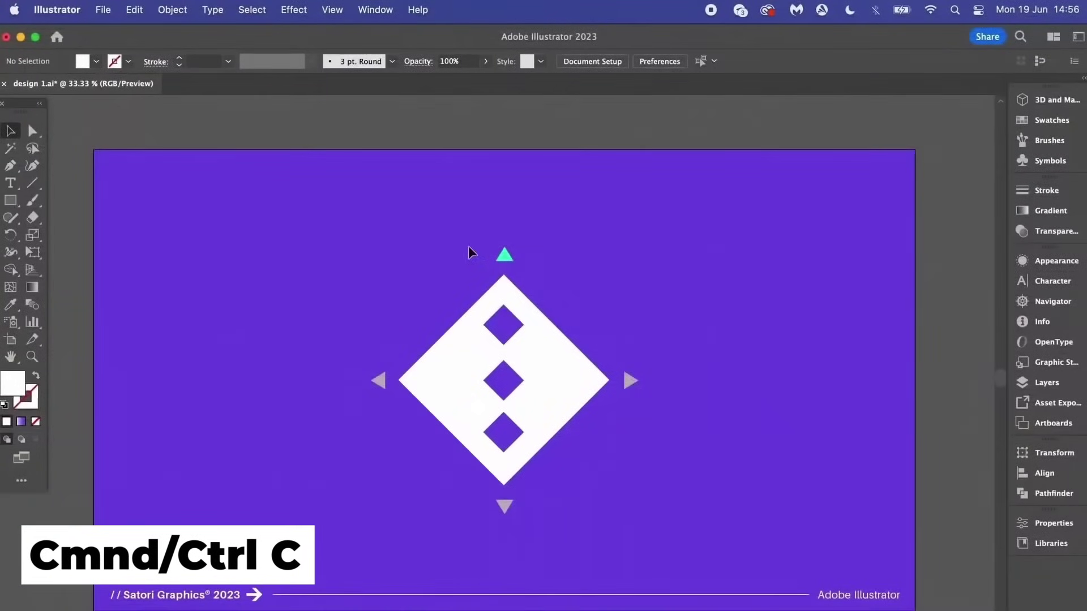
pyautogui.moveTo(439, 274); pyautogui.dragTo(736, 529)
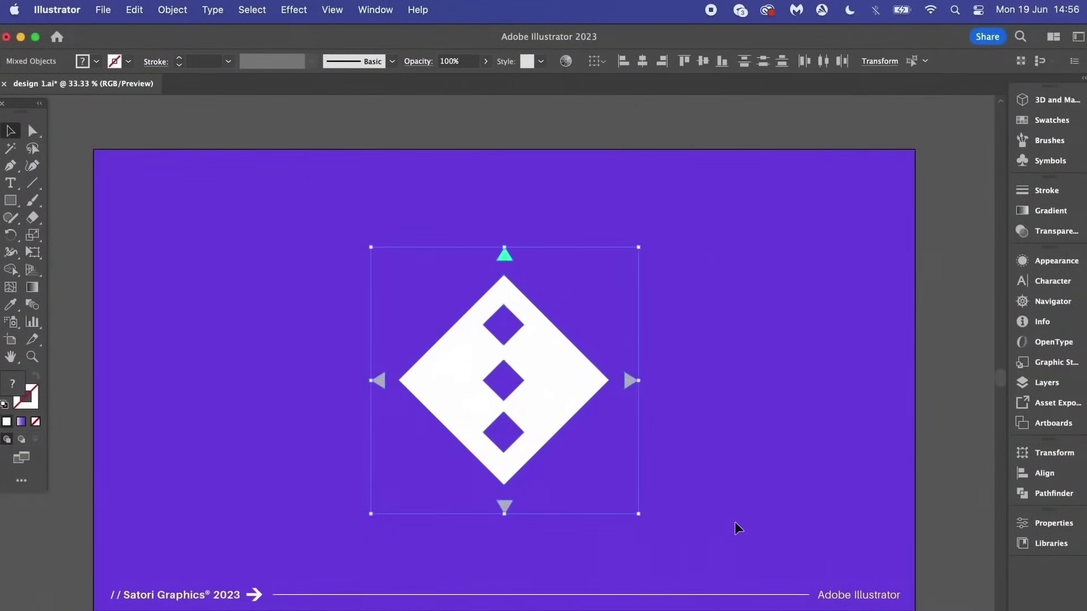
pyautogui.scroll(-2, 732, 510)
pyautogui.moveTo(797, 467); pyautogui.dragTo(466, 242)
pyautogui.click(519, 327)
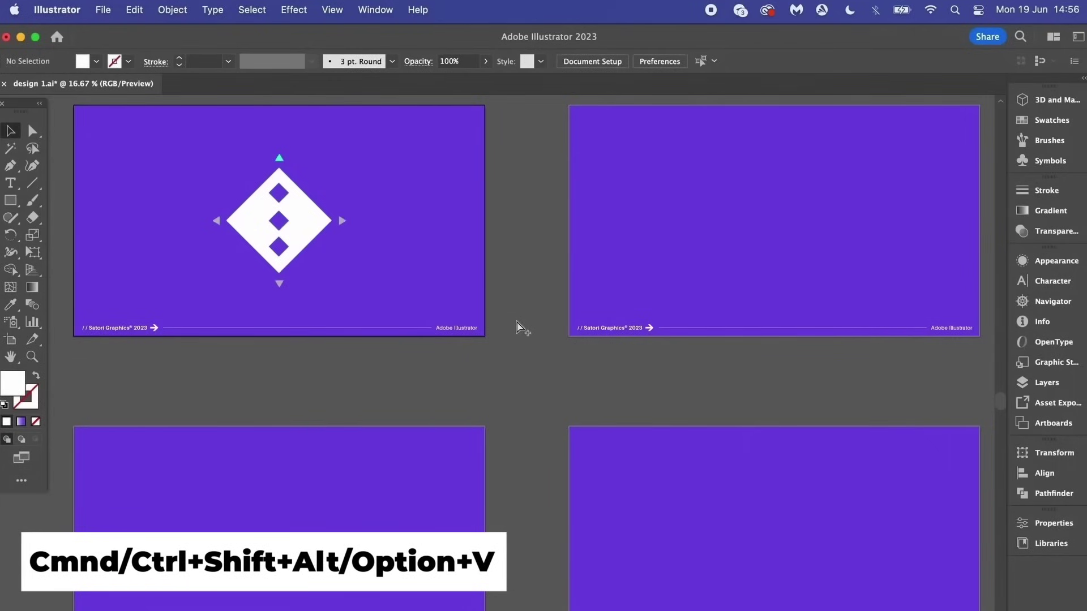
pyautogui.press('super+shift+alt+v')
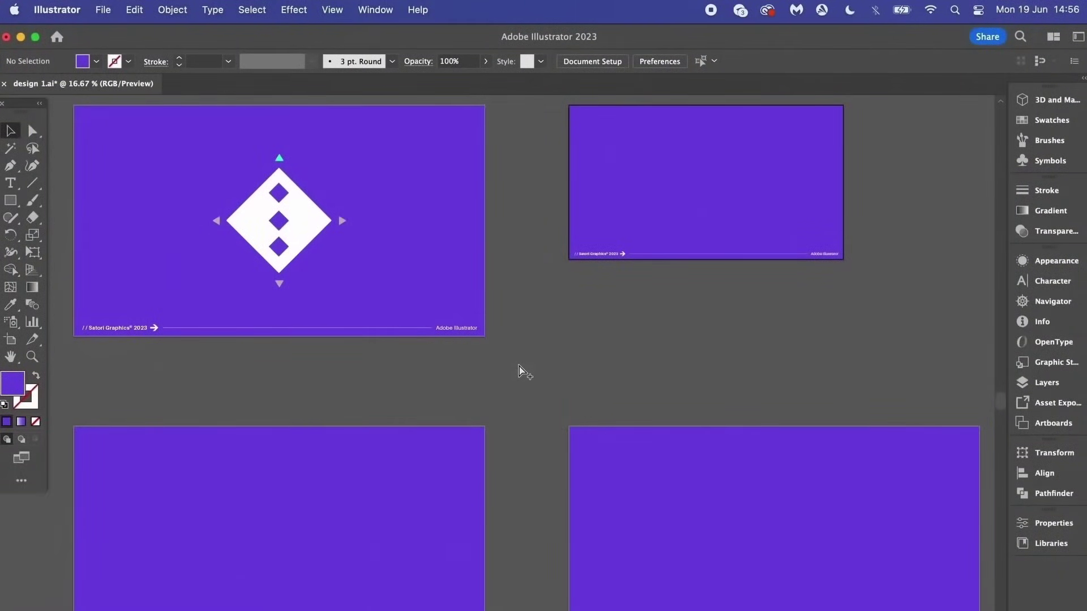
pyautogui.press('super+shift+alt+v')
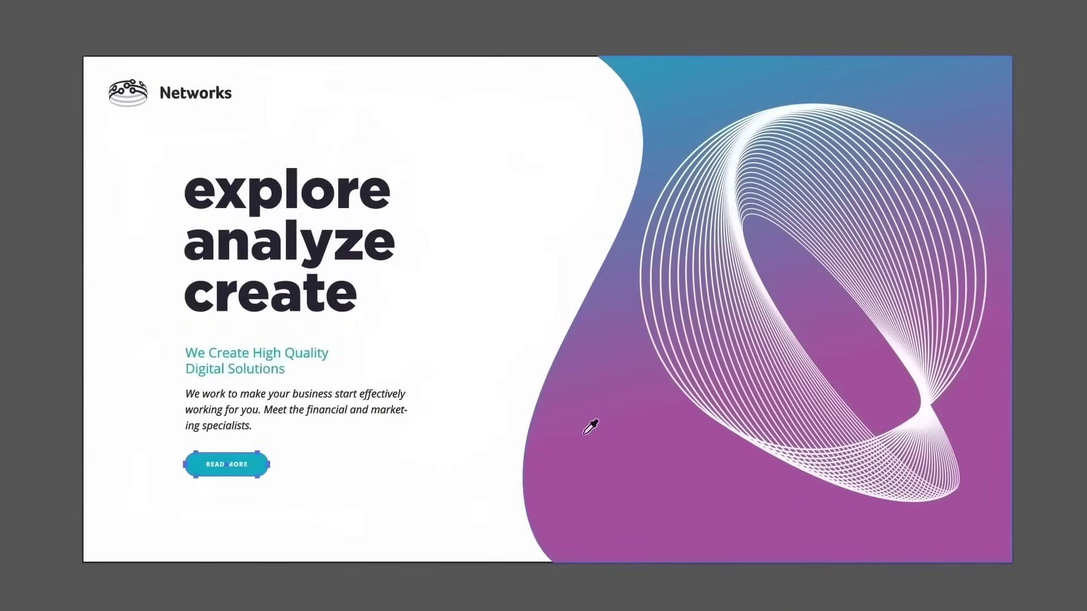
# Apply the background gradient to the READ MORE button with the Eyedropper, and replace it with solid purple sampled from the gradient's lower area.
pyautogui.click(615, 430)
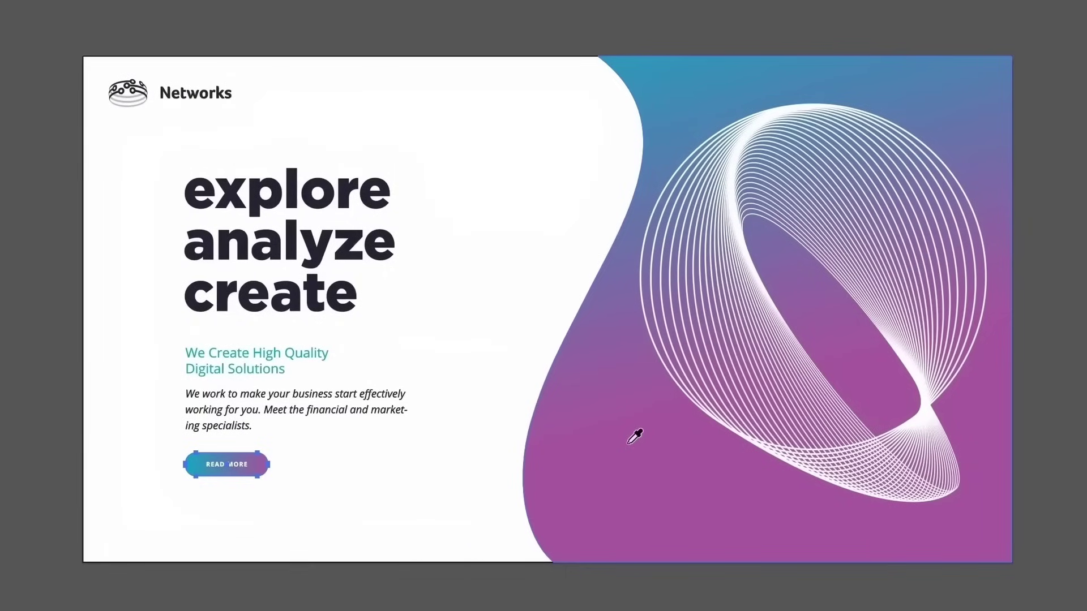
pyautogui.click(612, 437)
pyautogui.click(697, 106)
pyautogui.click(623, 479)
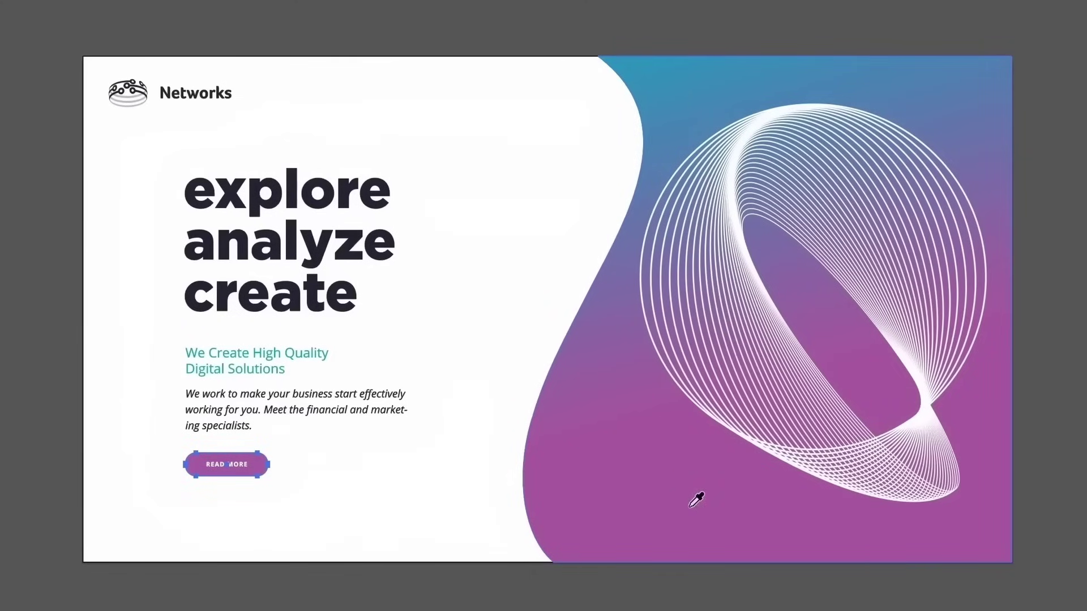
pyautogui.press('v')
pyautogui.click(583, 603)
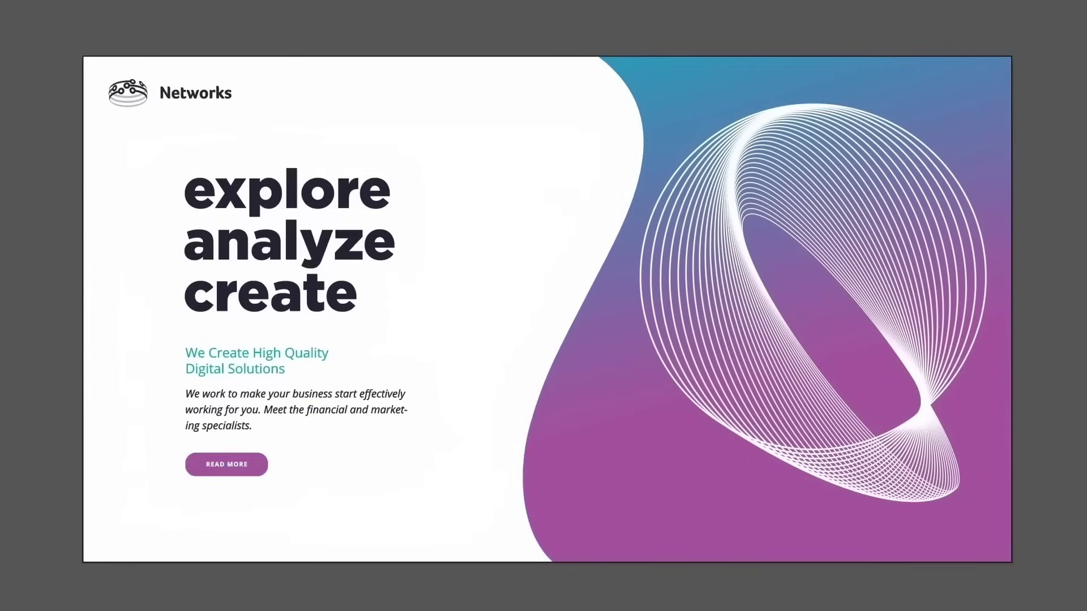
pyautogui.click(255, 369)
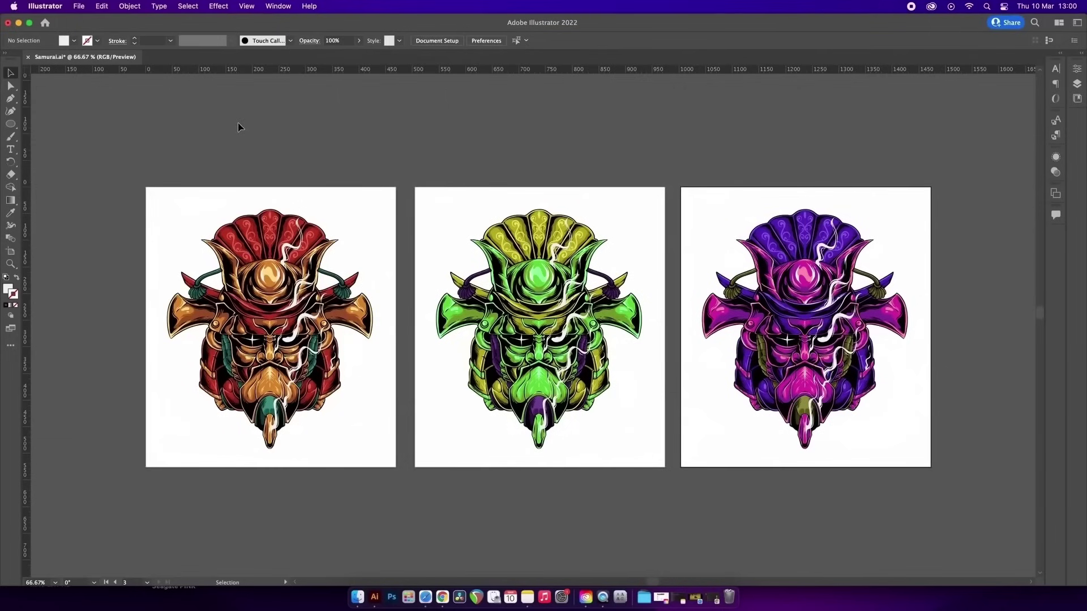
# Save the three-artboard samurai artwork as Samurai.ai in the Ai Tips folder using the Adobe Illustrator (ai) format.
pyautogui.click(79, 6)
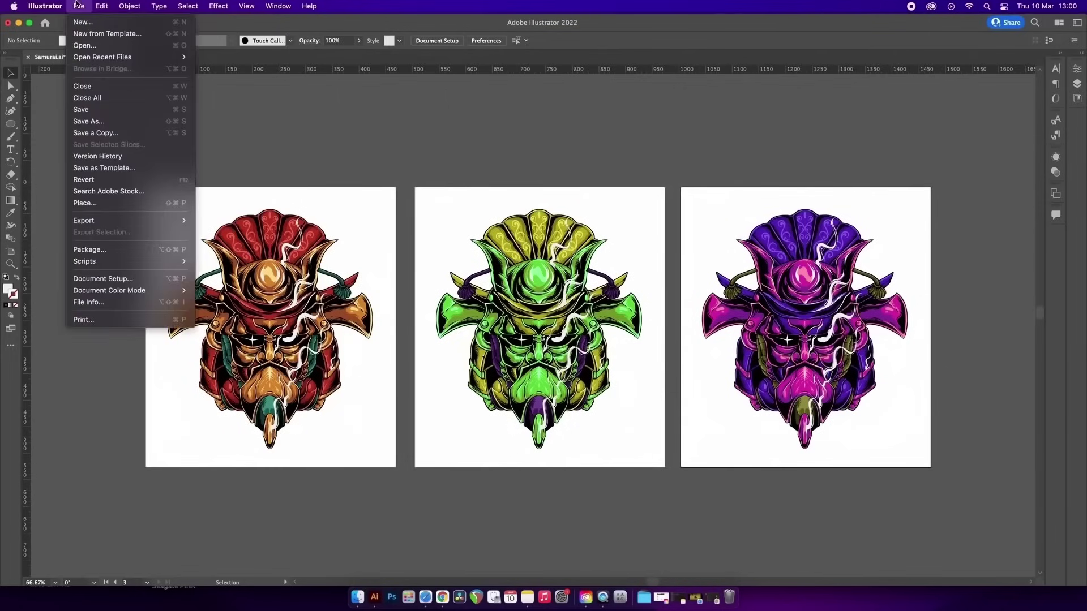
pyautogui.click(113, 120)
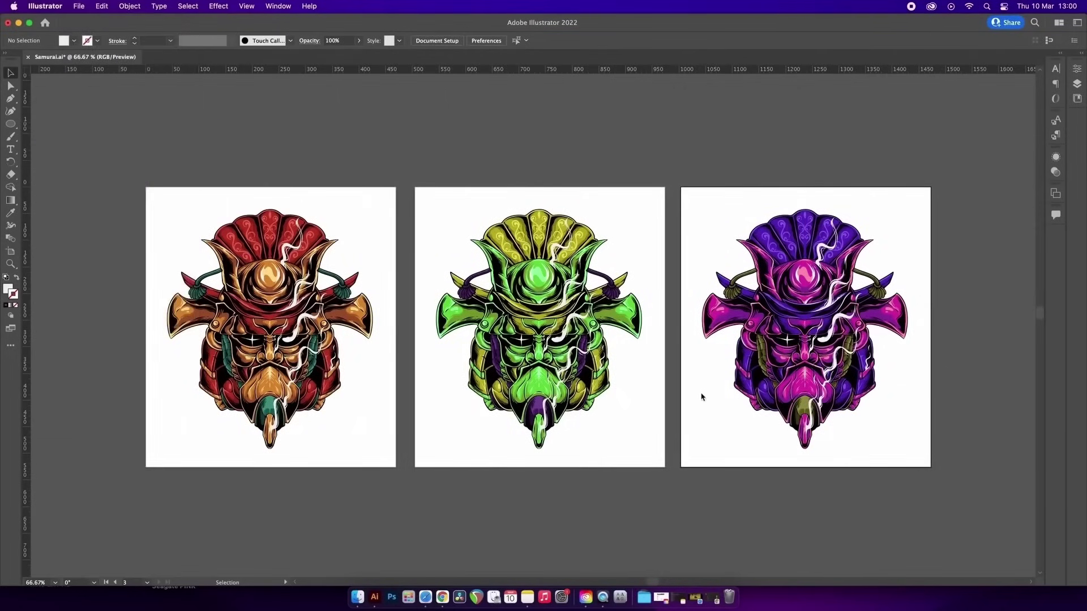
pyautogui.click(734, 409)
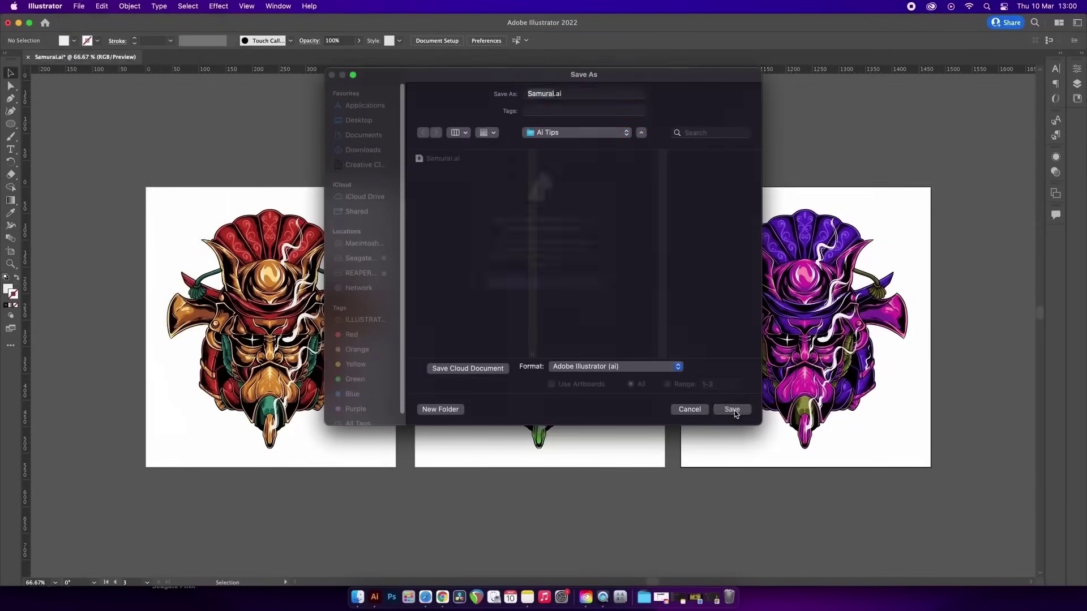
pyautogui.click(591, 297)
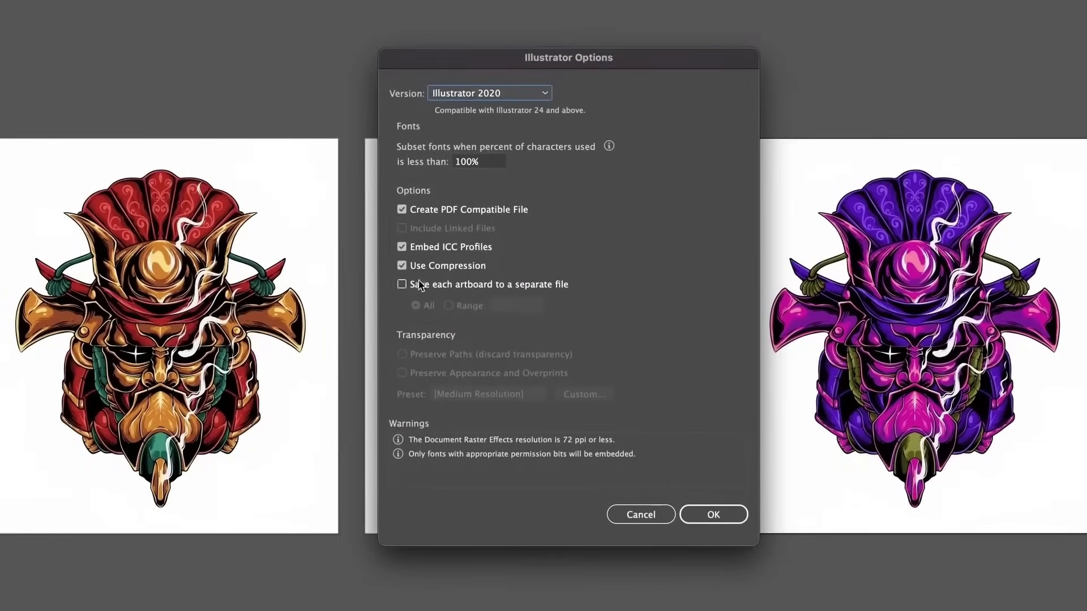
# Enable saving each artboard to a separate file for all artboards and confirm the Illustrator save options.
pyautogui.click(465, 286)
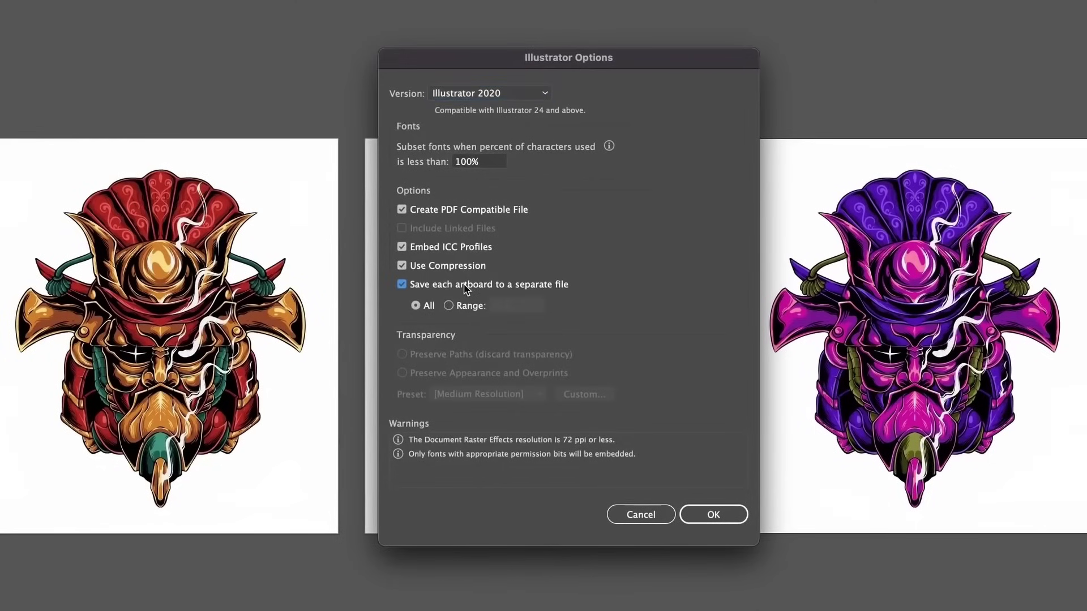
pyautogui.click(465, 307)
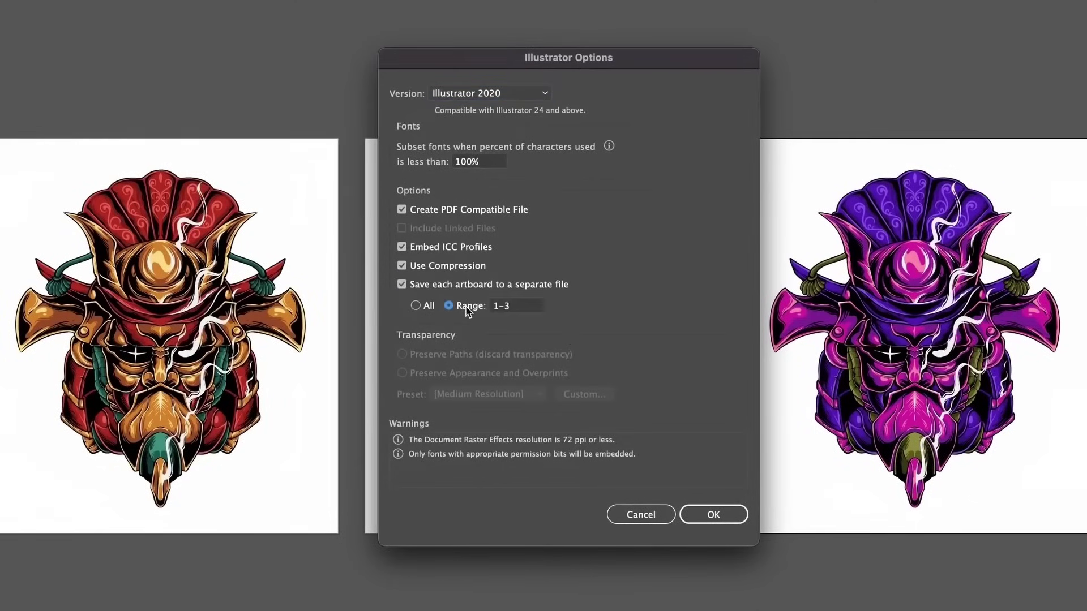
pyautogui.click(422, 308)
pyautogui.click(698, 515)
# Switch to Finder and preview Samurai-03.ai, Samurai-02.ai and Samurai-01.ai in the Ai Tips folder.
pyautogui.click(786, 352)
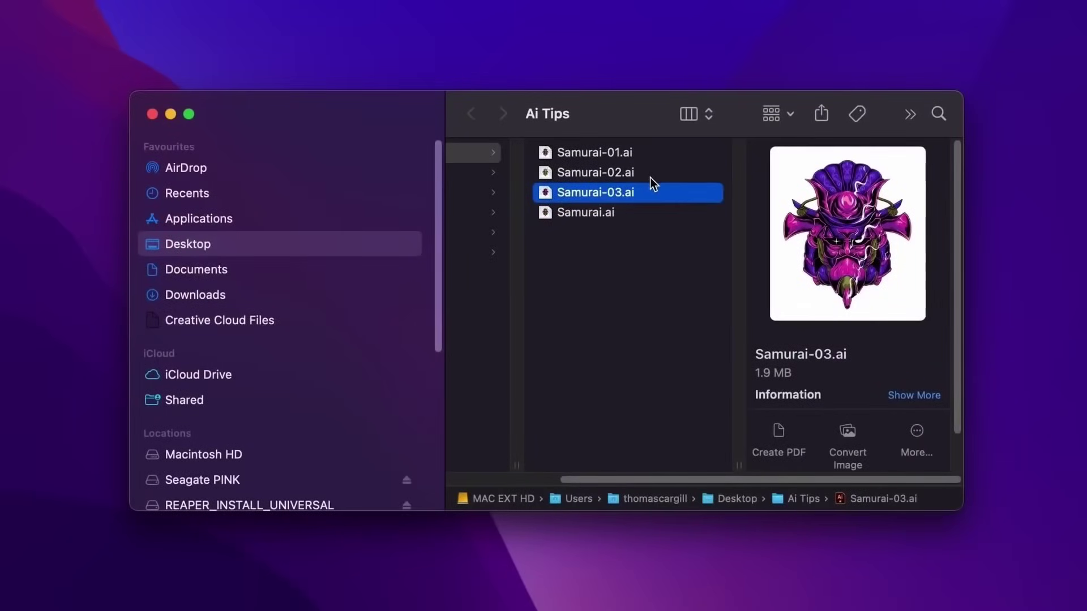
pyautogui.click(649, 177)
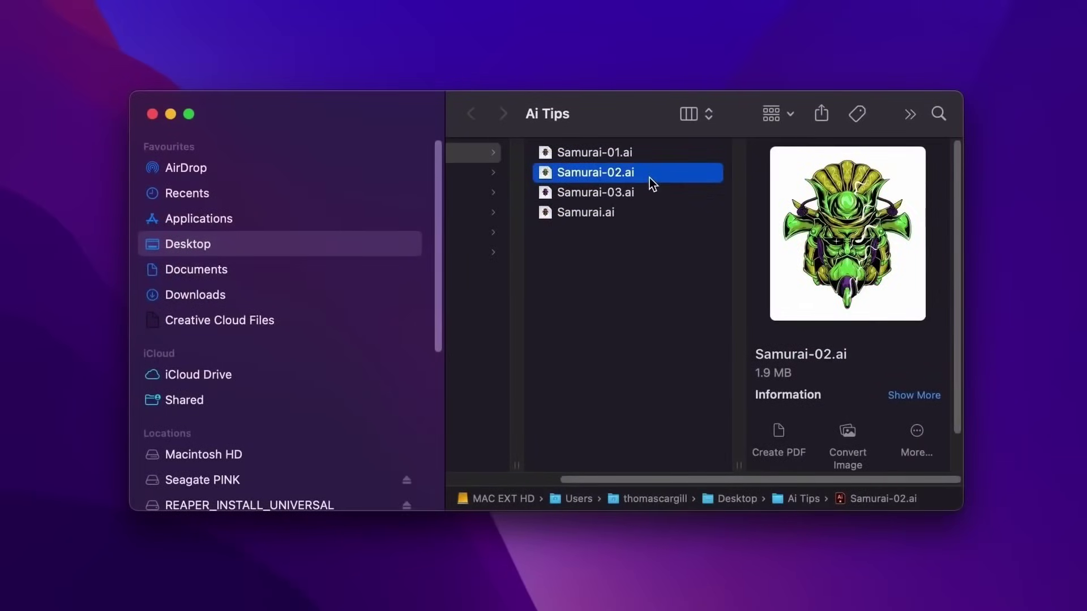
pyautogui.click(645, 154)
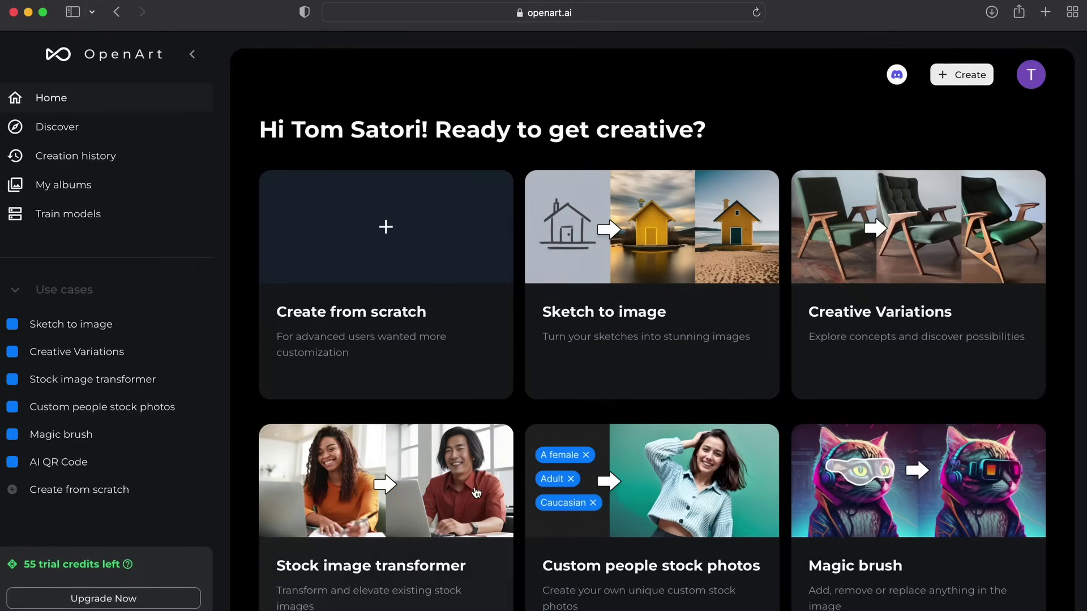
# Look through the creation tools on the OpenArt home page in the browser and open Sketch to image.
pyautogui.scroll(-3, 470, 498)
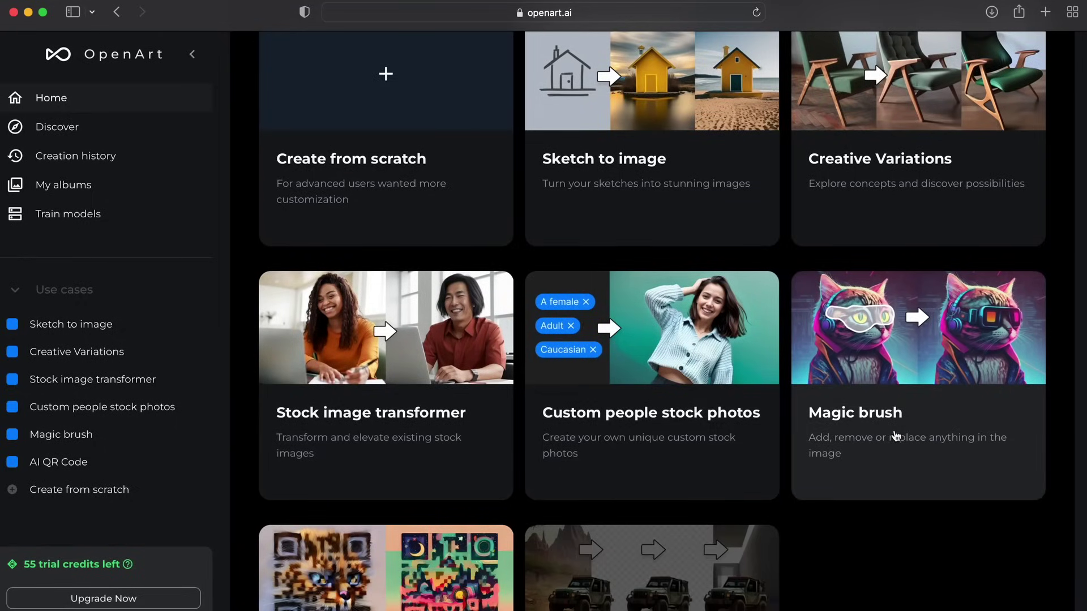
pyautogui.scroll(-2, 893, 437)
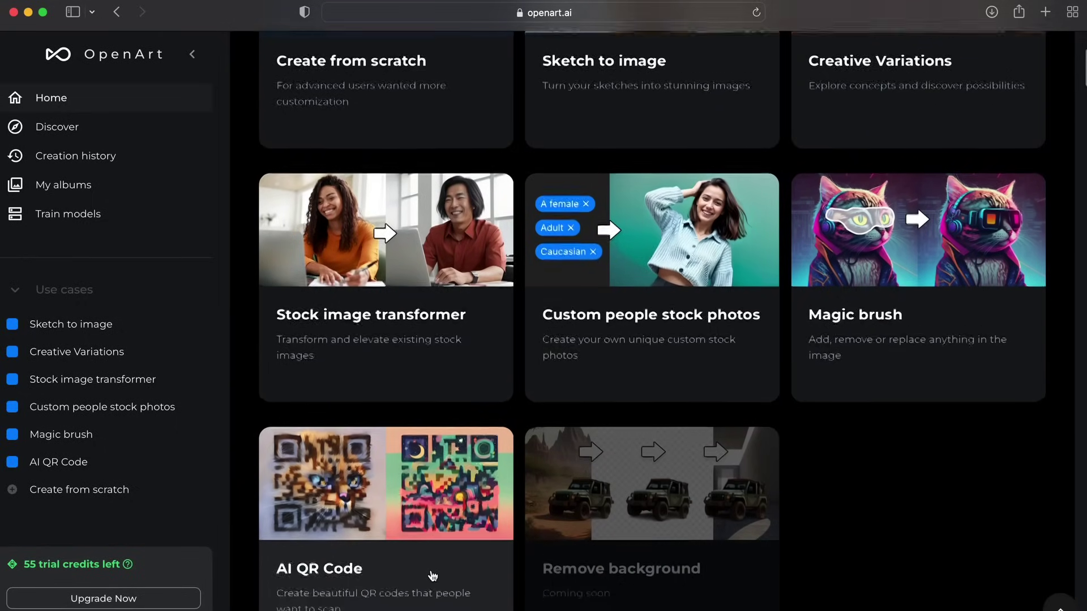
pyautogui.scroll(-2, 432, 573)
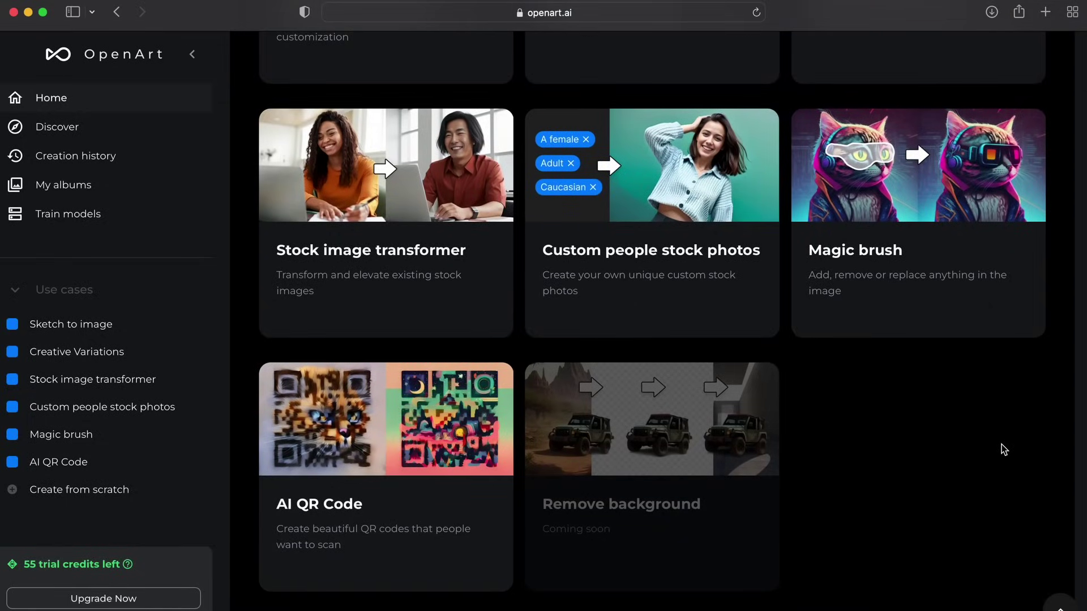
pyautogui.scroll(8, 1001, 444)
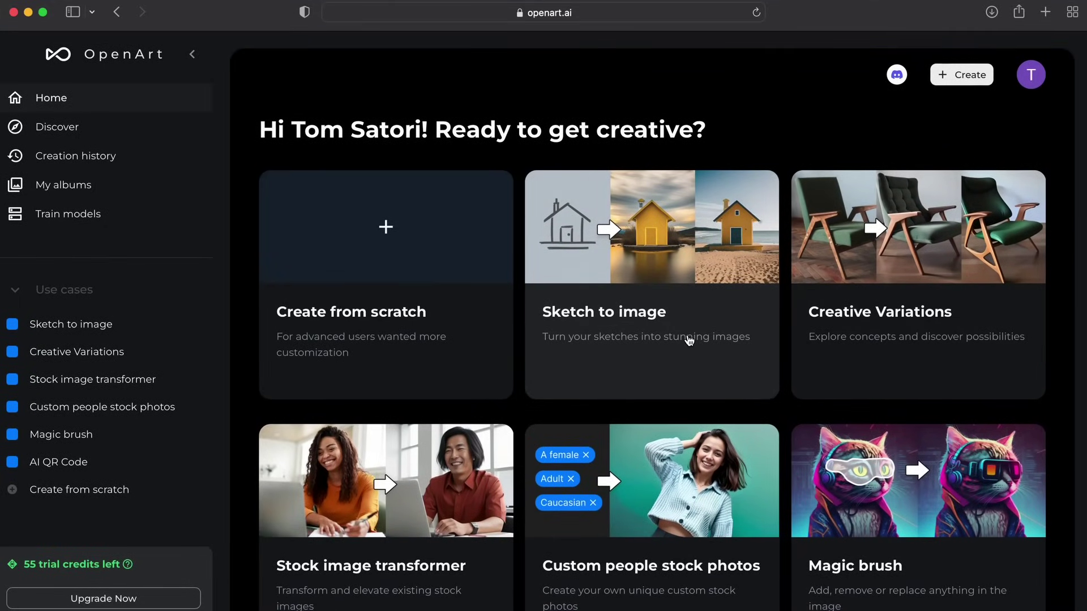
pyautogui.click(689, 340)
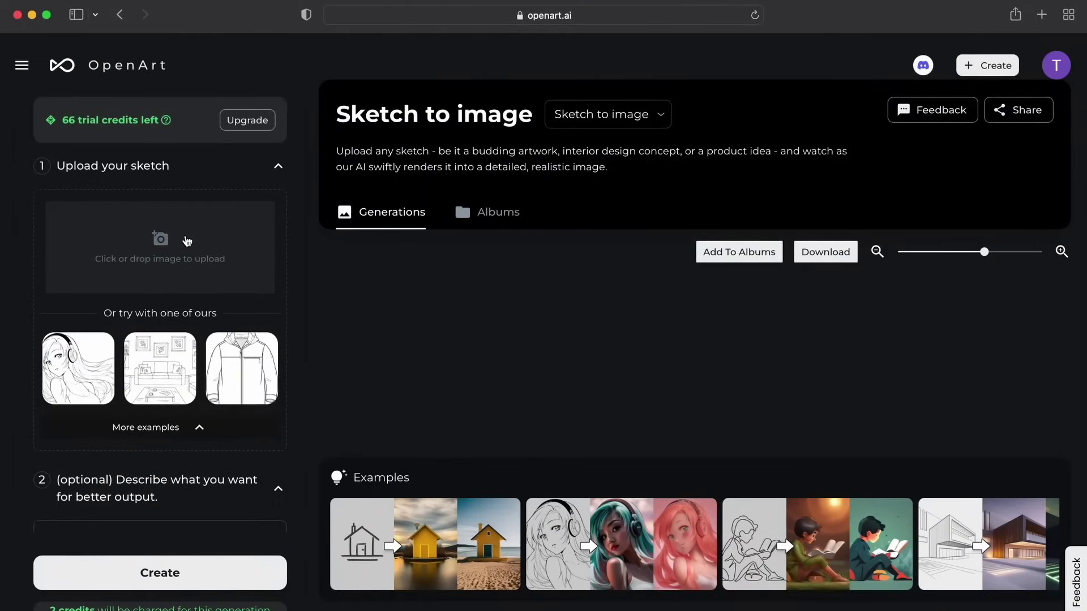
# Upload the red line sketch of the sword-carrying samurai, view it enlarged, and return to the generation settings.
pyautogui.click(191, 242)
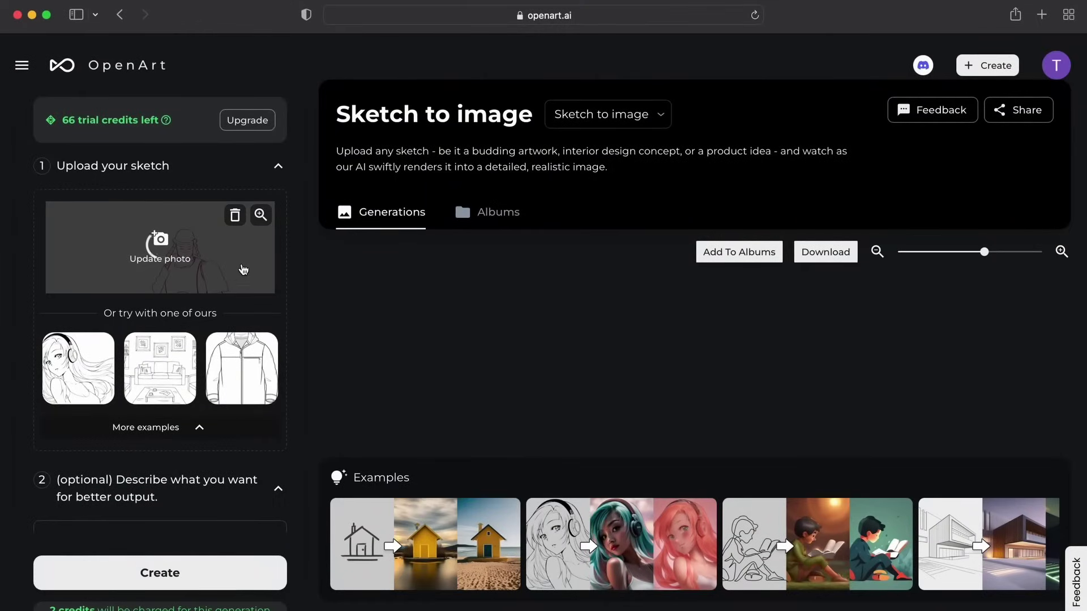
pyautogui.click(261, 216)
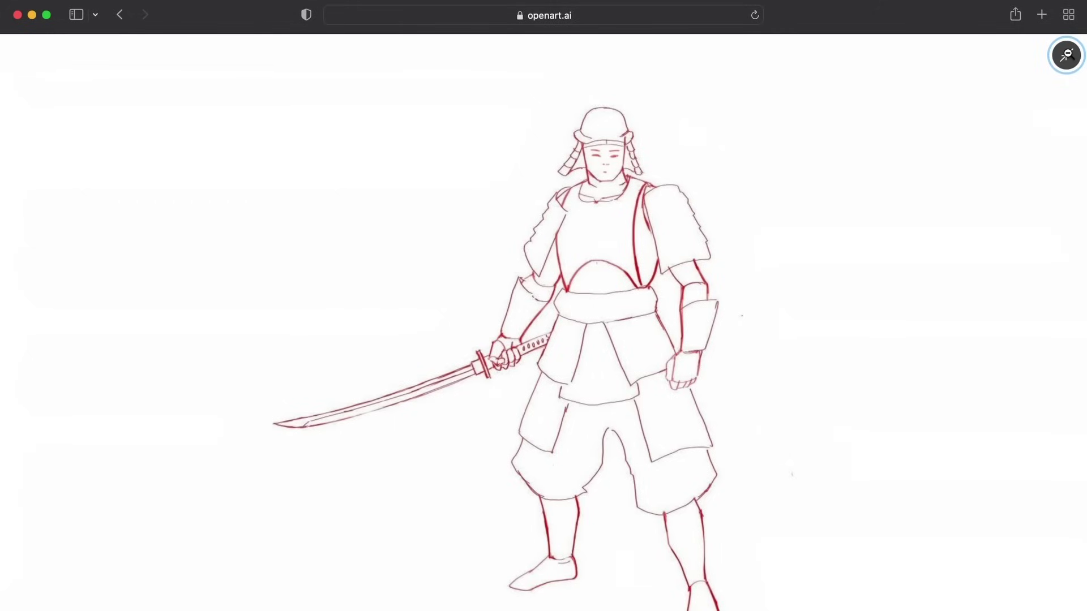
pyautogui.click(1067, 55)
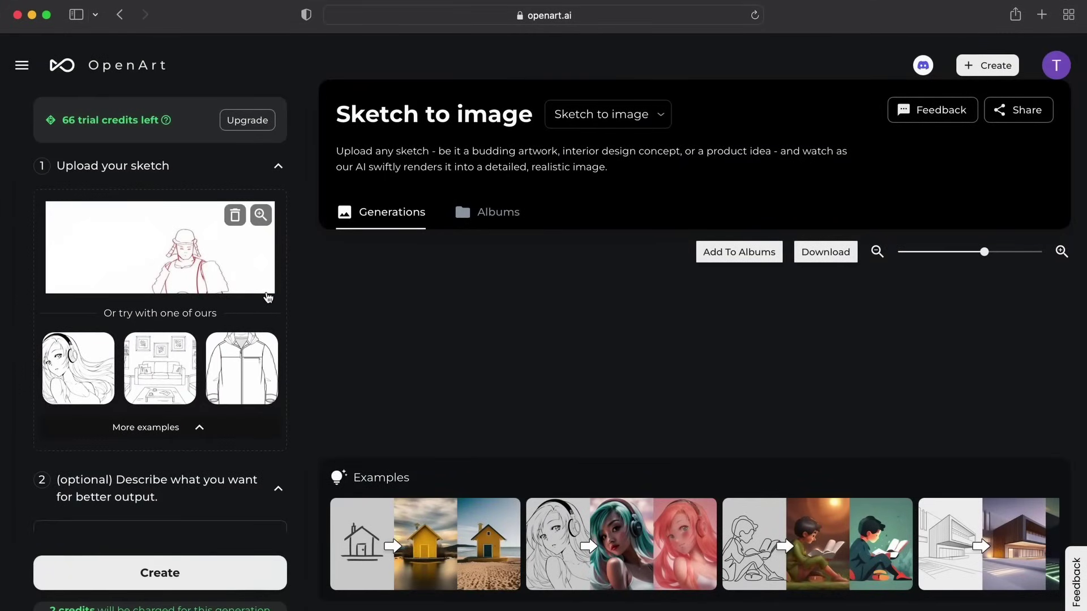
# Describe the desired output as "traditional samurai on a mountain top".
pyautogui.scroll(-3, 178, 379)
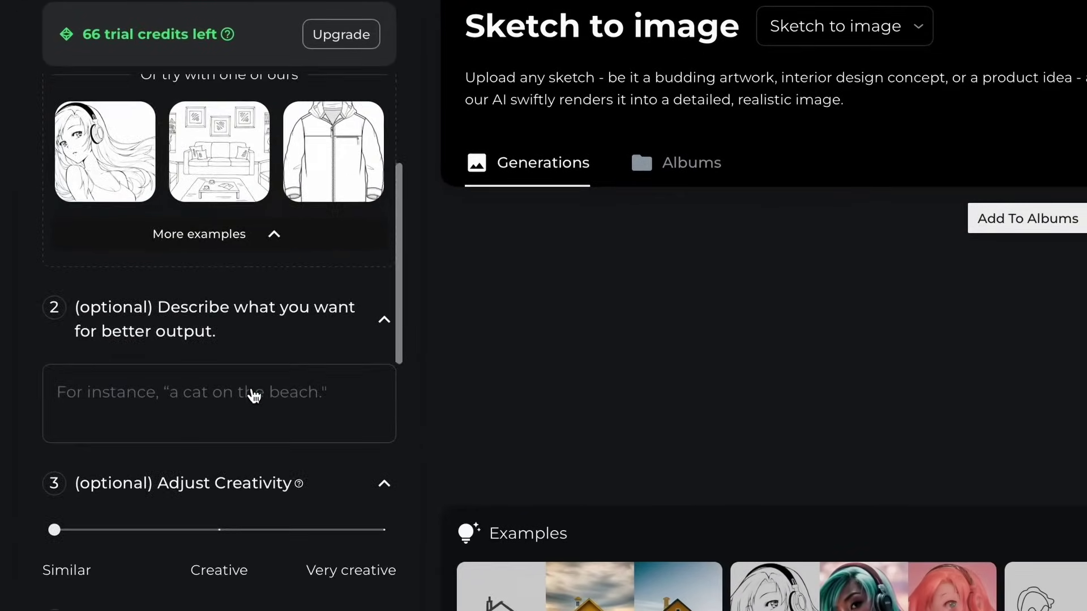
pyautogui.scroll(-1, 254, 397)
pyautogui.click(235, 379)
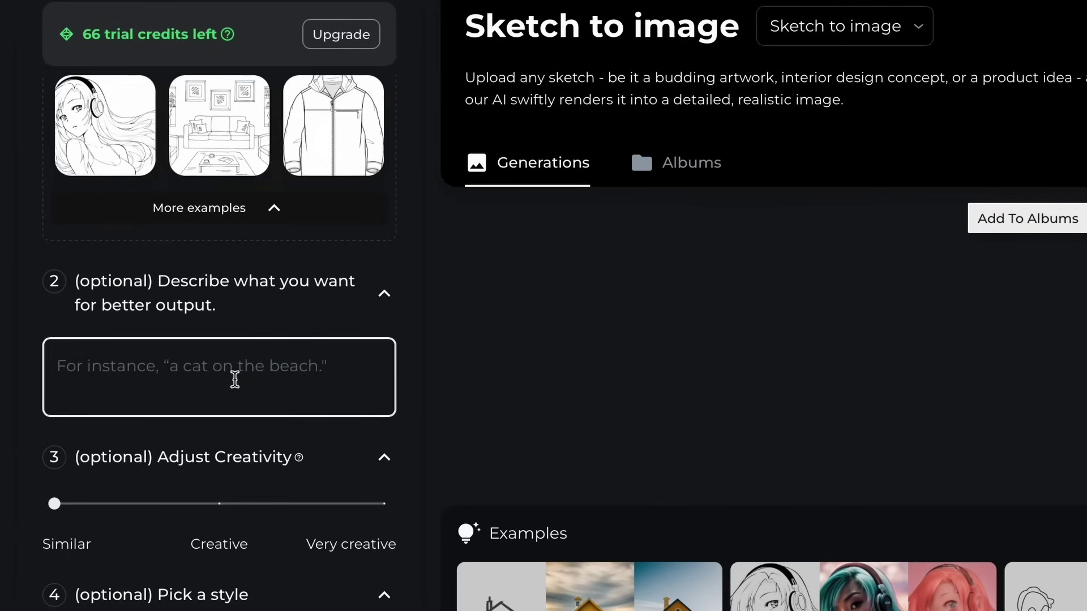
pyautogui.write('traditional samurai on a mountain top')
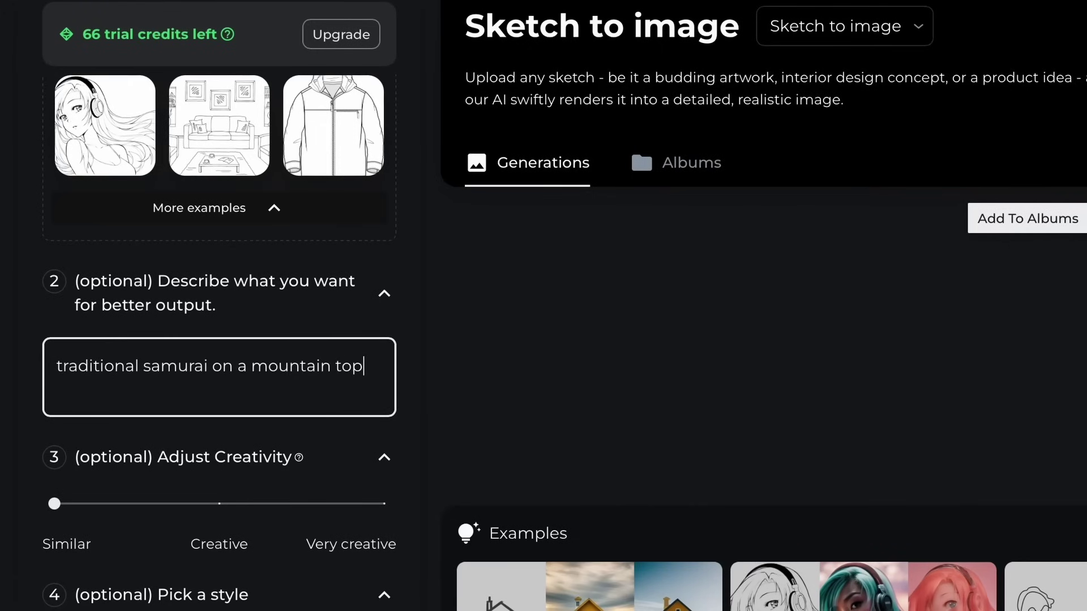
# Review the available styles, keep Default, and pick the dark red swatch in the palette's last row as the color theme.
pyautogui.scroll(-3, 325, 366)
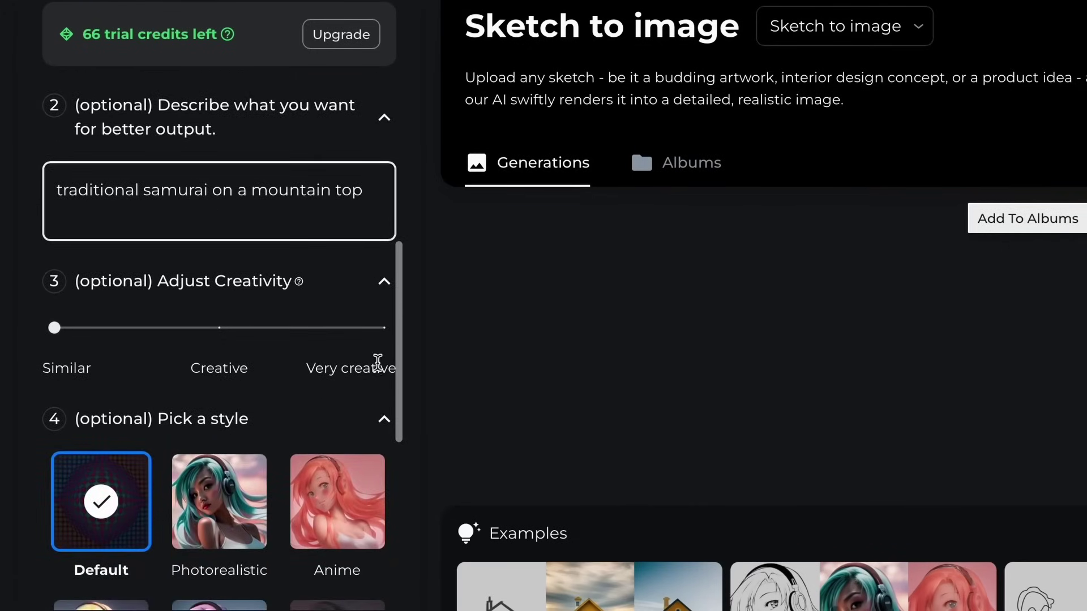
pyautogui.scroll(-2, 309, 438)
pyautogui.scroll(-2, 306, 445)
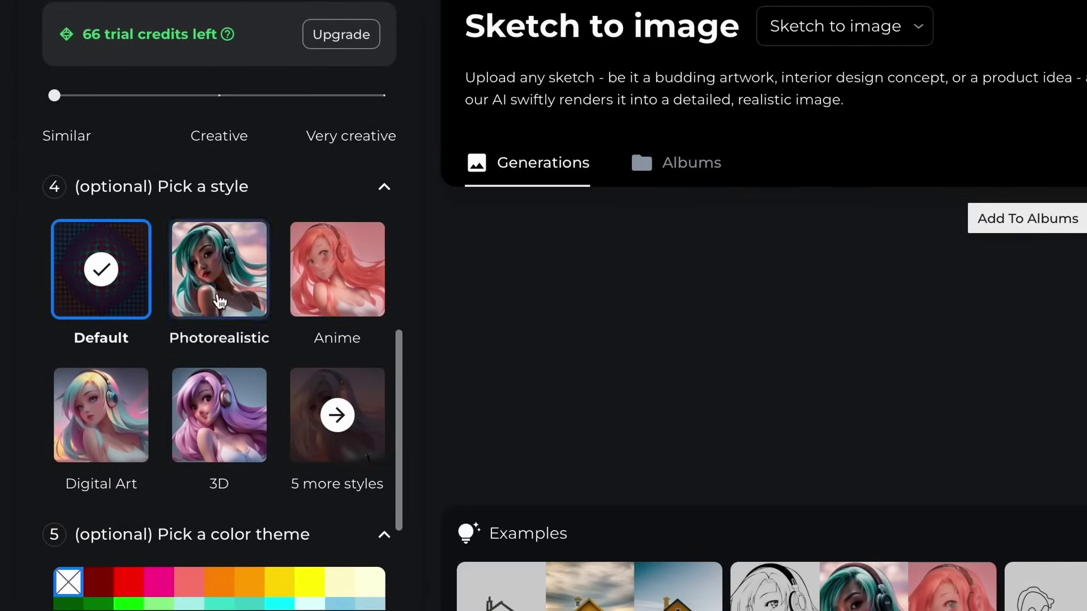
pyautogui.click(202, 446)
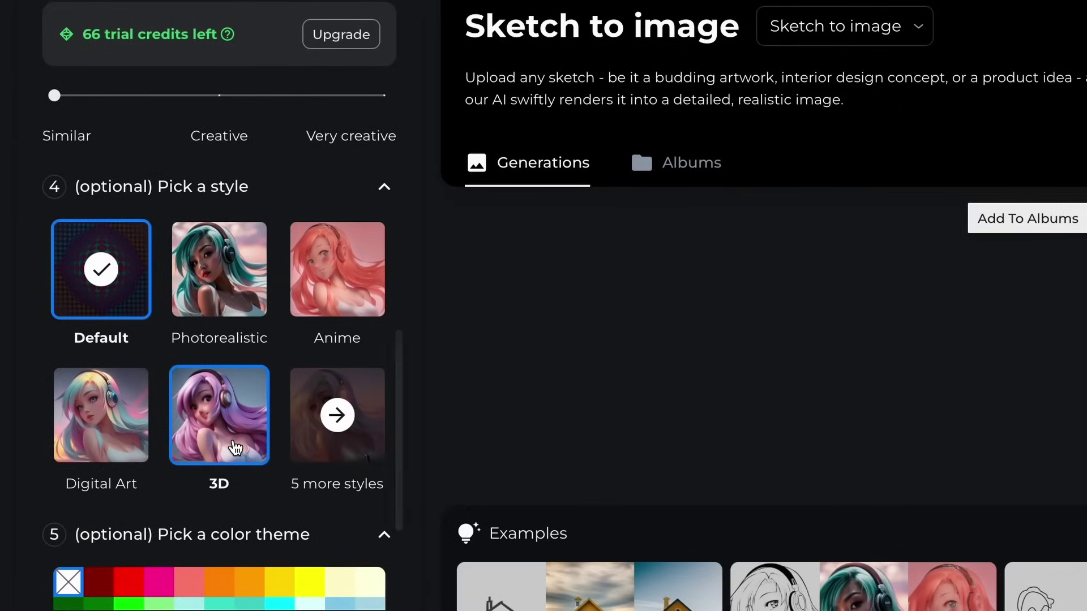
pyautogui.click(236, 295)
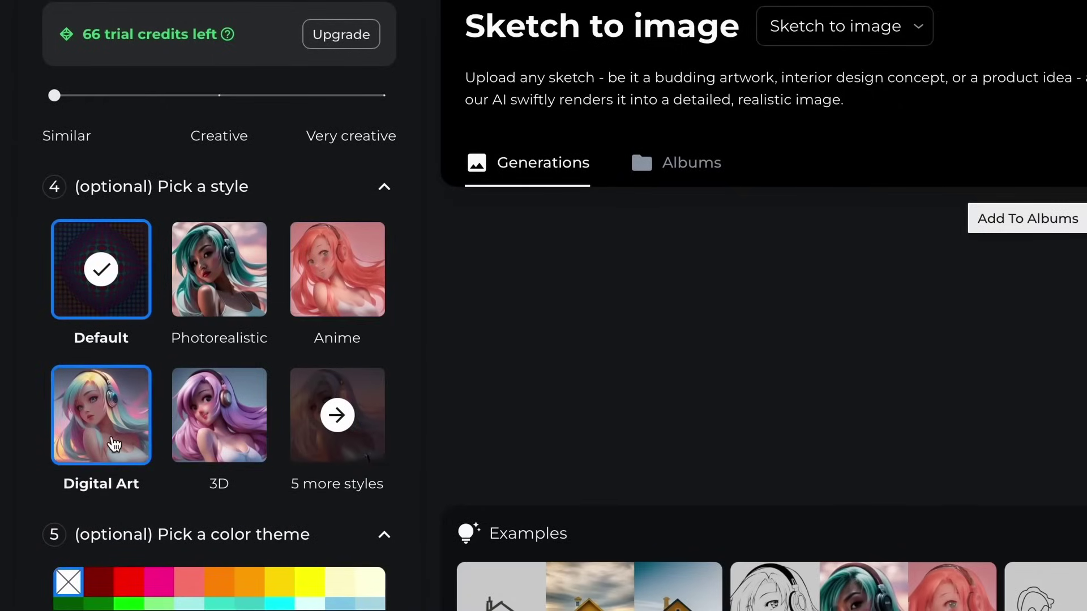
pyautogui.scroll(-3, 195, 396)
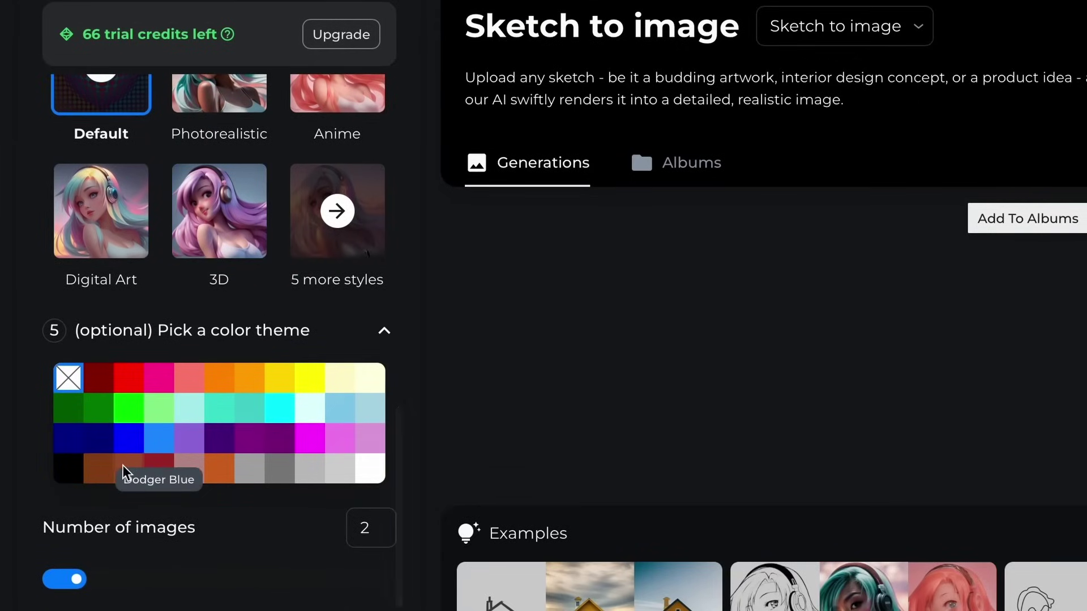
pyautogui.click(160, 471)
pyautogui.scroll(-3, 278, 579)
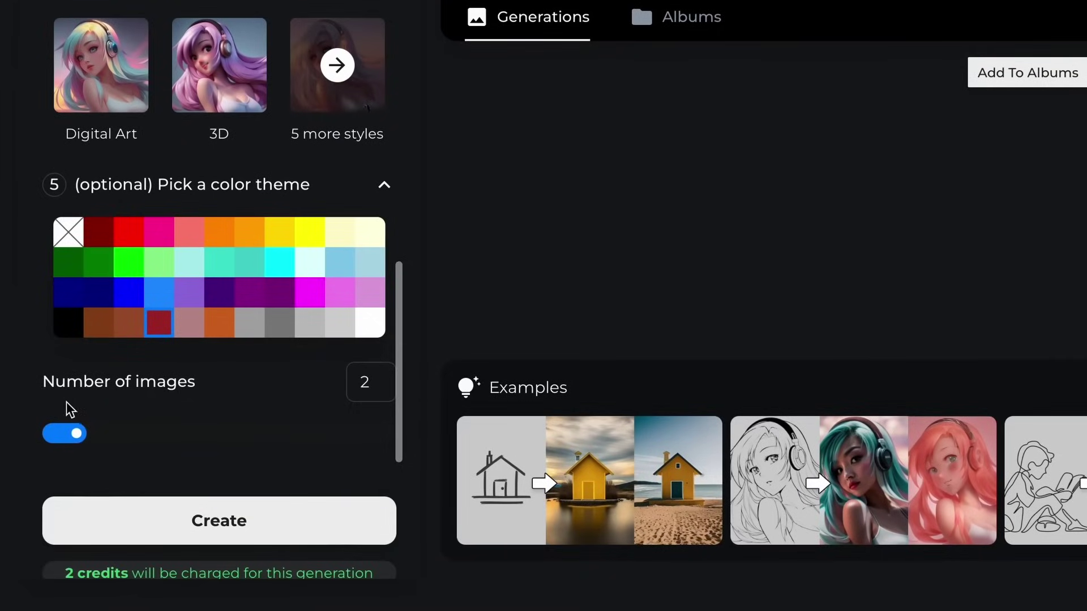
# Generate two images from the samurai sketch with the current settings and view the results enlarged.
pyautogui.click(307, 520)
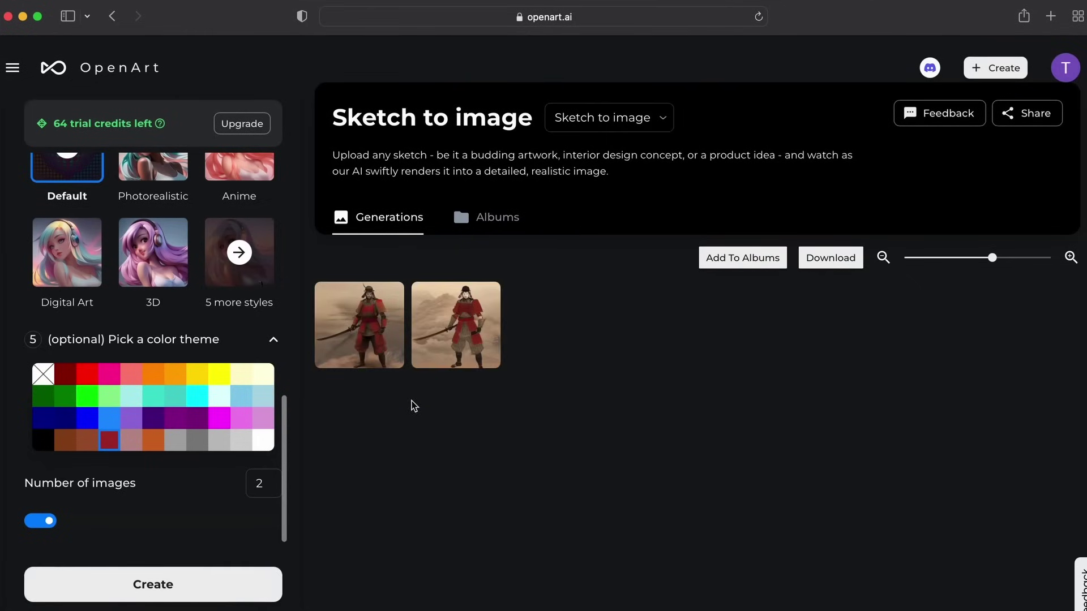
pyautogui.click(367, 327)
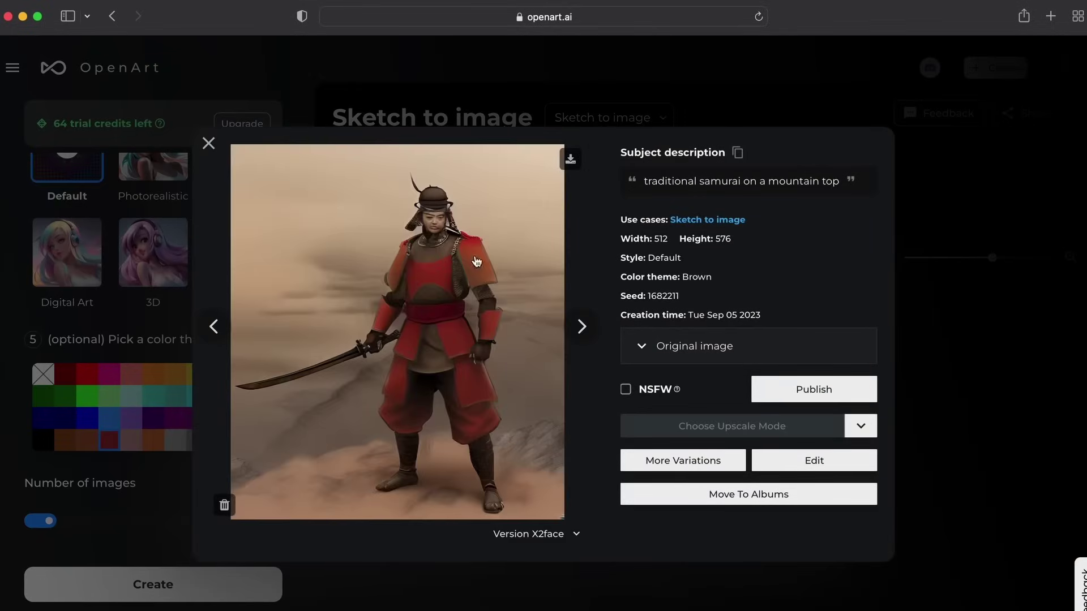
pyautogui.click(209, 144)
pyautogui.click(460, 334)
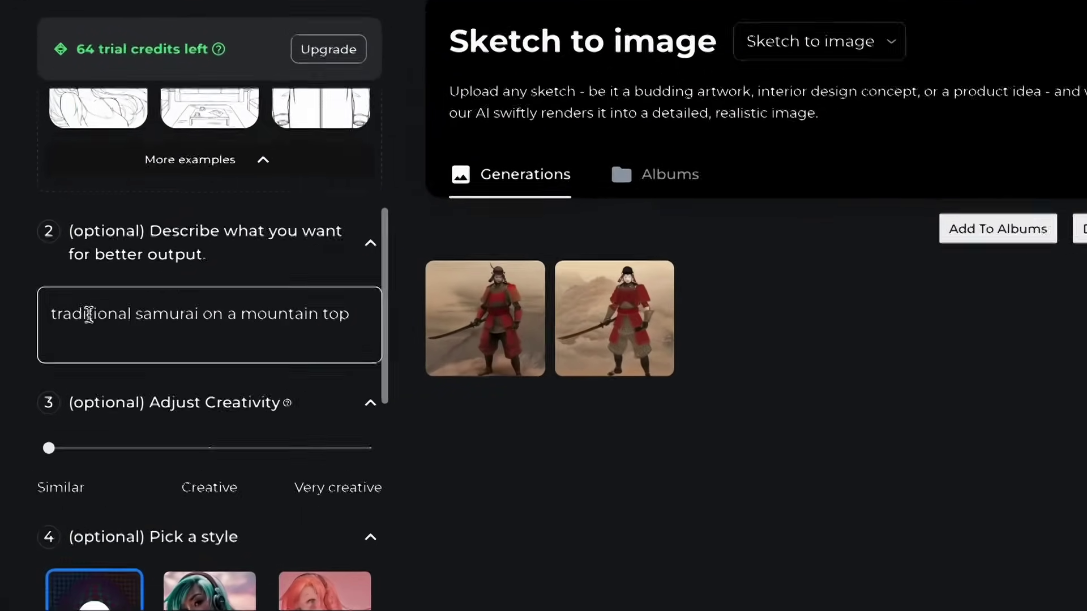
# Rewrite the output description as "futuristic cyberpunk samurai in a city".
pyautogui.doubleClick(55, 327)
pyautogui.write('futurisyt')
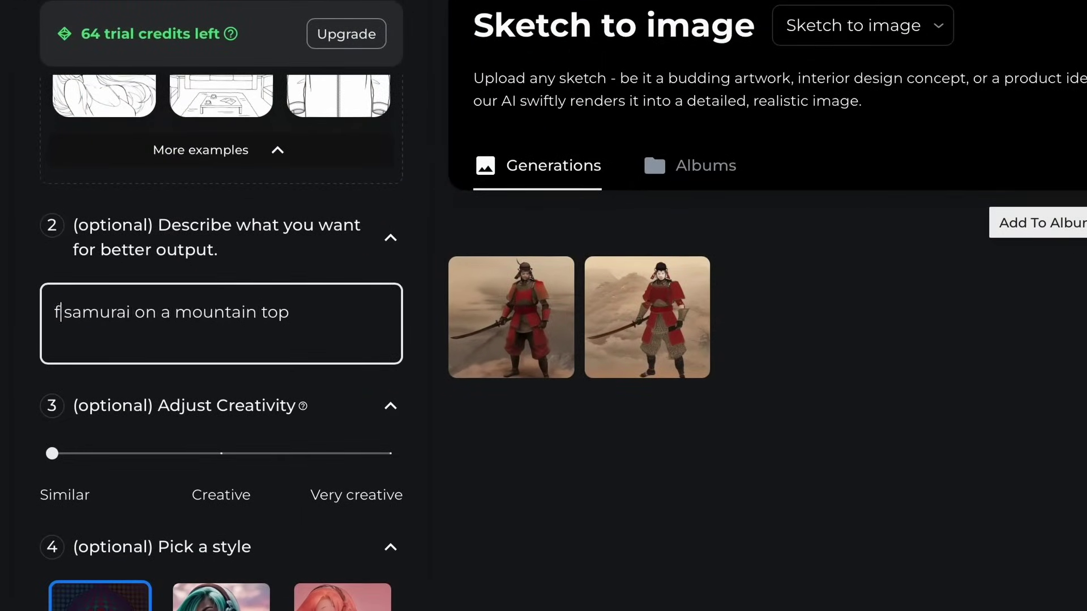
pyautogui.press('BackSpace')
pyautogui.press('BackSpace')
pyautogui.write('tic cyberpunk')
pyautogui.click(287, 334)
pyautogui.moveTo(286, 334); pyautogui.dragTo(295, 312)
pyautogui.write('in a city')
# Generate two images from the cyberpunk description and view the new results enlarged.
pyautogui.scroll(-3, 441, 461)
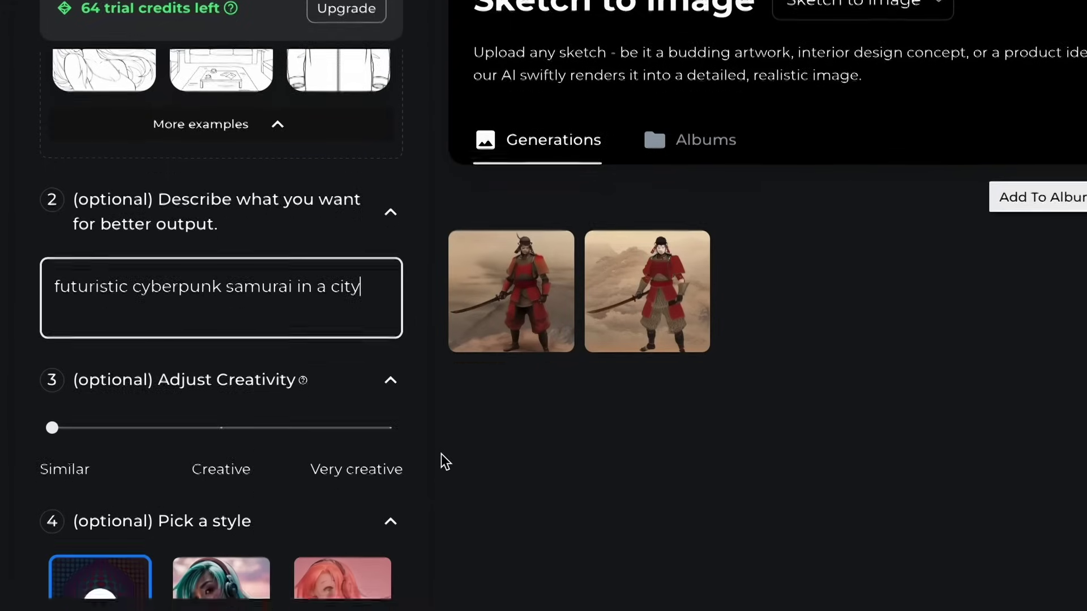
pyautogui.scroll(-2, 351, 422)
pyautogui.click(296, 538)
pyautogui.scroll(3, 983, 512)
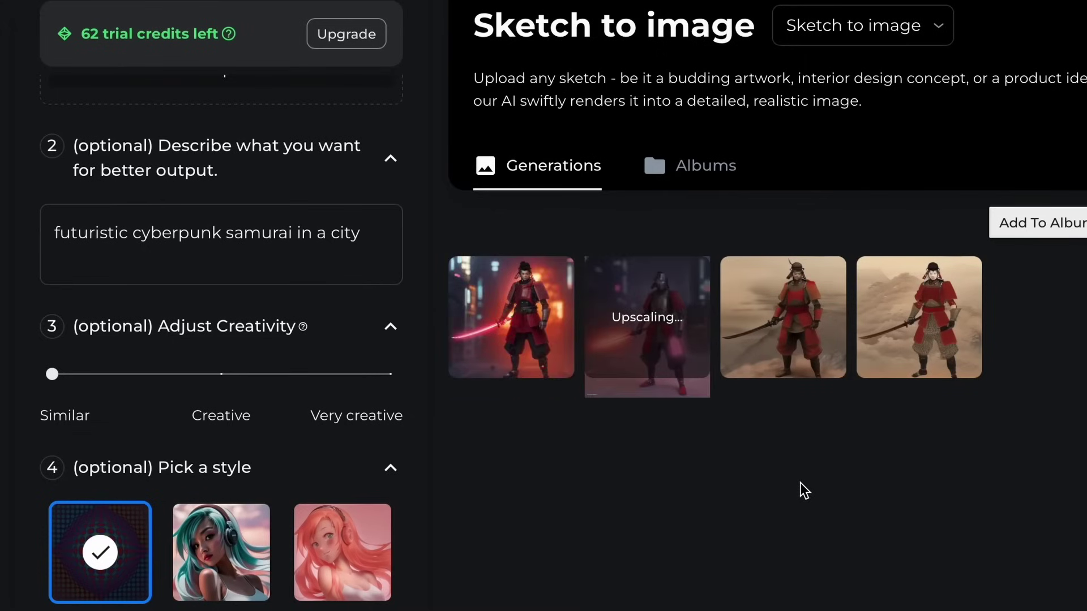
pyautogui.click(668, 368)
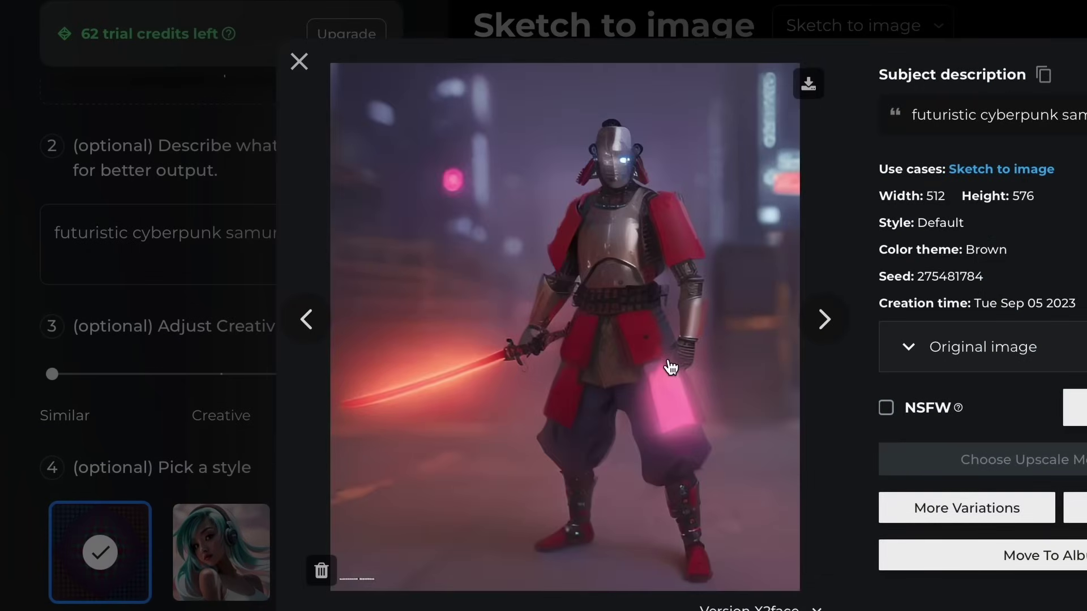
pyautogui.click(298, 61)
pyautogui.click(531, 355)
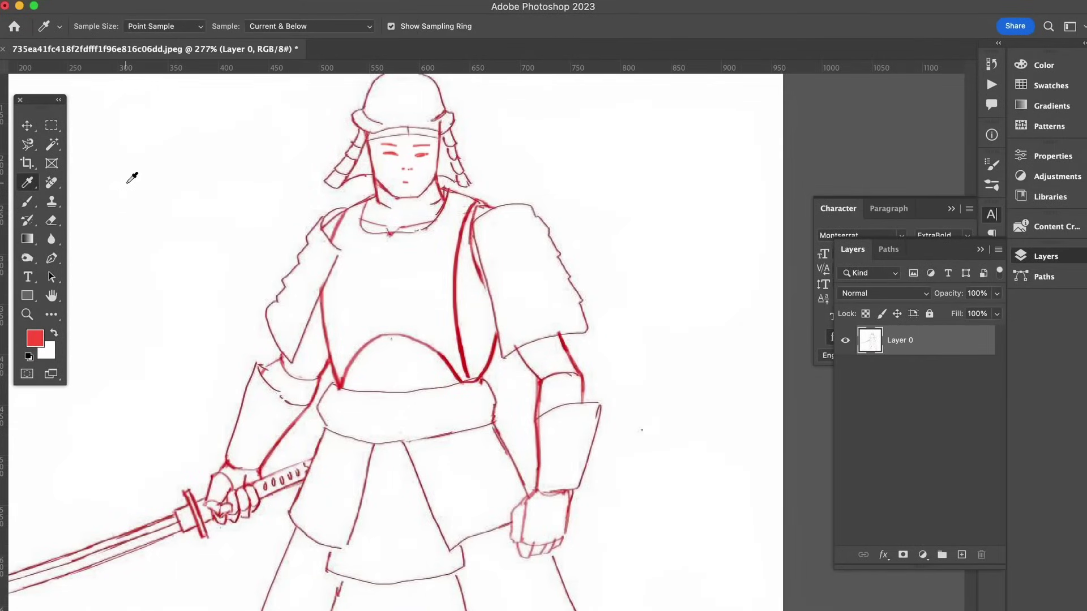
# In Photoshop, sample the sketch's white background and paint out the samurai's facial features with a size 20 brush.
pyautogui.keyDown('alt'); pyautogui.click(133, 176); pyautogui.keyUp('alt')
pyautogui.click(100, 27)
pyautogui.moveTo(76, 72); pyautogui.dragTo(84, 71)
pyautogui.moveTo(386, 152)
pyautogui.mouseDown()
pyautogui.moveTo(416, 148)
pyautogui.moveTo(410, 177)
pyautogui.moveTo(425, 150)
pyautogui.mouseUp()
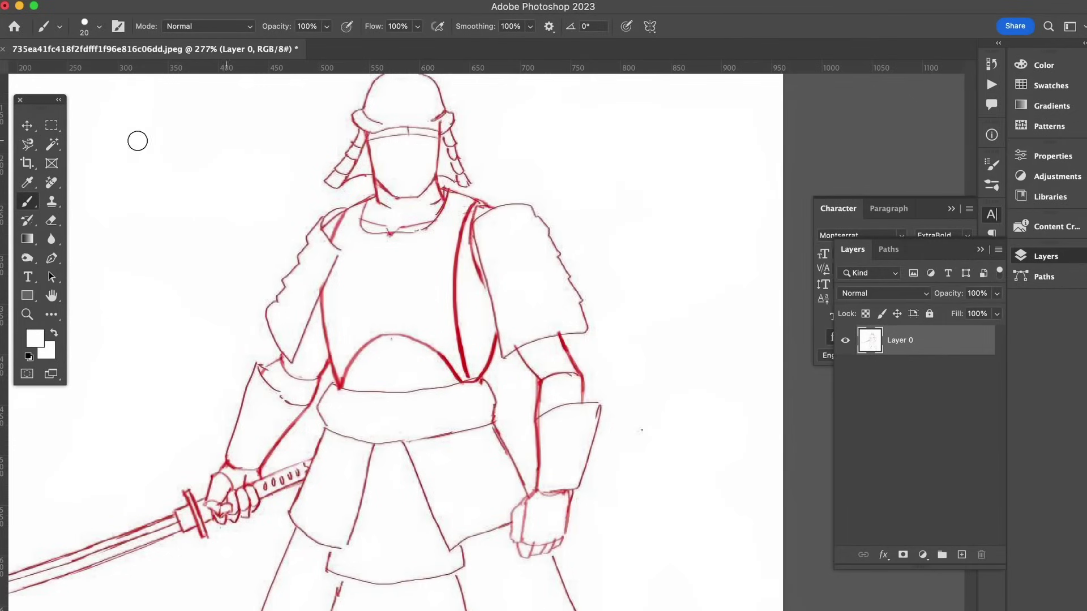
pyautogui.click(29, 126)
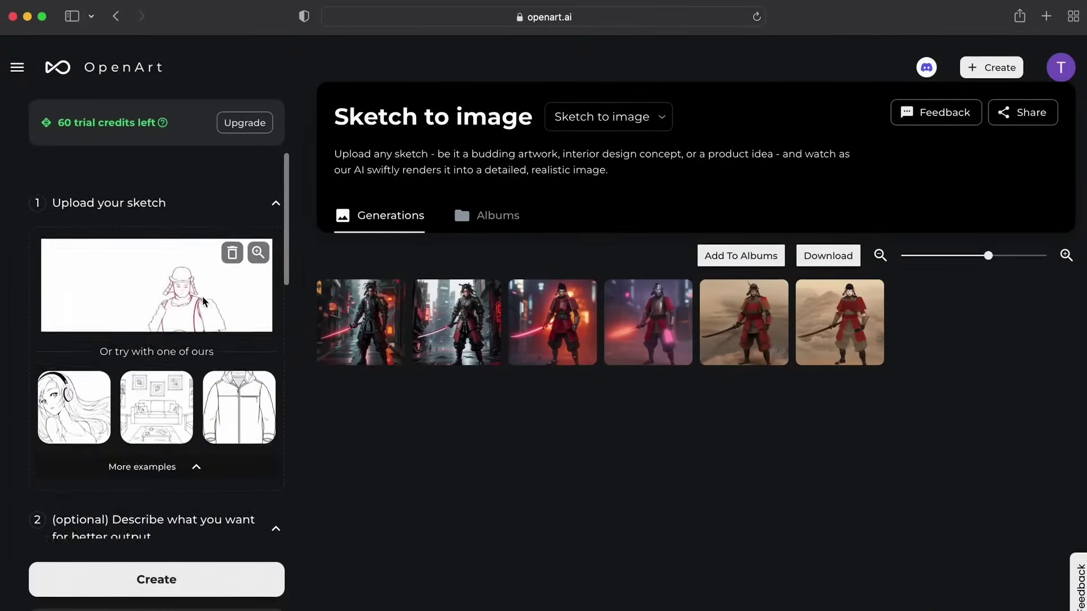
# Back in OpenArt, choose the Digital Art style and check the faceless sketch, description and creativity setting.
pyautogui.scroll(-1, 204, 301)
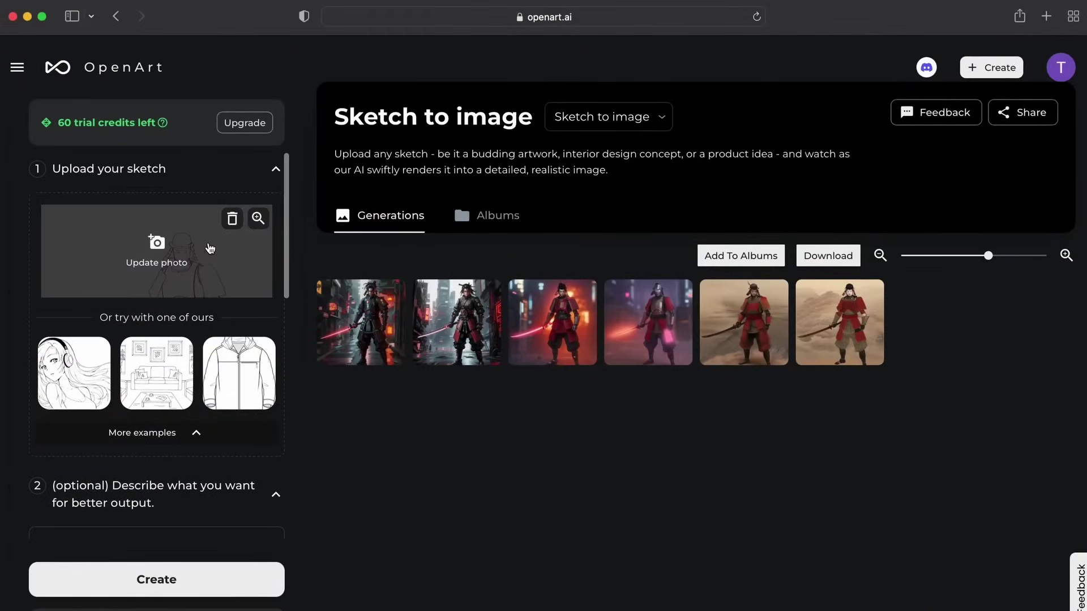
pyautogui.scroll(-10, 364, 381)
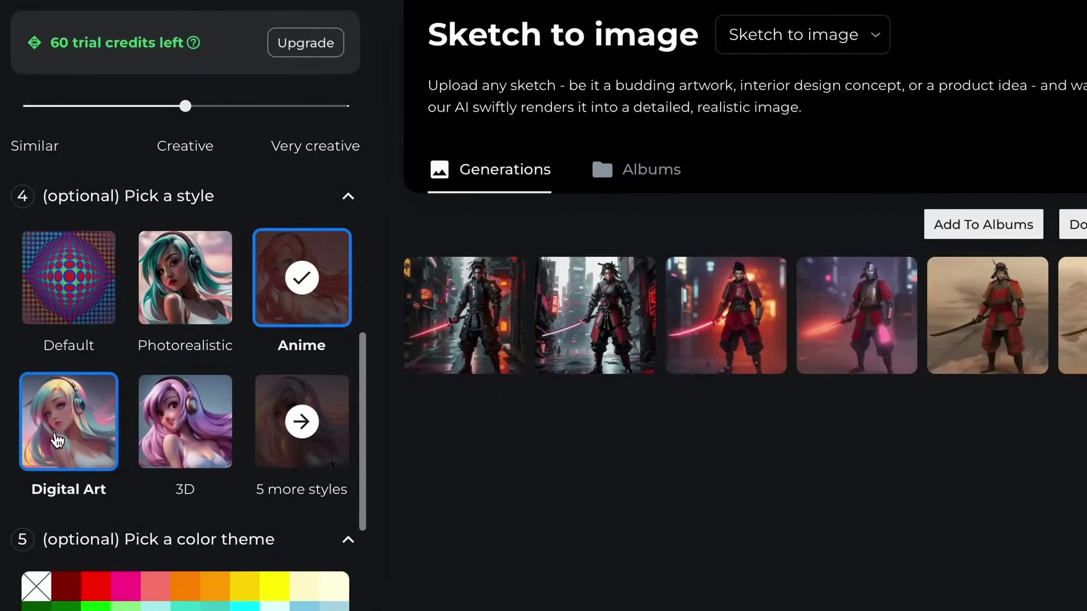
pyautogui.click(119, 407)
pyautogui.scroll(12, 230, 387)
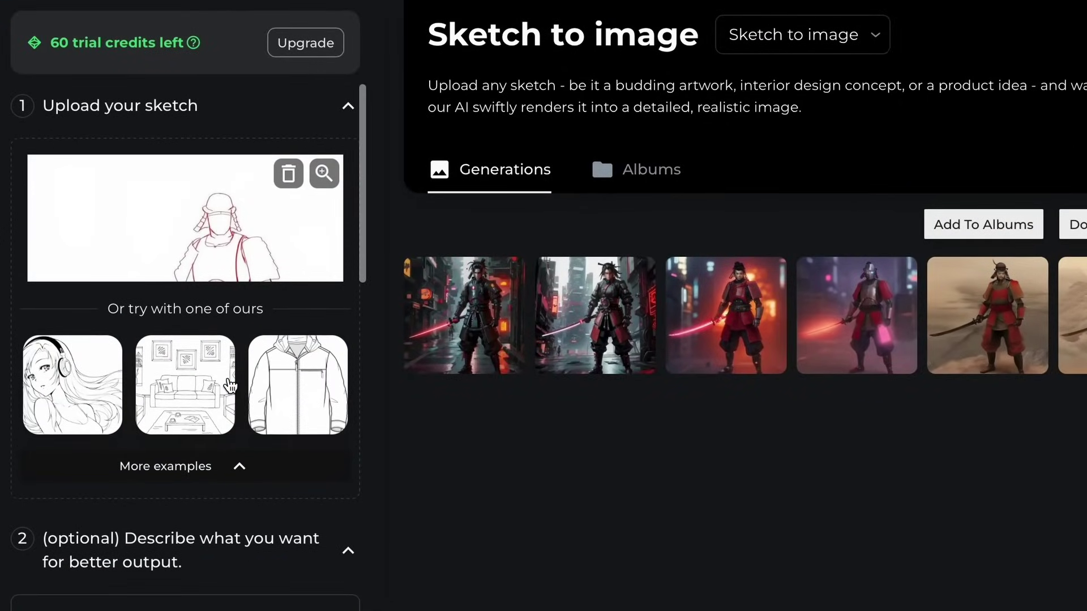
pyautogui.scroll(-5, 229, 385)
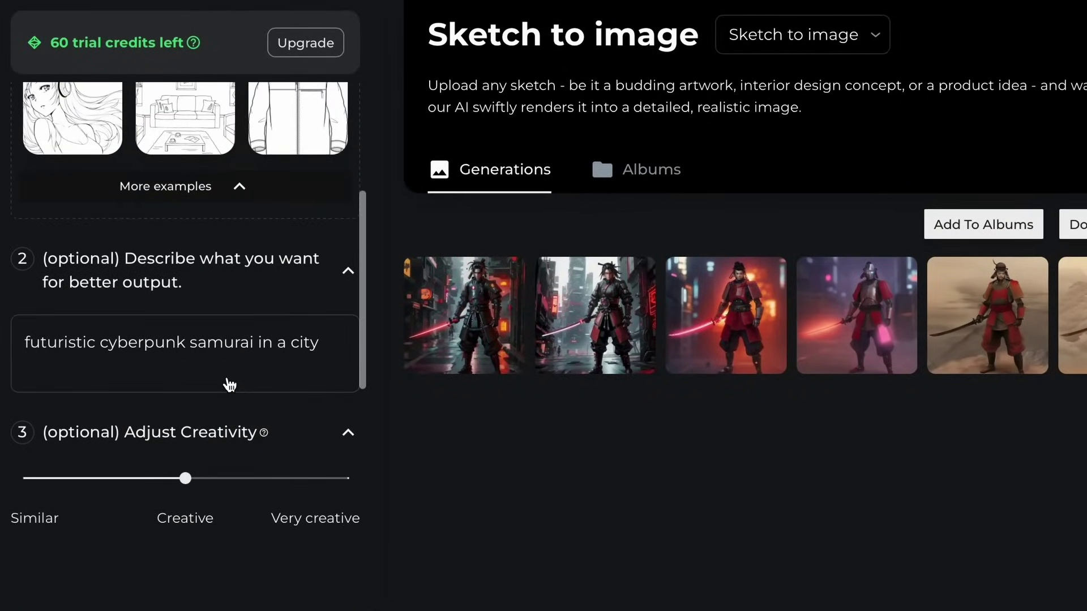
pyautogui.scroll(-8, 230, 385)
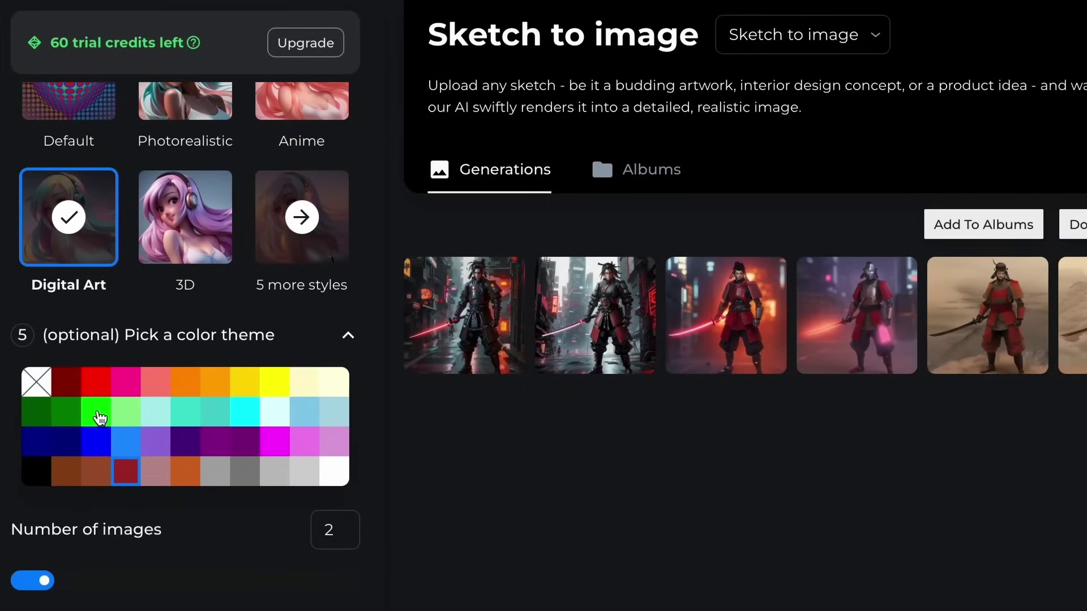
# Pick the bright green swatch as the color theme and generate two new images.
pyautogui.click(96, 412)
pyautogui.scroll(-2, 494, 552)
pyautogui.scroll(-3, 495, 552)
pyautogui.click(292, 347)
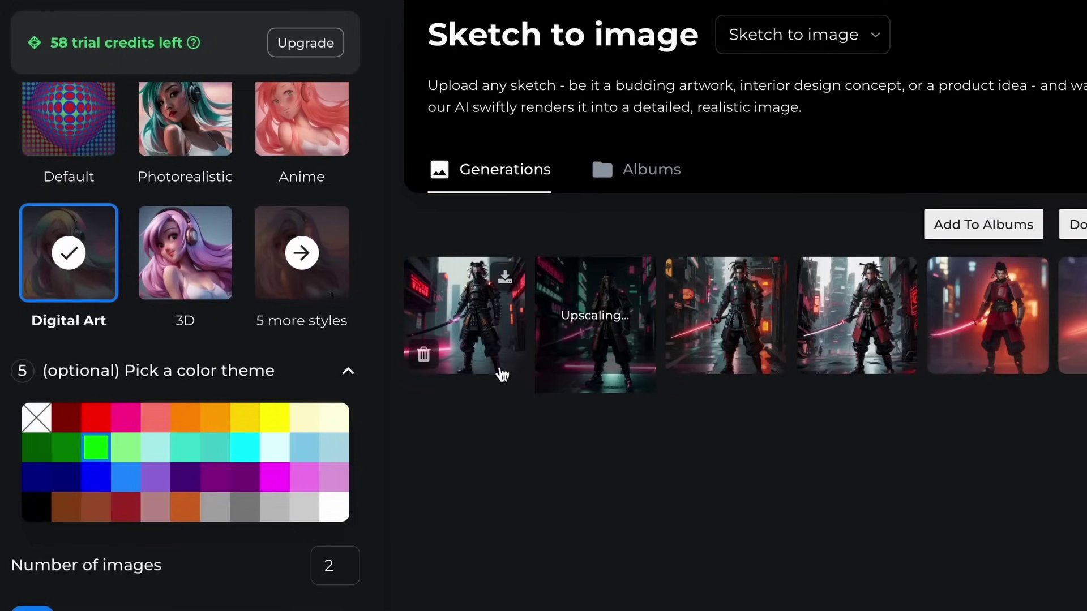
# View both Digital Art samurai images enlarged and open the upscale mode choices for the second one.
pyautogui.click(501, 373)
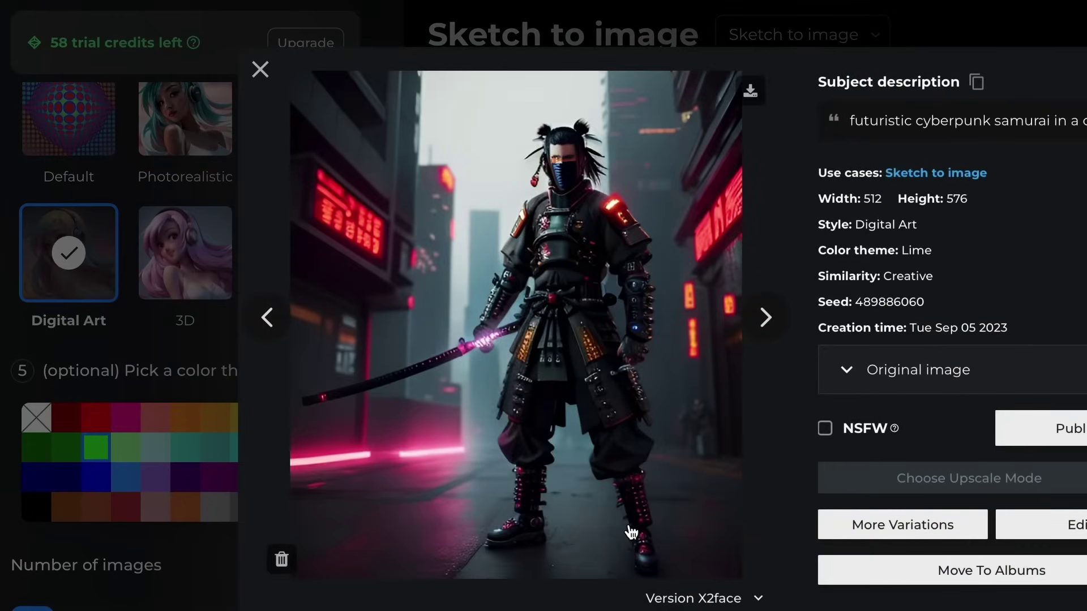
pyautogui.click(262, 71)
pyautogui.click(604, 364)
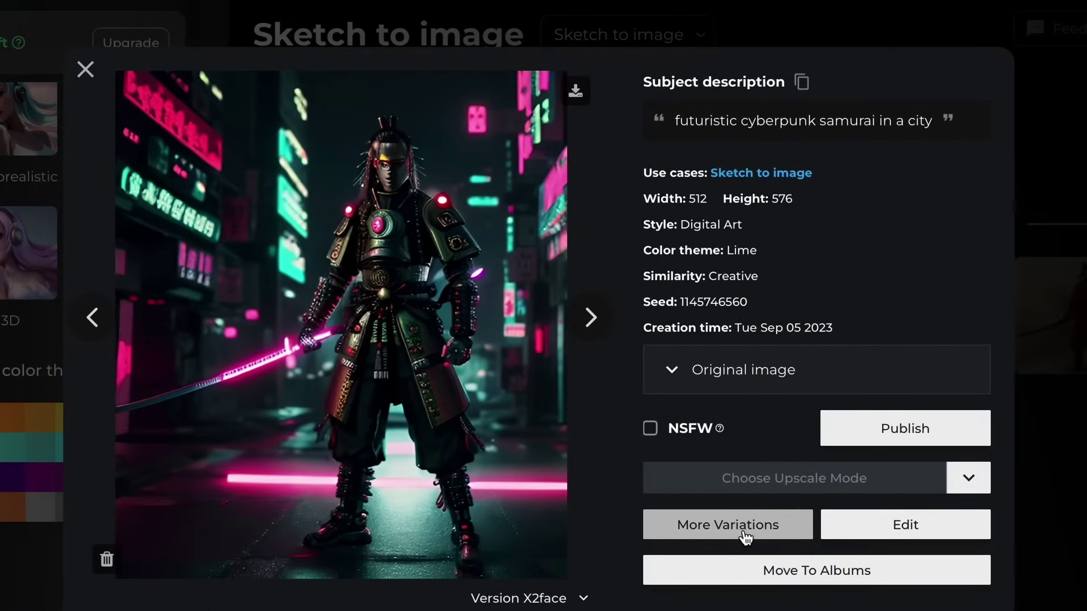
pyautogui.click(967, 475)
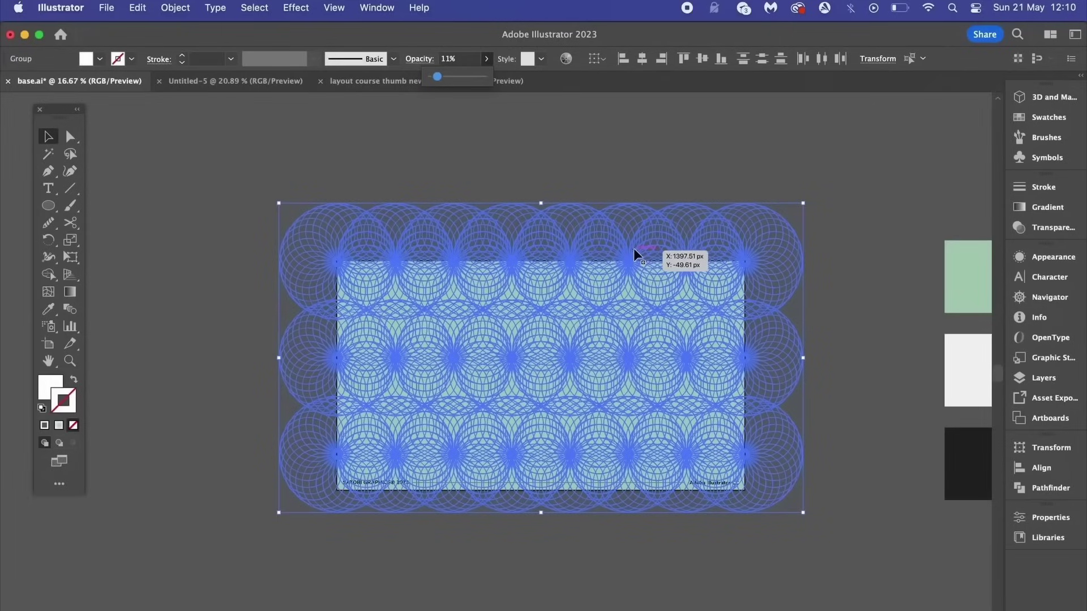
# In Illustrator, hide the circle pattern's selection edges and set the pattern's opacity to 12%.
pyautogui.press('super+h')
pyautogui.scroll(1, 690, 301)
pyautogui.moveTo(766, 286); pyautogui.dragTo(823, 269)
pyautogui.click(487, 59)
pyautogui.moveTo(438, 76)
pyautogui.mouseDown()
pyautogui.moveTo(447, 75)
pyautogui.moveTo(437, 77)
pyautogui.mouseUp()
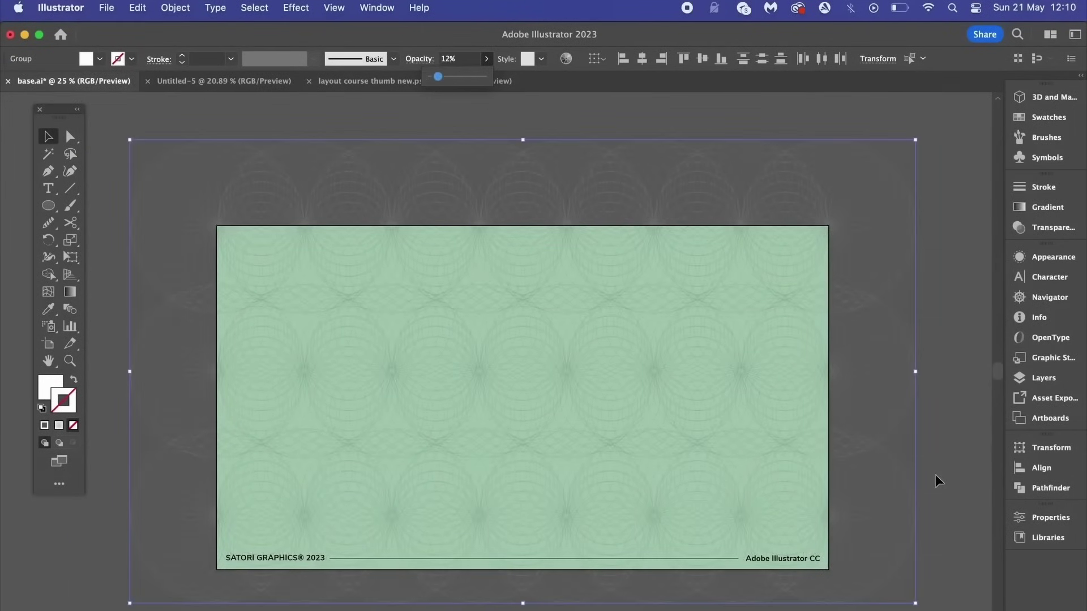
# Shift the circle pattern slightly down and hide everything outside the artboard with Trim View.
pyautogui.moveTo(717, 401); pyautogui.dragTo(717, 404)
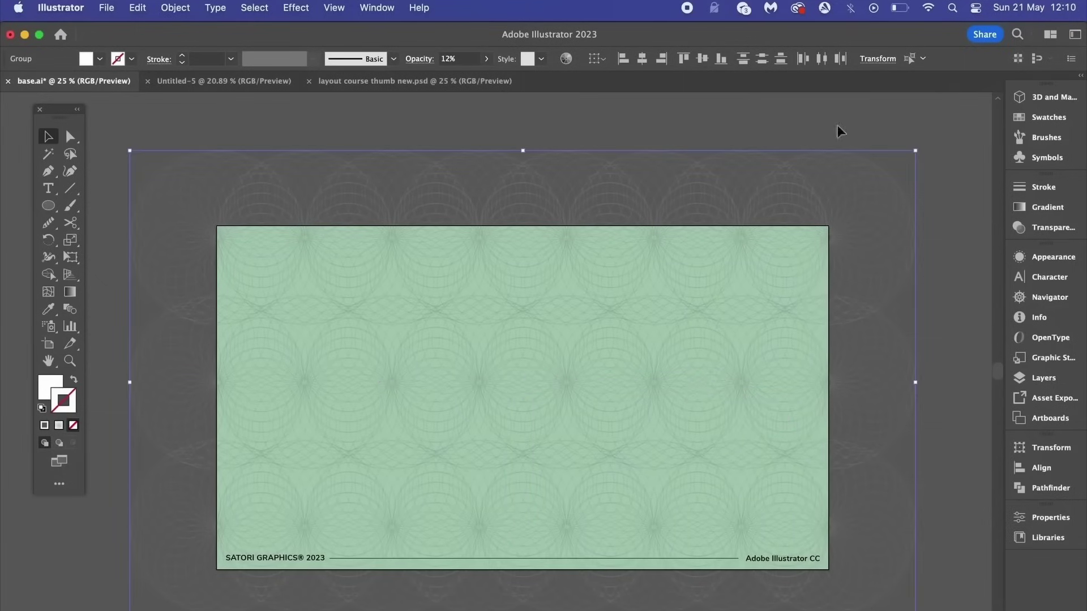
pyautogui.click(341, 8)
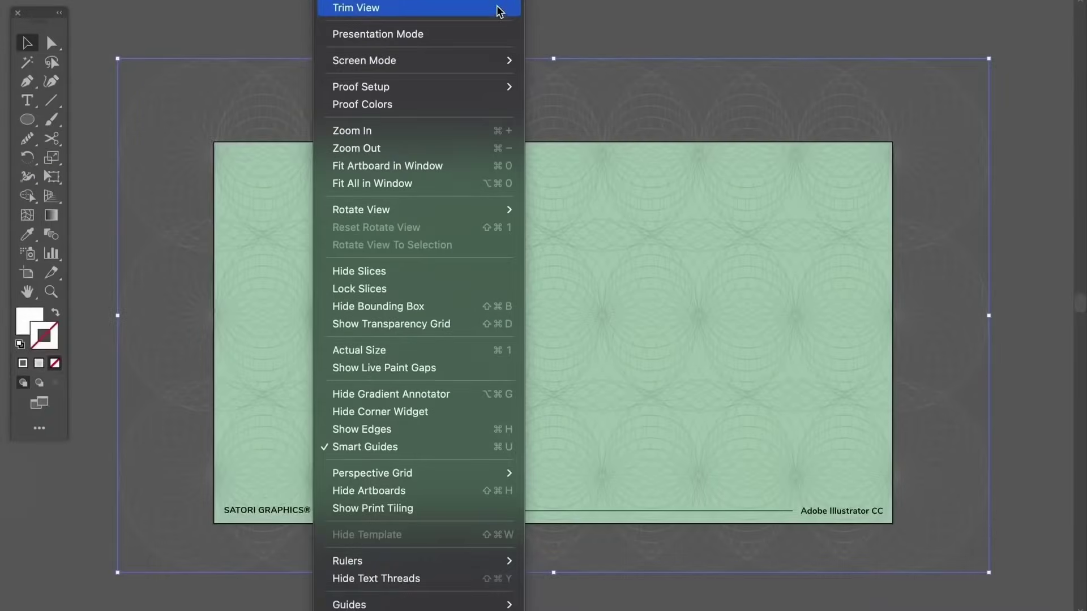
pyautogui.click(441, 158)
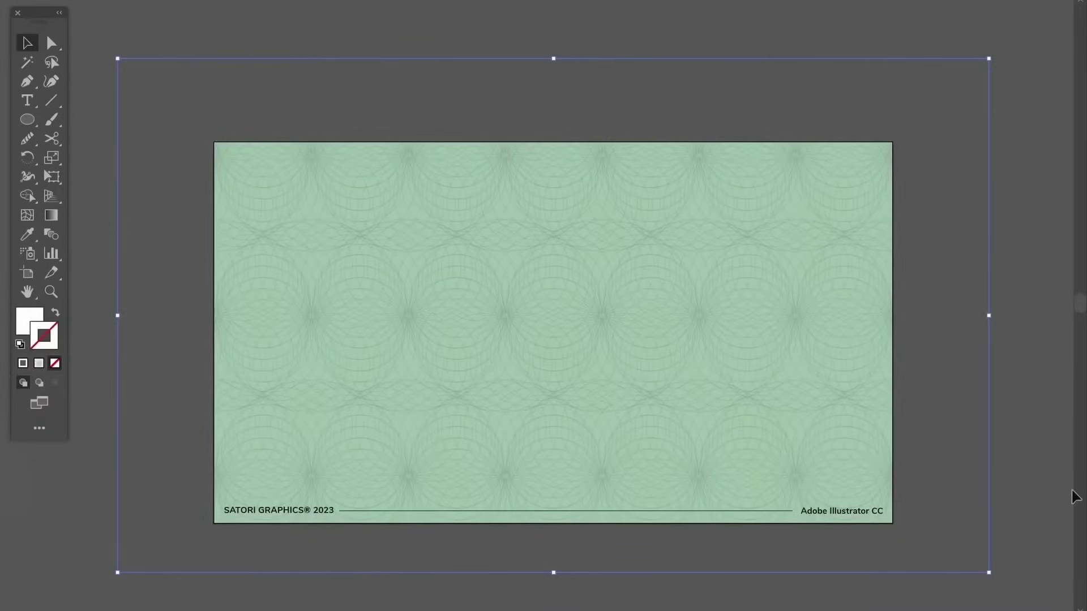
pyautogui.moveTo(836, 280); pyautogui.dragTo(836, 290)
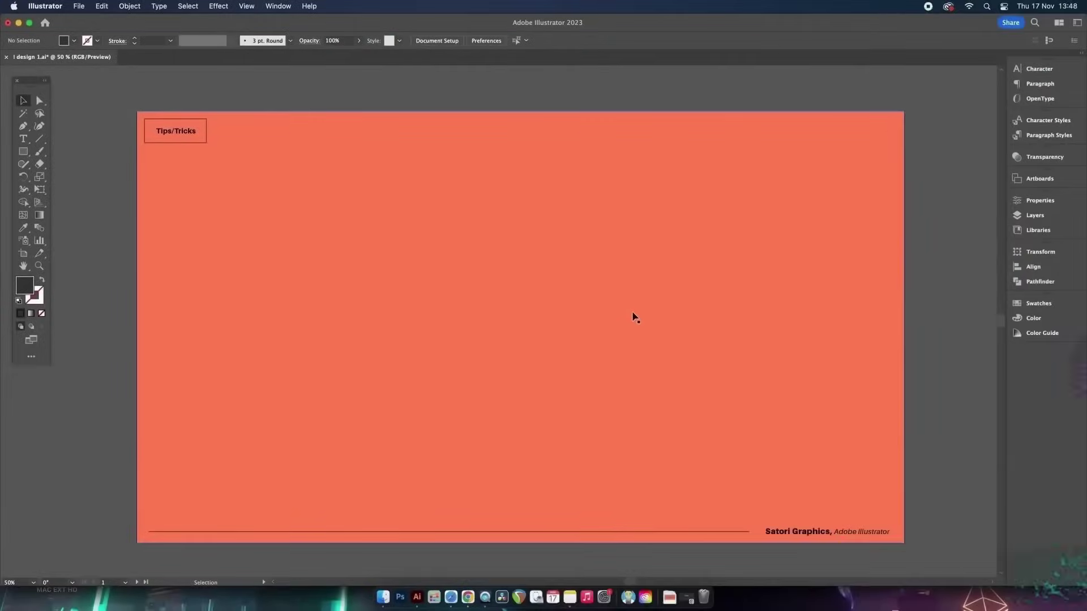
# Scale the coral background rectangle non-uniformly to 25% horizontal and 100% vertical with the Scale tool.
pyautogui.click(637, 314)
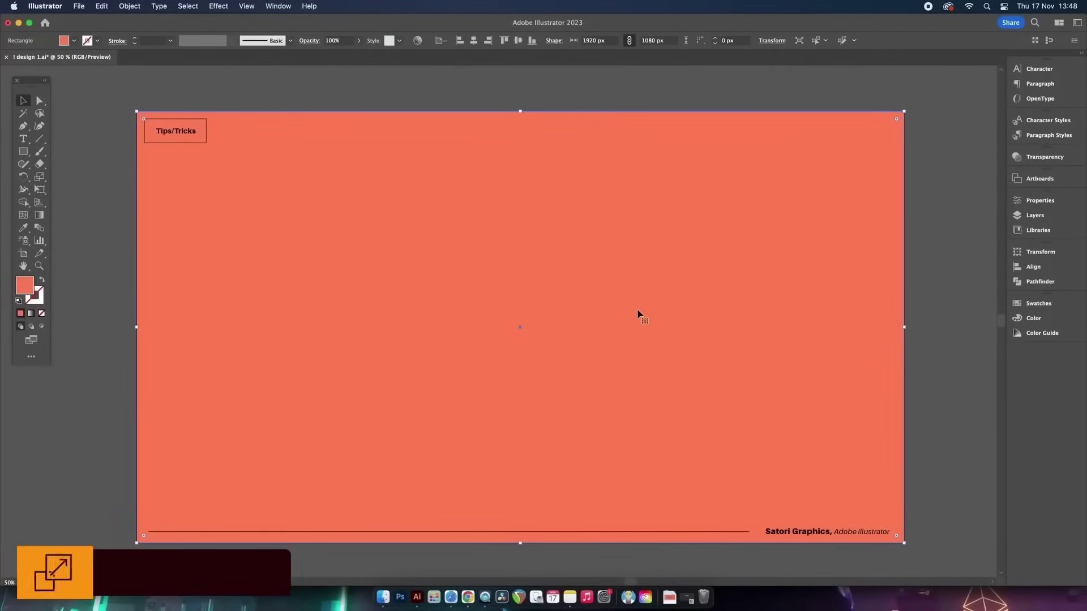
pyautogui.press('s')
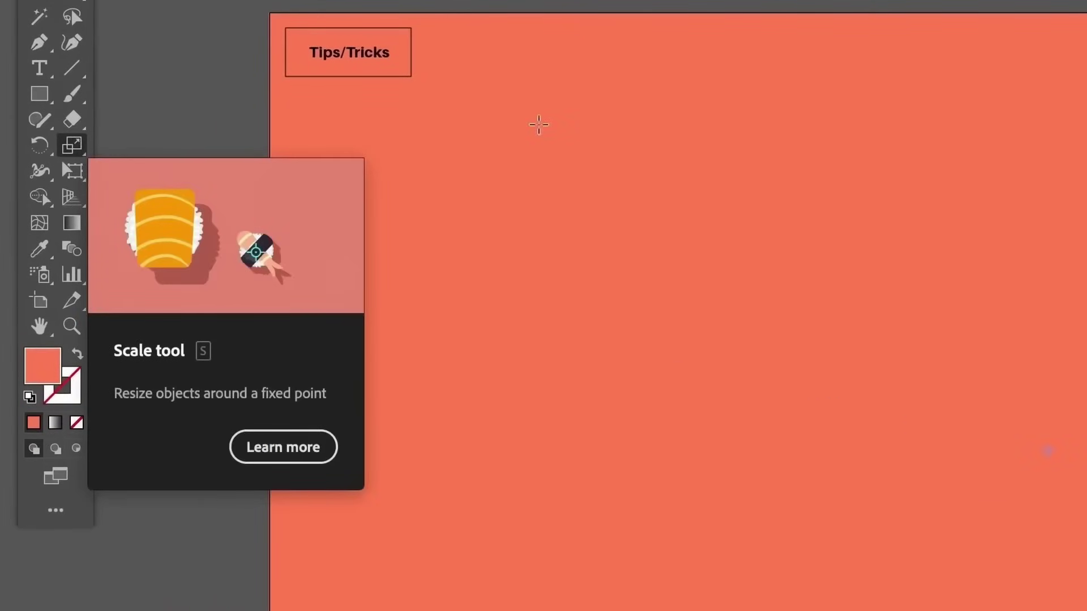
pyautogui.press('Return')
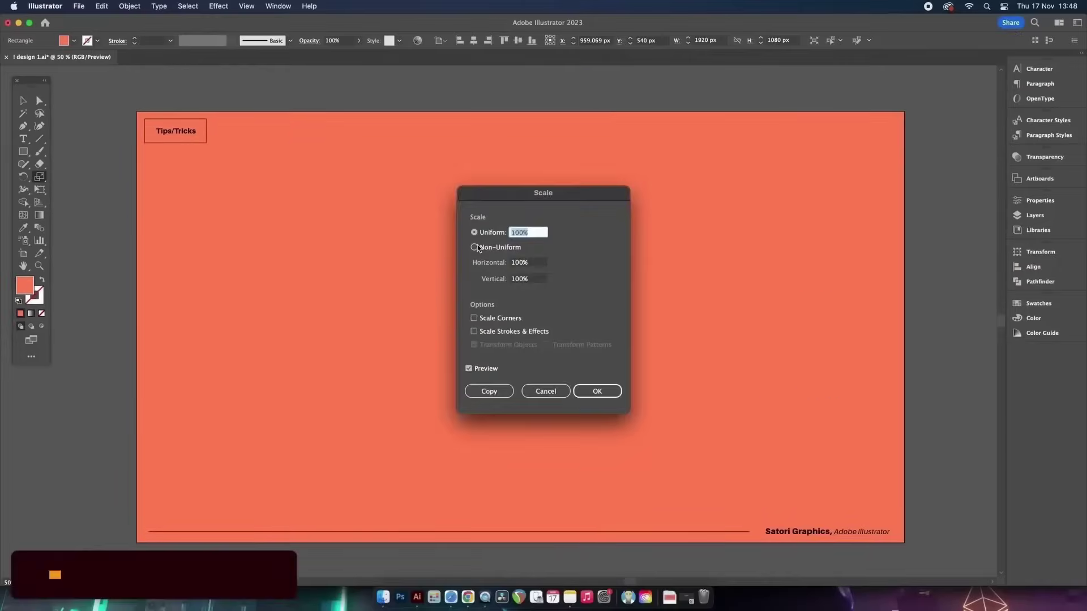
pyautogui.moveTo(586, 198); pyautogui.dragTo(861, 191)
pyautogui.click(751, 240)
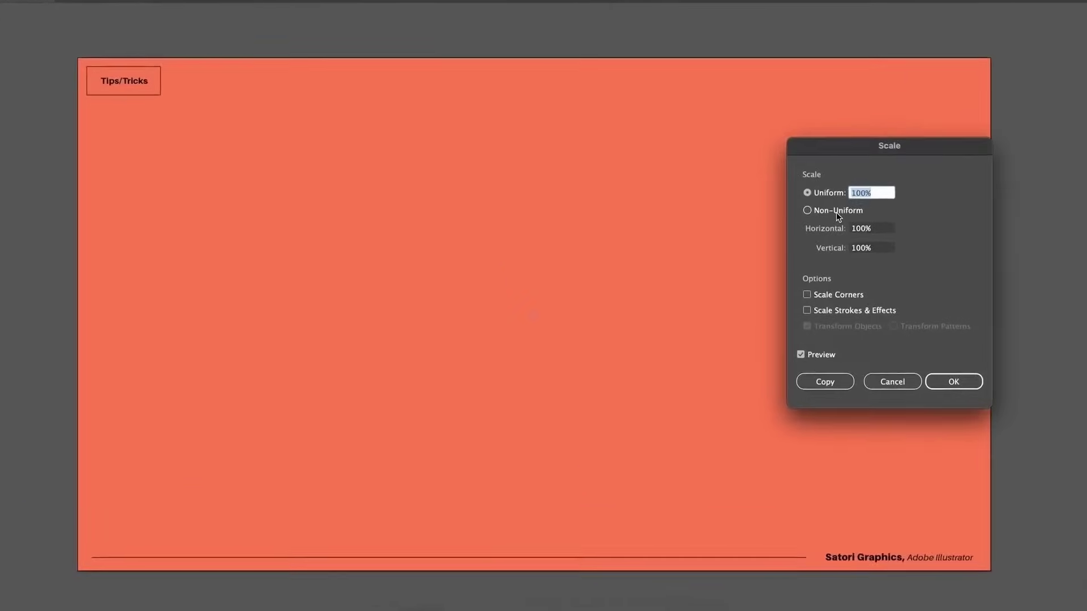
pyautogui.click(801, 254)
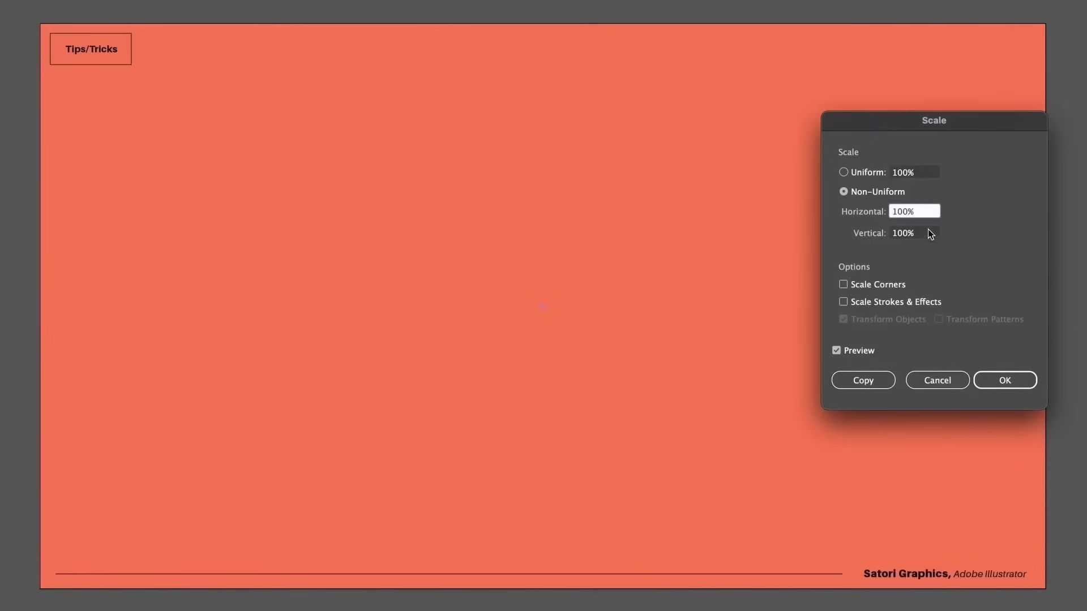
pyautogui.moveTo(917, 212); pyautogui.dragTo(865, 217)
pyautogui.click(927, 233)
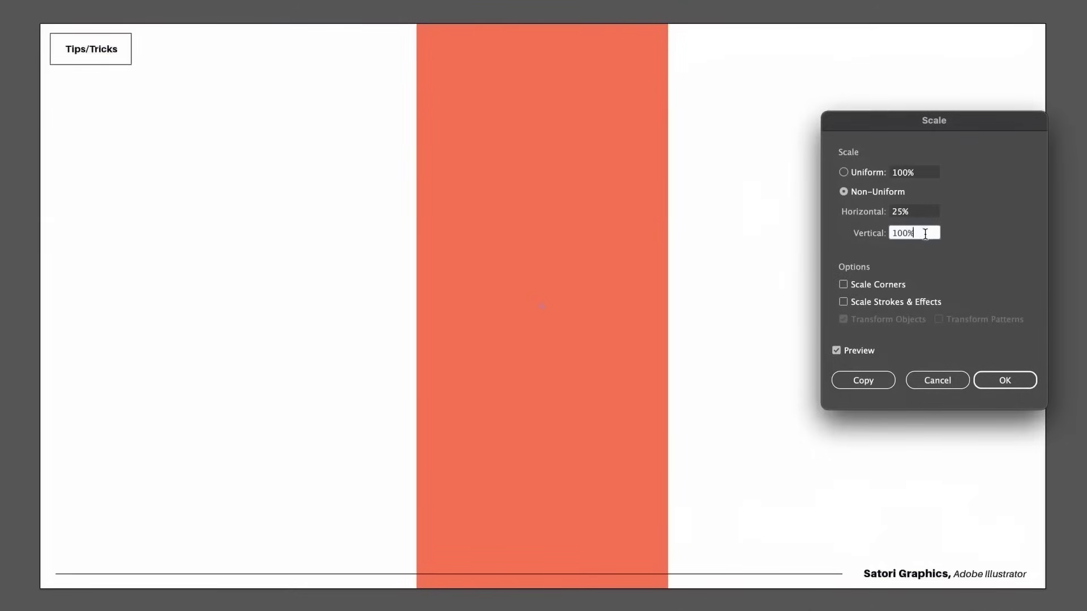
pyautogui.click(1002, 379)
# Move the coral strip to the artboard's left edge and add three adjacent copies to fill the width.
pyautogui.moveTo(590, 276); pyautogui.dragTo(226, 253)
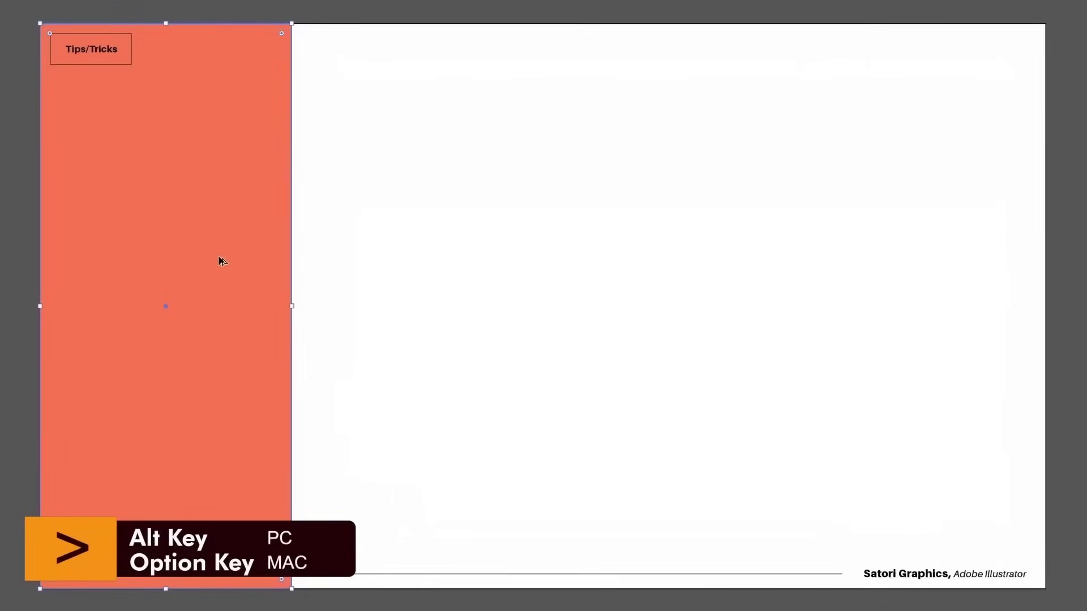
pyautogui.moveTo(222, 261); pyautogui.dragTo(473, 269)
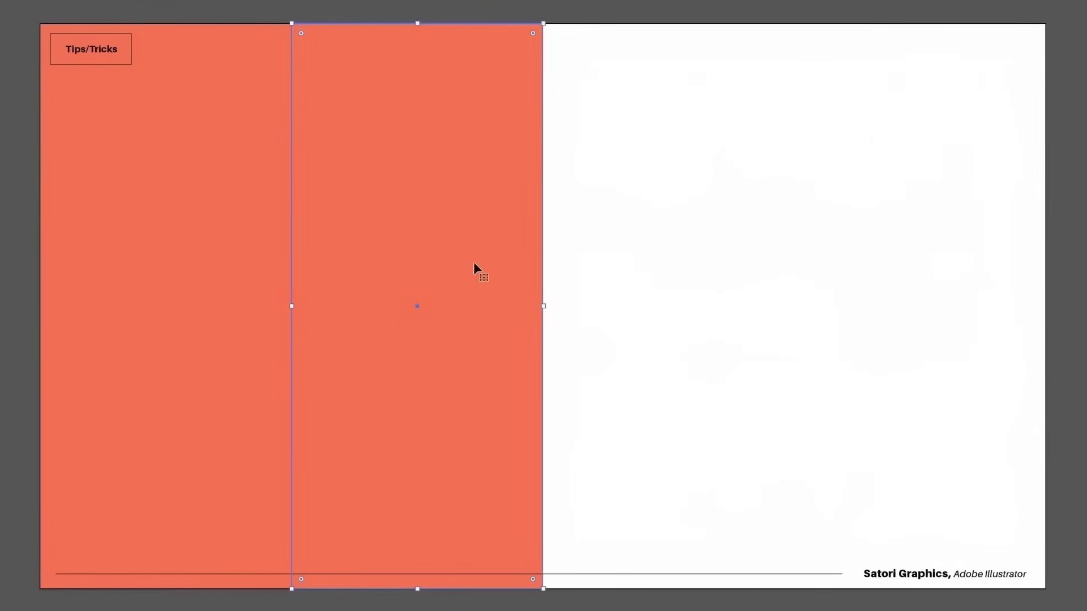
pyautogui.hotkey('ctrl', 'd')
pyautogui.hotkey('ctrl', 'd')
pyautogui.click(1085, 250)
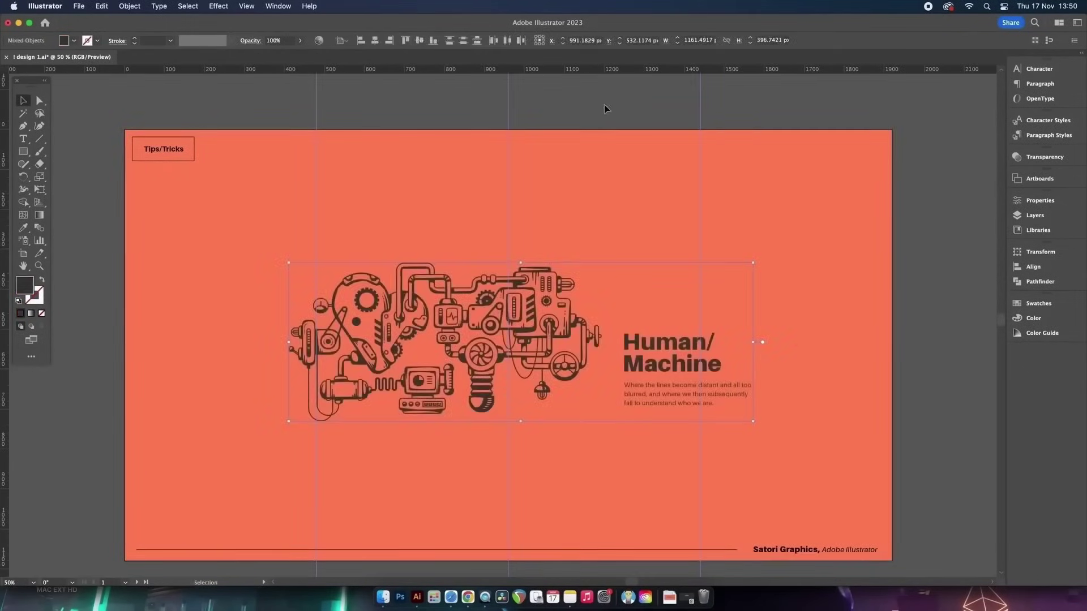
pyautogui.click(606, 107)
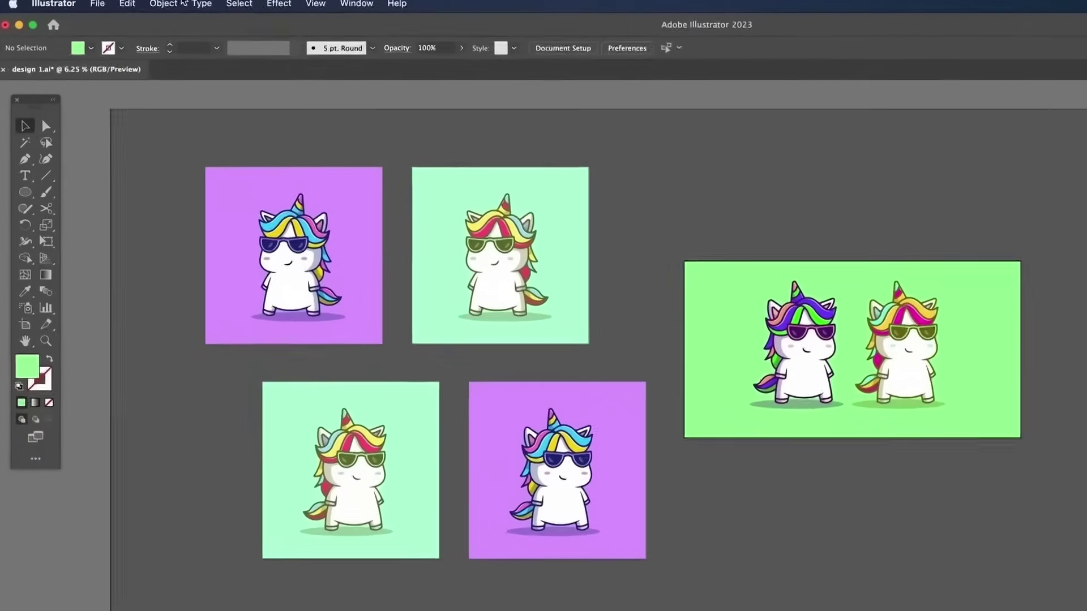
# Rearrange all artboards with their artwork into a row-by-row grid of 2 columns with 75 px spacing.
pyautogui.click(129, 6)
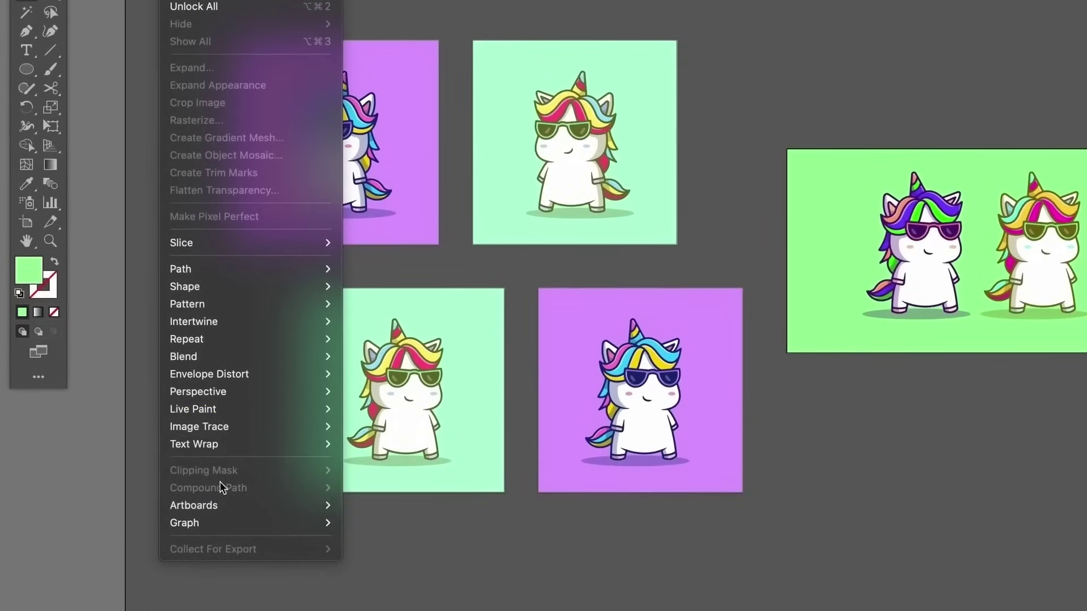
pyautogui.moveTo(229, 502)
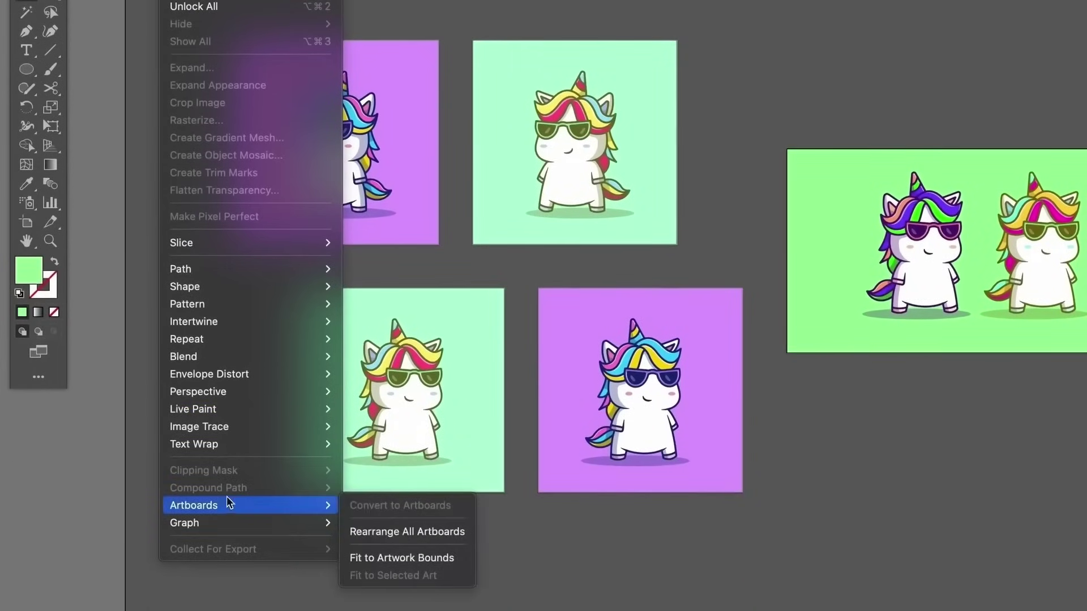
pyautogui.click(434, 538)
pyautogui.moveTo(868, 249); pyautogui.dragTo(851, 381)
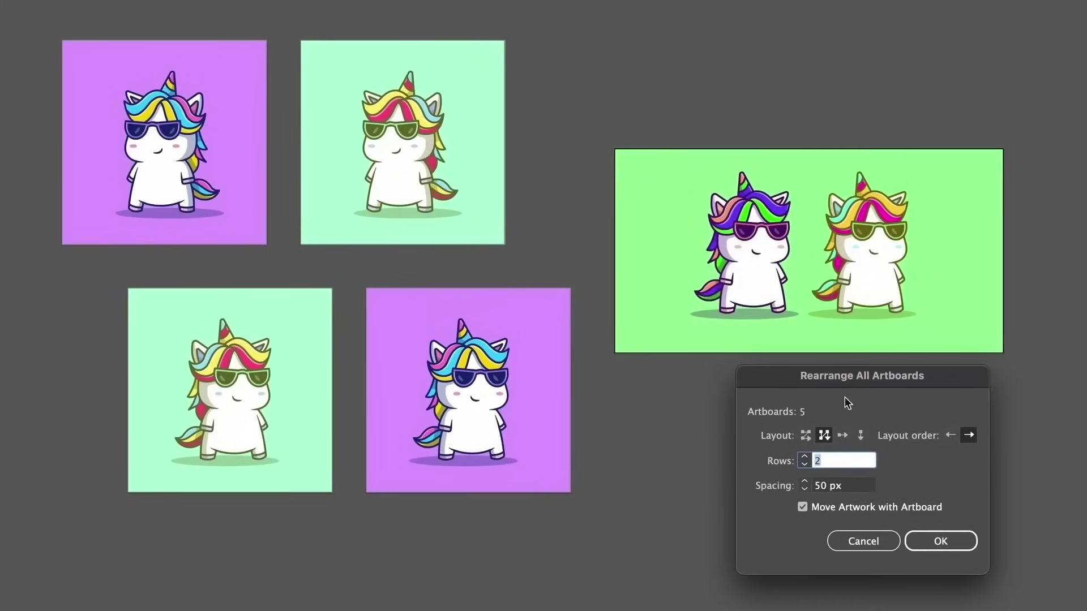
pyautogui.click(807, 436)
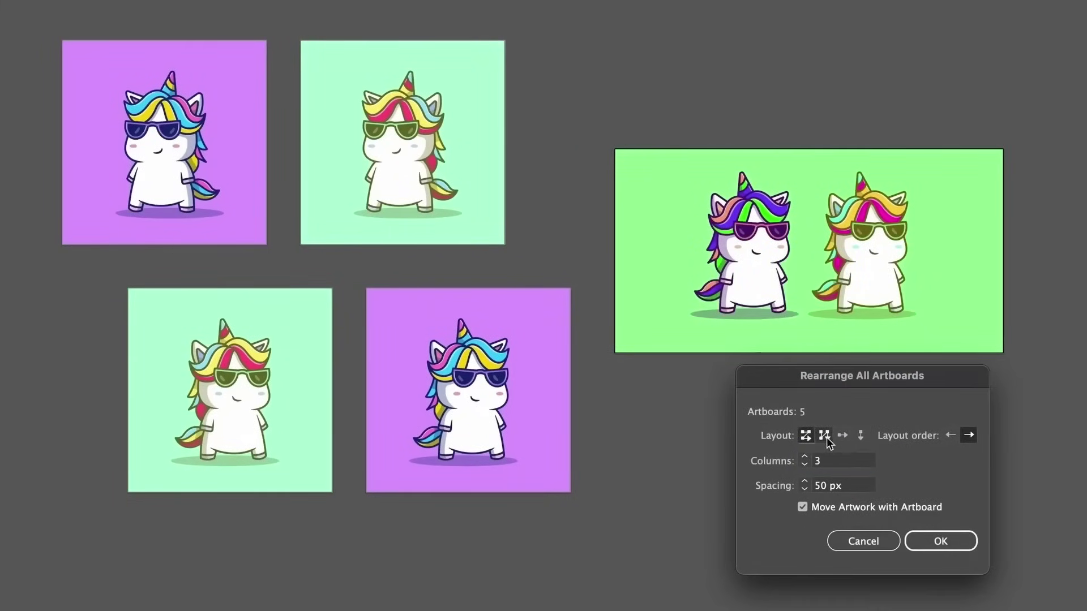
pyautogui.click(805, 465)
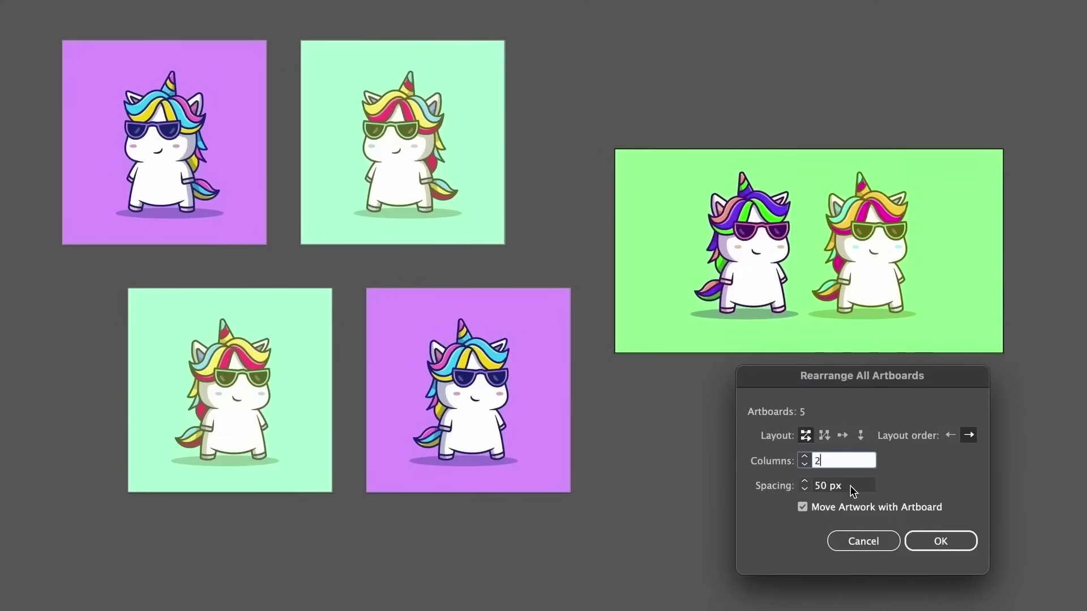
pyautogui.press('Tab')
pyautogui.write('75')
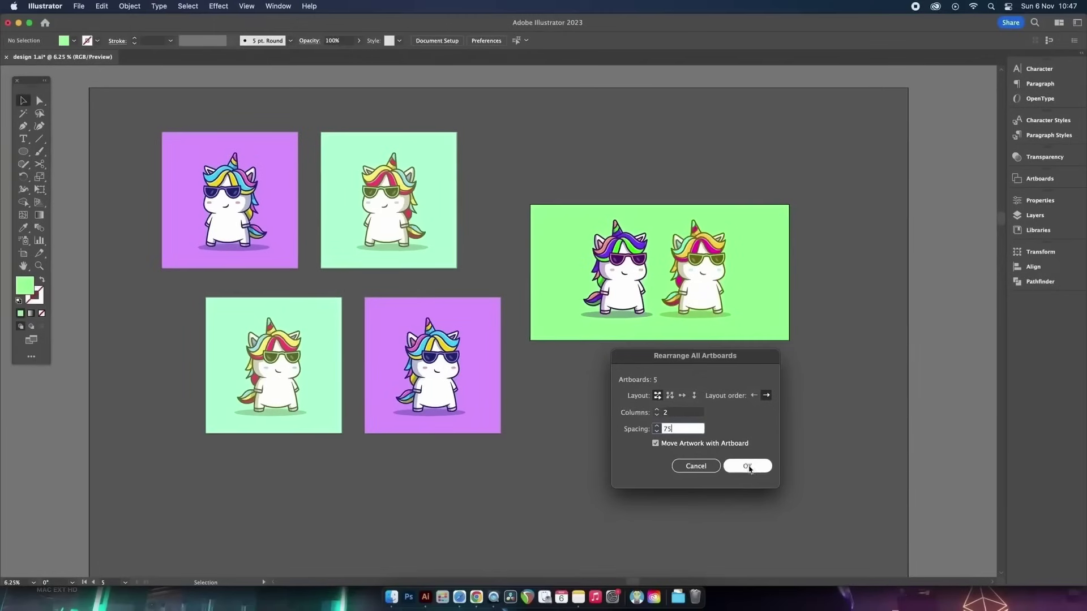
pyautogui.click(748, 466)
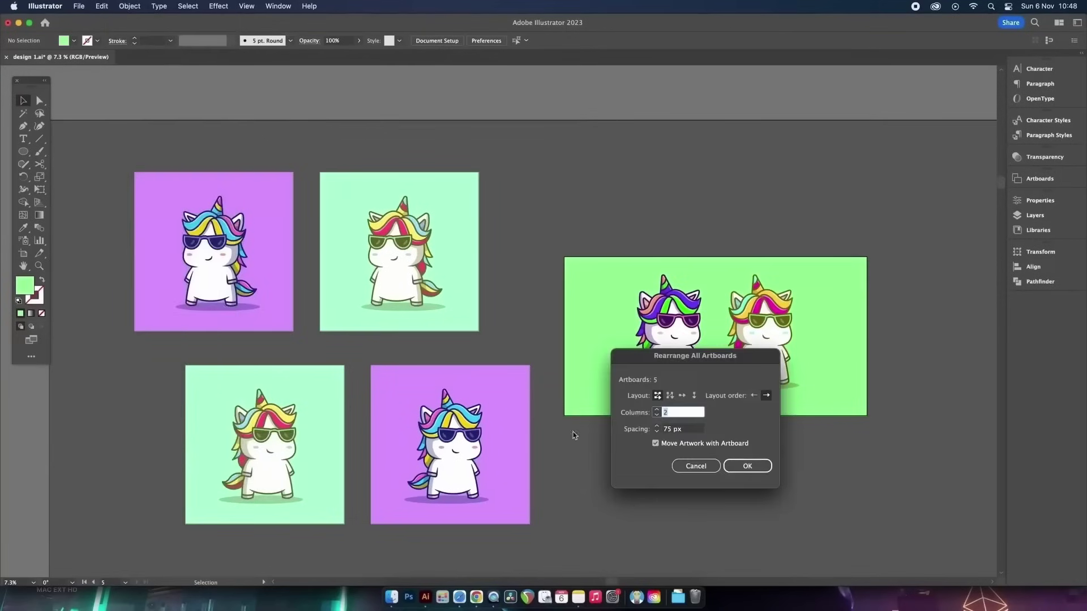
pyautogui.click(746, 466)
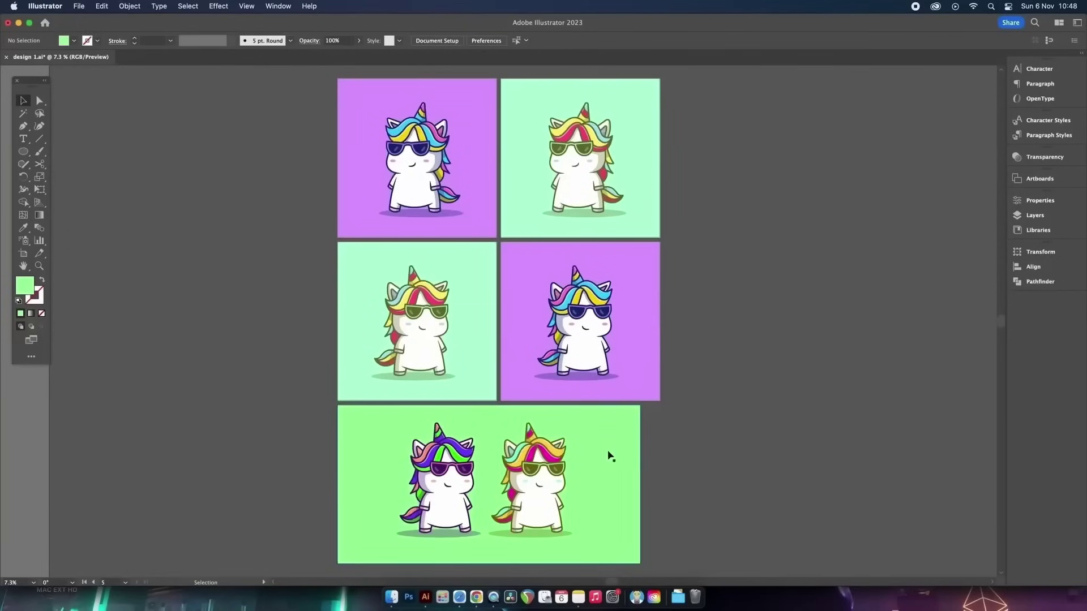
# Shift the wide green artboard slightly right with the Artboard tool so it sits centered under the two columns.
pyautogui.click(21, 254)
pyautogui.moveTo(455, 450); pyautogui.dragTo(464, 450)
pyautogui.press('Escape')
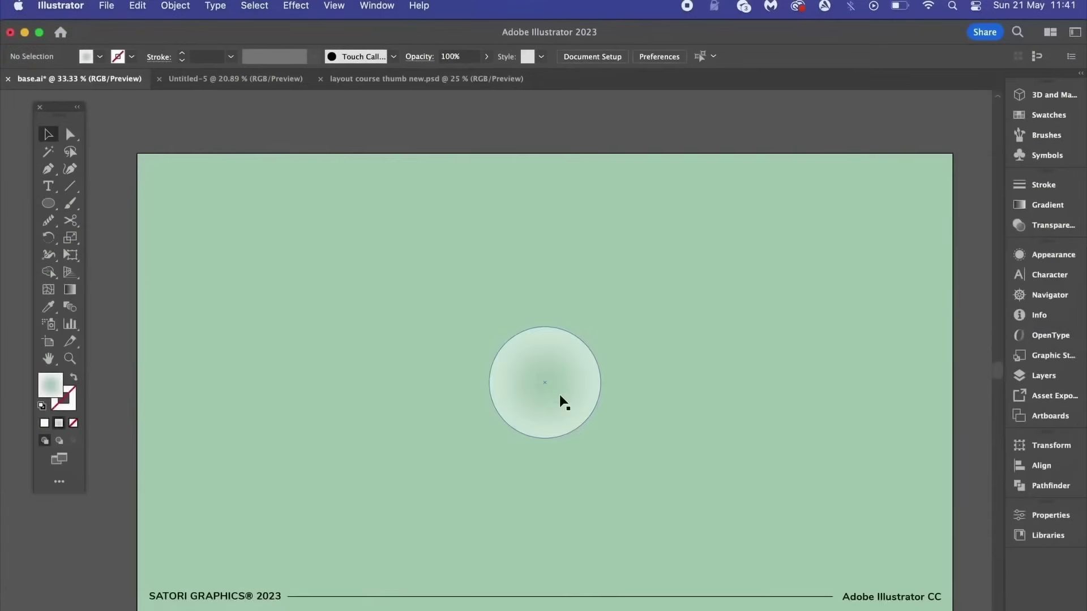
# Duplicate the gradient circle into a row of evenly spaced copies across the artboard.
pyautogui.moveTo(563, 401); pyautogui.dragTo(352, 345)
pyautogui.press('super+d')
pyautogui.press('super+d')
pyautogui.press('super+d')
pyautogui.press('super+d')
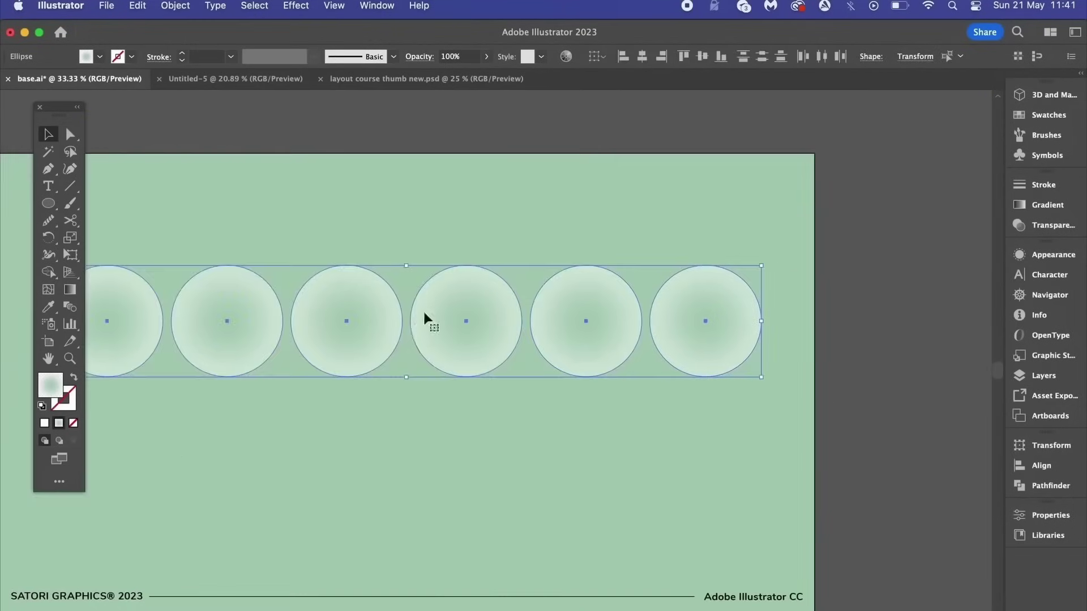
pyautogui.moveTo(424, 318); pyautogui.dragTo(566, 467)
pyautogui.click(495, 219)
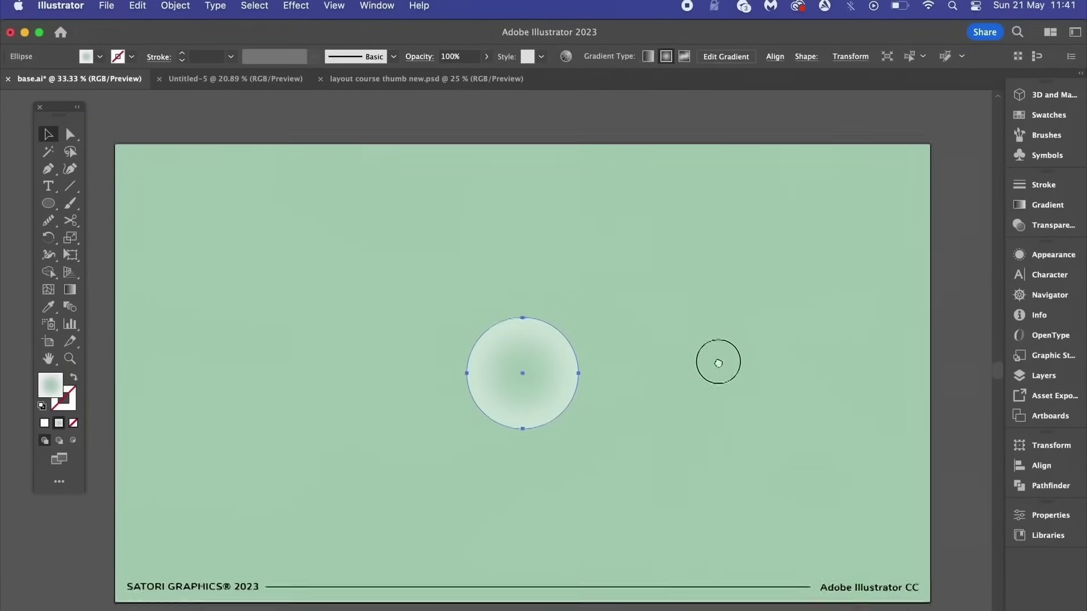
# Turn the single gradient circle into a Grid repeat.
pyautogui.moveTo(718, 362); pyautogui.dragTo(722, 358)
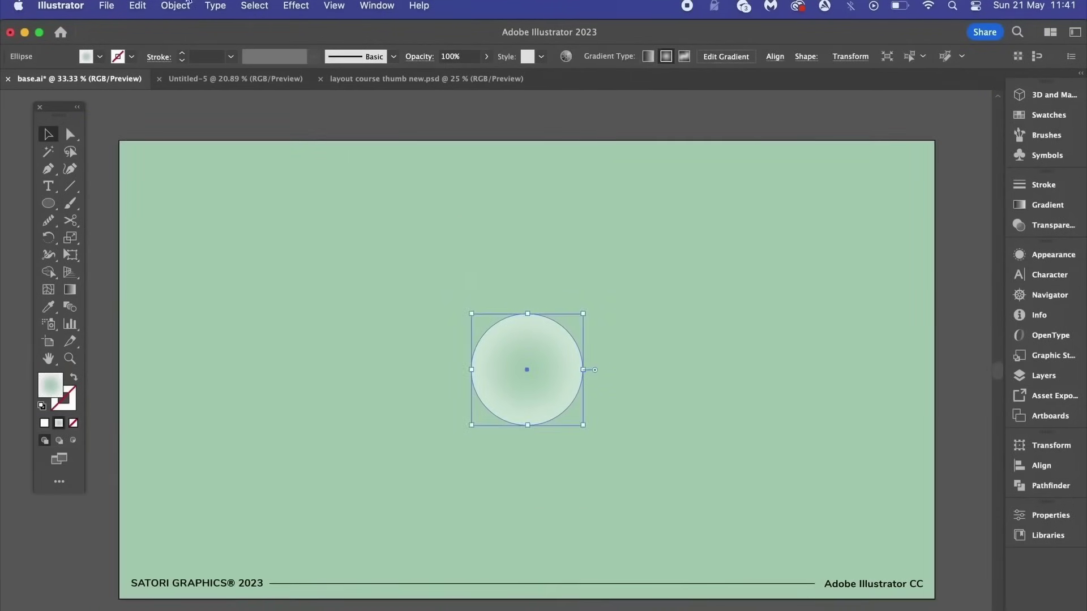
pyautogui.click(175, 6)
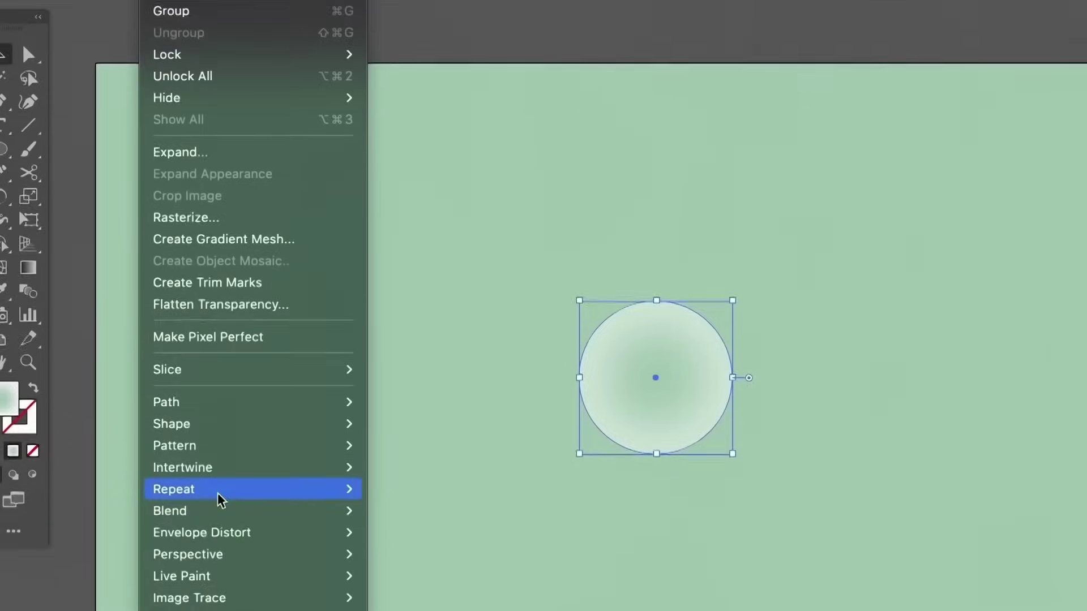
pyautogui.moveTo(219, 493)
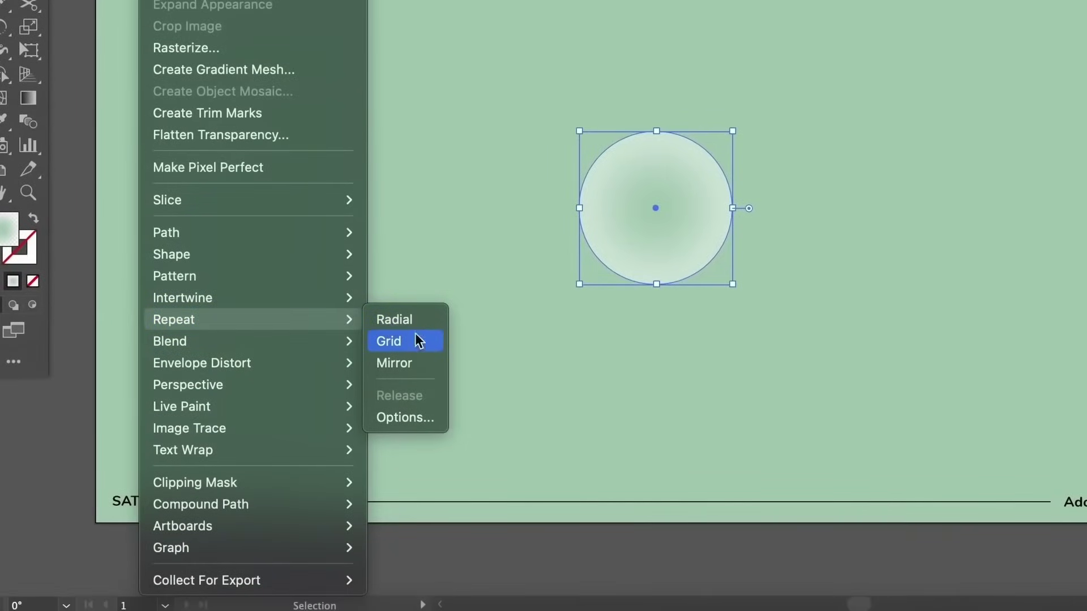
pyautogui.click(414, 342)
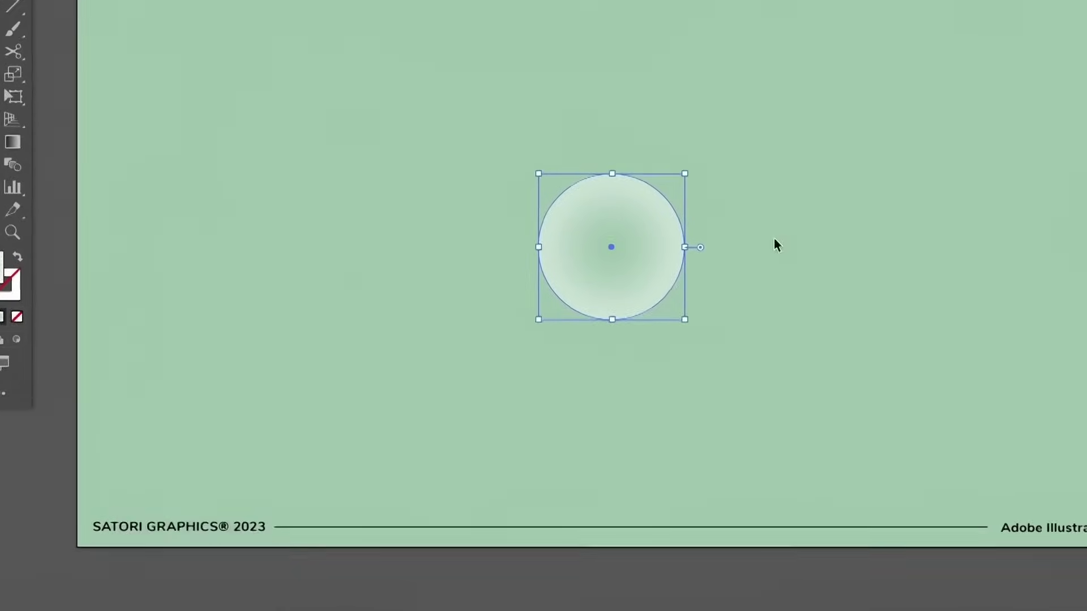
pyautogui.moveTo(742, 305); pyautogui.dragTo(678, 232)
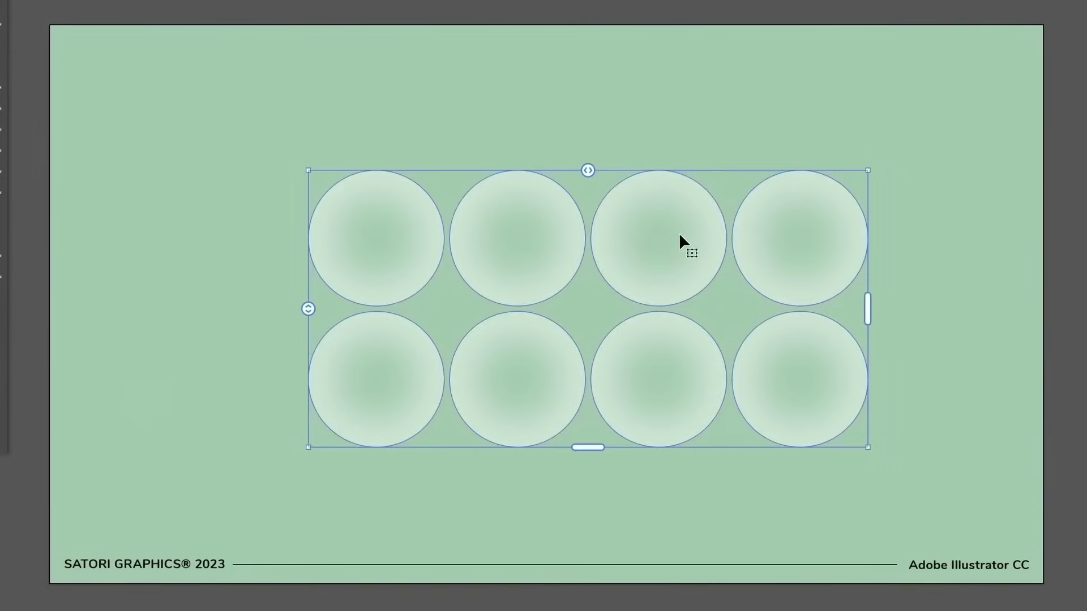
# Set the grid repeat's horizontal and vertical spacing to 15 px each in the Repeat Options.
pyautogui.click(107, 0)
pyautogui.moveTo(141, 402)
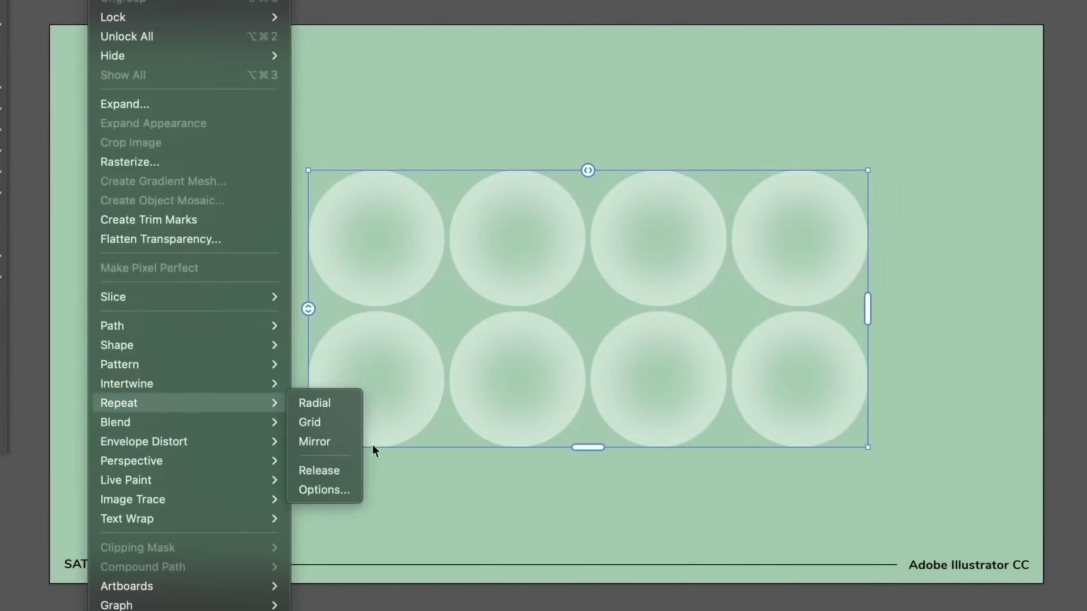
pyautogui.click(340, 490)
pyautogui.moveTo(881, 104); pyautogui.dragTo(185, 47)
pyautogui.click(91, 111)
pyautogui.click(92, 111)
pyautogui.click(92, 111)
pyautogui.click(92, 111)
pyautogui.click(91, 111)
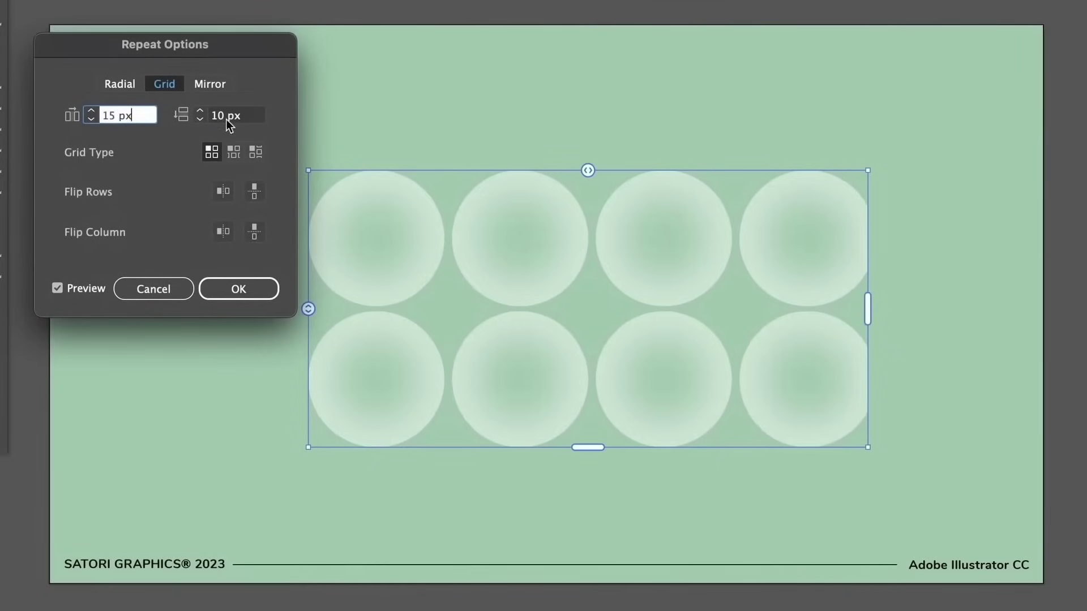
pyautogui.click(199, 111)
pyautogui.click(199, 112)
pyautogui.click(200, 112)
pyautogui.click(199, 111)
pyautogui.click(199, 112)
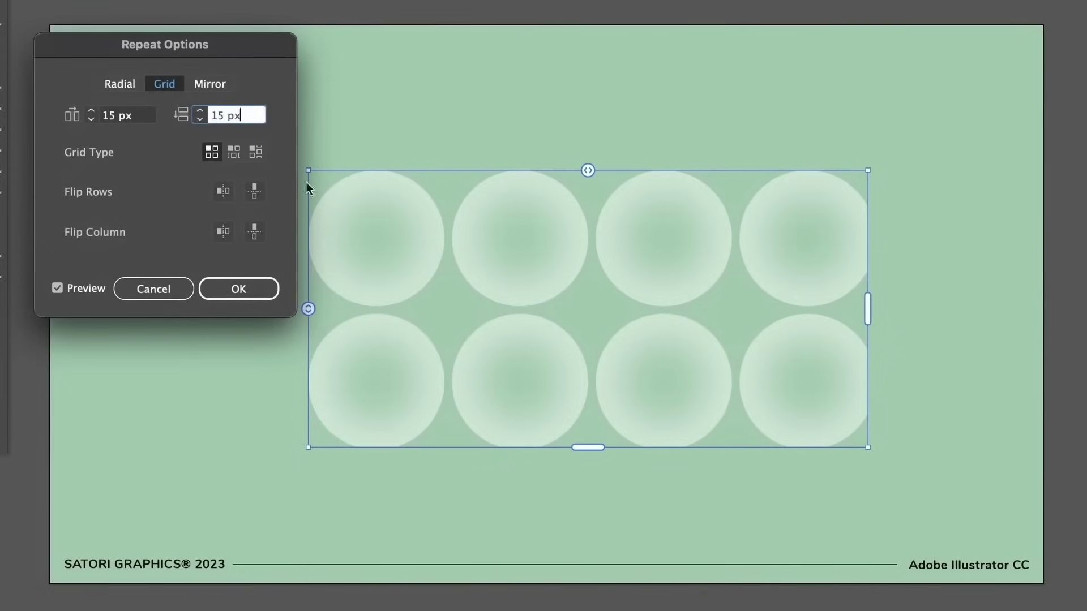
# Try the Brick by Row grid type, settle on Brick by Column, and tighten the horizontal and vertical spacing.
pyautogui.click(230, 158)
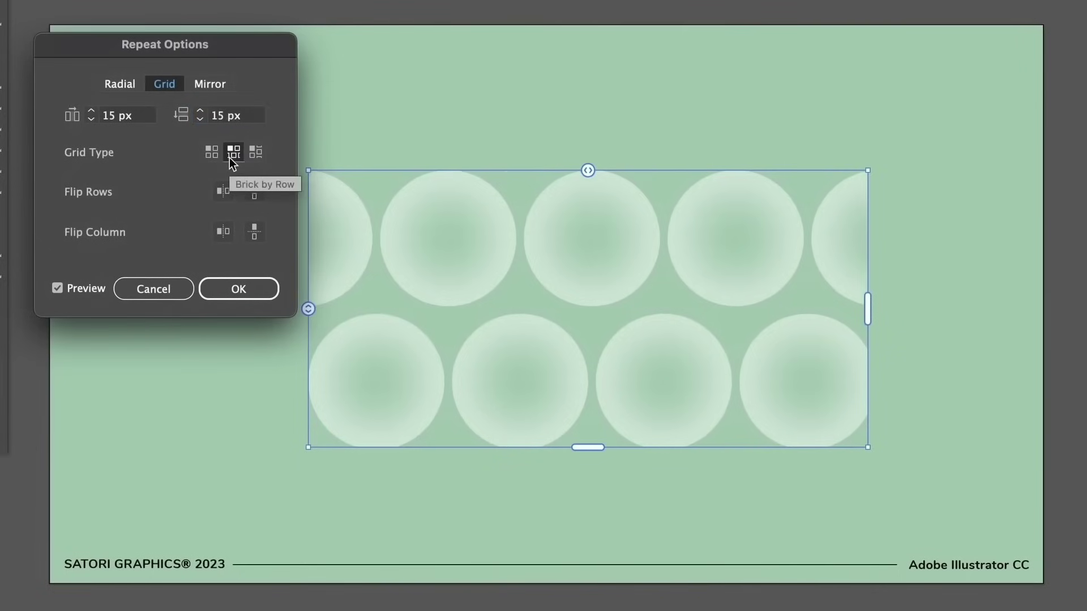
pyautogui.click(256, 153)
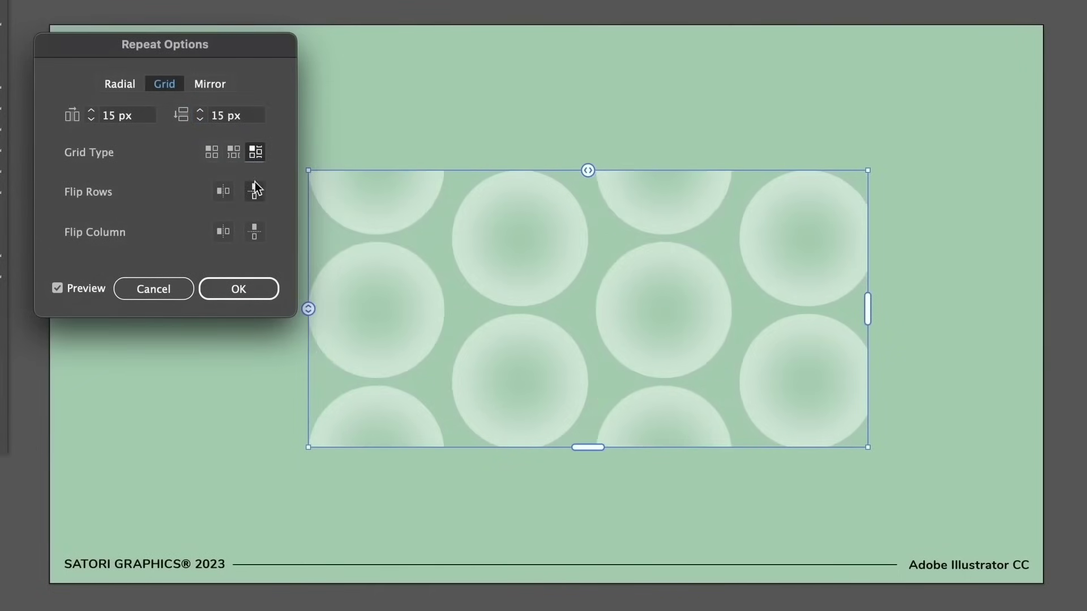
pyautogui.click(91, 120)
pyautogui.click(91, 119)
pyautogui.click(91, 120)
pyautogui.click(92, 120)
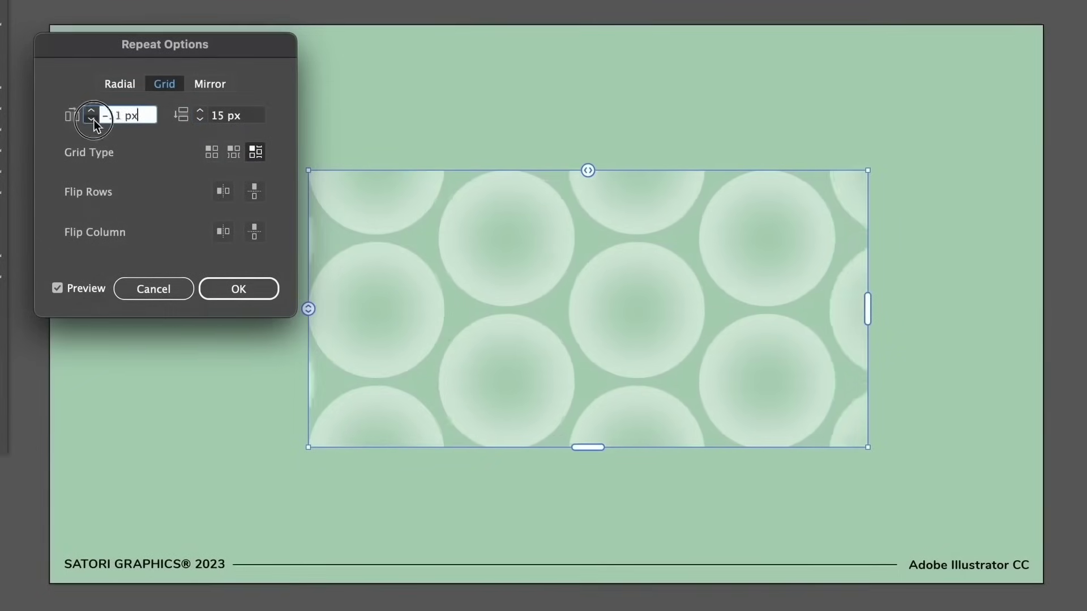
pyautogui.click(93, 119)
pyautogui.click(200, 118)
pyautogui.click(199, 118)
pyautogui.click(199, 118)
pyautogui.click(198, 109)
pyautogui.click(240, 296)
pyautogui.moveTo(580, 388); pyautogui.dragTo(590, 395)
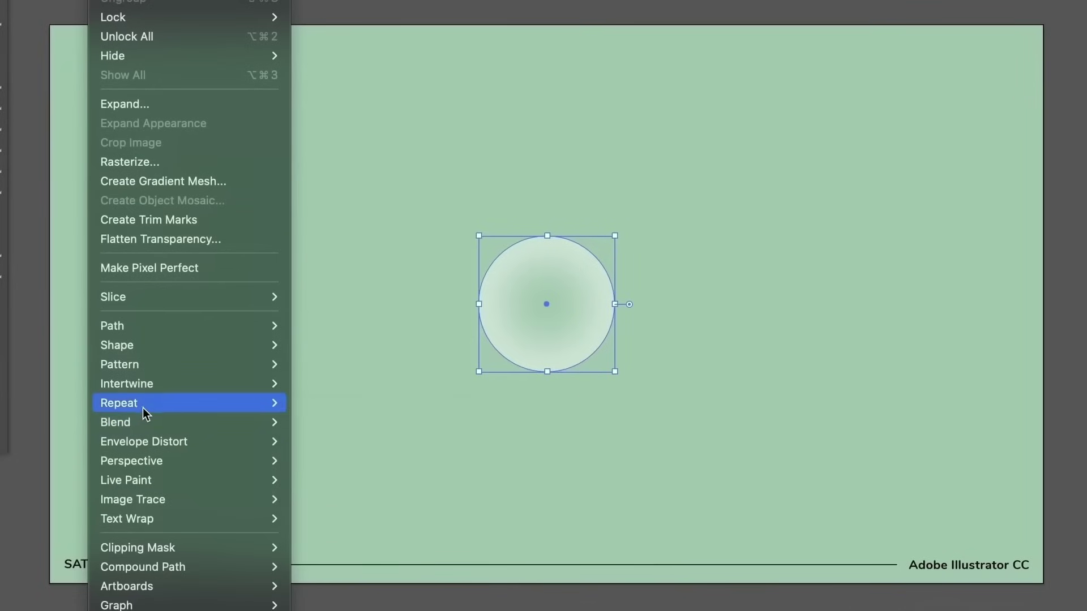
# Turn the gradient circle into a Radial repeat and enable Reverse Overlap in its options.
pyautogui.moveTo(144, 405)
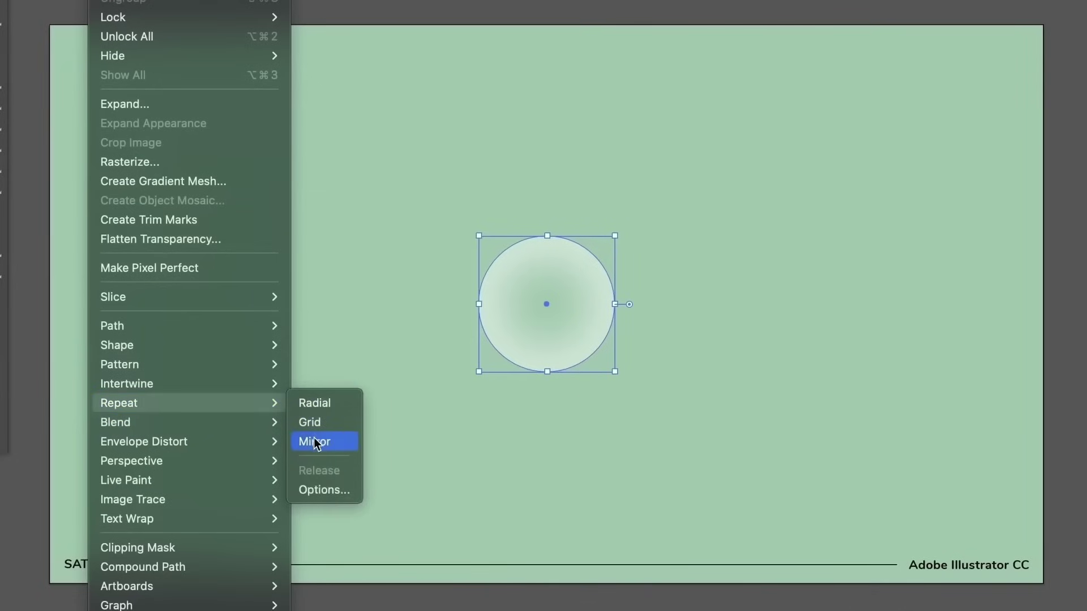
pyautogui.click(320, 403)
pyautogui.moveTo(710, 356); pyautogui.dragTo(655, 284)
pyautogui.click(106, 1)
pyautogui.moveTo(135, 404)
pyautogui.click(322, 491)
pyautogui.click(83, 152)
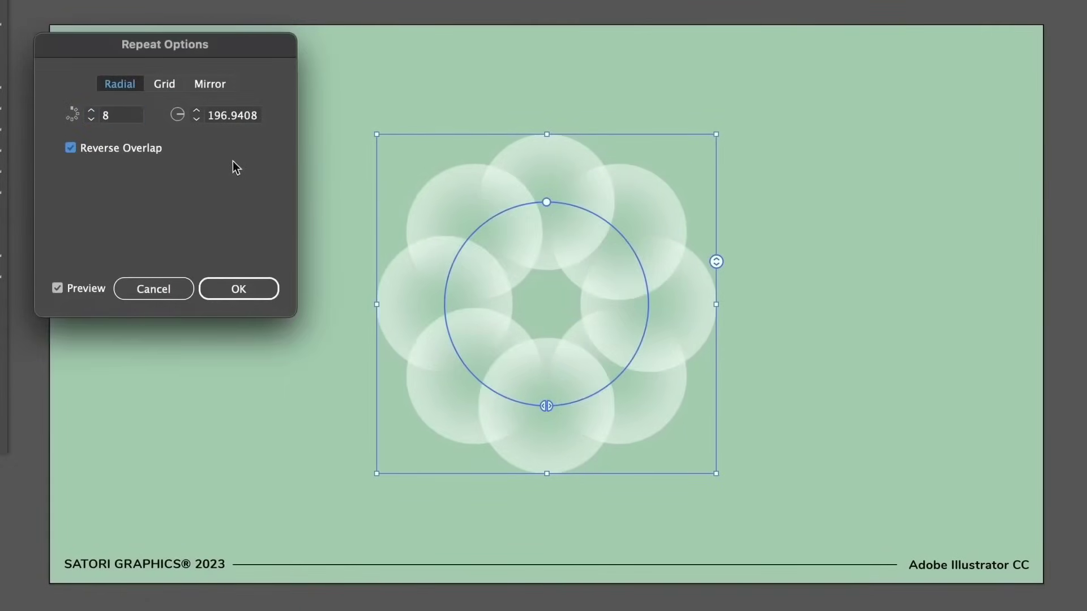
# Set the radial repeat to 31 instances and reduce its radius until the copies almost meet at the center.
pyautogui.doubleClick(104, 115)
pyautogui.write('31')
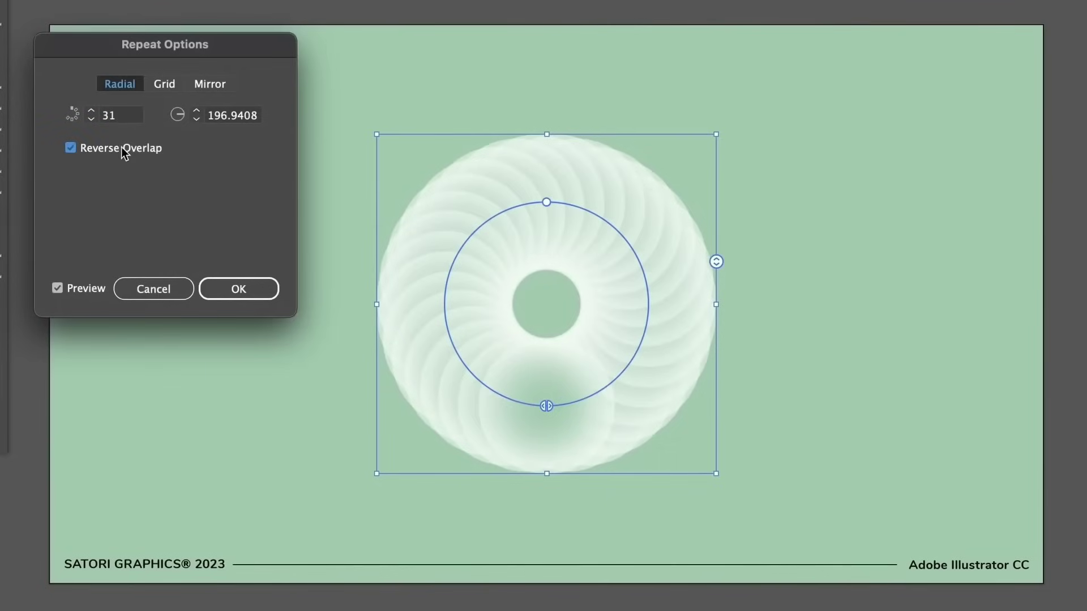
pyautogui.click(197, 119)
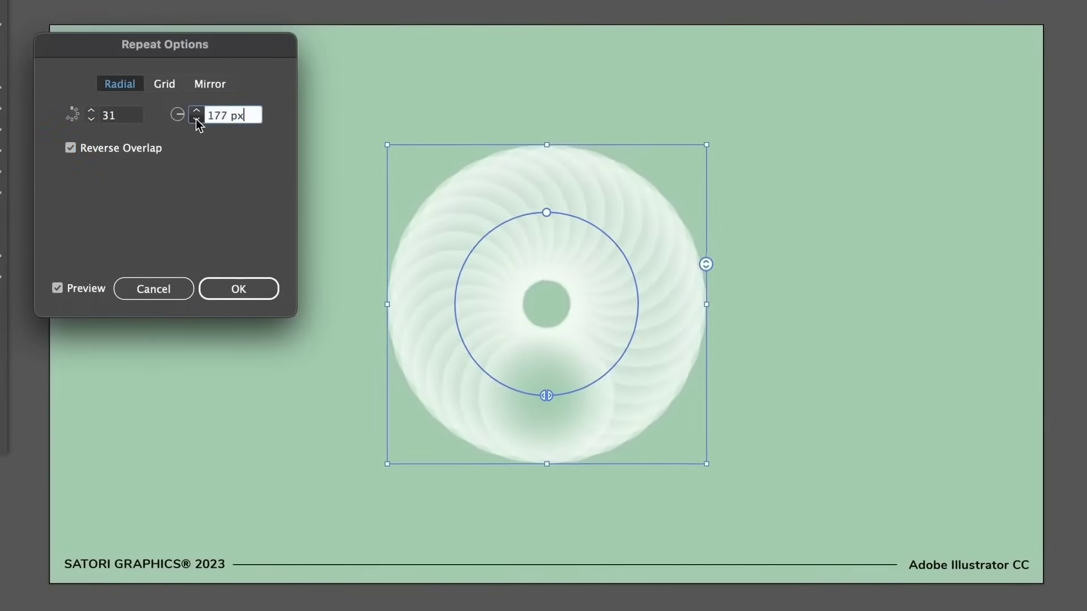
pyautogui.click(92, 111)
pyautogui.click(91, 119)
pyautogui.press('Return')
pyautogui.click(301, 444)
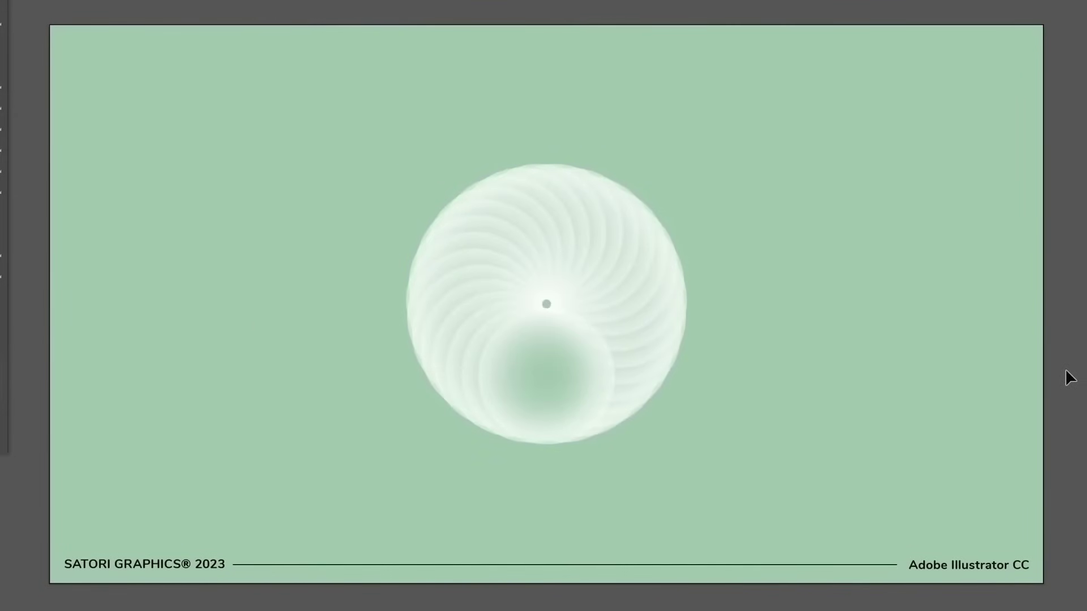
# Open the radial repeat for editing and change the fill color of its source circle.
pyautogui.click(530, 274)
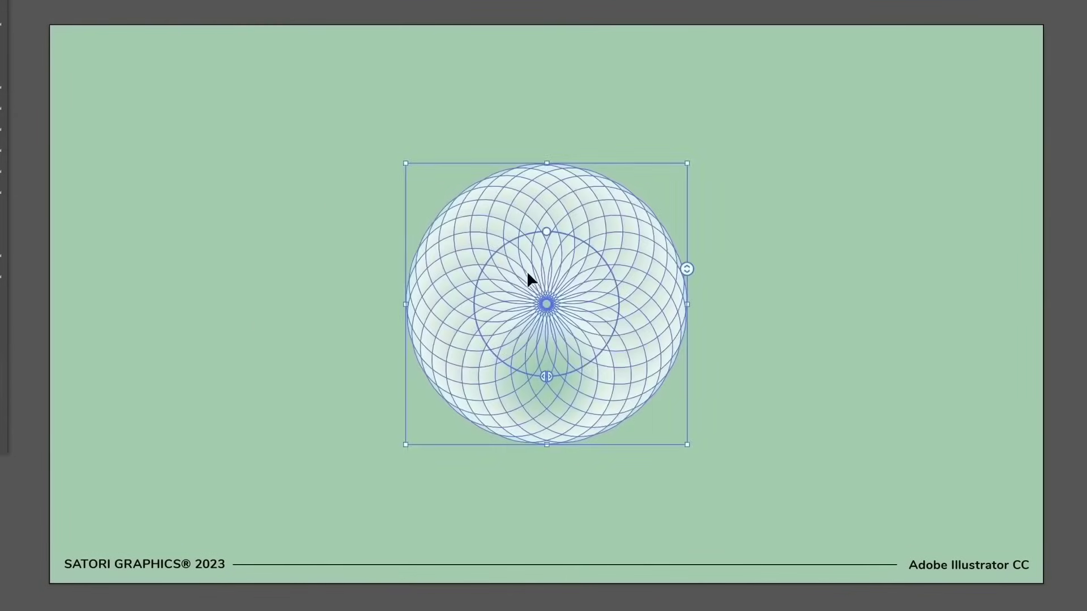
pyautogui.doubleClick(527, 273)
pyautogui.doubleClick(0, 368)
pyautogui.moveTo(840, 280); pyautogui.dragTo(759, 260)
pyautogui.press('Return')
pyautogui.click(856, 220)
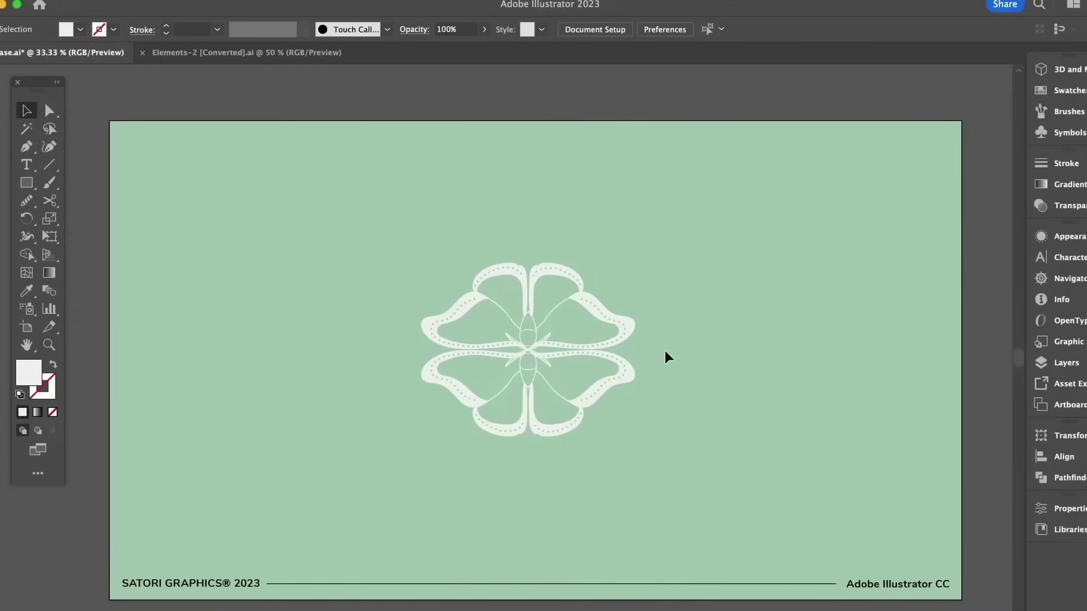
# Show the mirrored butterfly artwork in Outline mode, close up on the crossing point where the two shapes meet.
pyautogui.scroll(6, 524, 359)
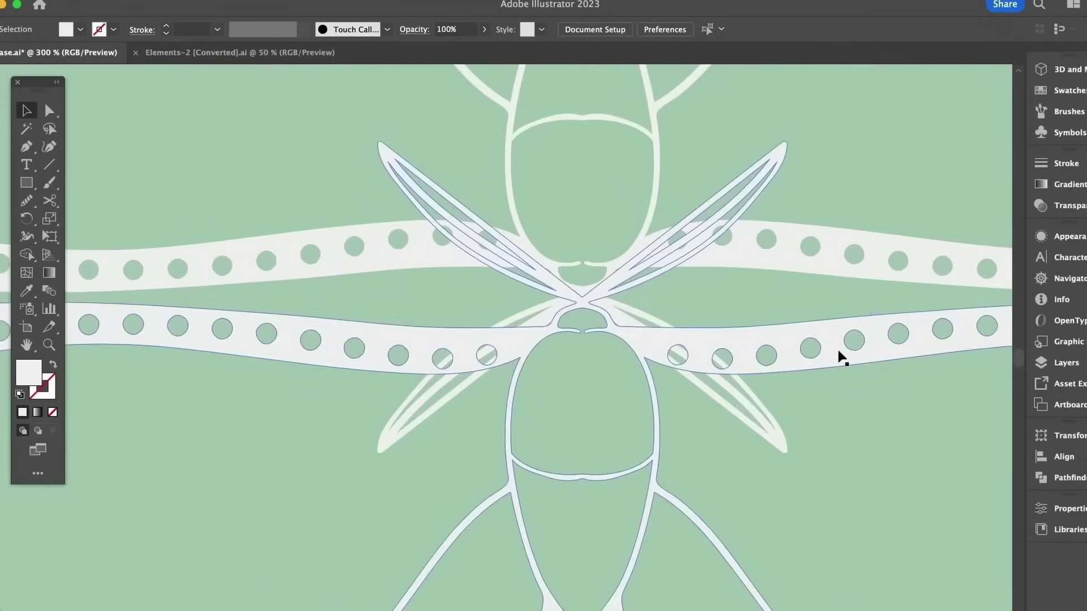
pyautogui.scroll(2, 846, 347)
pyautogui.press('super+y')
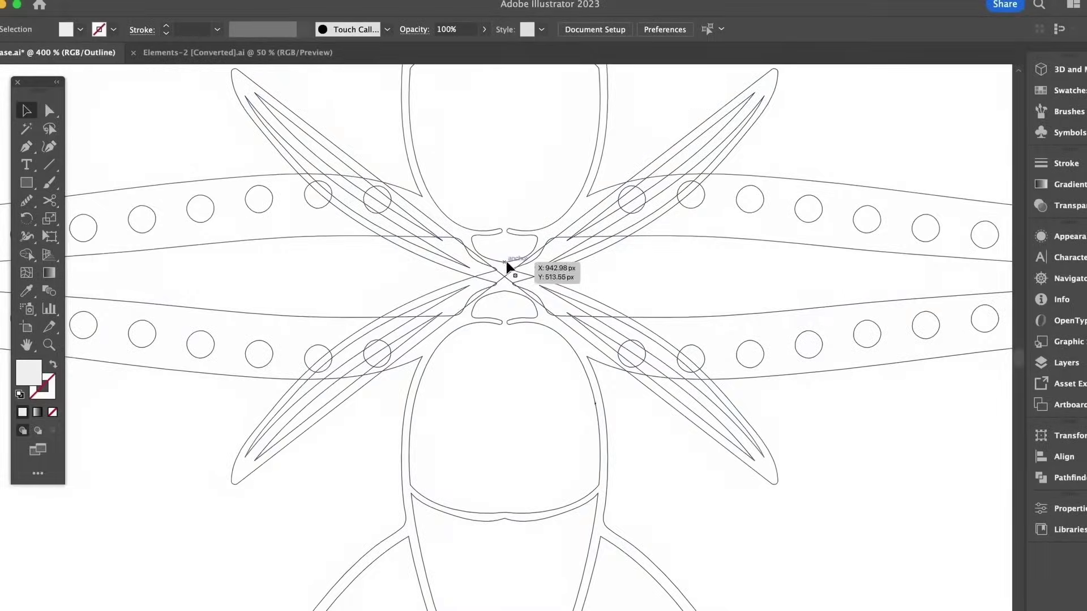
pyautogui.scroll(10, 498, 286)
pyautogui.scroll(3, 495, 301)
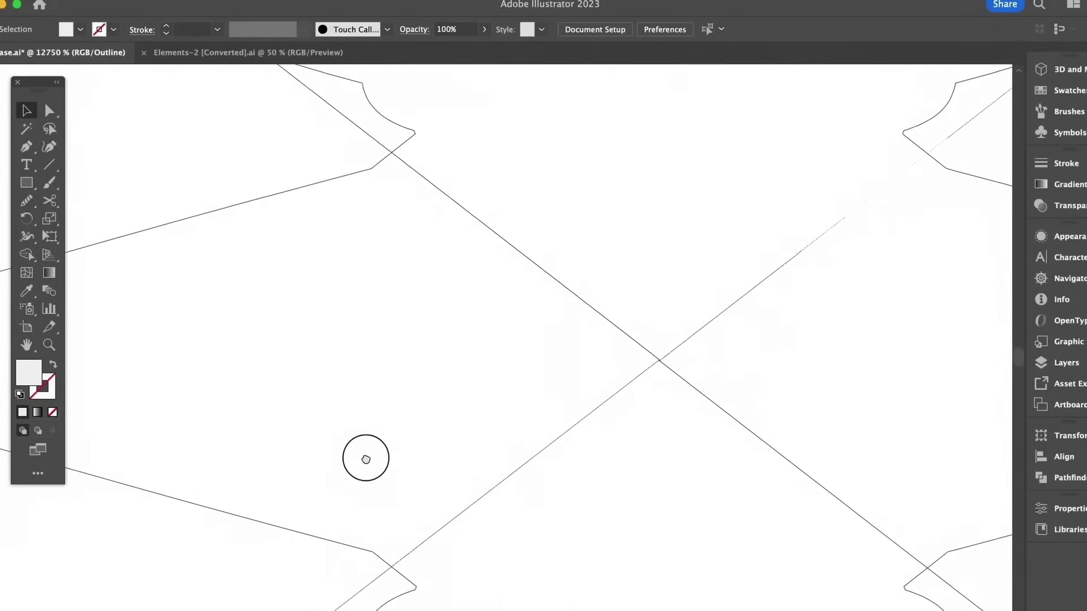
pyautogui.scroll(1, 664, 364)
pyautogui.scroll(-1, 664, 365)
# Select the overlapping anchor points at the center crossing of the mirrored butterfly and average them on both axes.
pyautogui.moveTo(624, 234); pyautogui.dragTo(679, 275)
pyautogui.moveTo(817, 268); pyautogui.dragTo(682, 377)
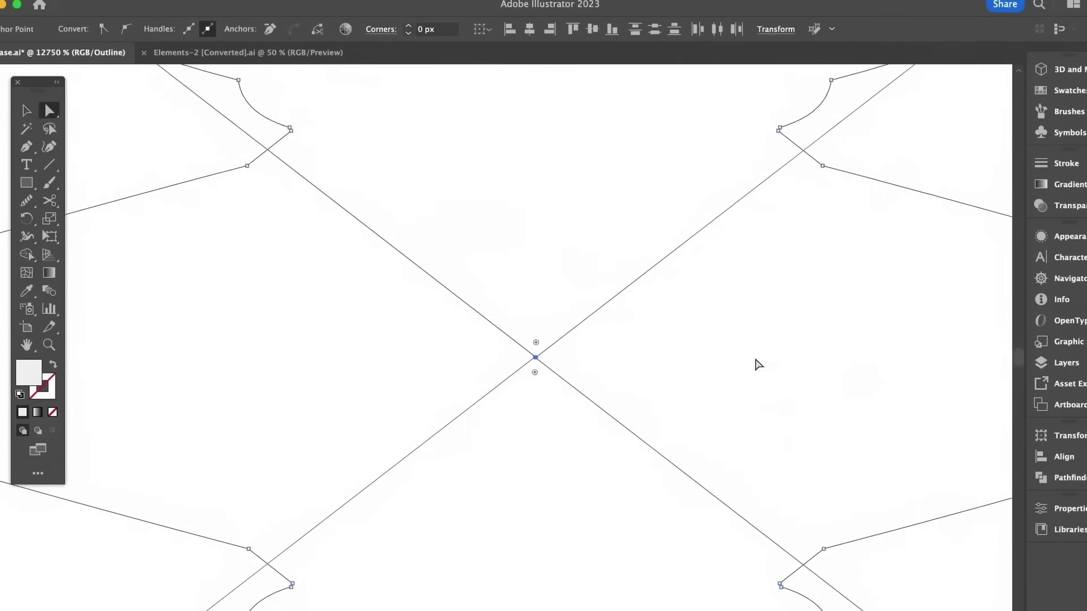
pyautogui.click(156, 1)
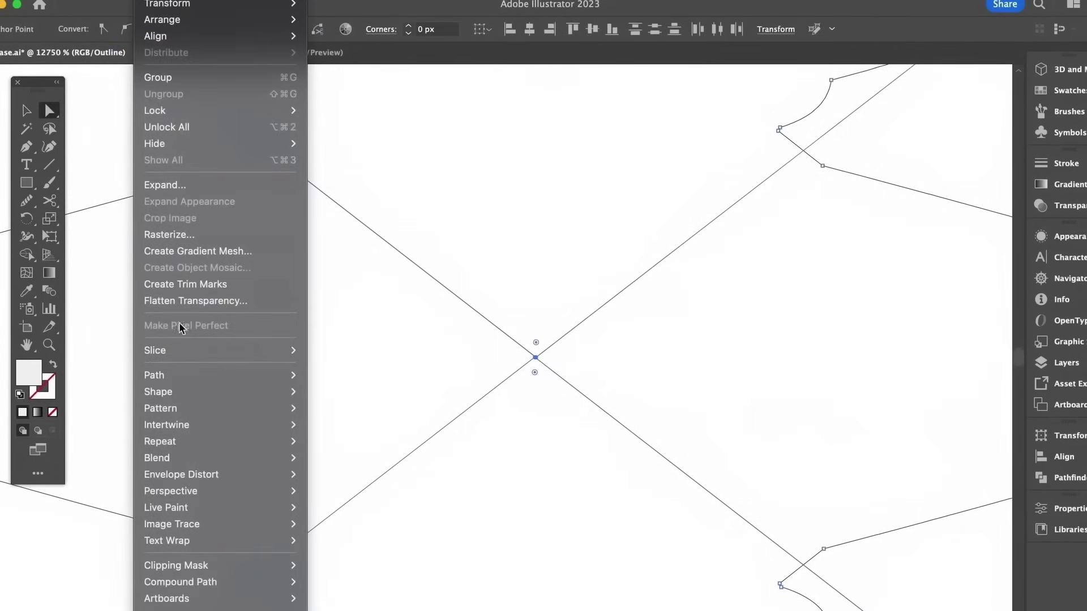
pyautogui.moveTo(181, 373)
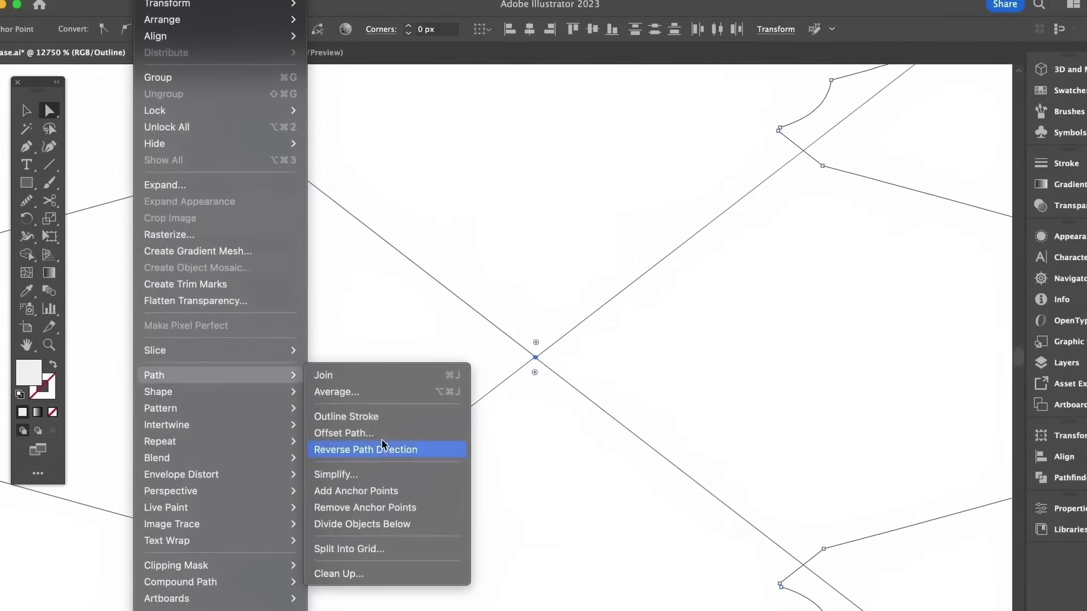
pyautogui.click(396, 392)
pyautogui.moveTo(704, 247); pyautogui.dragTo(771, 248)
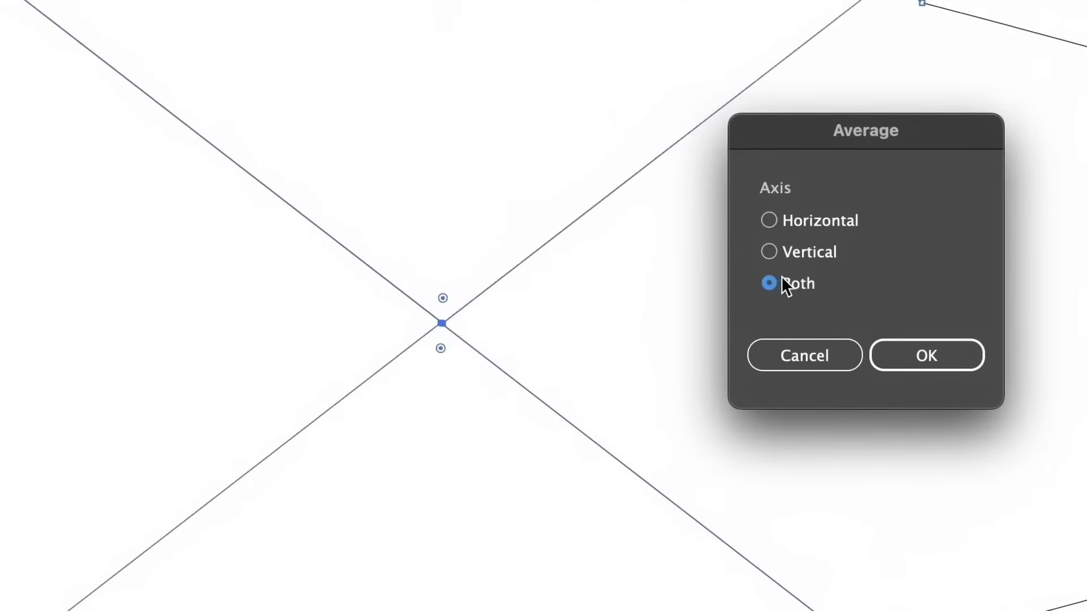
pyautogui.click(936, 354)
pyautogui.click(745, 320)
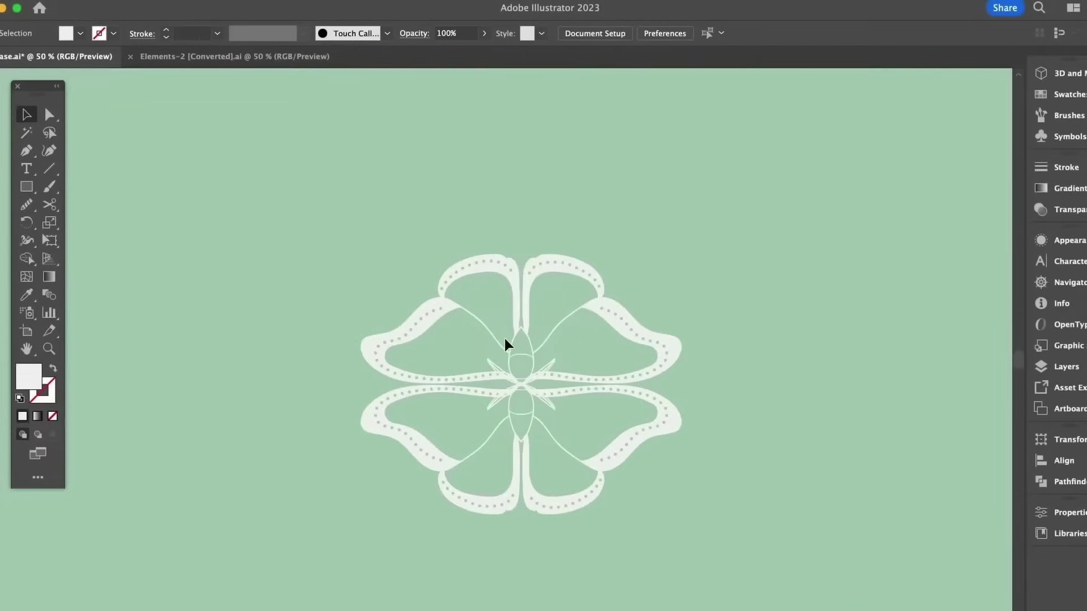
# Draw a large unfilled circle in the middle of the artboard and set its stroke weight to 80 pt.
pyautogui.moveTo(526, 311); pyautogui.dragTo(532, 229)
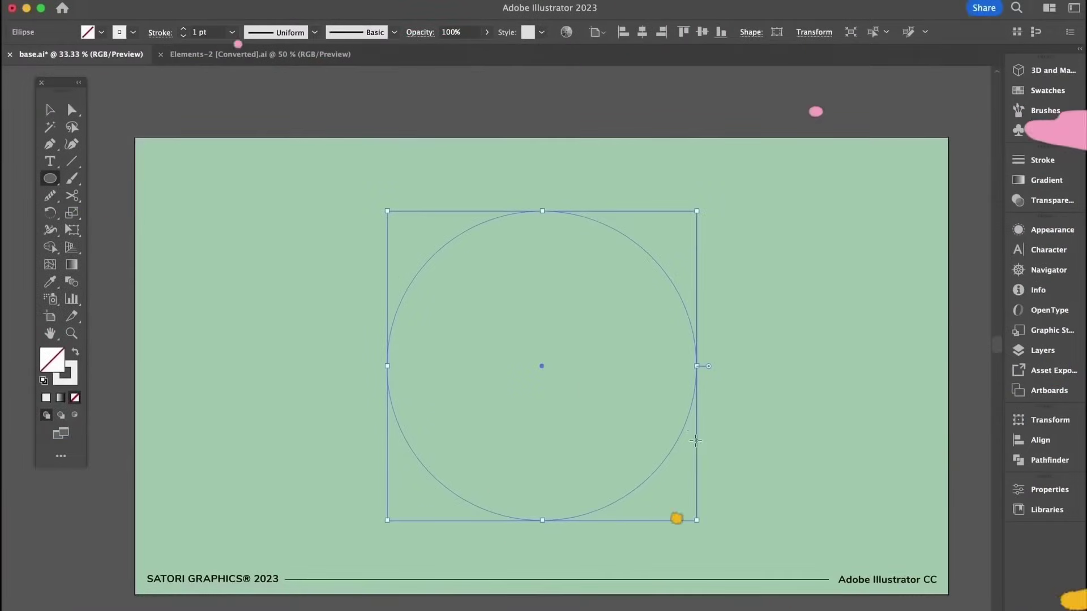
pyautogui.click(232, 32)
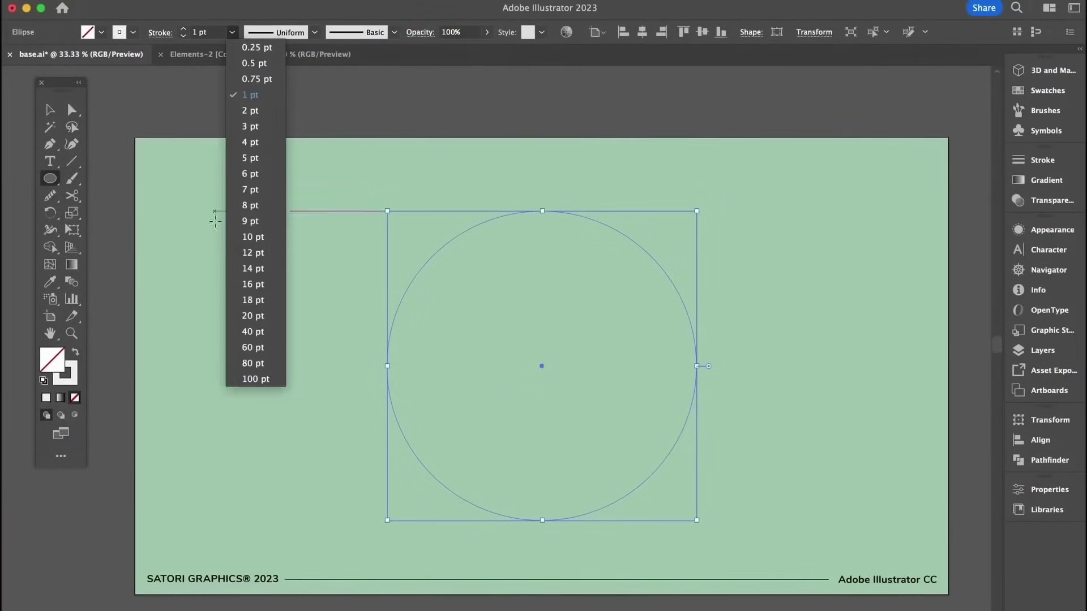
pyautogui.click(249, 363)
pyautogui.press('v')
pyautogui.click(408, 259)
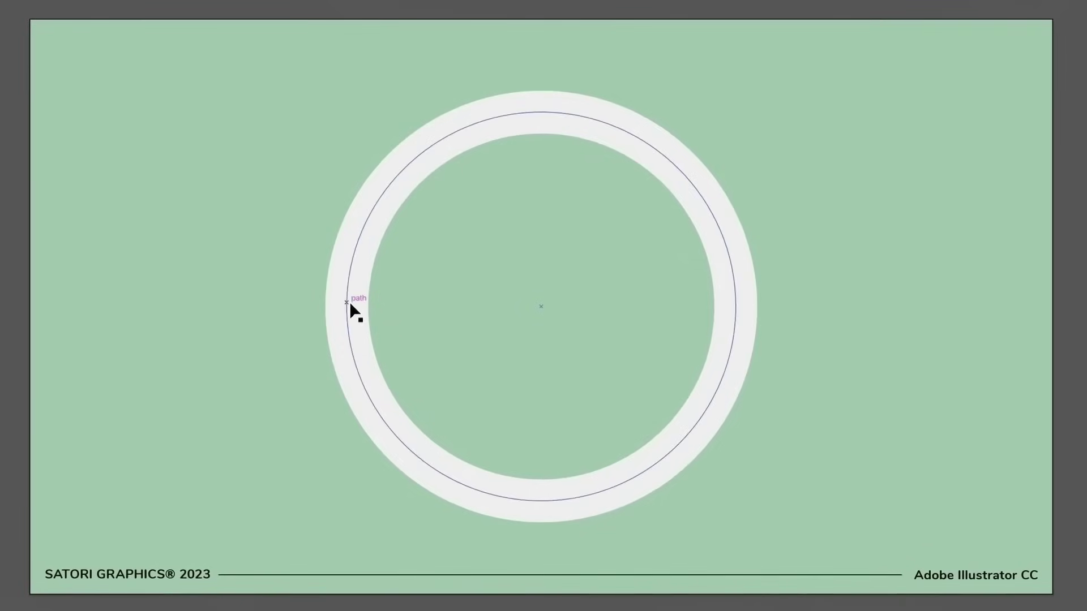
# Delete the circle's rightmost anchor point so only the left half of the ring remains.
pyautogui.click(390, 362)
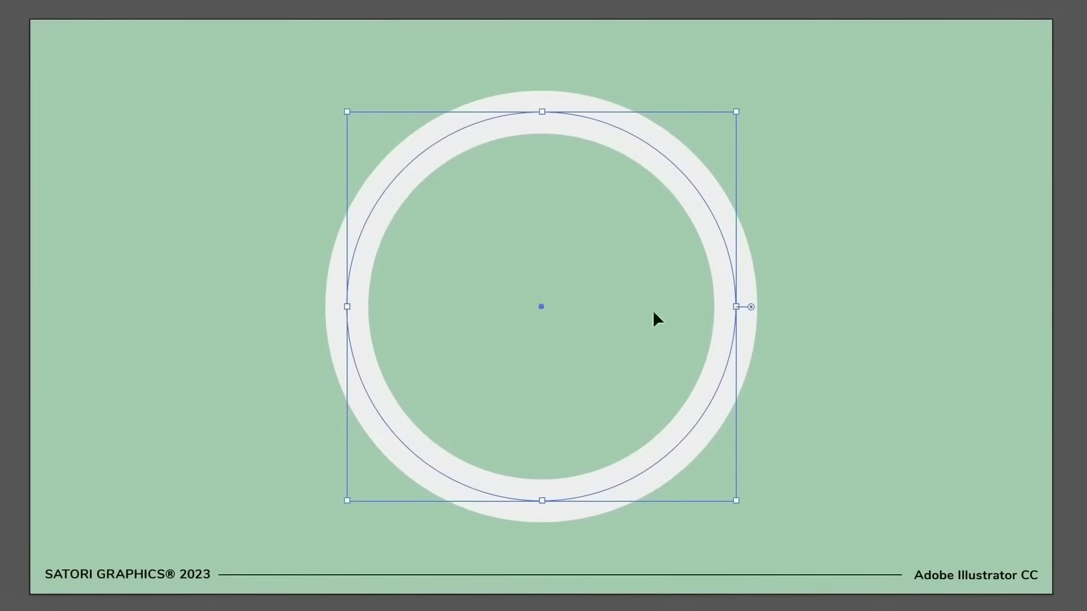
pyautogui.press('c')
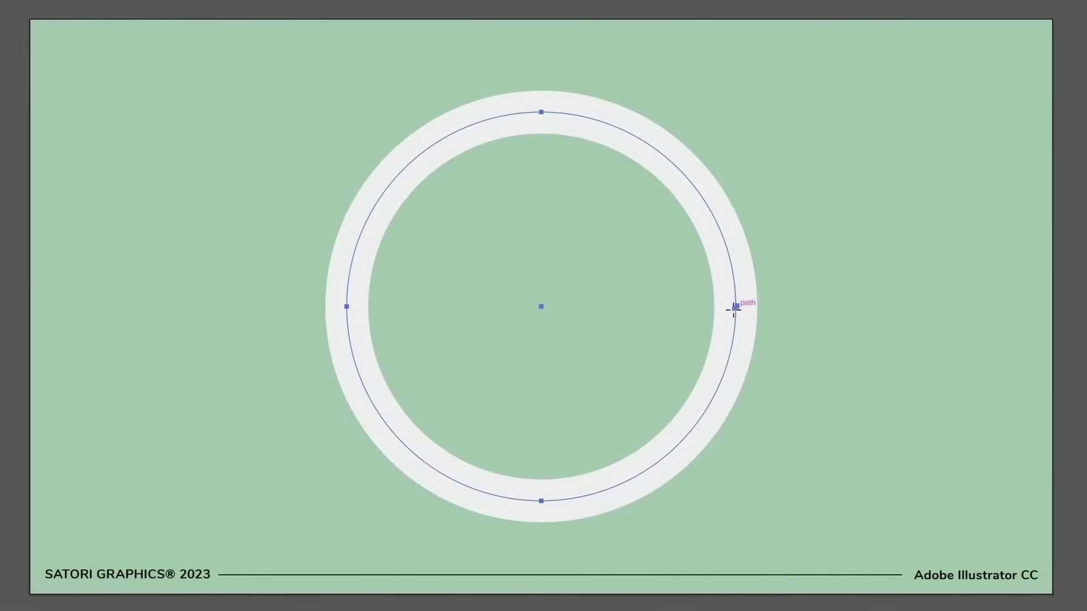
pyautogui.press('a')
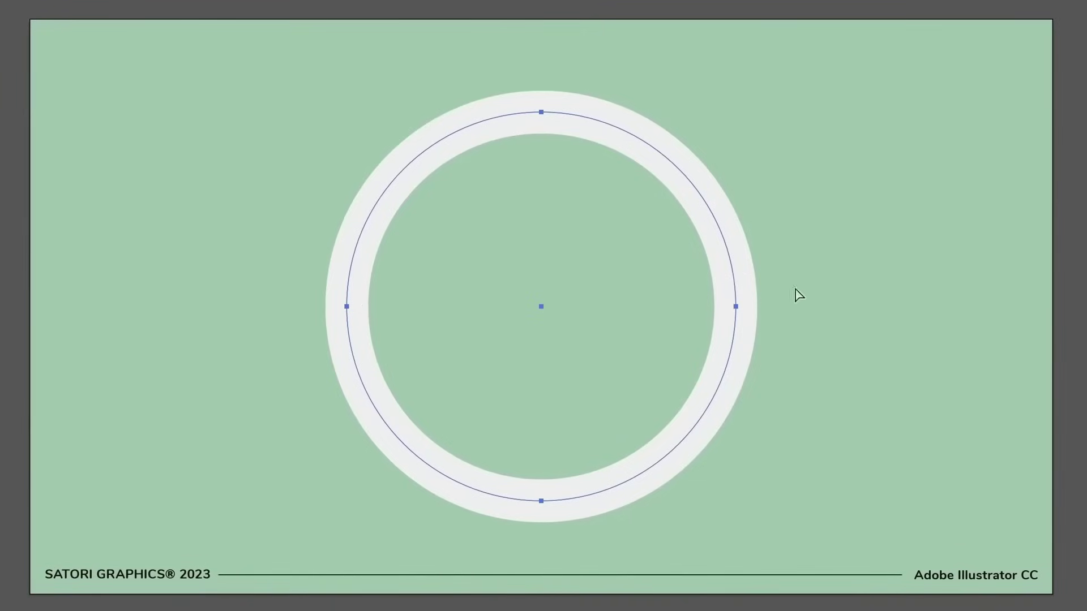
pyautogui.click(735, 307)
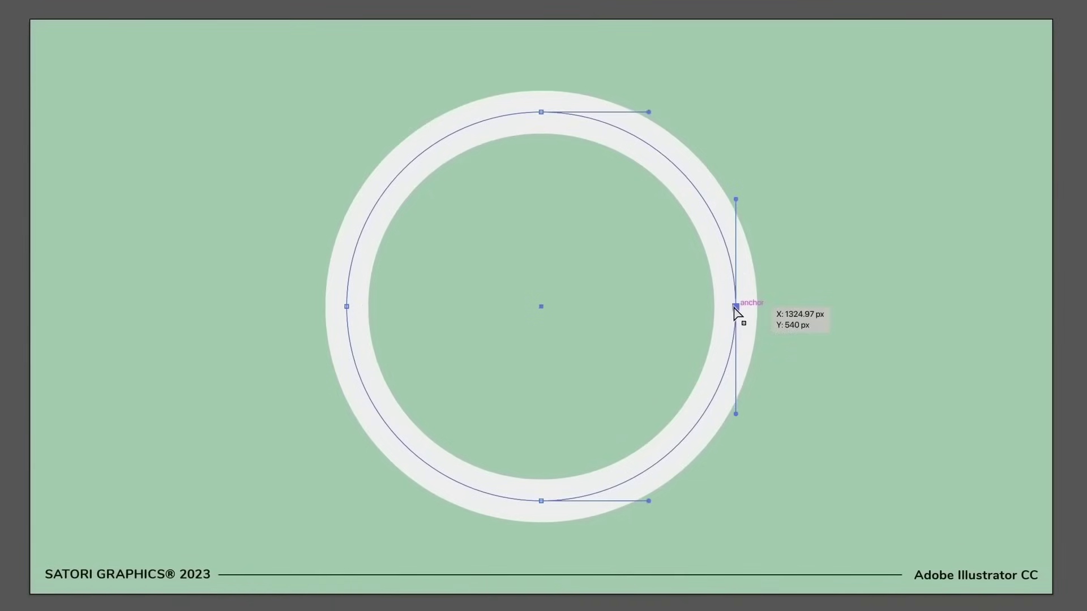
pyautogui.press('Delete')
# Rotate the half ring 90 degrees clockwise into an arch and center it horizontally on the artboard.
pyautogui.press('v')
pyautogui.moveTo(552, 111); pyautogui.dragTo(623, 351)
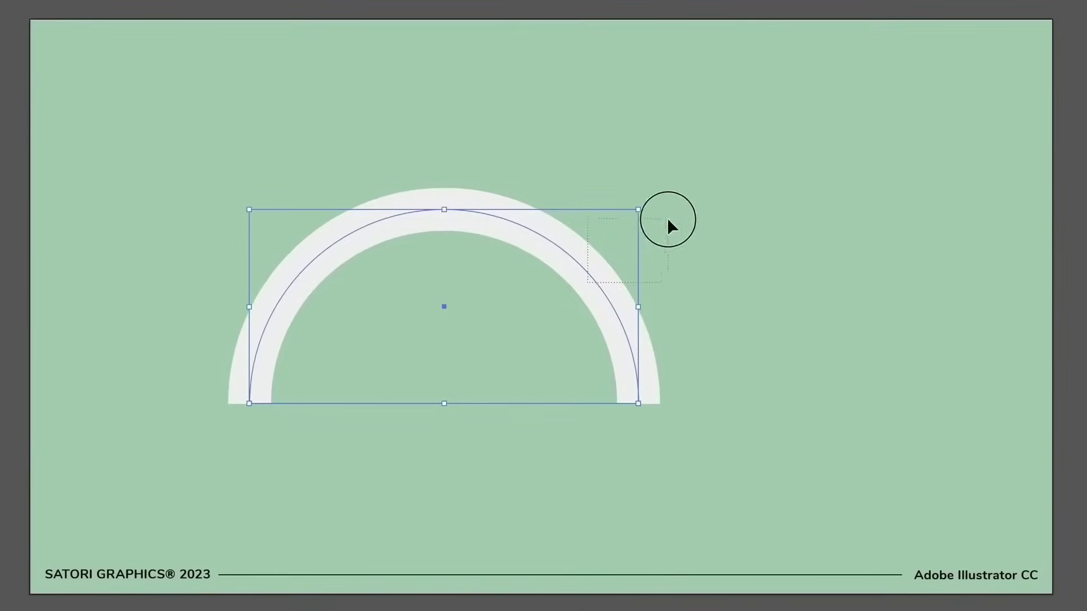
pyautogui.moveTo(494, 216); pyautogui.dragTo(591, 216)
pyautogui.click(585, 146)
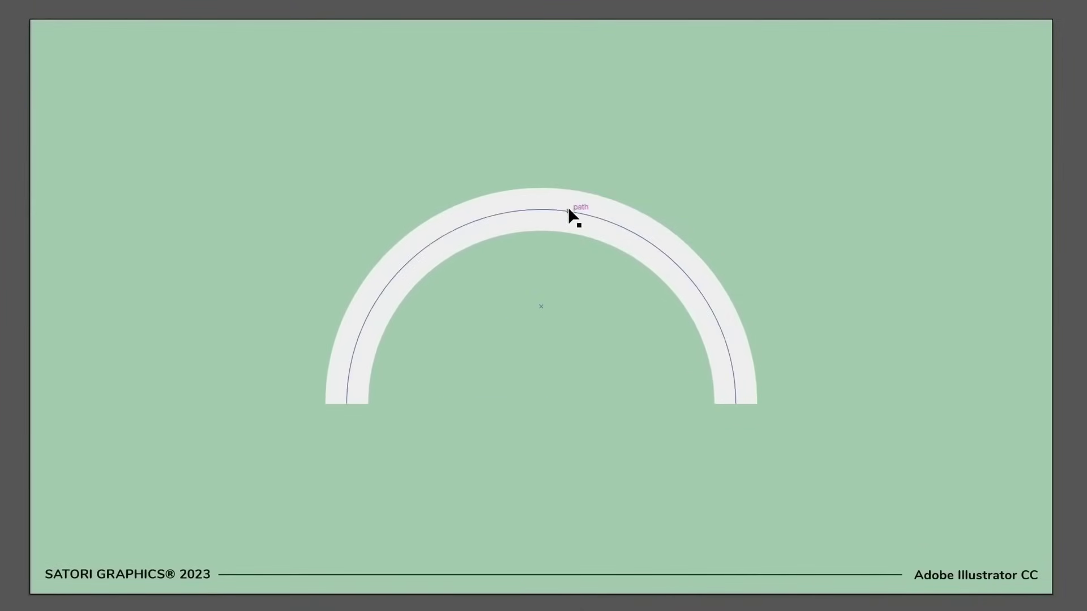
# Select the half-circle arch and adjust its stroke options.
pyautogui.click(603, 219)
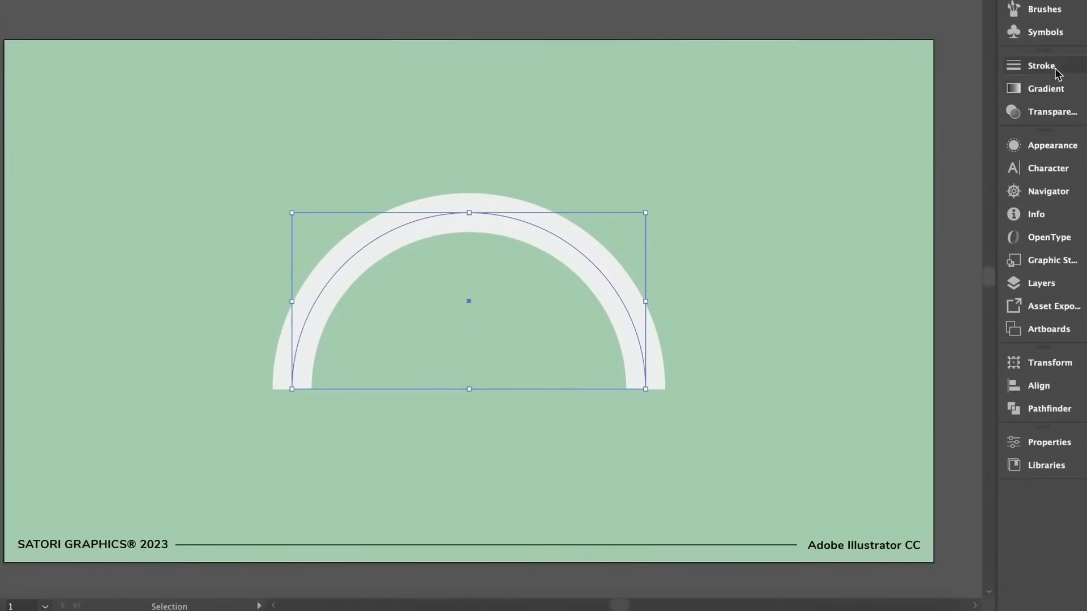
pyautogui.click(1041, 66)
pyautogui.click(885, 104)
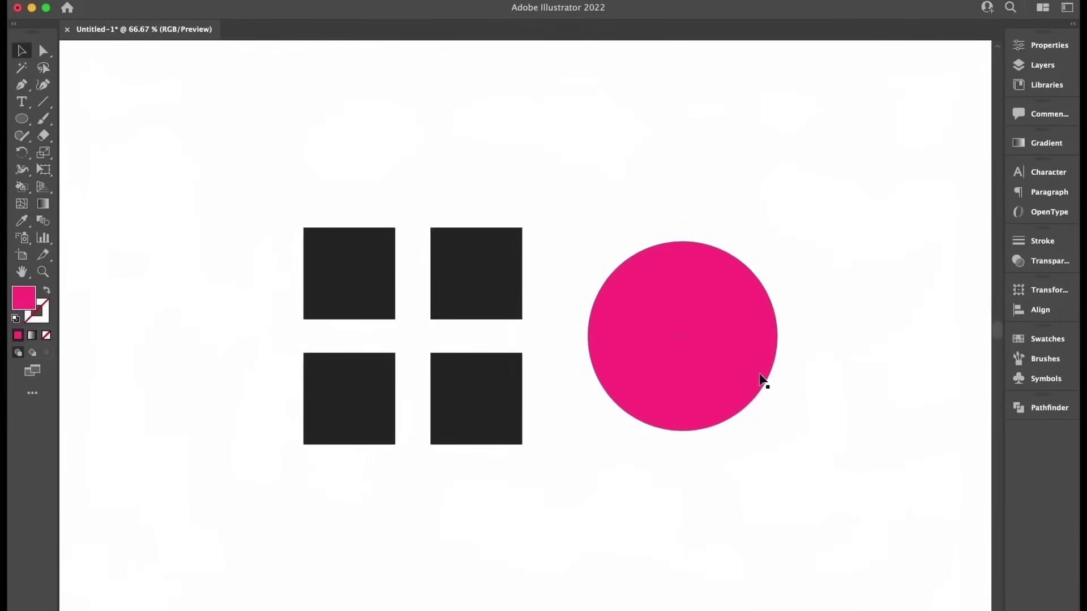
# Center the pink circle over the four black squares and subtract it from them with Minus Front.
pyautogui.moveTo(763, 380); pyautogui.dragTo(472, 371)
pyautogui.click(648, 367)
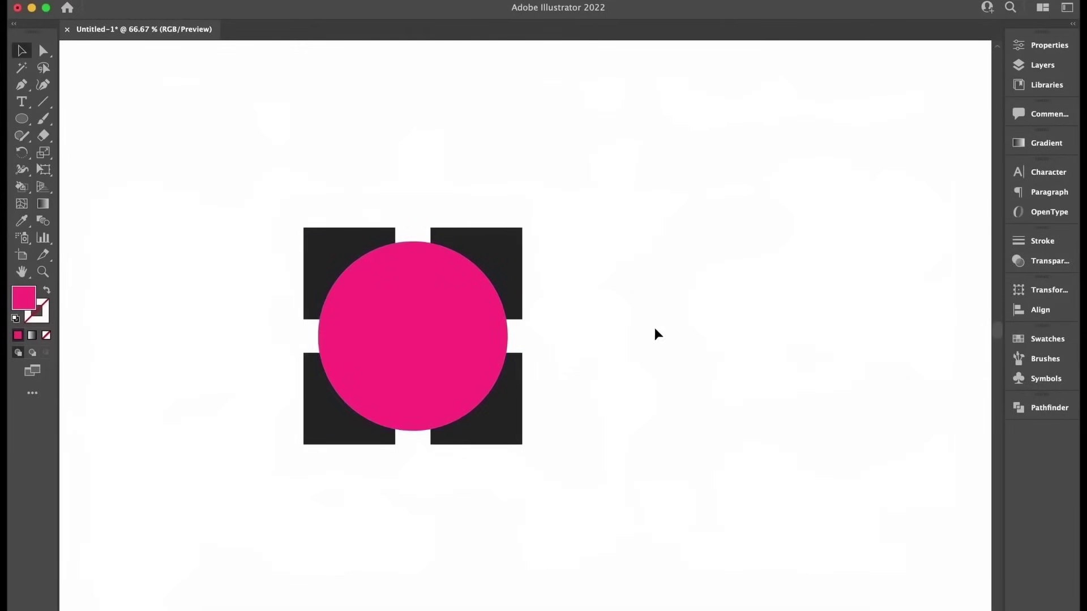
pyautogui.moveTo(277, 179); pyautogui.dragTo(571, 515)
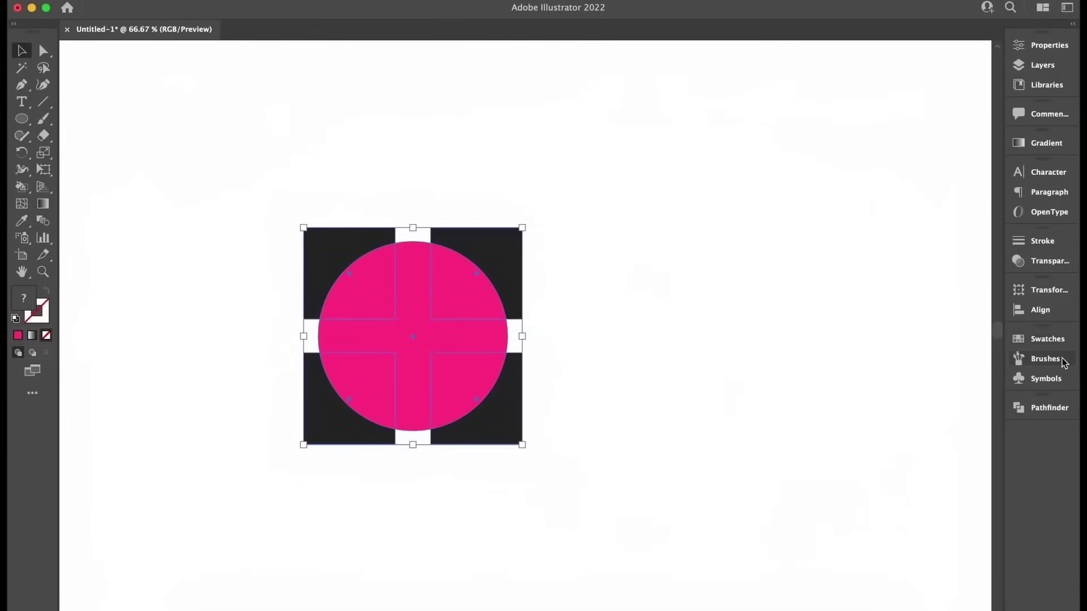
pyautogui.click(1051, 407)
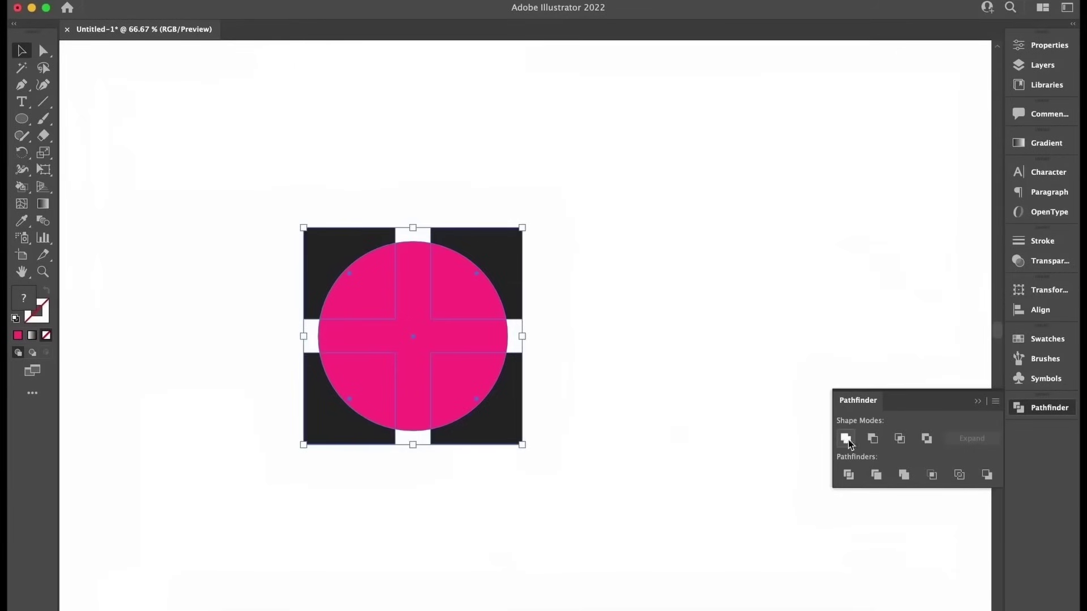
pyautogui.click(872, 441)
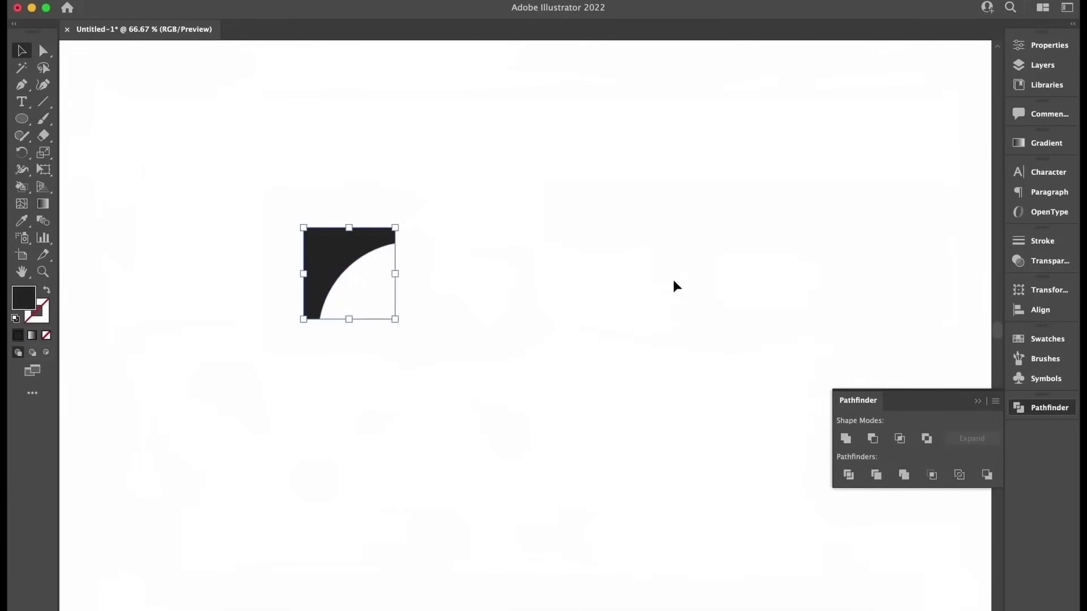
# Undo the subtraction, move the pink circle off the squares, and select the four black squares.
pyautogui.press('super+z')
pyautogui.click(520, 342)
pyautogui.moveTo(475, 346); pyautogui.dragTo(707, 346)
pyautogui.moveTo(313, 161); pyautogui.dragTo(459, 407)
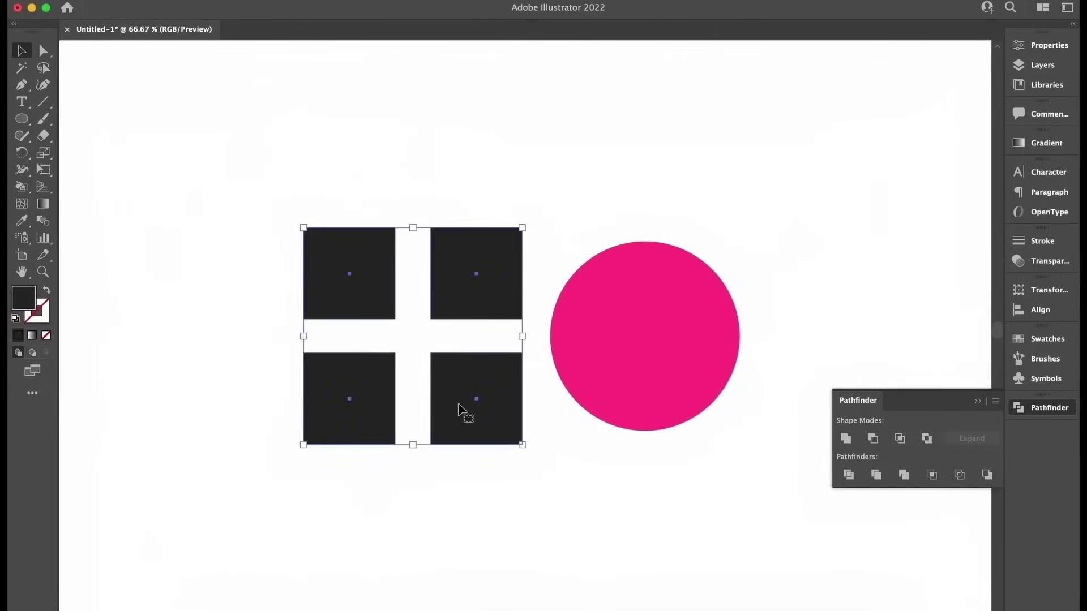
# Move the pink circle back over the four squares, select everything, and apply Minus Front again.
pyautogui.moveTo(686, 364); pyautogui.dragTo(472, 356)
pyautogui.click(657, 242)
pyautogui.moveTo(334, 142); pyautogui.dragTo(638, 498)
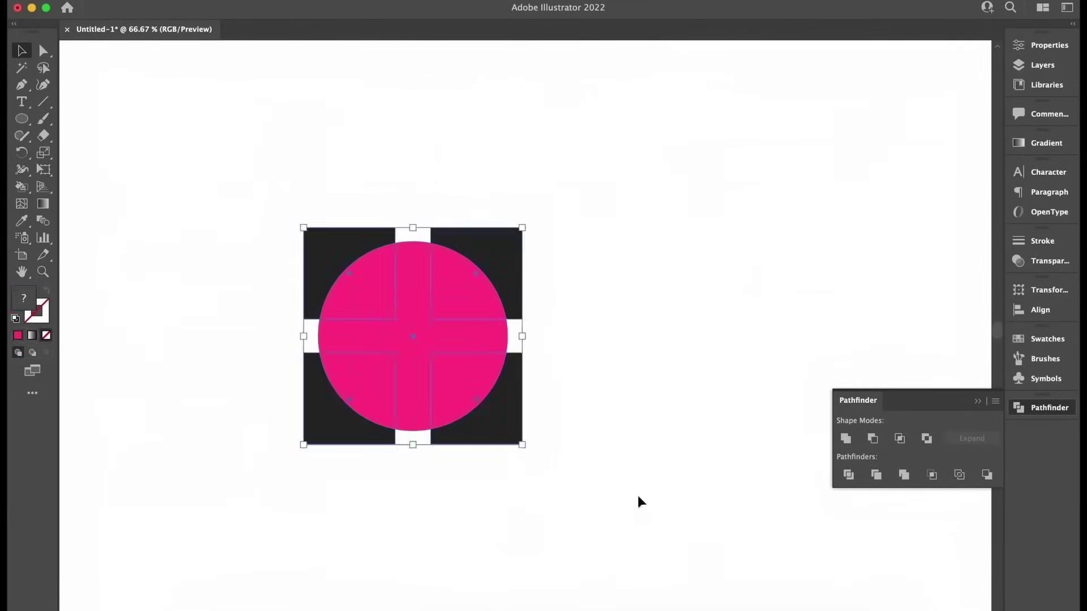
pyautogui.click(872, 439)
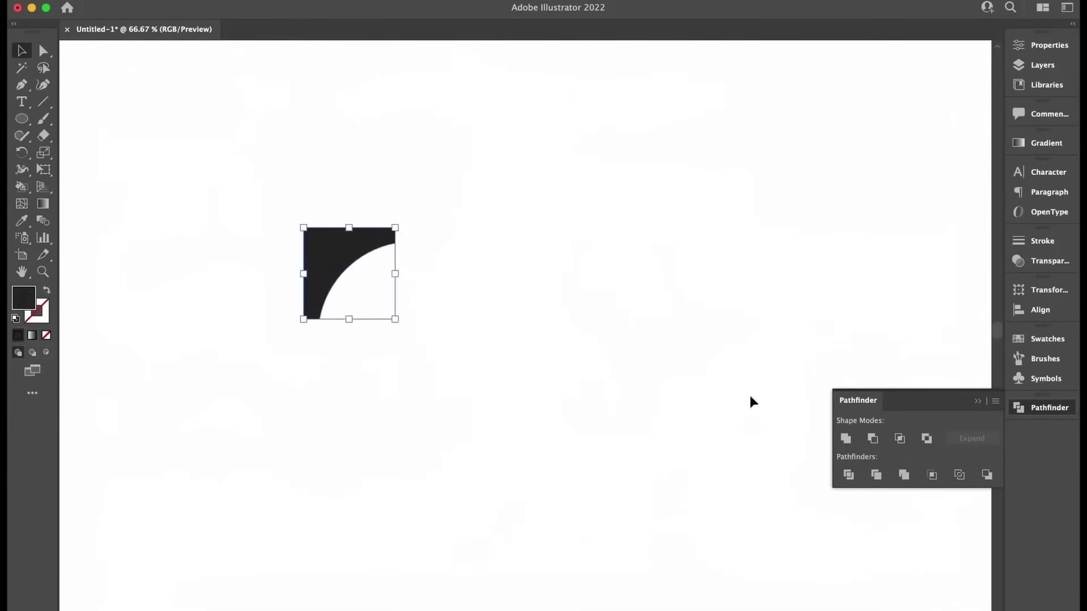
# Undo the Minus Front and place the pink circle to the right of the four squares.
pyautogui.press('super+z')
pyautogui.click(681, 355)
pyautogui.moveTo(456, 368); pyautogui.dragTo(728, 364)
# Select all four black squares and combine them into a compound shape.
pyautogui.click(475, 400)
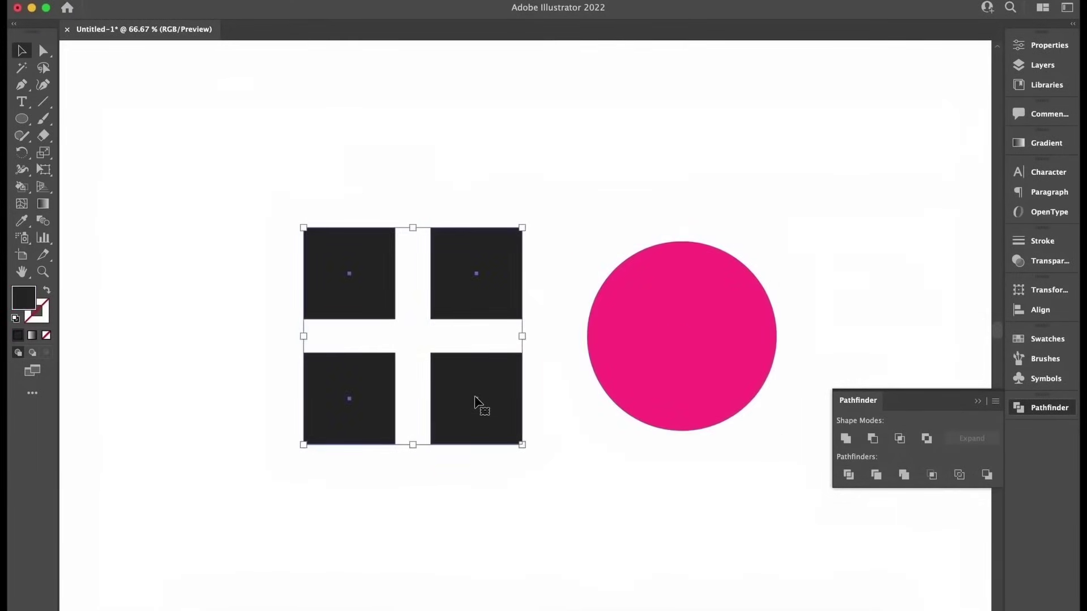
pyautogui.click(995, 402)
pyautogui.click(986, 468)
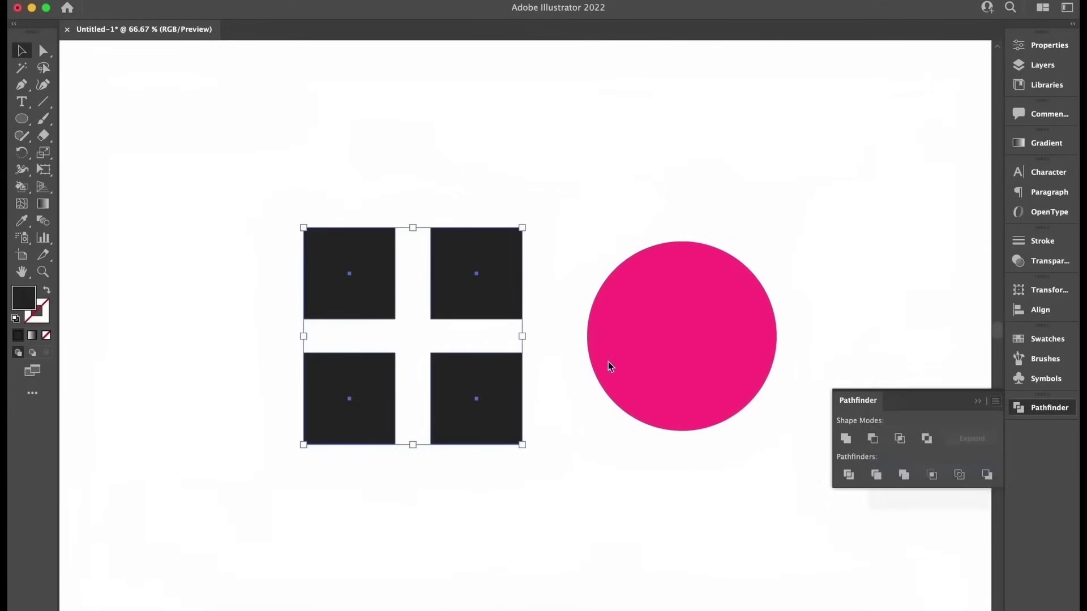
# Center the pink circle over the compound squares and subtract it with Minus Front.
pyautogui.moveTo(743, 343); pyautogui.dragTo(476, 339)
pyautogui.moveTo(651, 206); pyautogui.dragTo(328, 412)
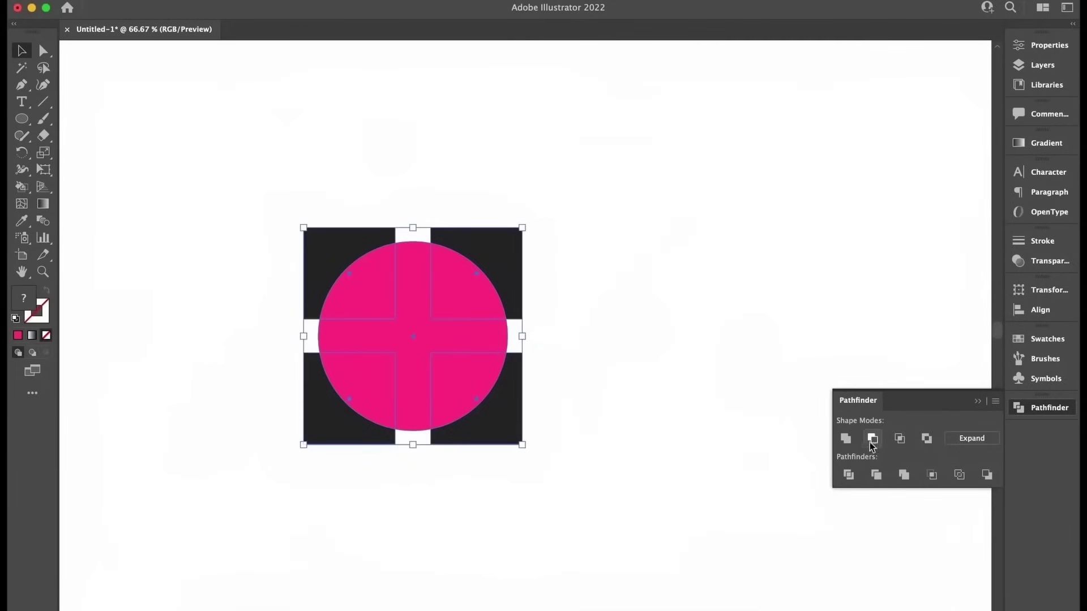
pyautogui.click(872, 439)
pyautogui.click(548, 185)
# Undo back to the intact pink circle, reselect it with the compound squares, and reapply Minus Front.
pyautogui.moveTo(457, 311); pyautogui.dragTo(502, 310)
pyautogui.press('super+z')
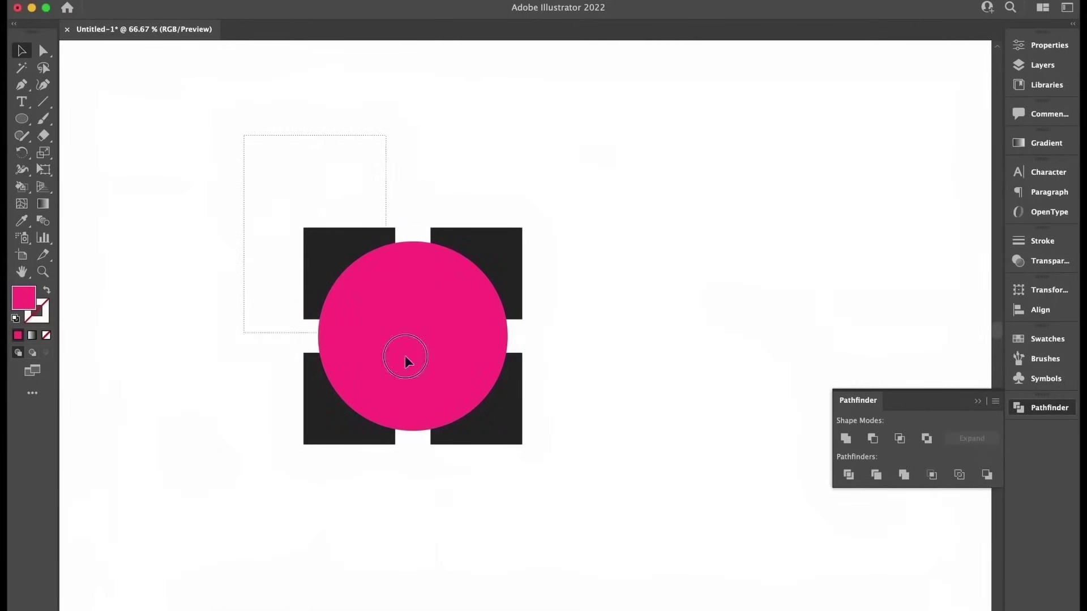
pyautogui.moveTo(405, 361); pyautogui.dragTo(523, 492)
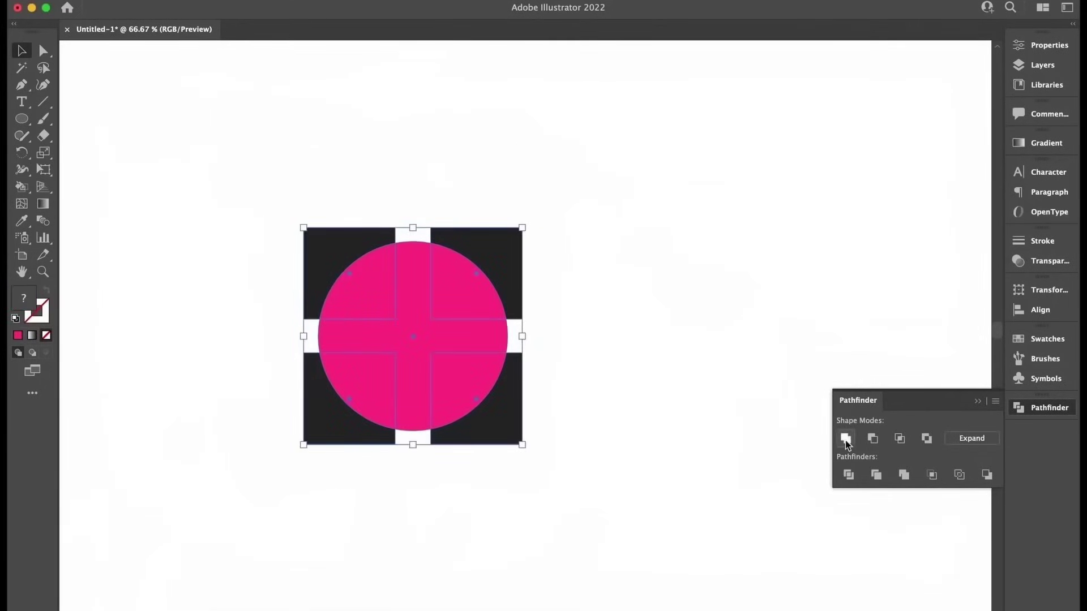
pyautogui.click(872, 440)
pyautogui.click(550, 271)
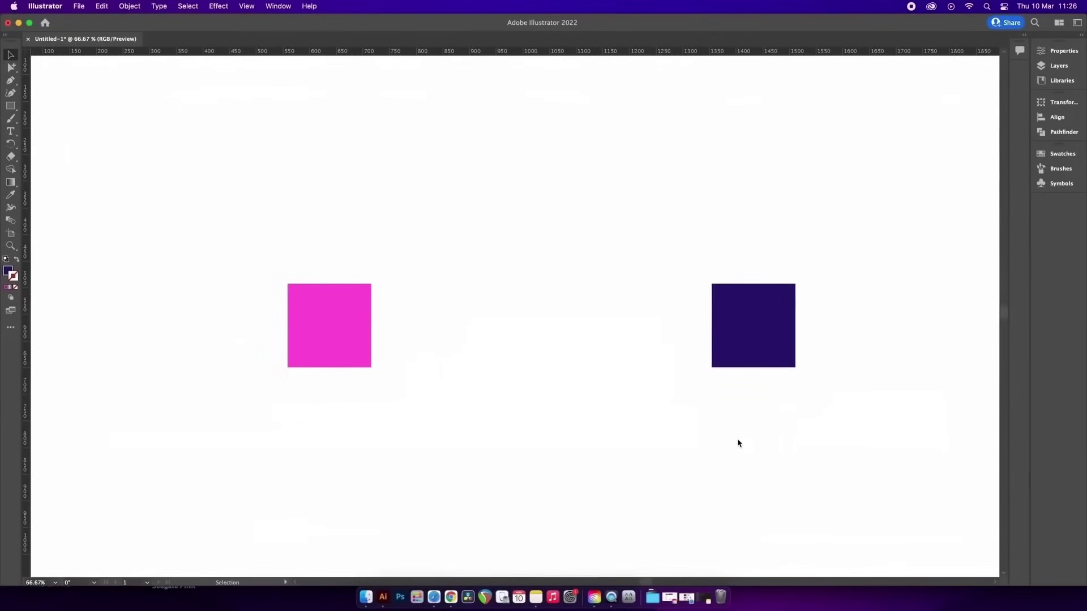
# Select the pink and dark blue squares and join them into a color blend with the Blend tool.
pyautogui.moveTo(787, 369); pyautogui.dragTo(787, 369)
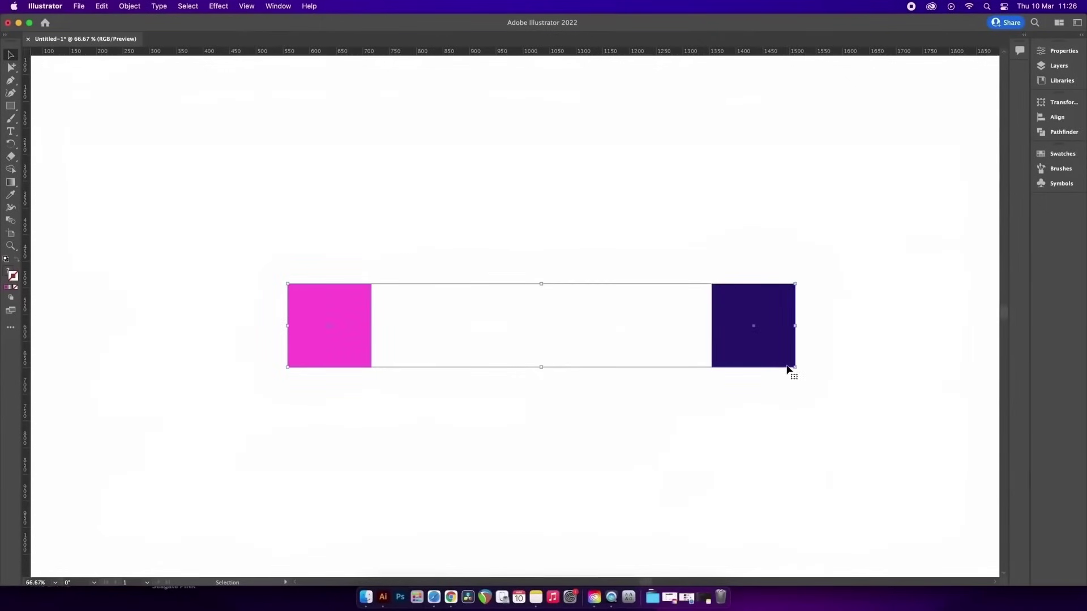
pyautogui.press('w')
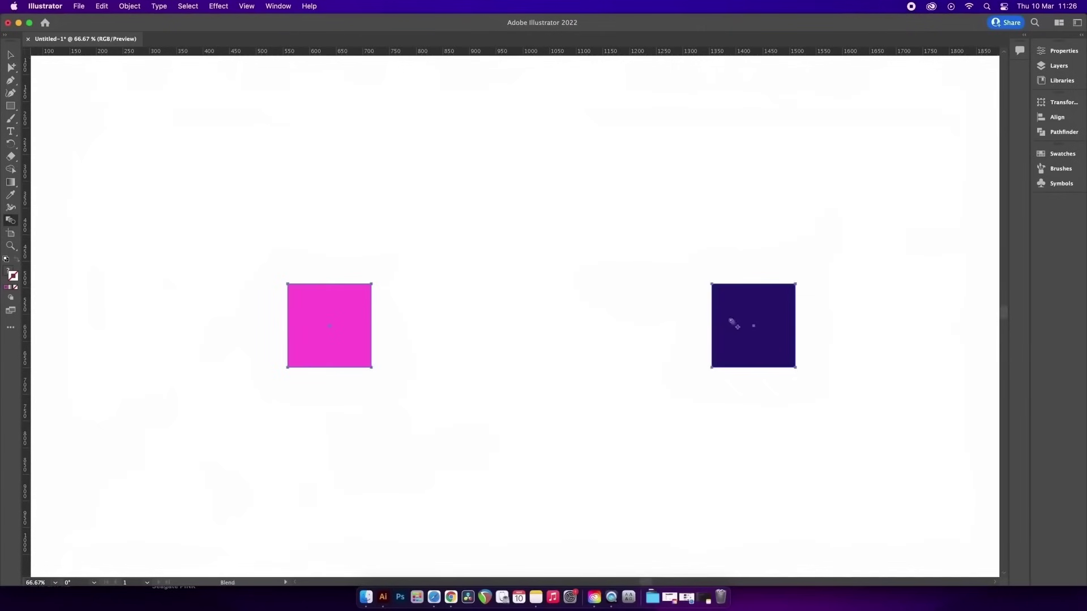
pyautogui.click(753, 325)
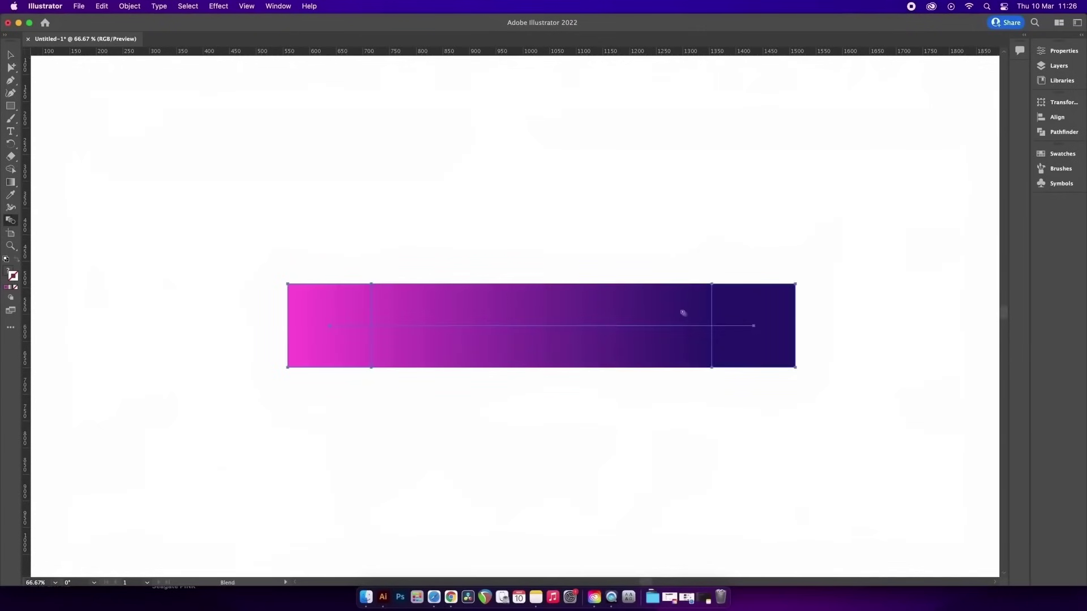
# Change the blend's spacing to Specified Steps with 5 steps between the pink and dark blue squares.
pyautogui.click(128, 5)
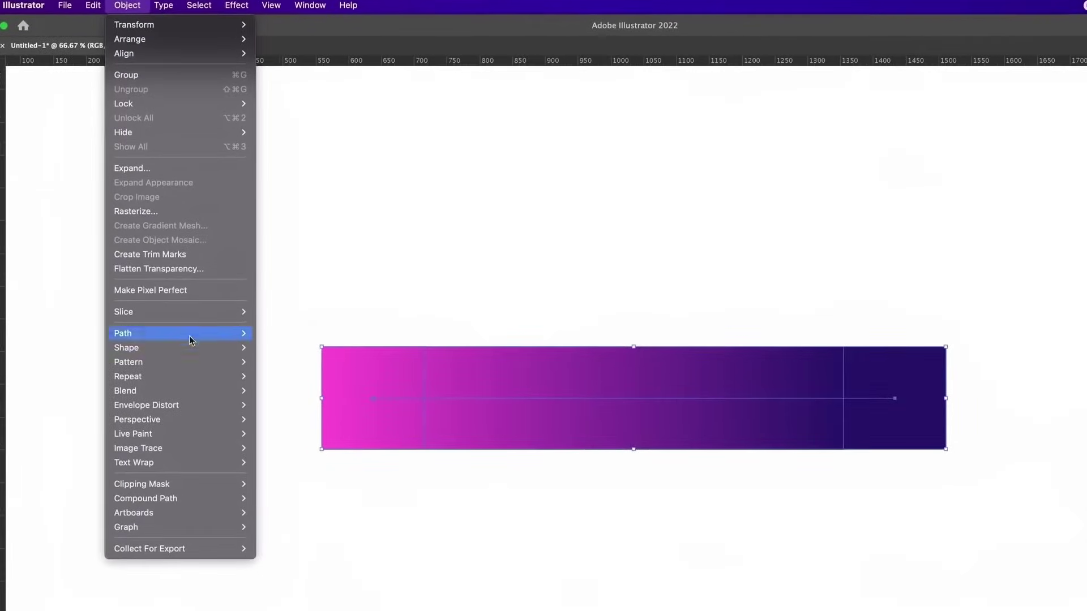
pyautogui.moveTo(227, 391)
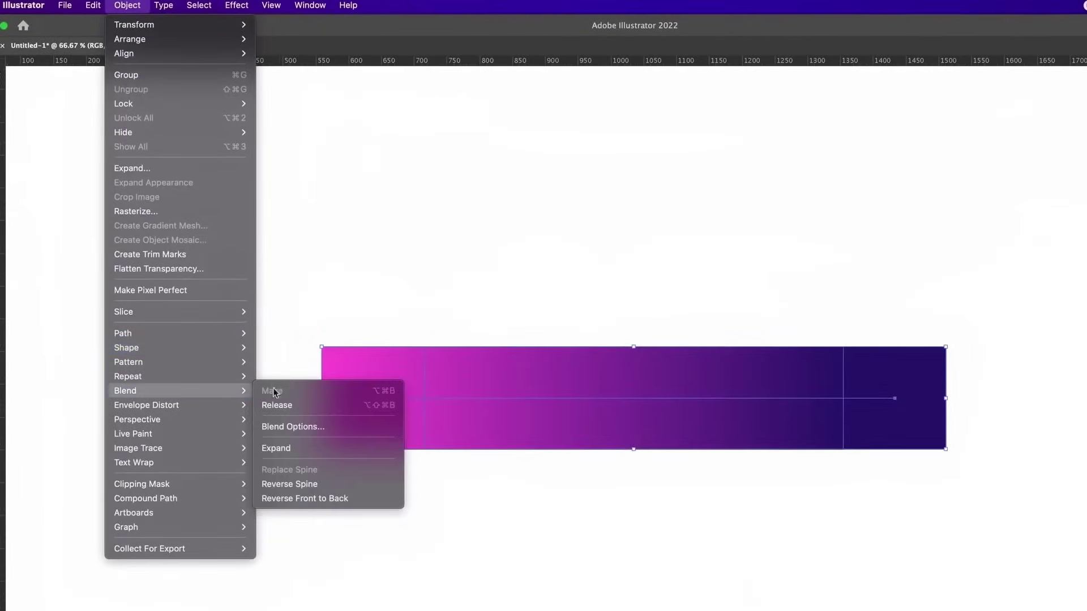
pyautogui.click(328, 428)
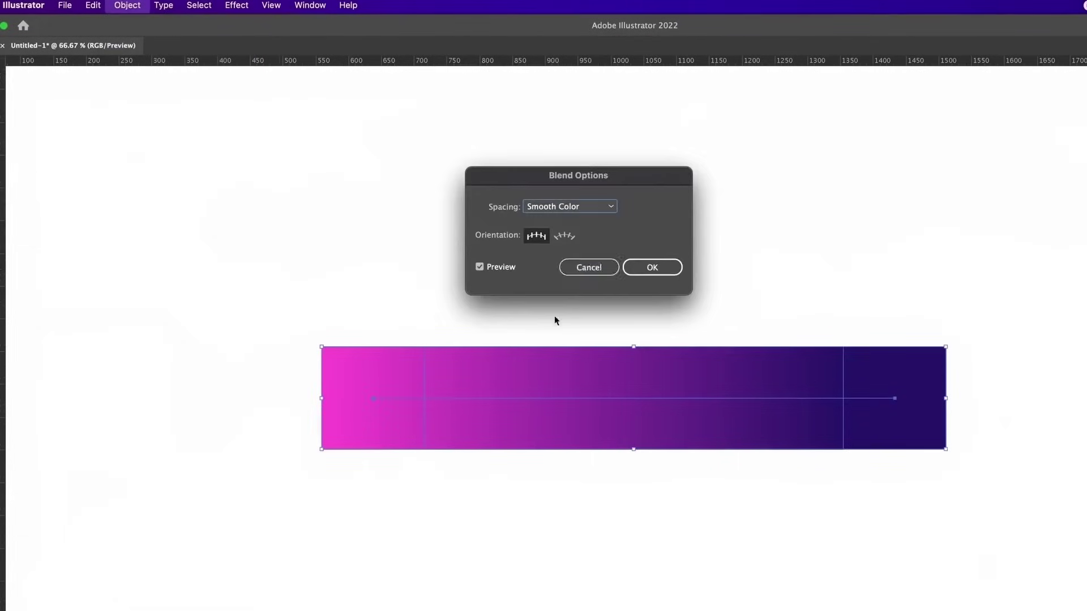
pyautogui.click(607, 208)
pyautogui.click(566, 235)
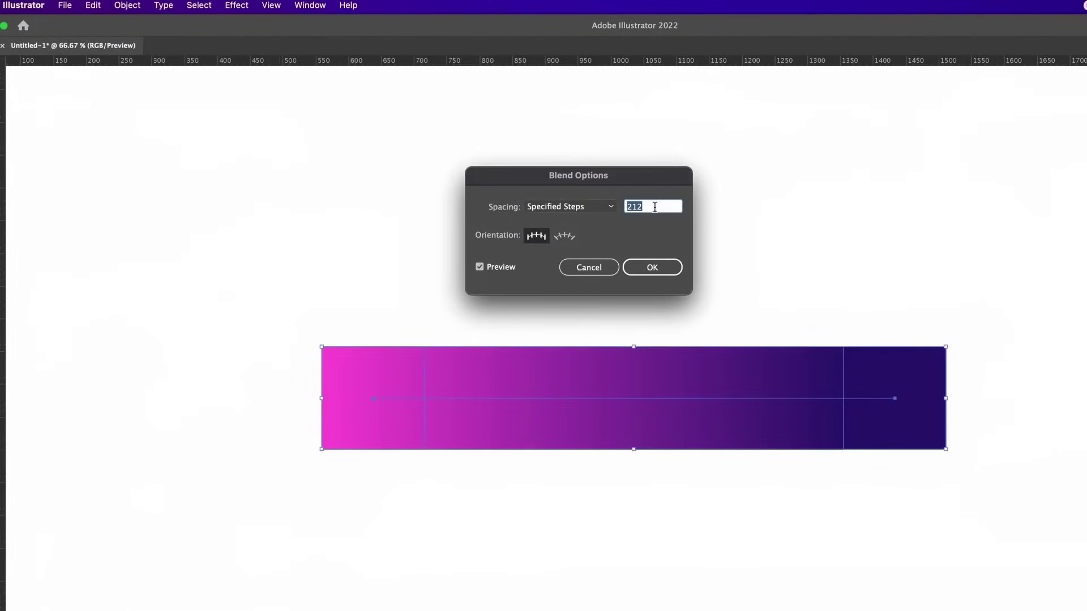
pyautogui.write('5')
pyautogui.moveTo(617, 180); pyautogui.dragTo(705, 120)
pyautogui.click(739, 209)
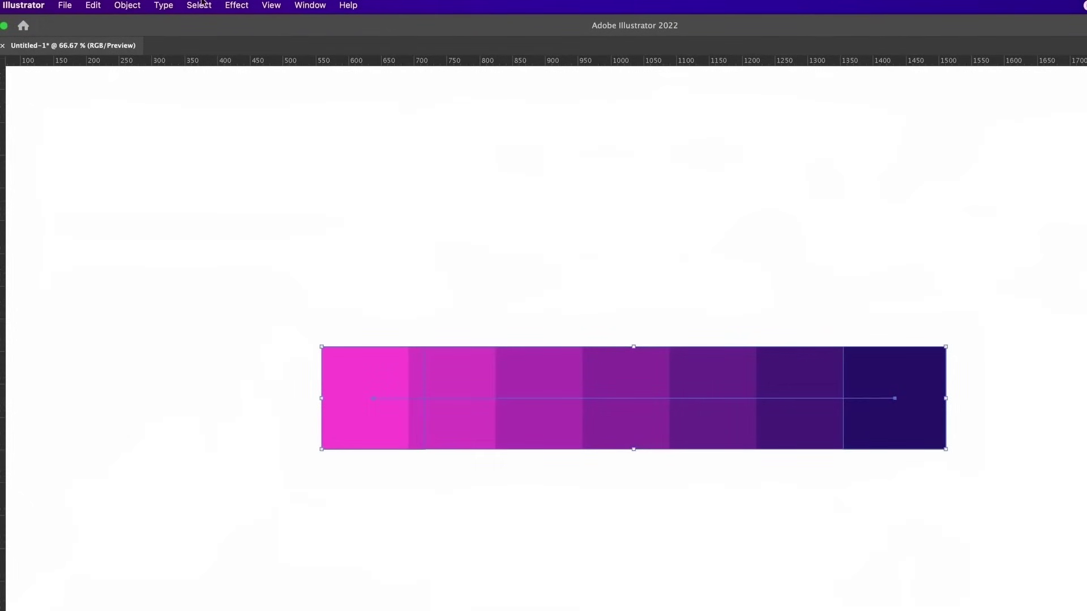
# Expand the blend's object and fill, and ungroup the result into separate color squares.
pyautogui.click(121, 5)
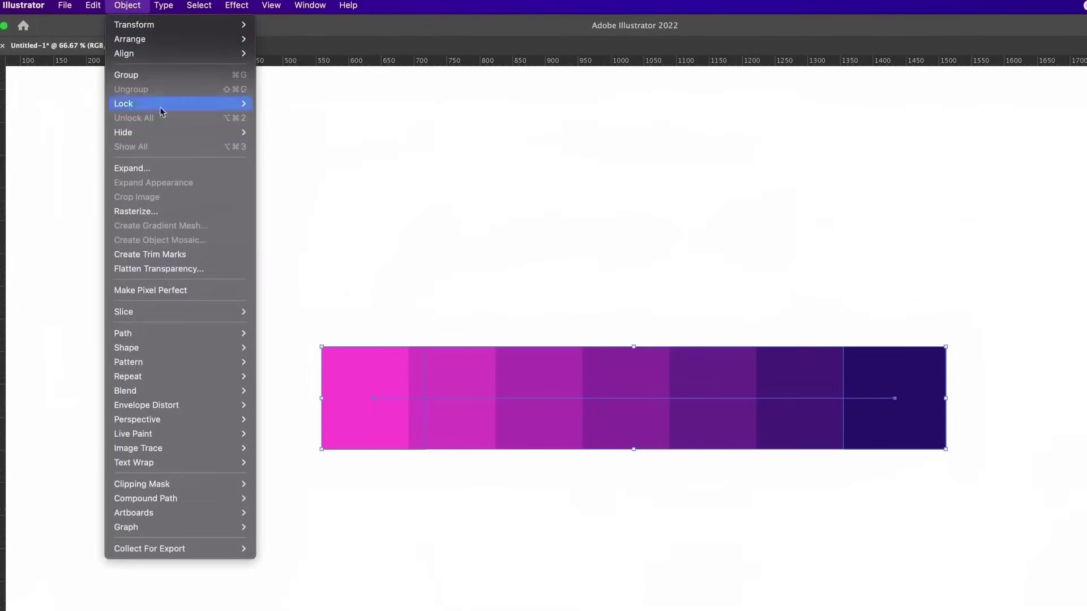
pyautogui.click(164, 168)
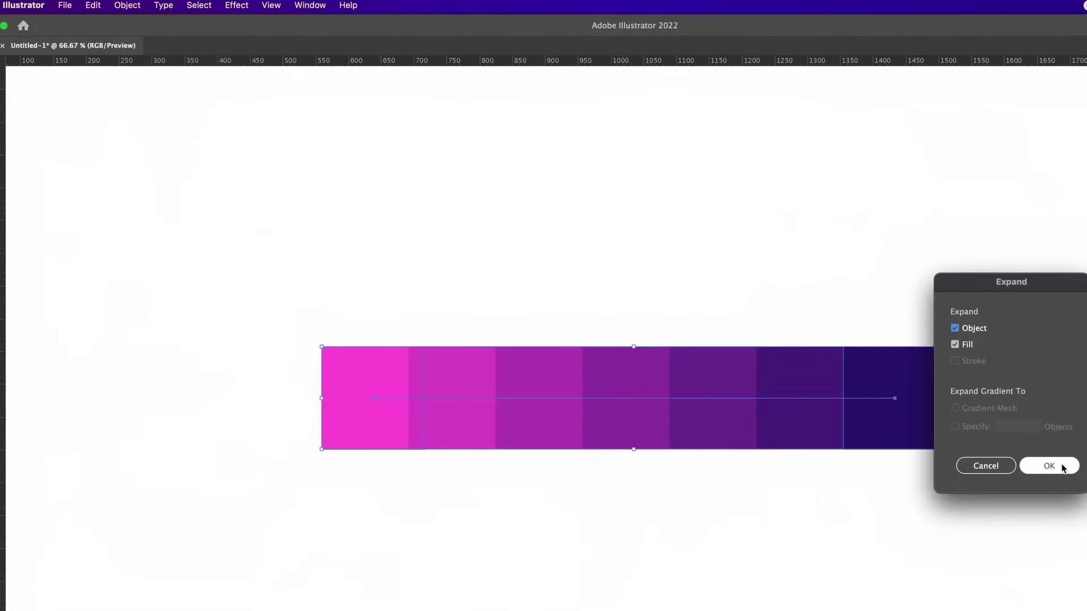
pyautogui.click(1049, 466)
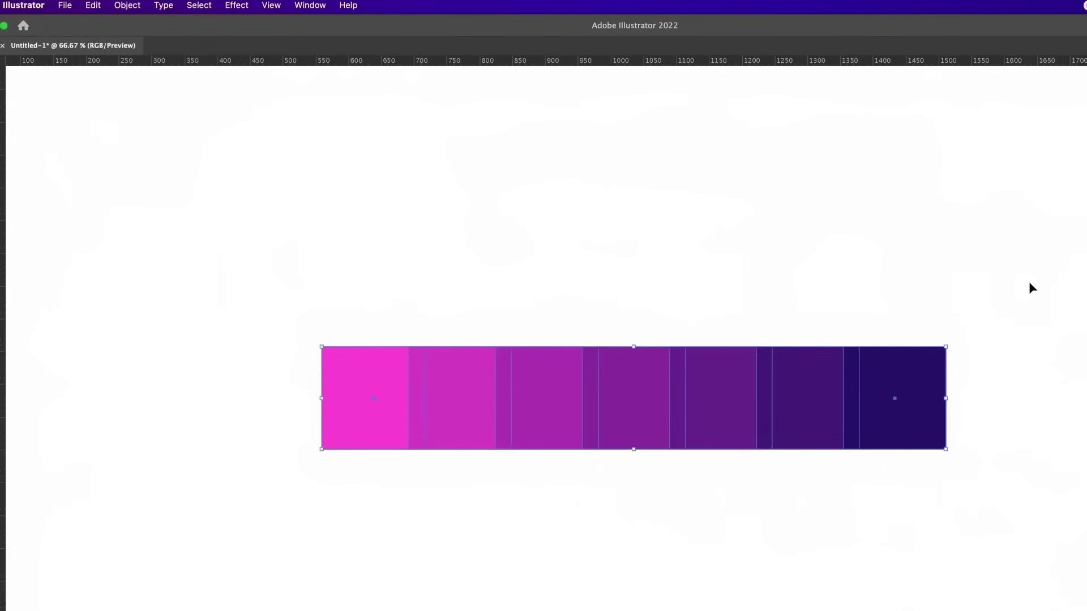
pyautogui.click(128, 5)
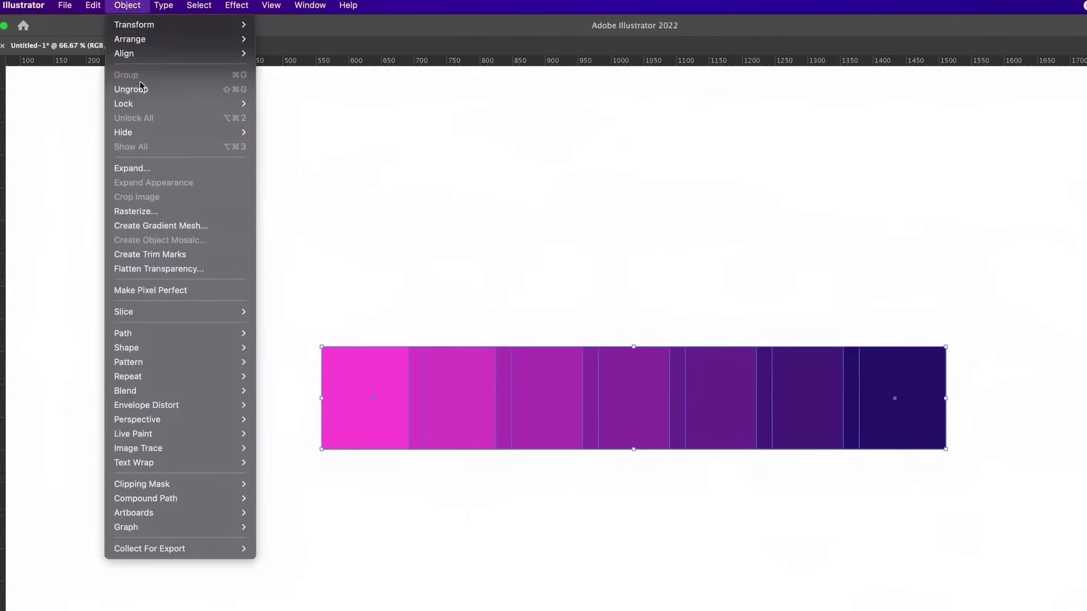
pyautogui.click(208, 89)
# Pull the pink and dark blue end squares outward and distribute all the squares evenly by their horizontal centers.
pyautogui.moveTo(357, 383); pyautogui.dragTo(264, 383)
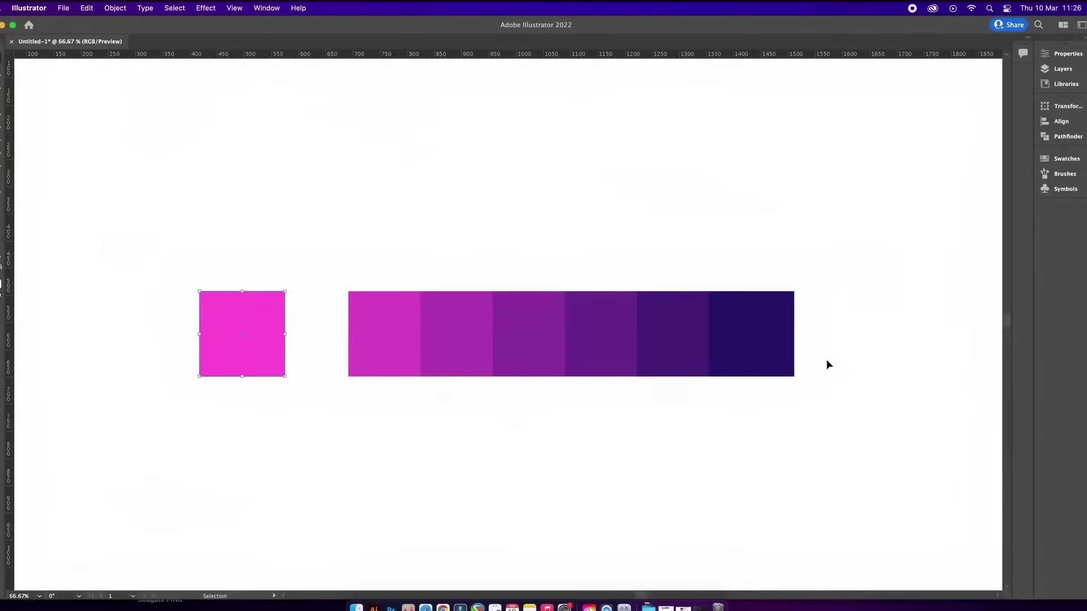
pyautogui.moveTo(781, 357); pyautogui.dragTo(889, 357)
pyautogui.press('super+a')
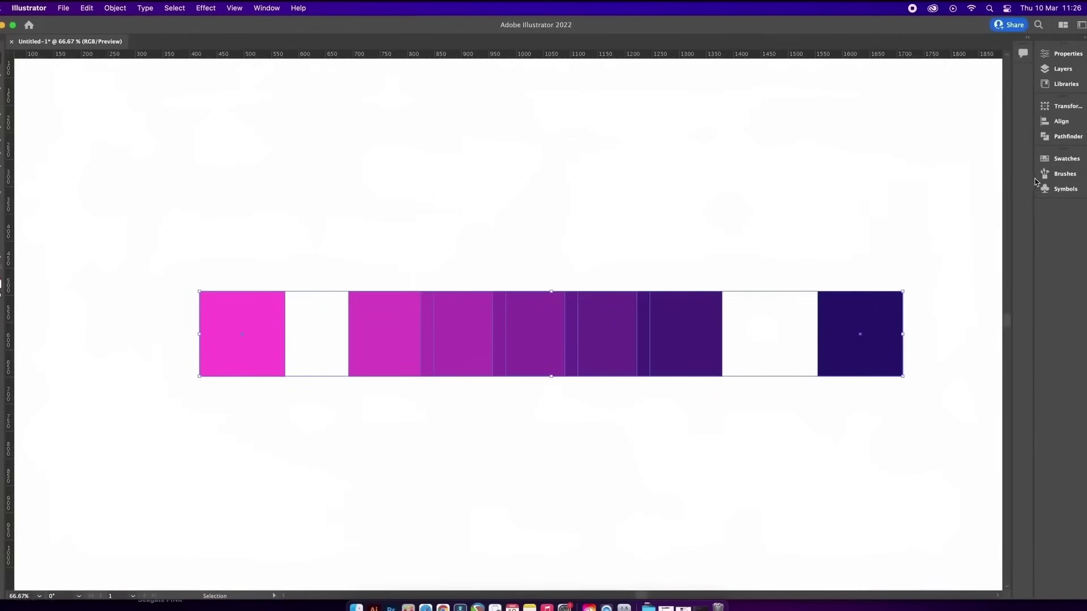
pyautogui.click(1068, 124)
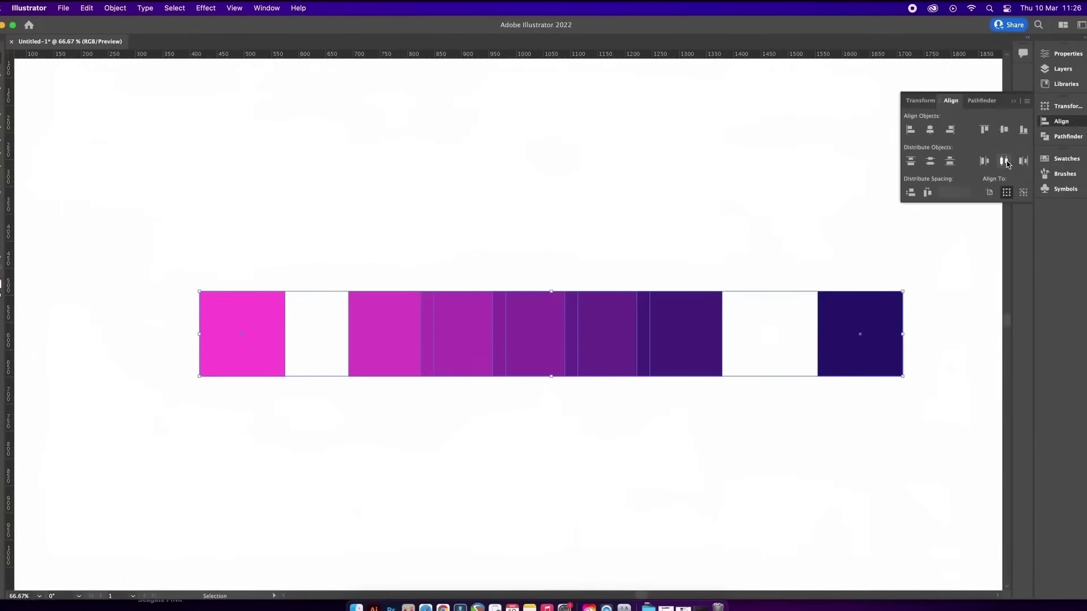
pyautogui.click(1005, 163)
pyautogui.click(557, 200)
# Save the colors of all seven selected squares as a new swatch color group named a1.
pyautogui.press('space')
pyautogui.moveTo(618, 203); pyautogui.dragTo(593, 204)
pyautogui.click(1065, 159)
pyautogui.moveTo(162, 242); pyautogui.dragTo(857, 345)
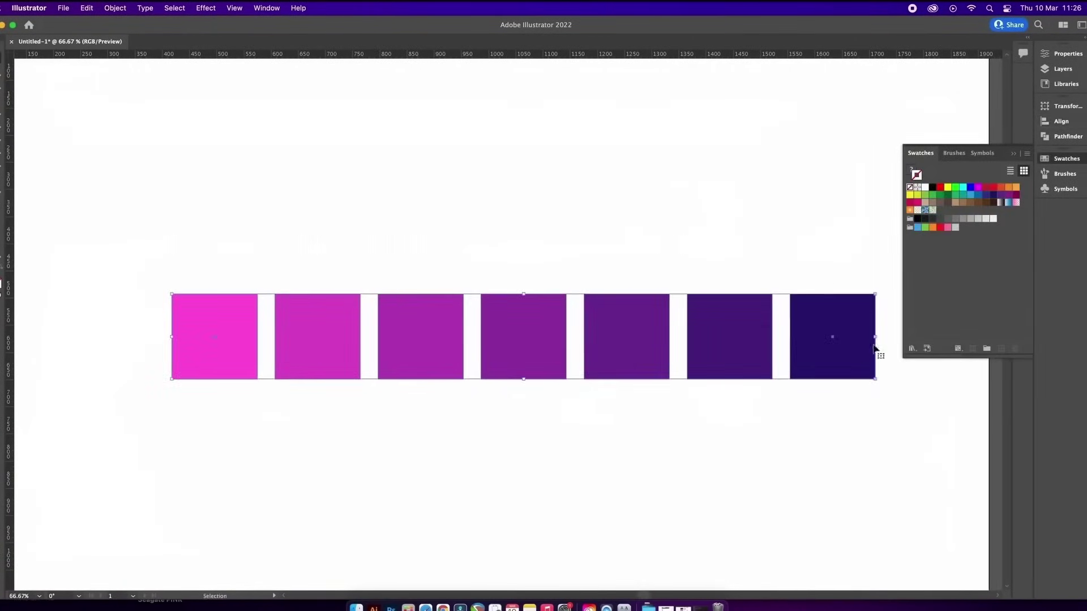
pyautogui.click(988, 350)
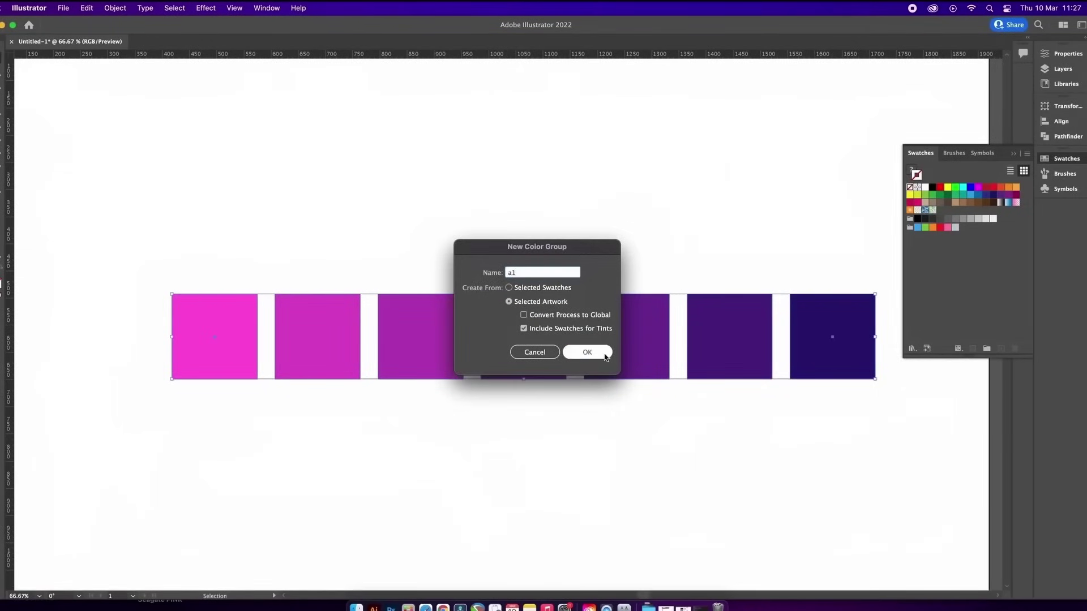
pyautogui.click(587, 352)
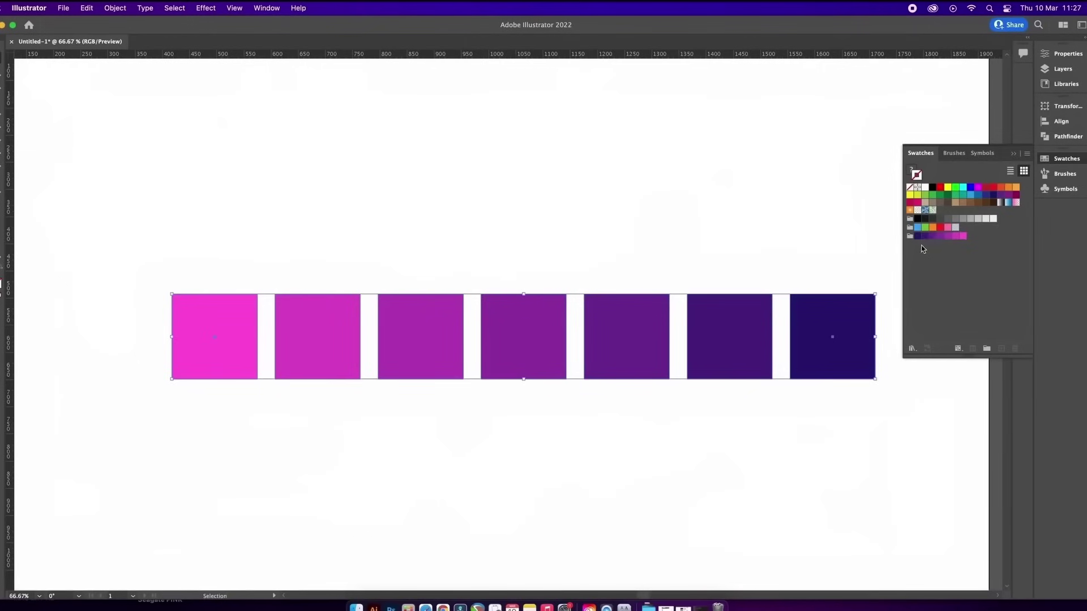
# Place a yellow square midway between the pink and dark blue squares and blend all three together.
pyautogui.click(620, 244)
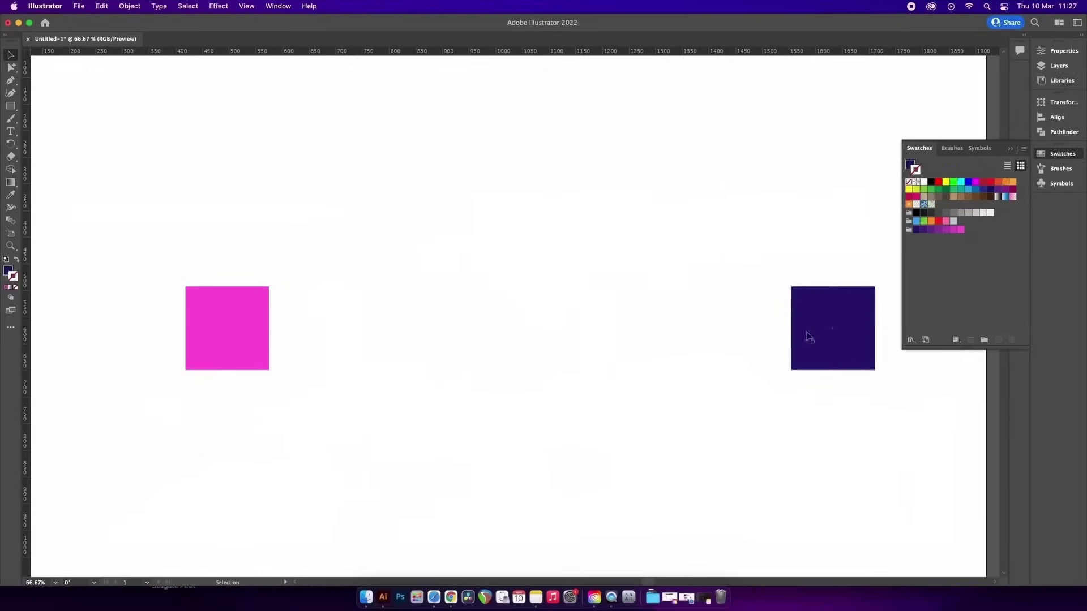
pyautogui.moveTo(808, 340); pyautogui.dragTo(517, 322)
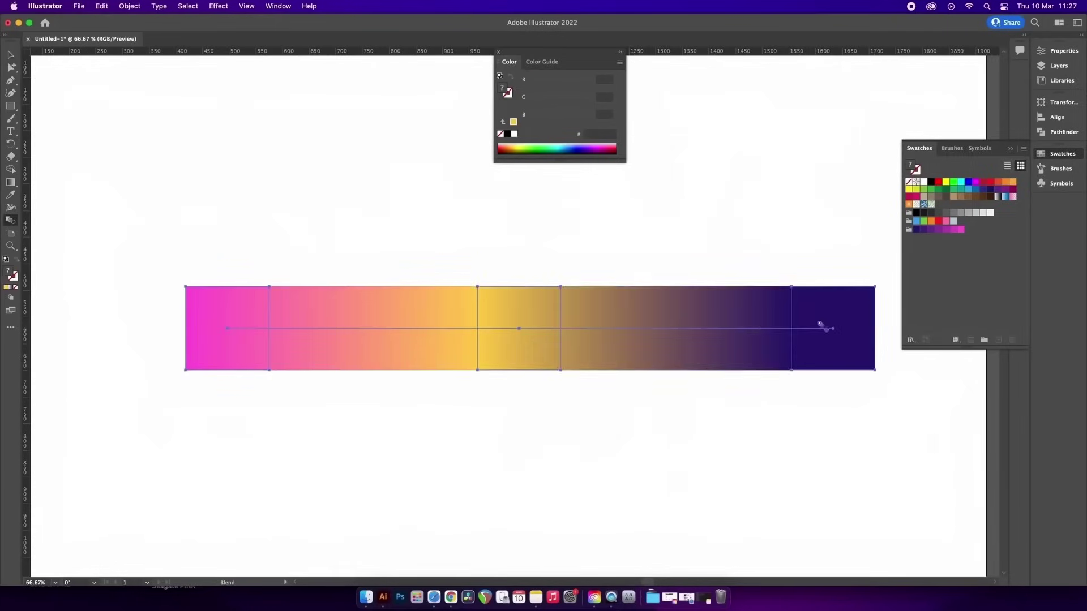
# Open the three-color blend's options and change its spacing to Specified Steps.
pyautogui.click(130, 6)
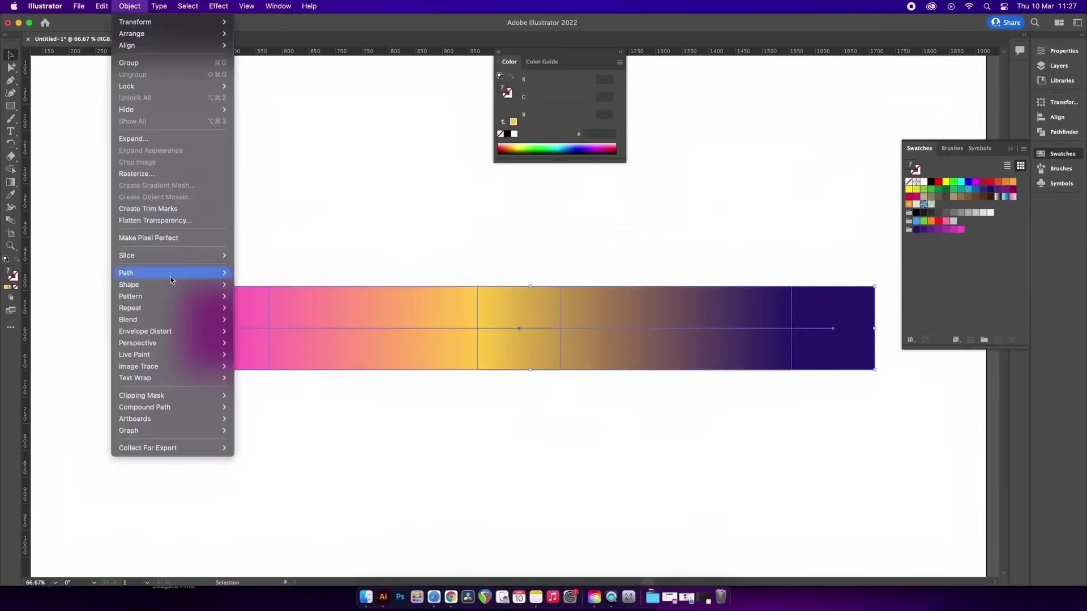
pyautogui.click(272, 300)
pyautogui.click(561, 124)
pyautogui.click(559, 145)
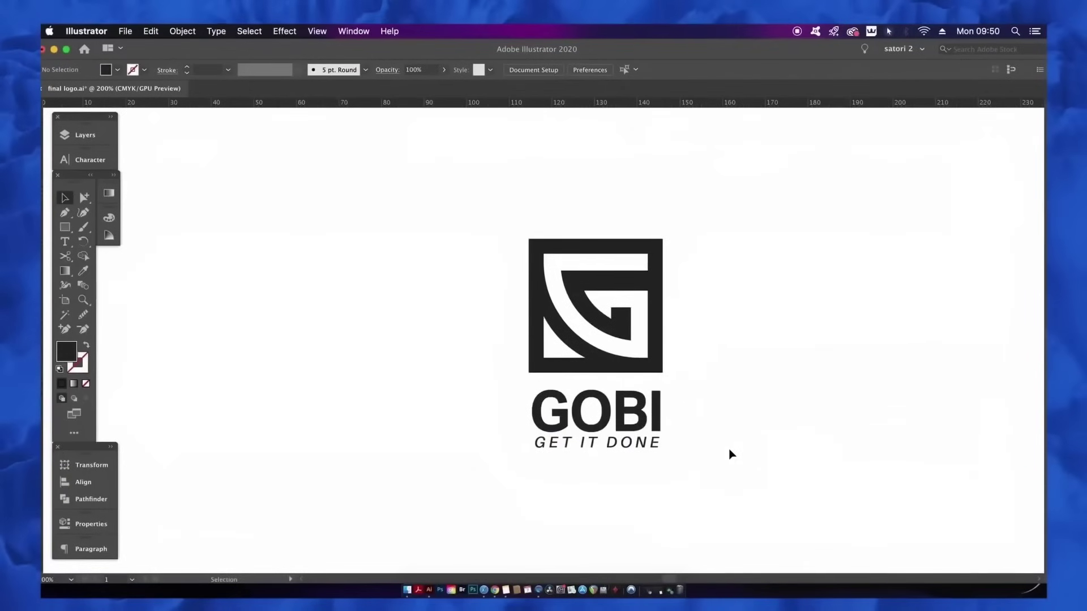
# Try to select the GET IT DONE tagline beneath the overlapping GOBI text.
pyautogui.scroll(1, 728, 442)
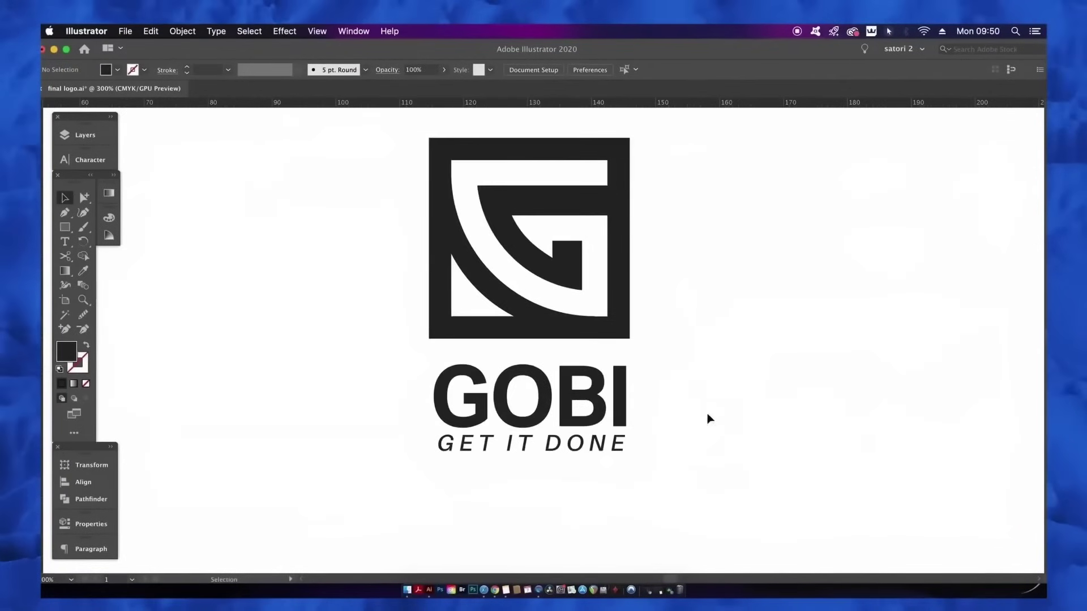
pyautogui.moveTo(737, 386); pyautogui.dragTo(769, 435)
pyautogui.click(619, 506)
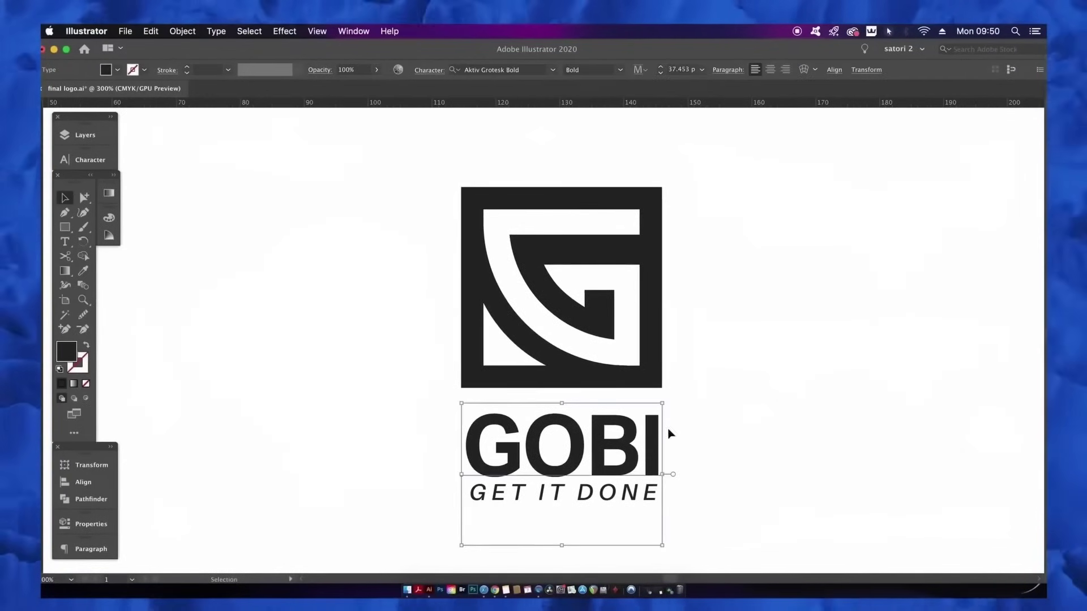
pyautogui.click(771, 471)
pyautogui.click(623, 505)
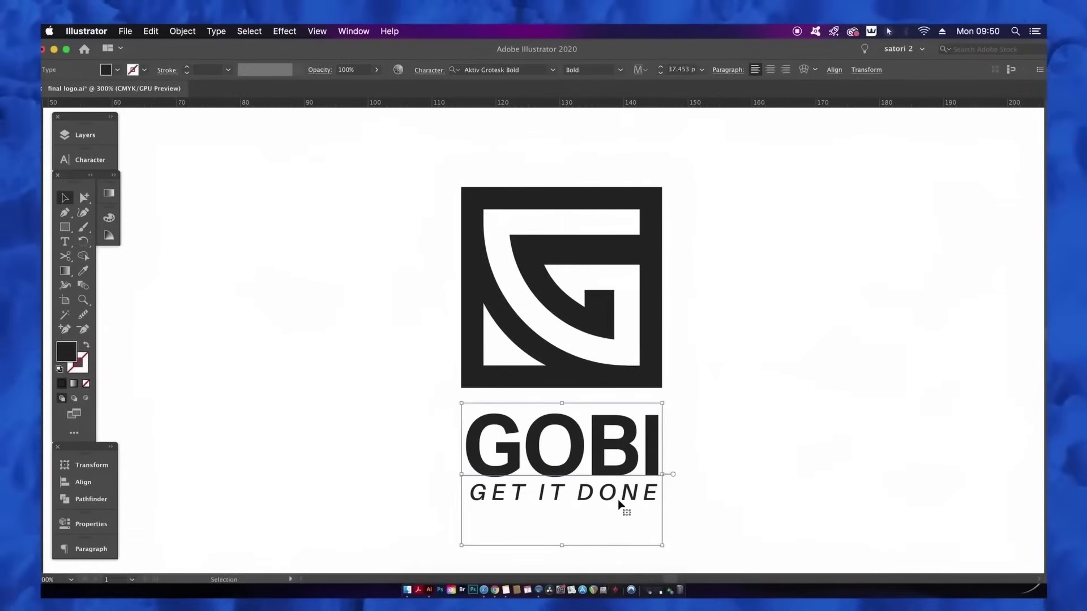
pyautogui.click(699, 470)
pyautogui.click(659, 496)
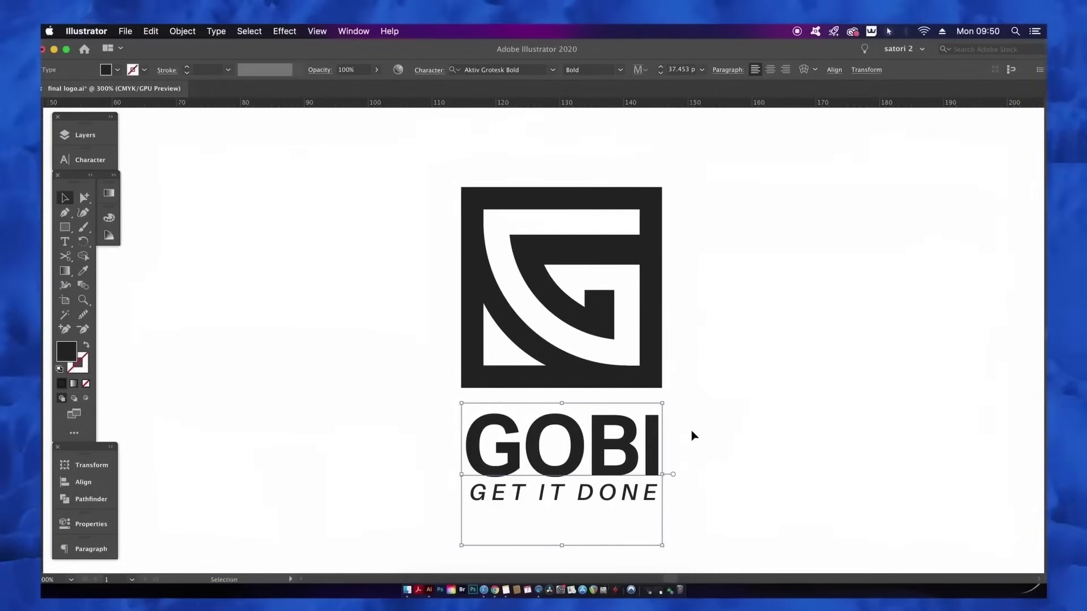
pyautogui.moveTo(709, 438); pyautogui.dragTo(737, 452)
pyautogui.click(651, 488)
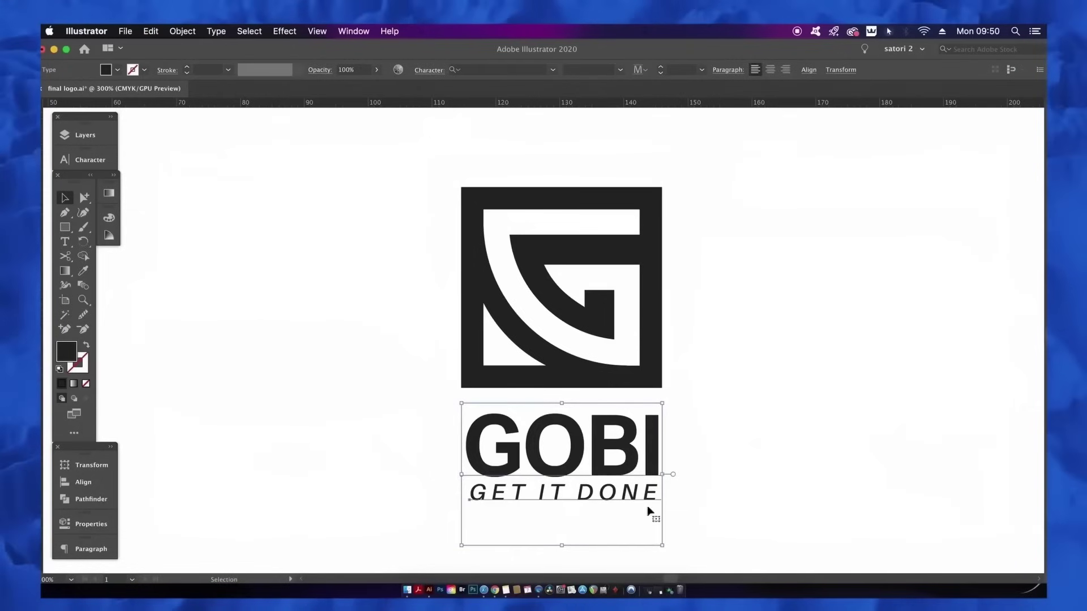
# Enable Type Object Selection by Path Only in the Type preferences and select the GET IT DONE tagline by its baseline.
pyautogui.click(86, 31)
pyautogui.moveTo(111, 63)
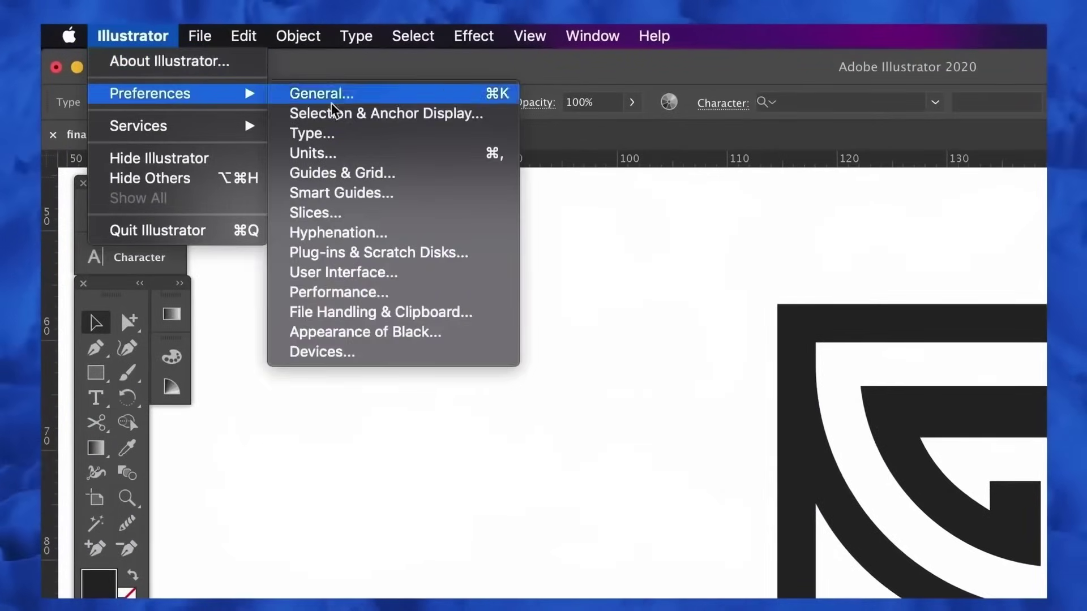
pyautogui.click(396, 136)
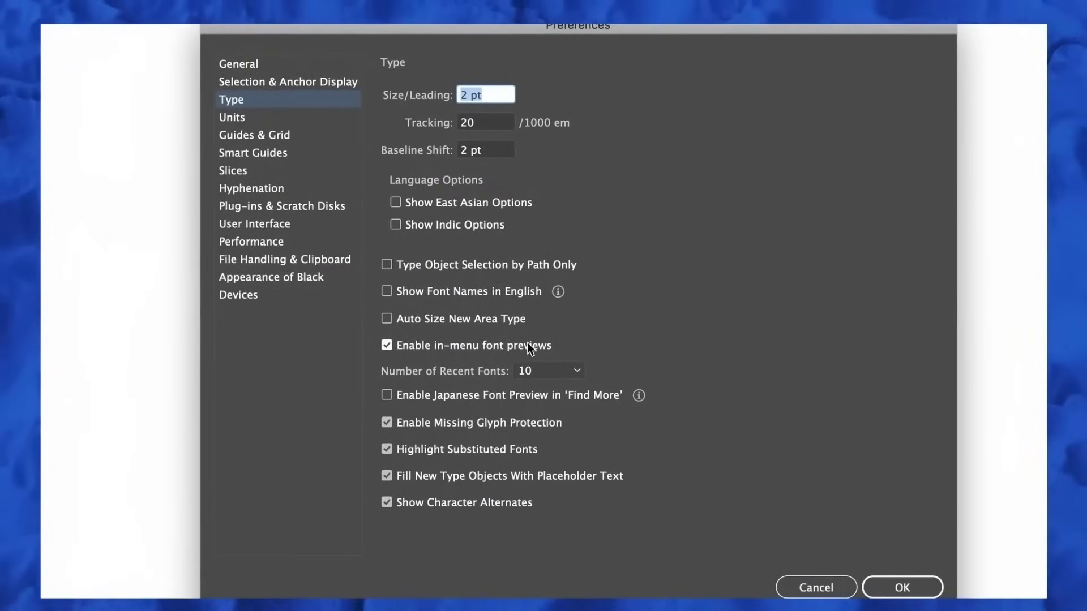
pyautogui.click(510, 265)
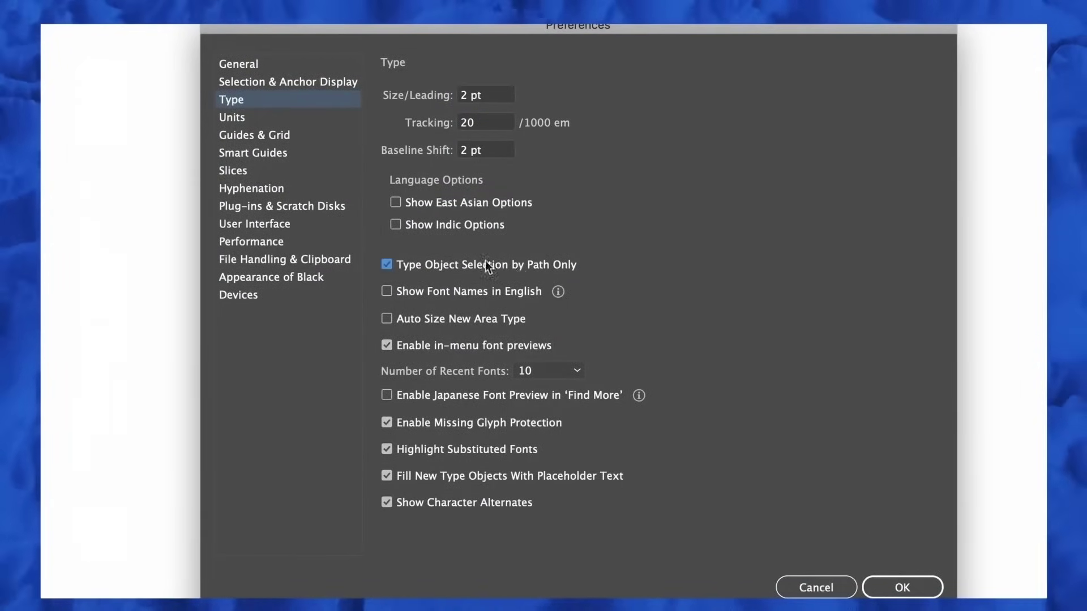
pyautogui.click(902, 587)
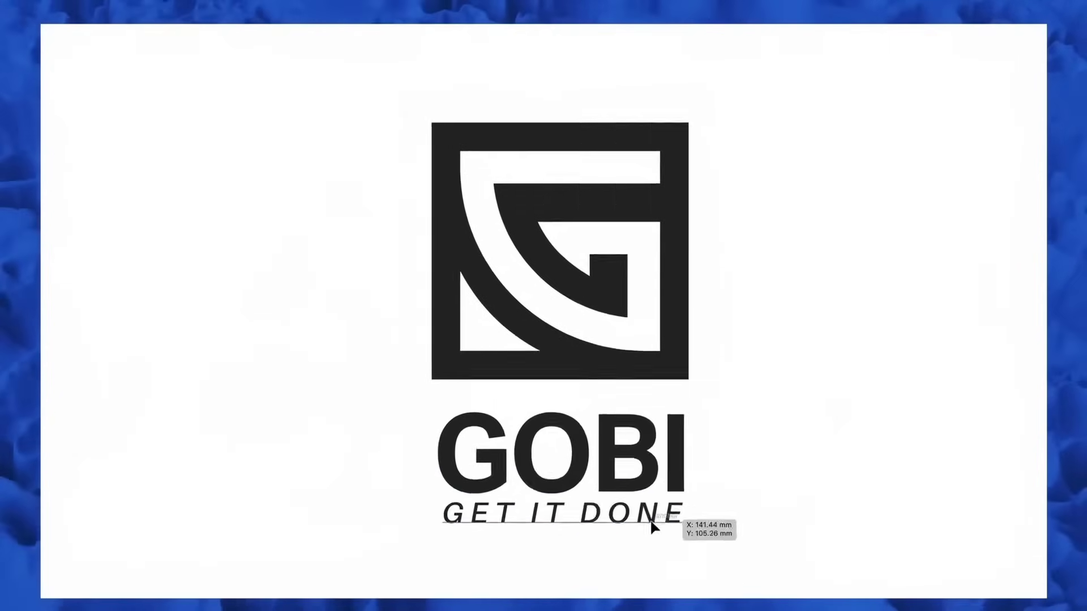
pyautogui.click(710, 595)
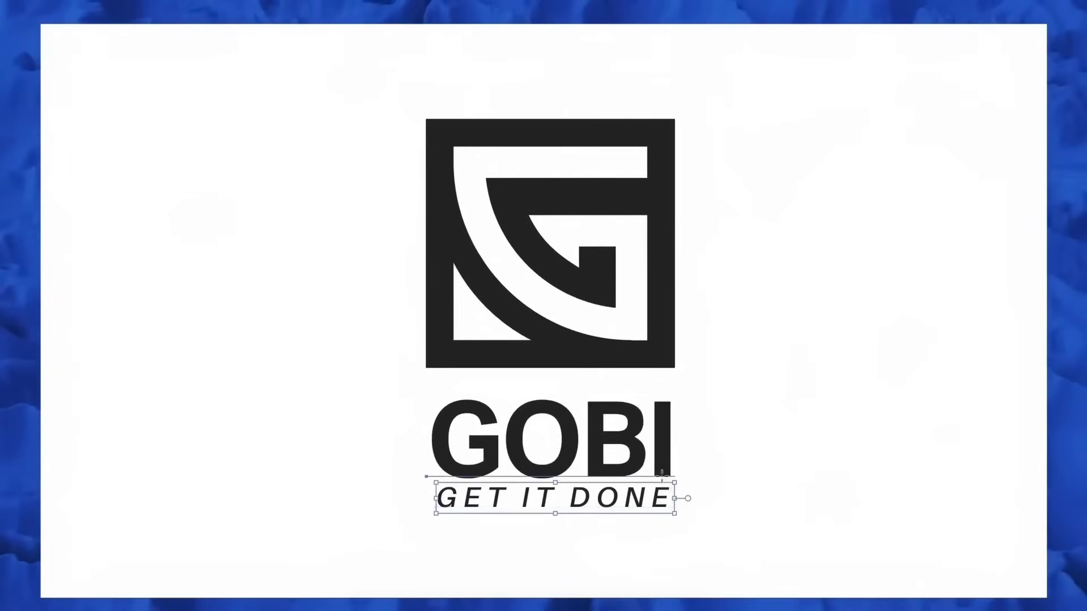
pyautogui.click(666, 475)
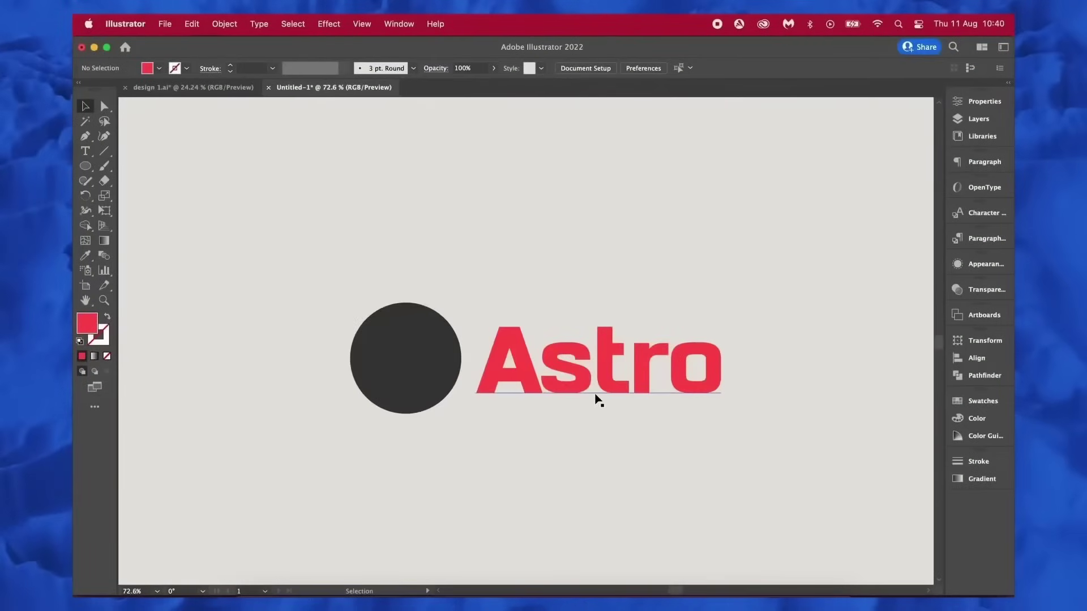
# Move the Astro text slightly closer to the dark circle and check the circle's height in its transform properties.
pyautogui.moveTo(599, 391)
pyautogui.mouseDown()
pyautogui.moveTo(478, 381)
pyautogui.moveTo(481, 408)
pyautogui.moveTo(515, 413)
pyautogui.moveTo(509, 376)
pyautogui.moveTo(589, 389)
pyautogui.mouseUp()
pyautogui.click(418, 317)
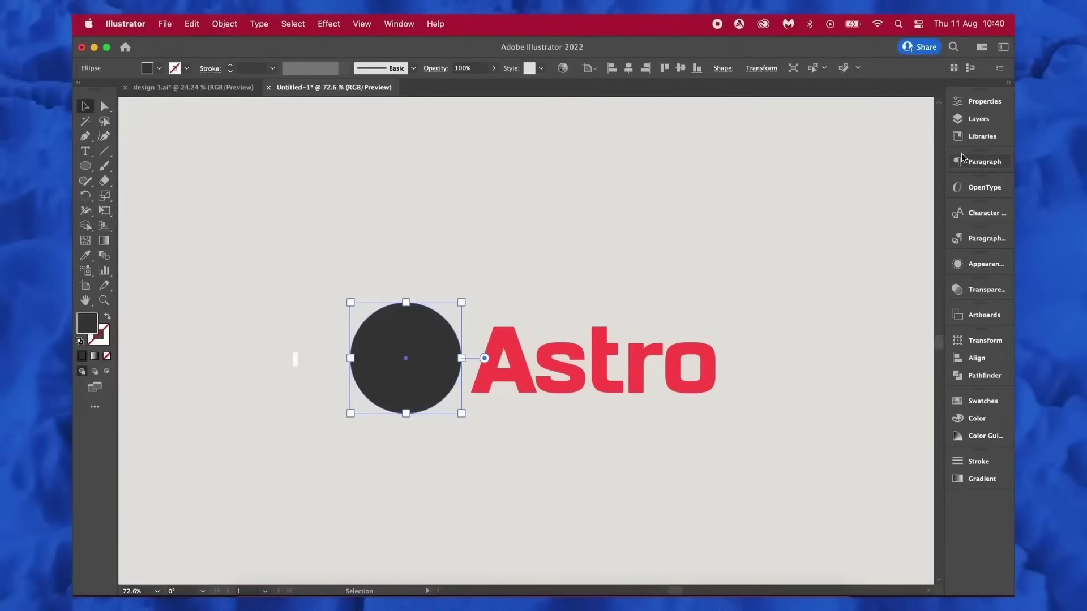
pyautogui.click(988, 102)
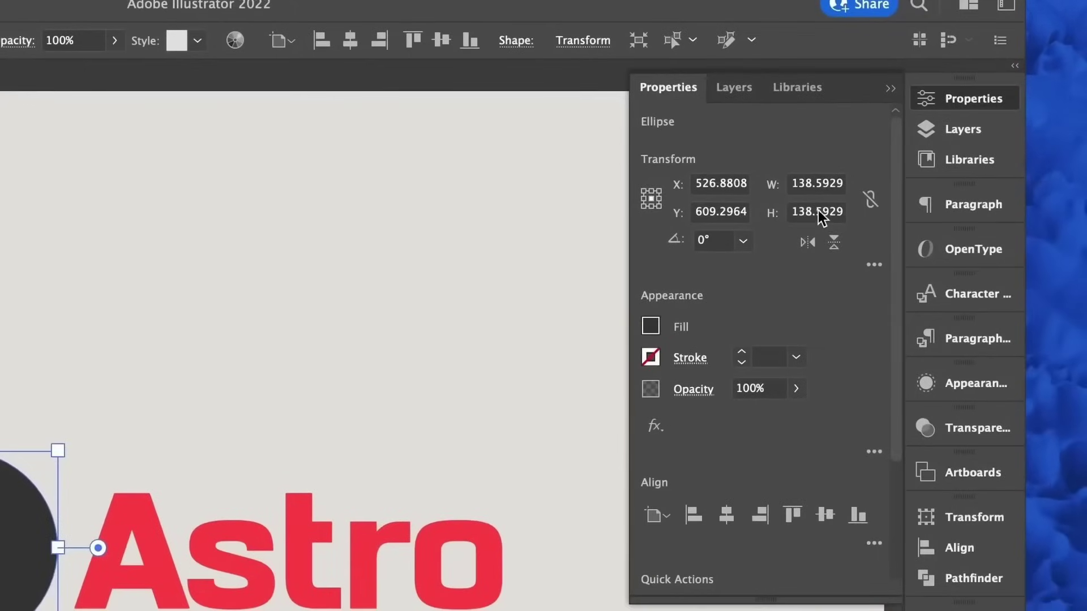
pyautogui.click(816, 211)
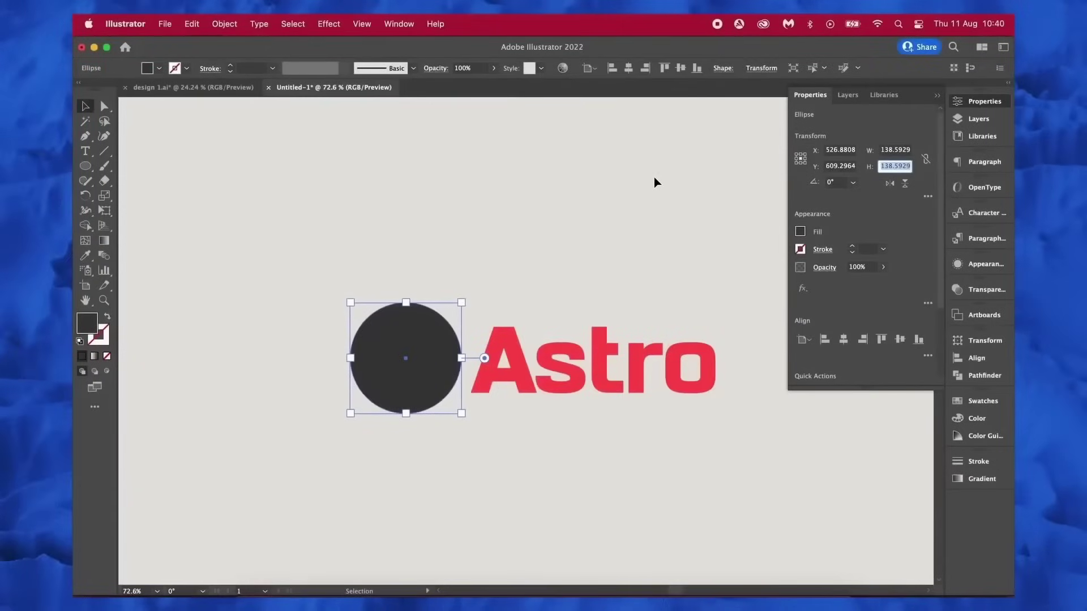
pyautogui.click(626, 208)
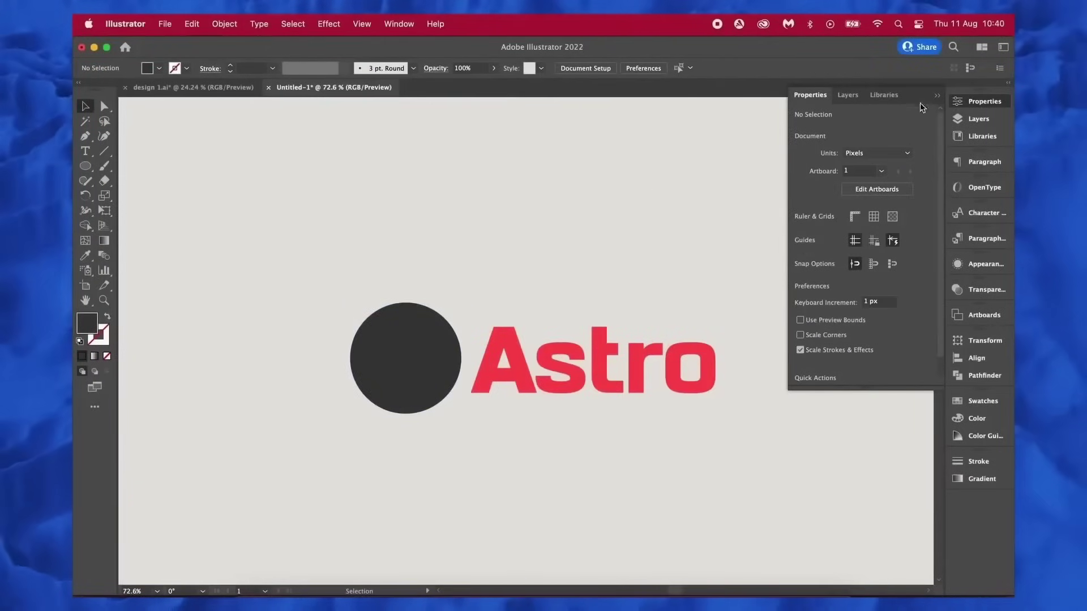
# Show the font height options for the Astro text and use Cap Height as its size reference.
pyautogui.click(778, 228)
pyautogui.click(583, 346)
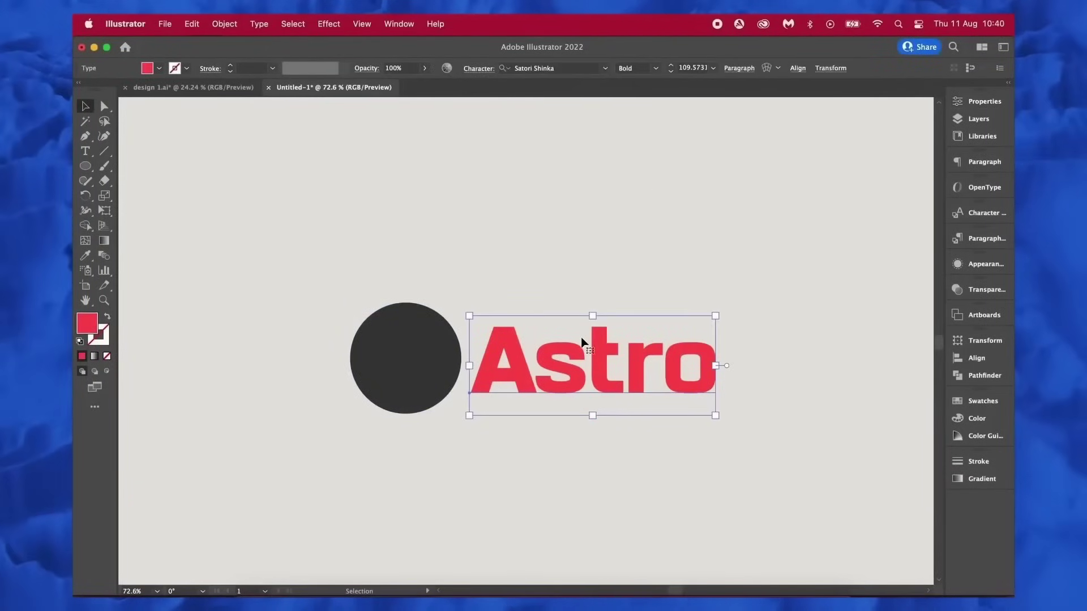
pyautogui.press('super+t')
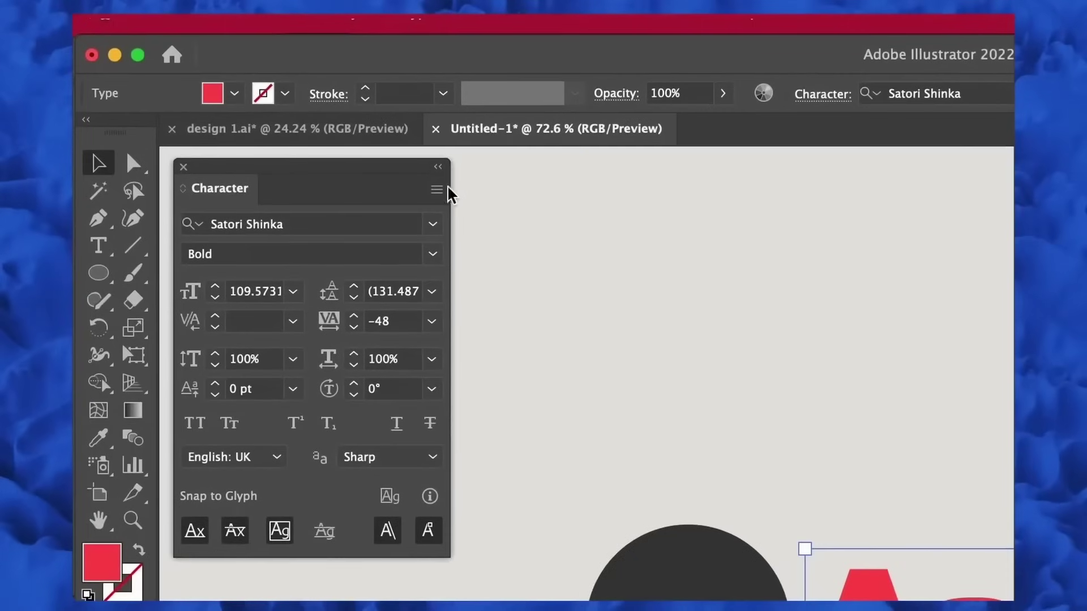
pyautogui.click(269, 120)
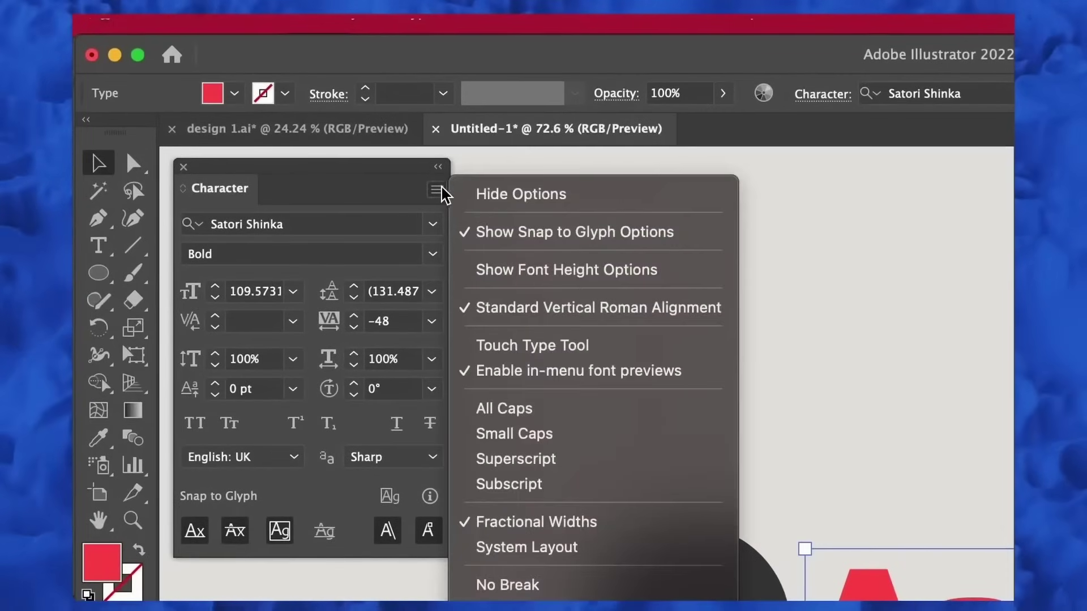
pyautogui.click(679, 276)
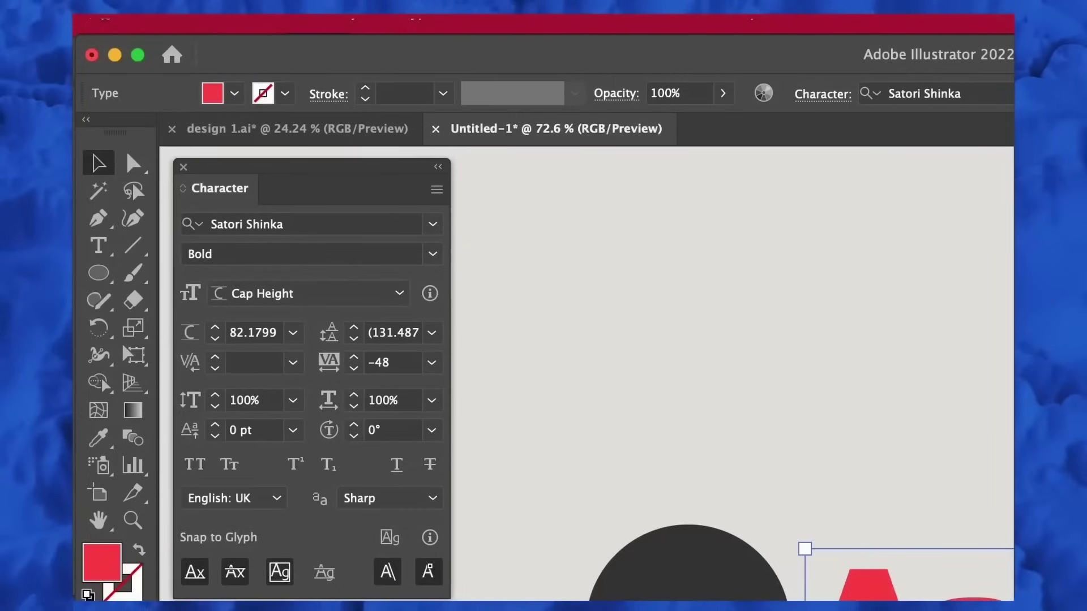
pyautogui.click(385, 293)
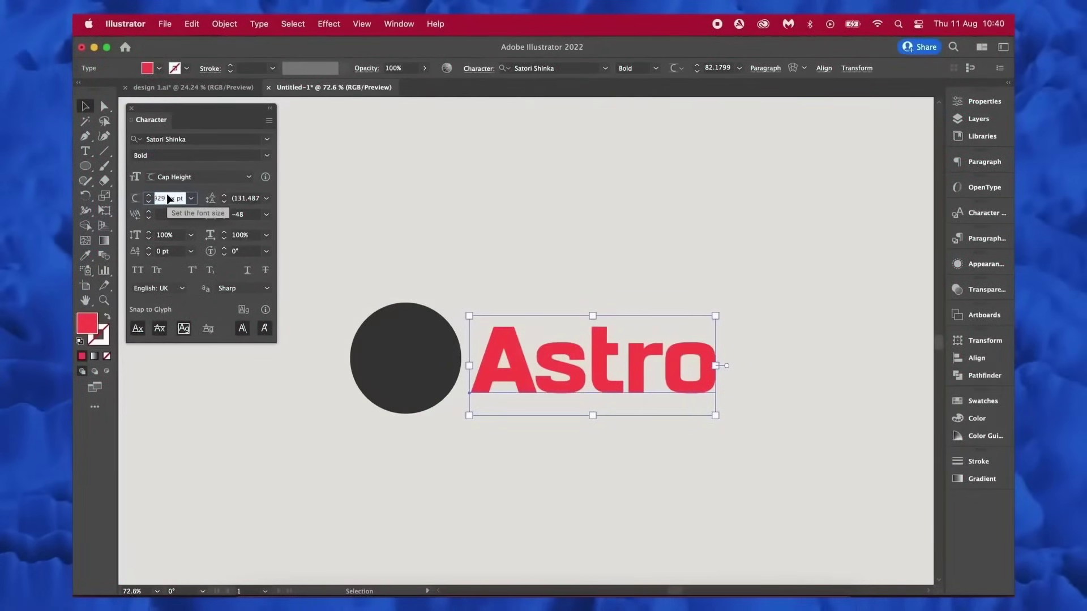
# Set the Astro text's cap height to the circle's height of 138.5929.
pyautogui.press('Return')
pyautogui.click(182, 200)
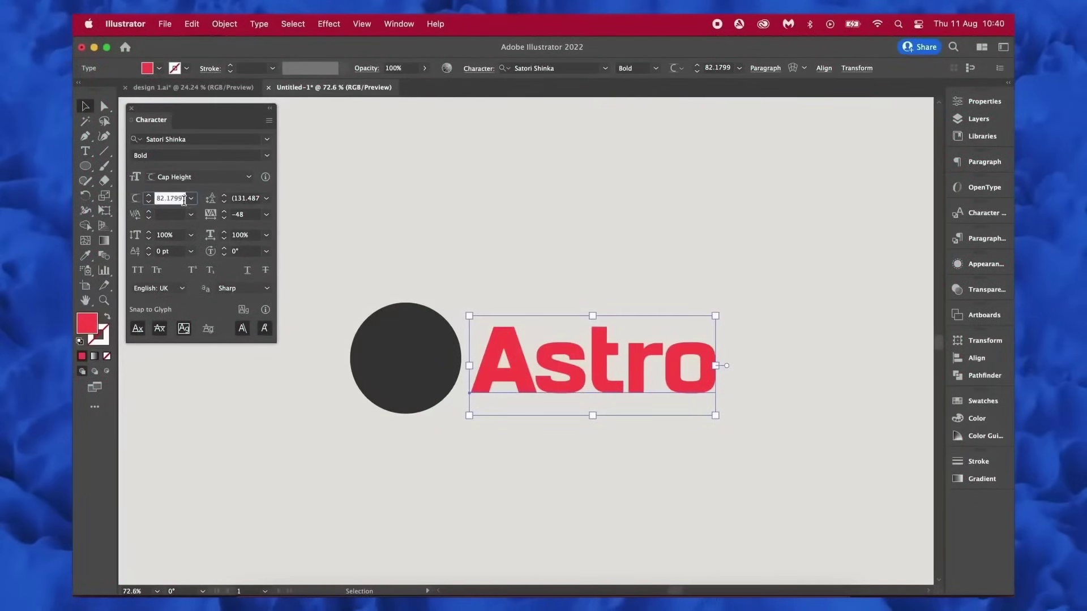
pyautogui.doubleClick(182, 199)
pyautogui.press('super+v')
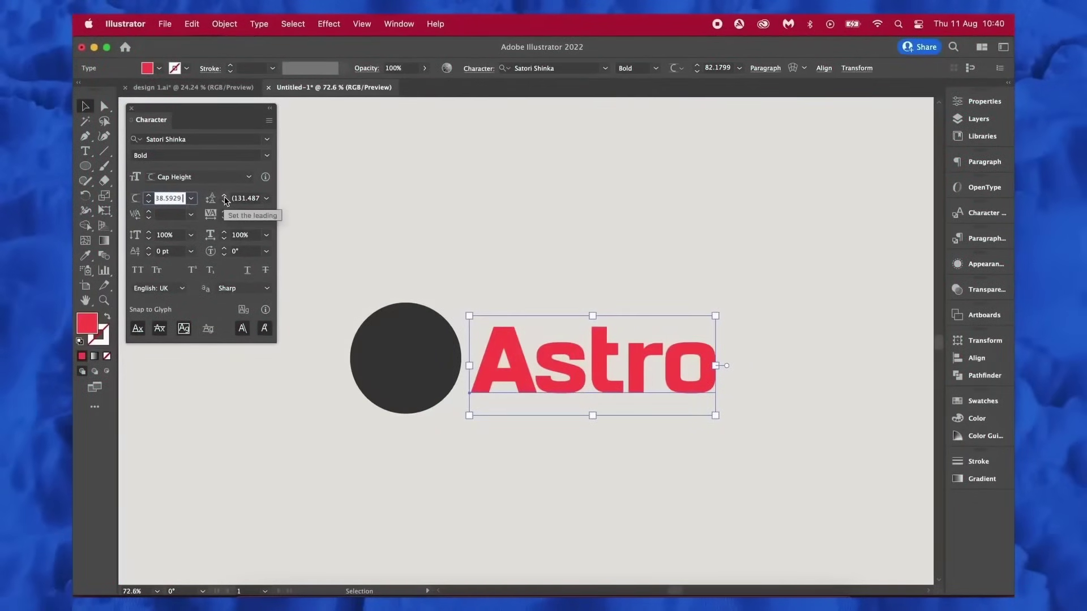
pyautogui.press('Return')
# Move the Astro text over the dark circle to compare their heights, and bring it back beside the circle.
pyautogui.click(631, 242)
pyautogui.moveTo(591, 345); pyautogui.dragTo(473, 367)
pyautogui.scroll(5, 474, 367)
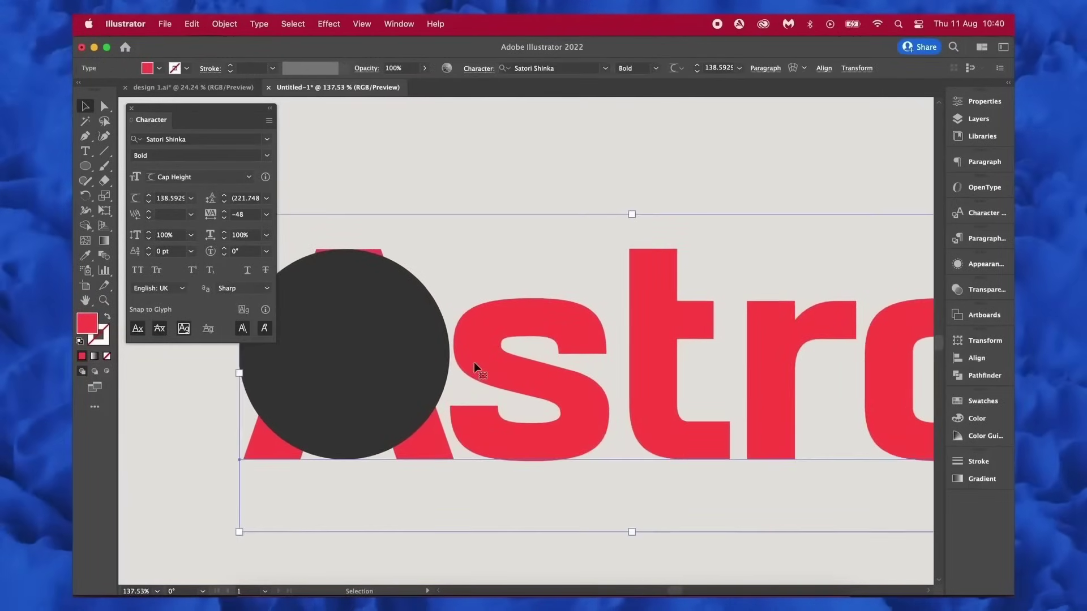
pyautogui.scroll(-5, 474, 362)
pyautogui.moveTo(474, 363); pyautogui.dragTo(579, 362)
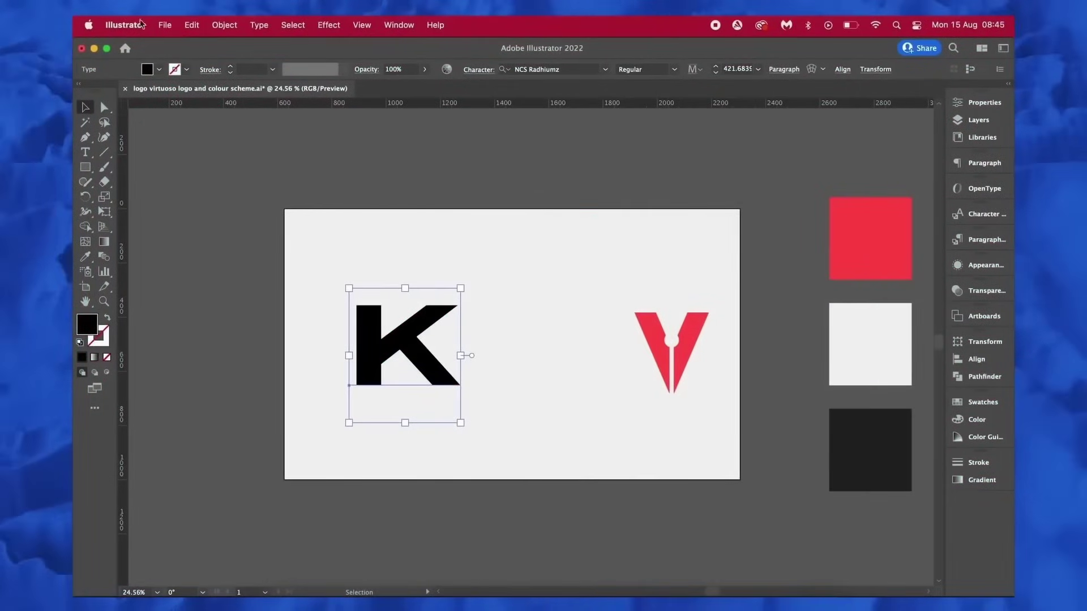
# Check the Smart Guides display options in the preferences and accept them.
pyautogui.press('super+k')
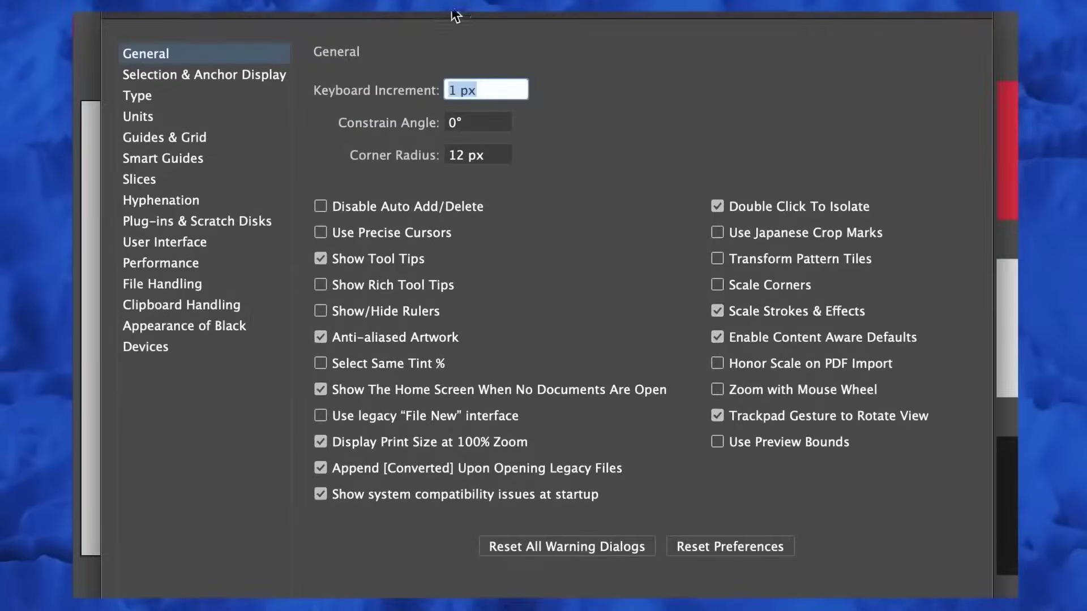
pyautogui.click(131, 117)
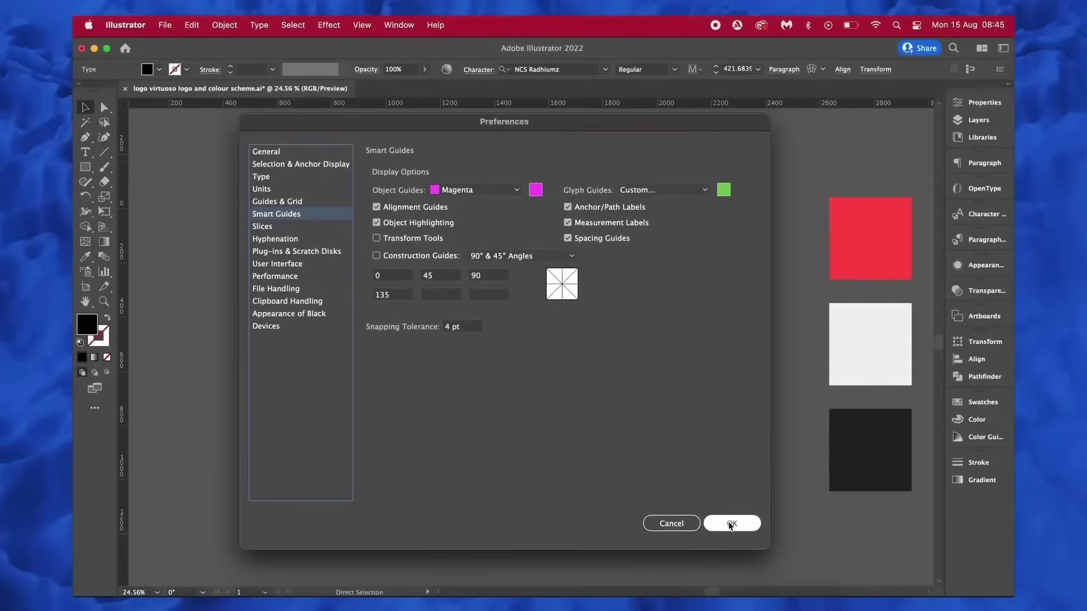
pyautogui.click(731, 524)
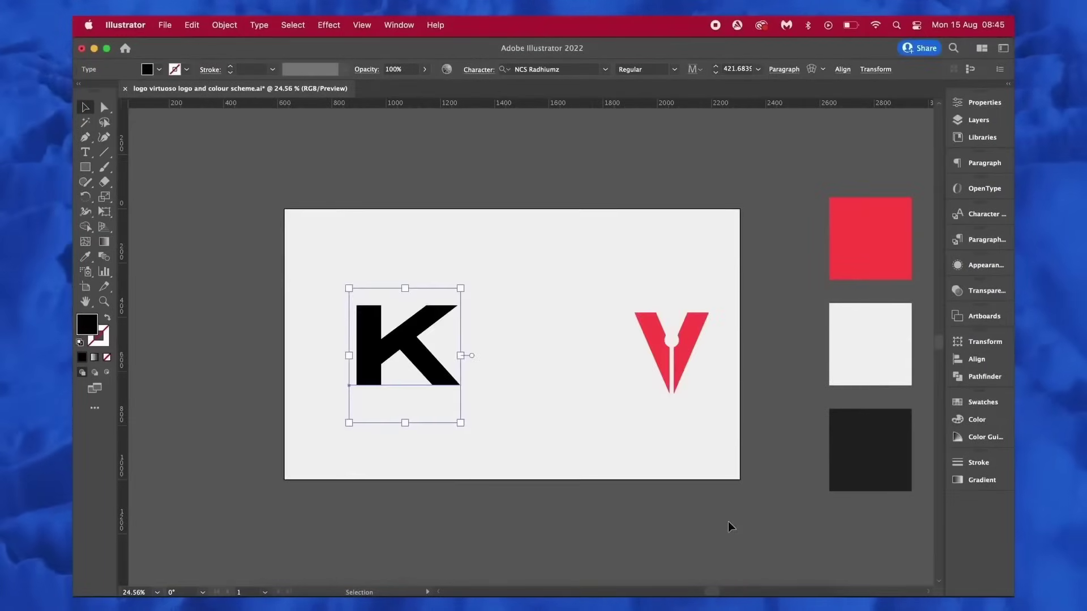
# Move the red V mark next to the K and snap its top edge to the top of the letter.
pyautogui.moveTo(594, 274); pyautogui.dragTo(527, 336)
pyautogui.scroll(5, 522, 347)
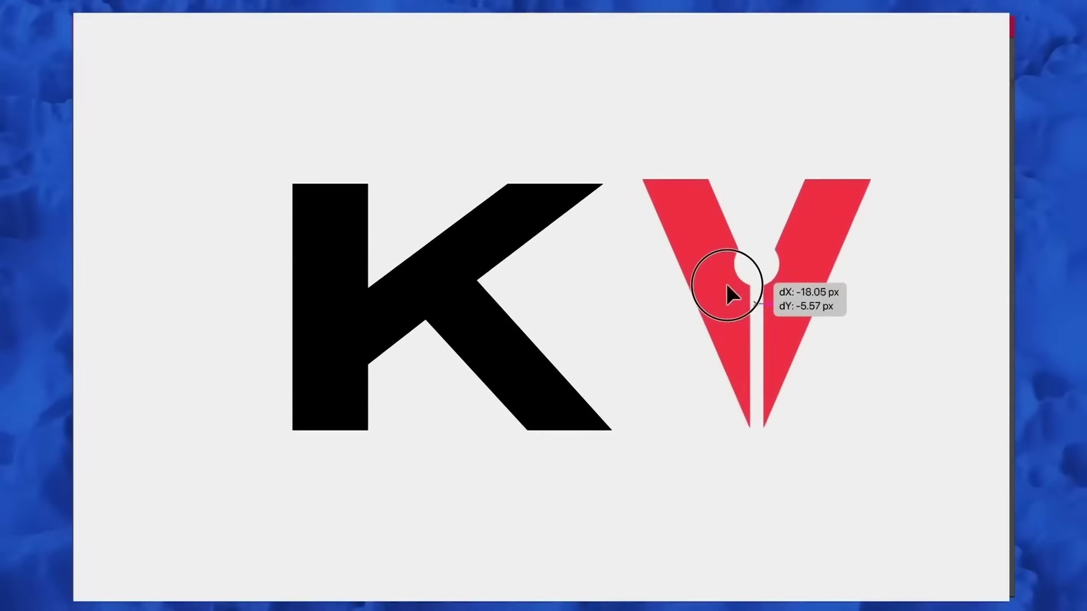
pyautogui.moveTo(726, 284); pyautogui.dragTo(718, 291)
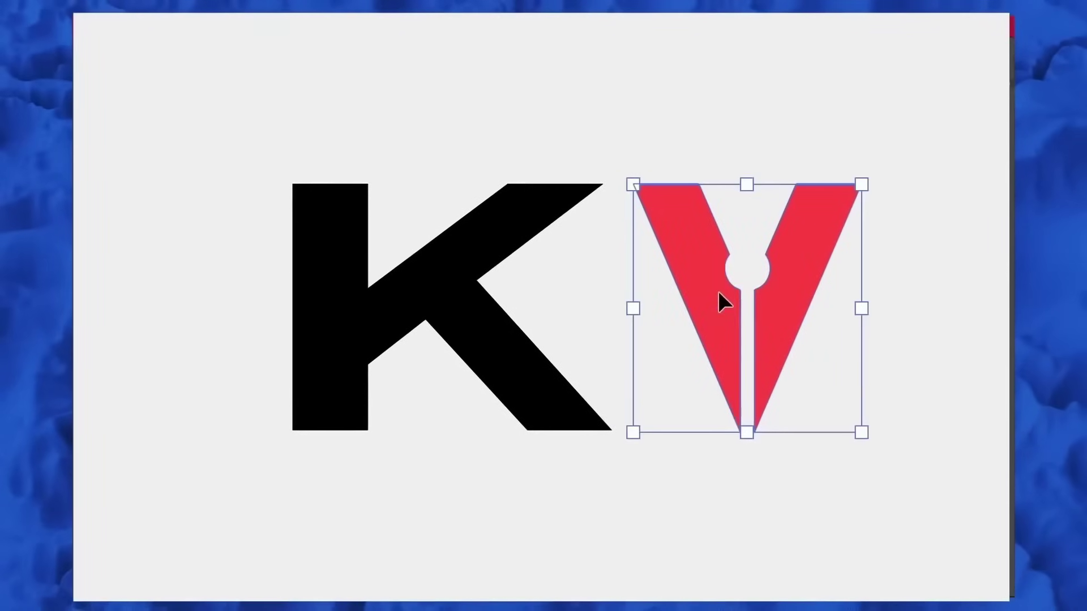
pyautogui.moveTo(861, 434)
pyautogui.mouseDown()
pyautogui.moveTo(910, 470)
pyautogui.moveTo(853, 429)
pyautogui.moveTo(861, 441)
pyautogui.mouseUp()
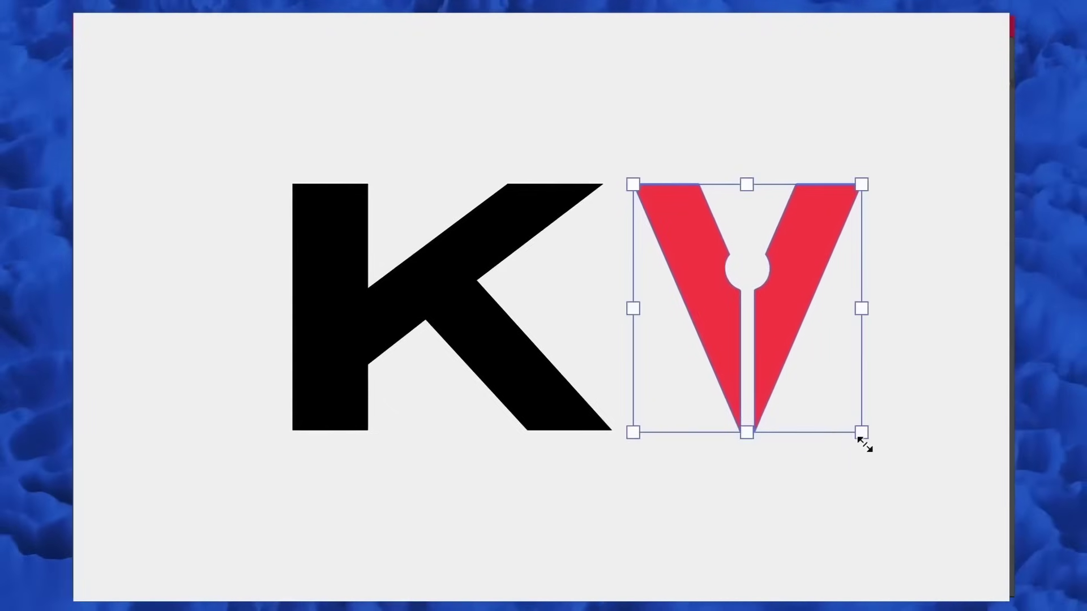
# Place the red V mark below the K with left edges aligned and scale it to match the letter's width.
pyautogui.moveTo(789, 321); pyautogui.dragTo(513, 610)
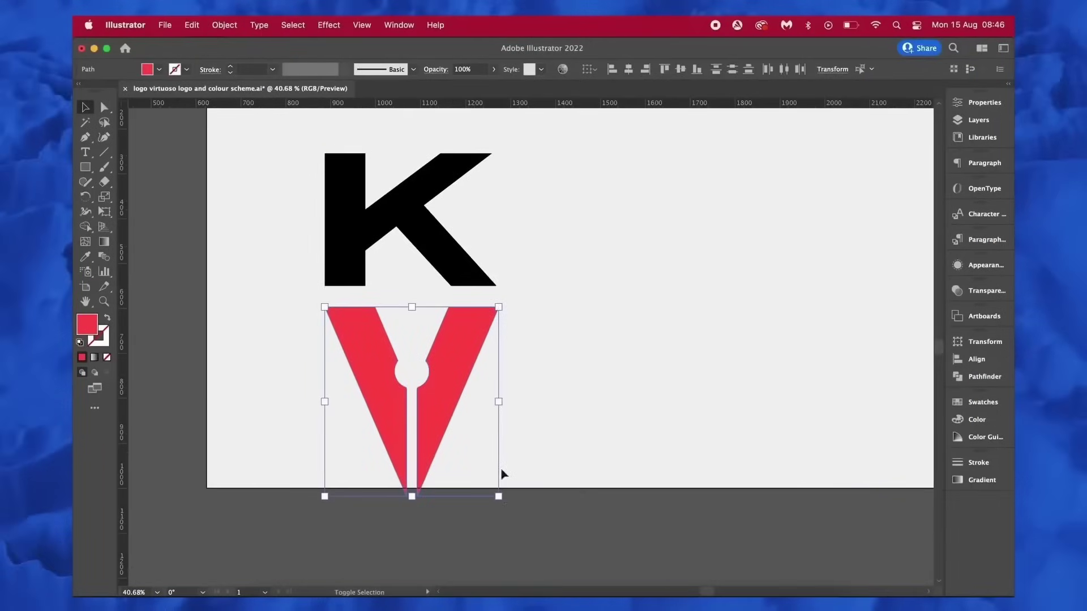
pyautogui.moveTo(498, 497)
pyautogui.mouseDown()
pyautogui.moveTo(517, 509)
pyautogui.moveTo(485, 502)
pyautogui.moveTo(497, 493)
pyautogui.mouseUp()
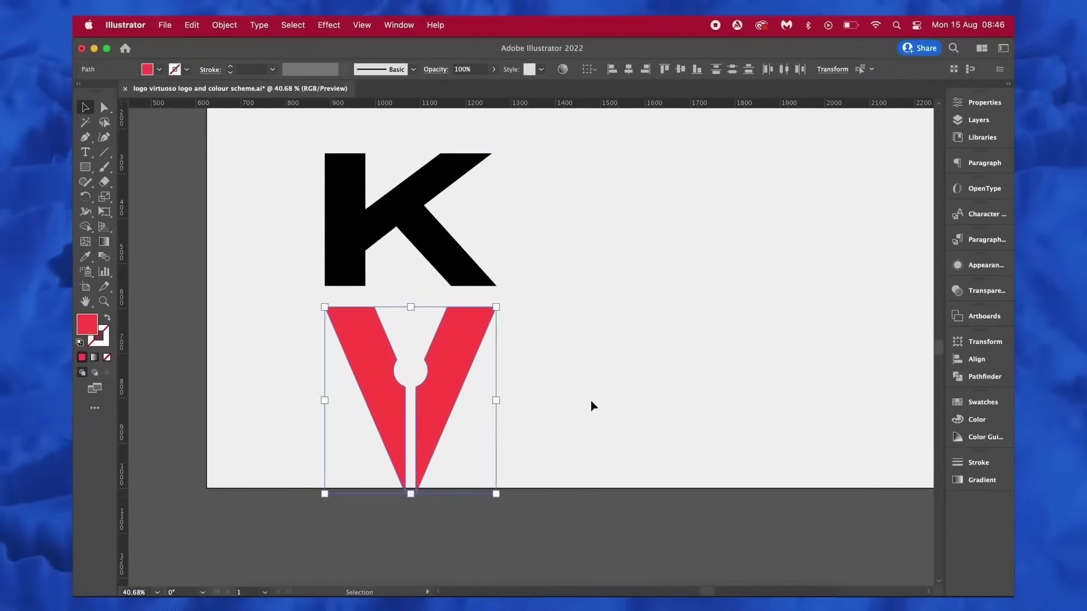
pyautogui.click(590, 406)
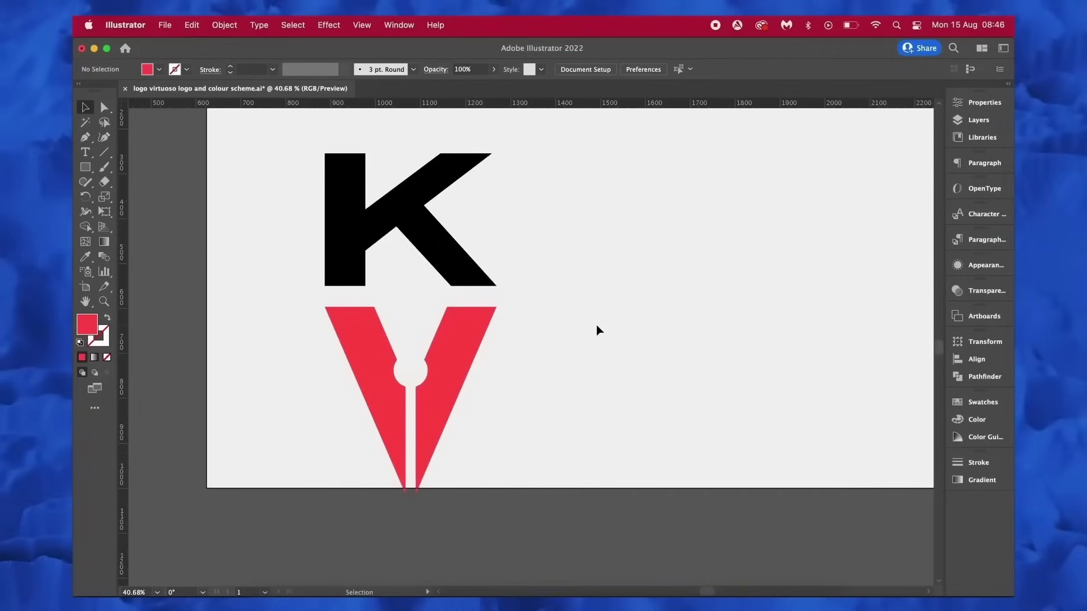
pyautogui.scroll(2, 597, 326)
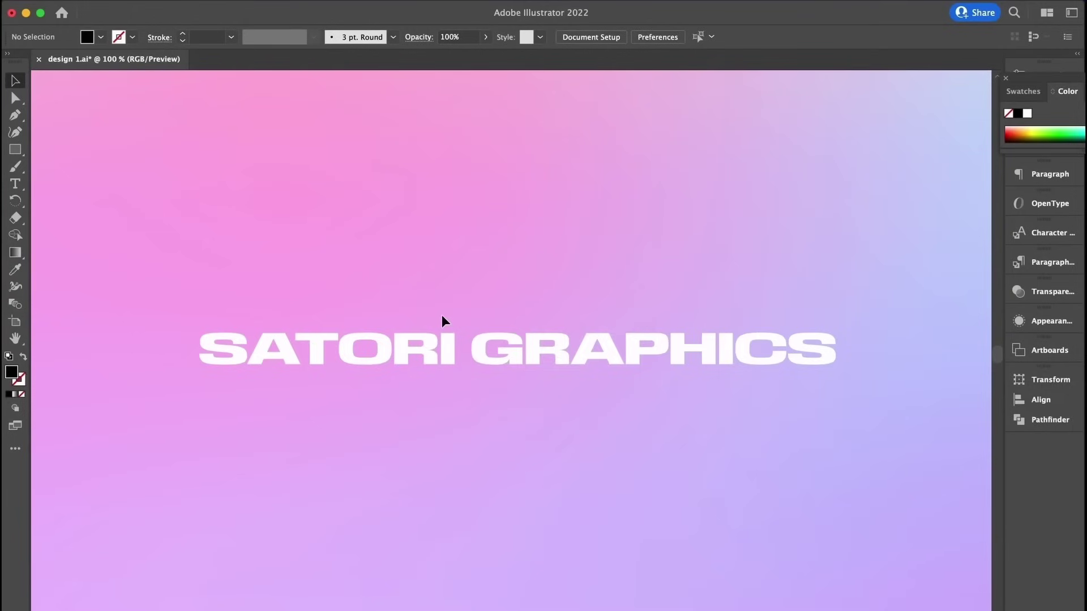
# Delete the space and the final I of SATORI in the SATORI GRAPHICS text.
pyautogui.press('t')
pyautogui.click(469, 340)
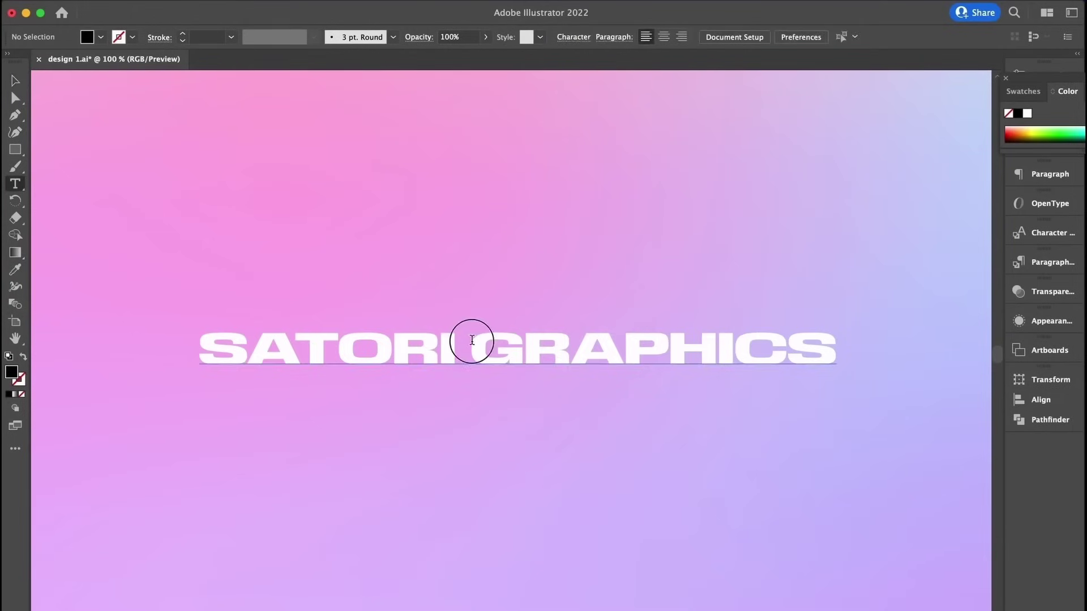
pyautogui.press('BackSpace')
pyautogui.press('BackSpace')
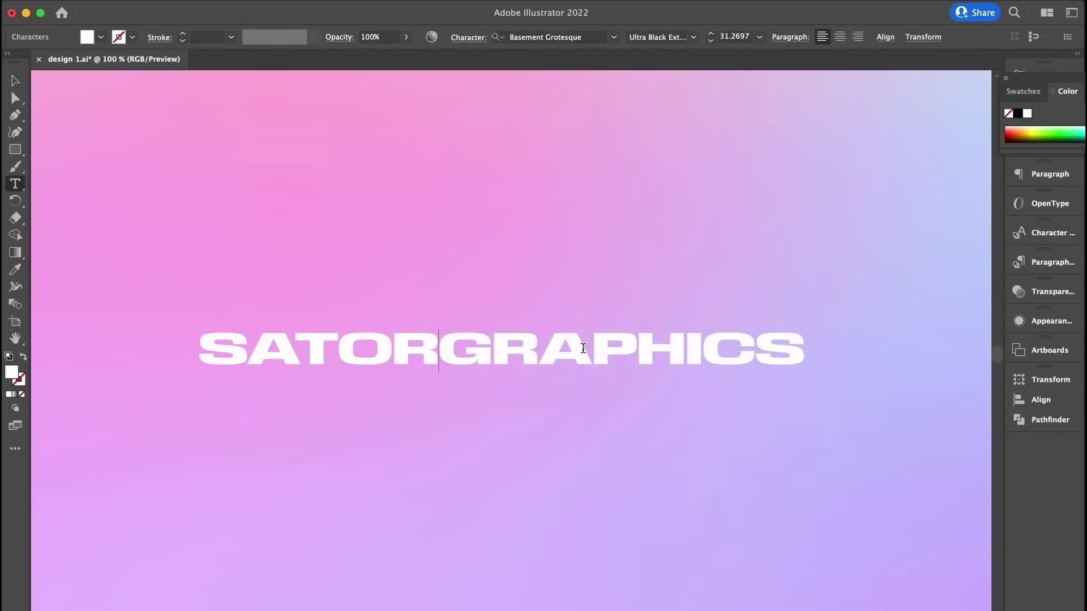
# Widen the kerning between SATOR and GRAPHICS, and delete one extra space between the words.
pyautogui.hotkey('alt', 'Right')
pyautogui.hotkey('alt', 'Right')
pyautogui.hotkey('alt', 'Right')
pyautogui.hotkey('alt', 'Right')
pyautogui.hotkey('alt', 'Right')
pyautogui.hotkey('alt', 'Right')
pyautogui.hotkey('alt', 'Right')
pyautogui.hotkey('alt', 'Right')
pyautogui.hotkey('alt', 'Right')
pyautogui.hotkey('alt', 'Right')
pyautogui.hotkey('alt', 'Right')
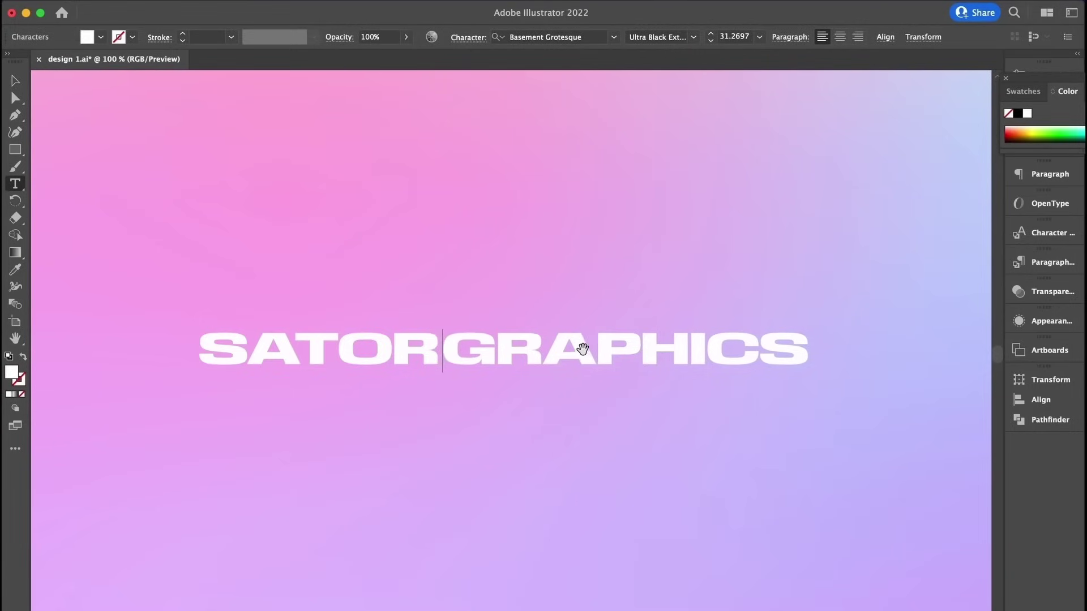
pyautogui.hotkey('alt', 'Right')
pyautogui.hotkey('alt', 'Right')
pyautogui.hotkey('alt', 'Right')
pyautogui.hotkey('alt', 'Right')
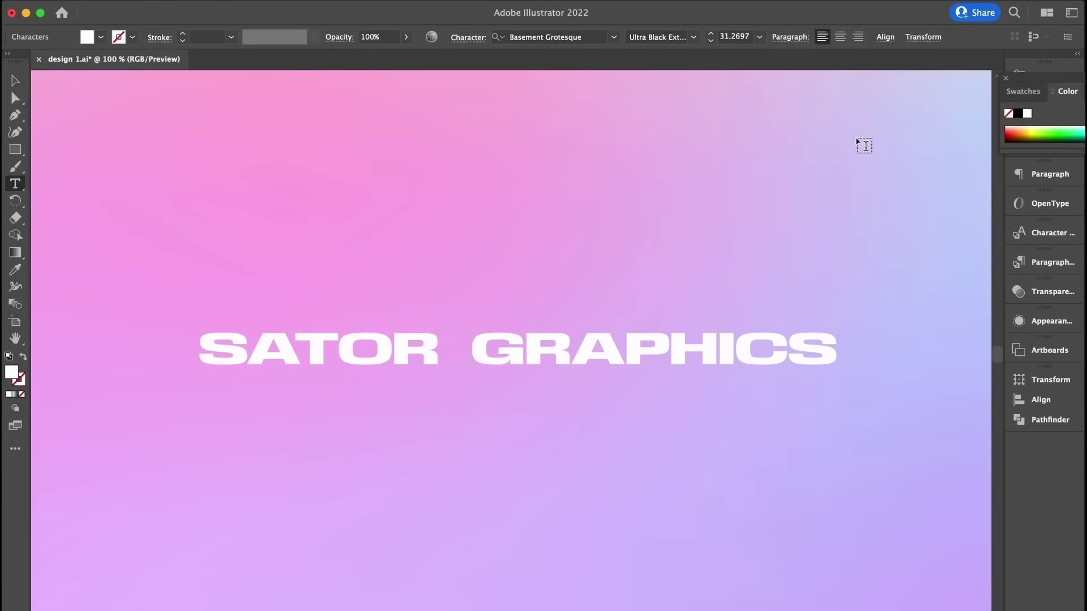
pyautogui.press('BackSpace')
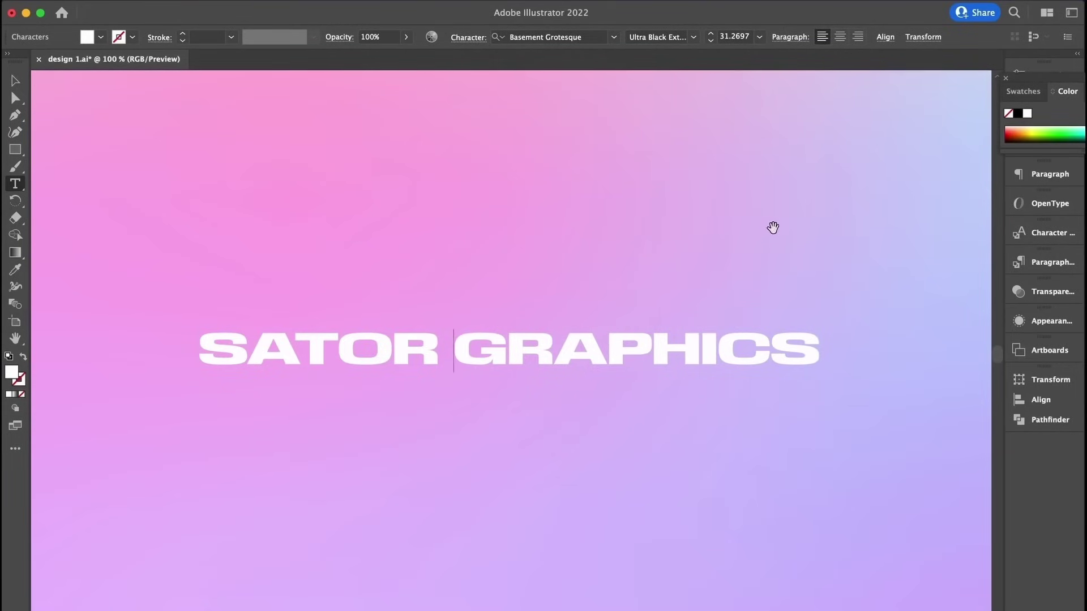
# Try moving the cube icon's outline group slightly up and to the right, and undo the move.
pyautogui.moveTo(801, 178); pyautogui.dragTo(356, 438)
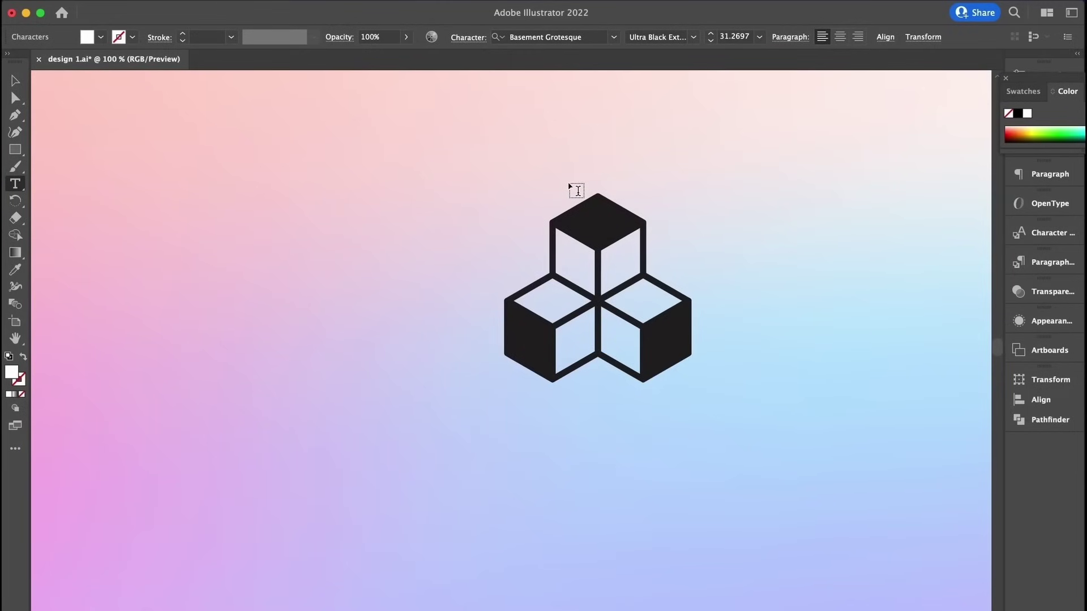
pyautogui.moveTo(566, 243)
pyautogui.mouseDown()
pyautogui.moveTo(512, 224)
pyautogui.moveTo(584, 239)
pyautogui.mouseUp()
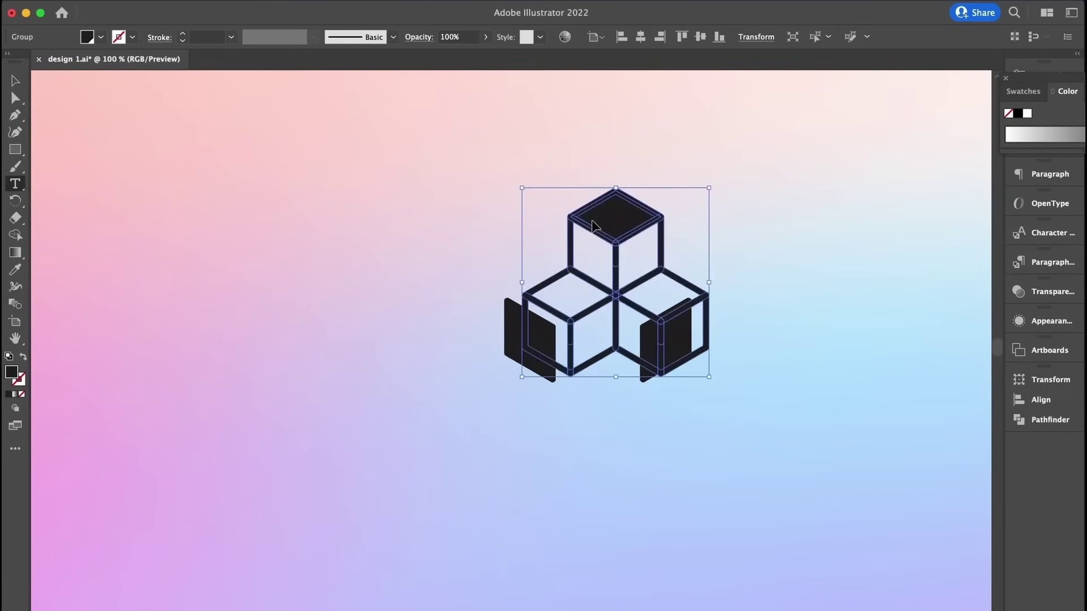
pyautogui.press('super+z')
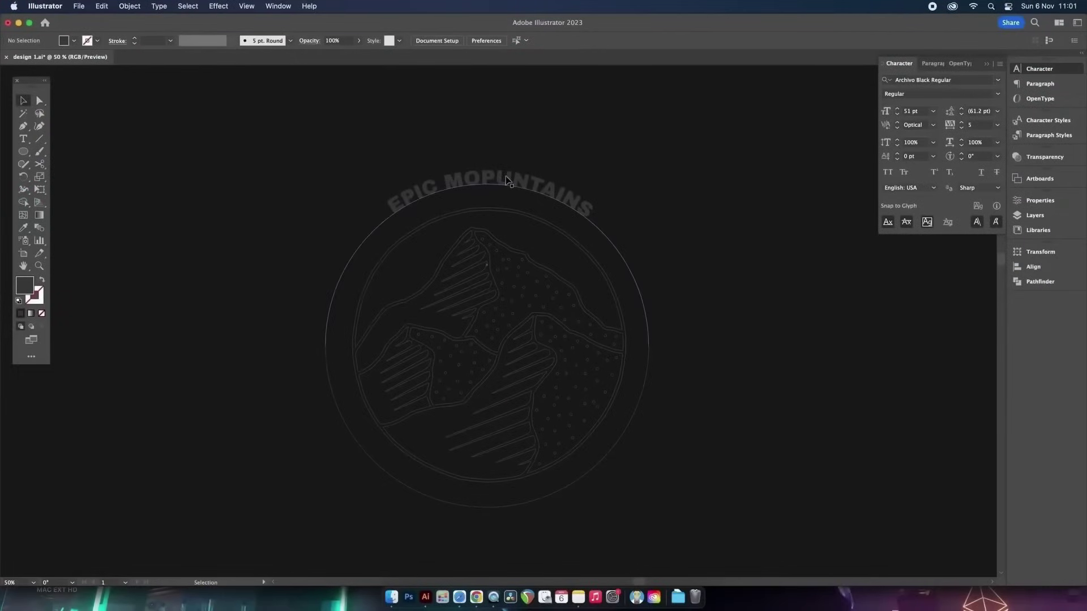
# Select the curved EPIC MOPUNTAINS text and bring up the type commands for text on a path.
pyautogui.click(507, 181)
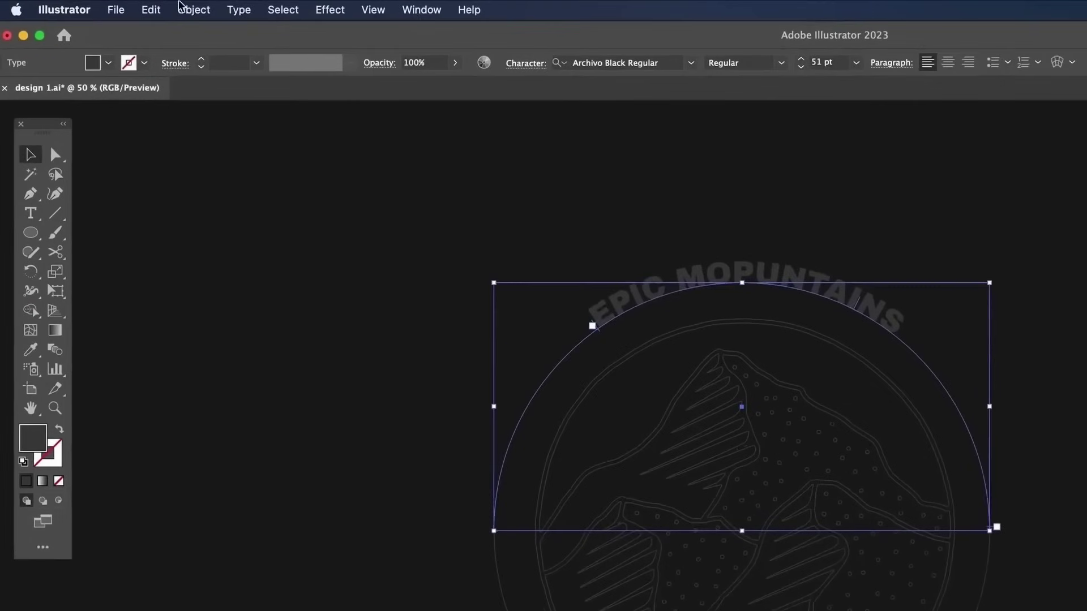
pyautogui.click(149, 10)
pyautogui.moveTo(227, 6)
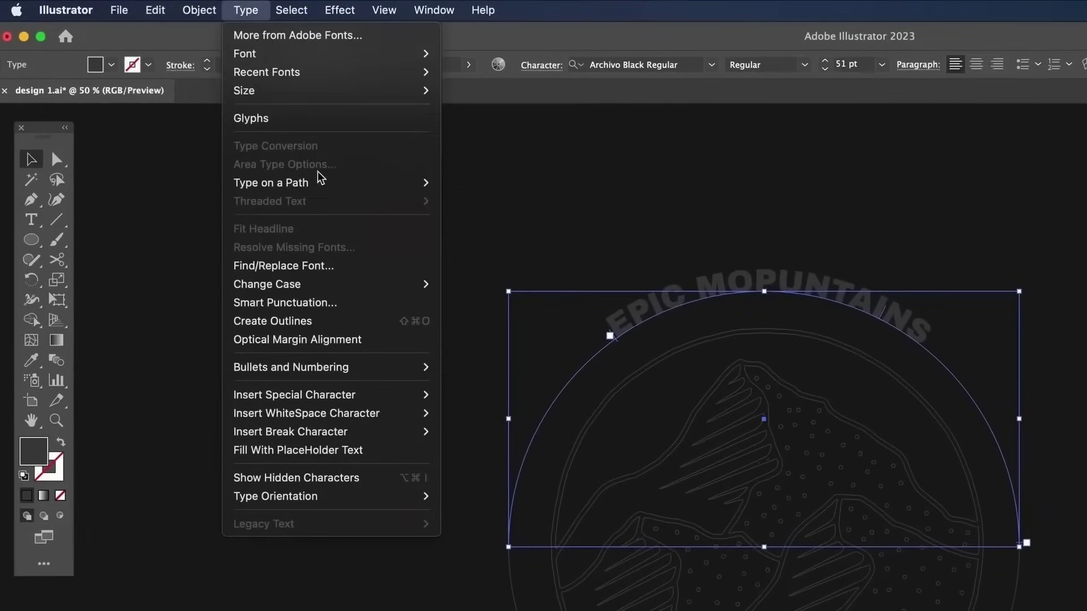
# Open the path options for the arched mountain text, preview them, turn flipping off and align the text to Center.
pyautogui.moveTo(389, 187)
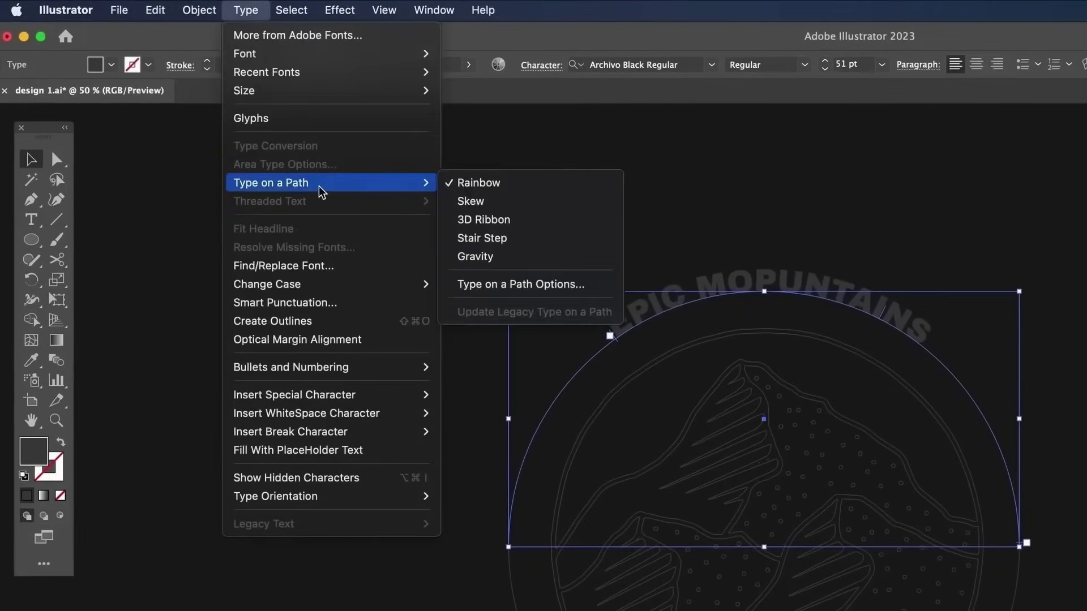
pyautogui.click(601, 289)
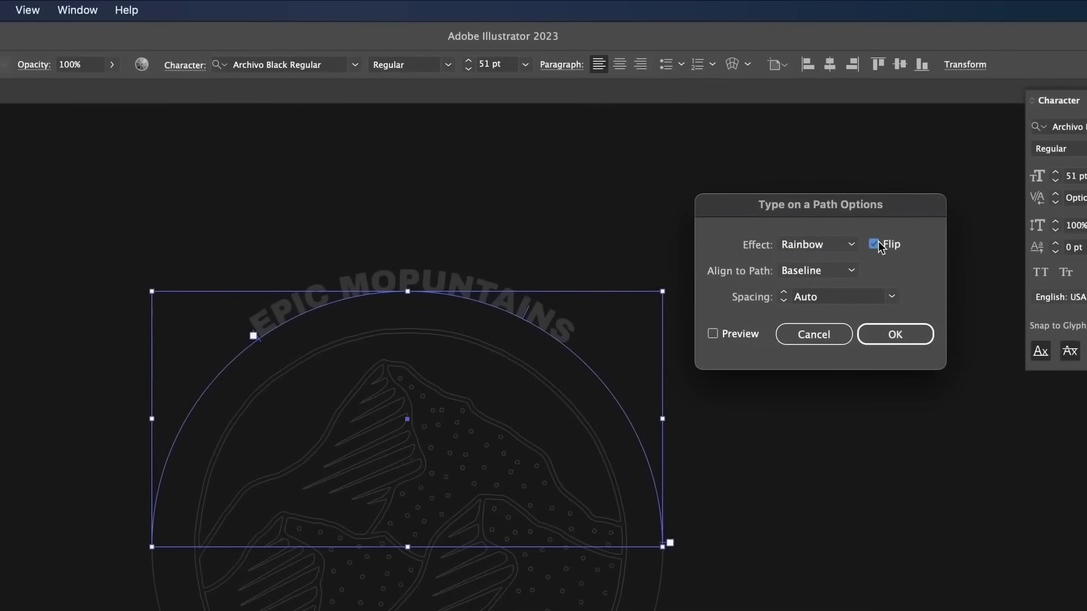
pyautogui.click(713, 334)
pyautogui.click(883, 242)
pyautogui.click(834, 271)
pyautogui.click(834, 323)
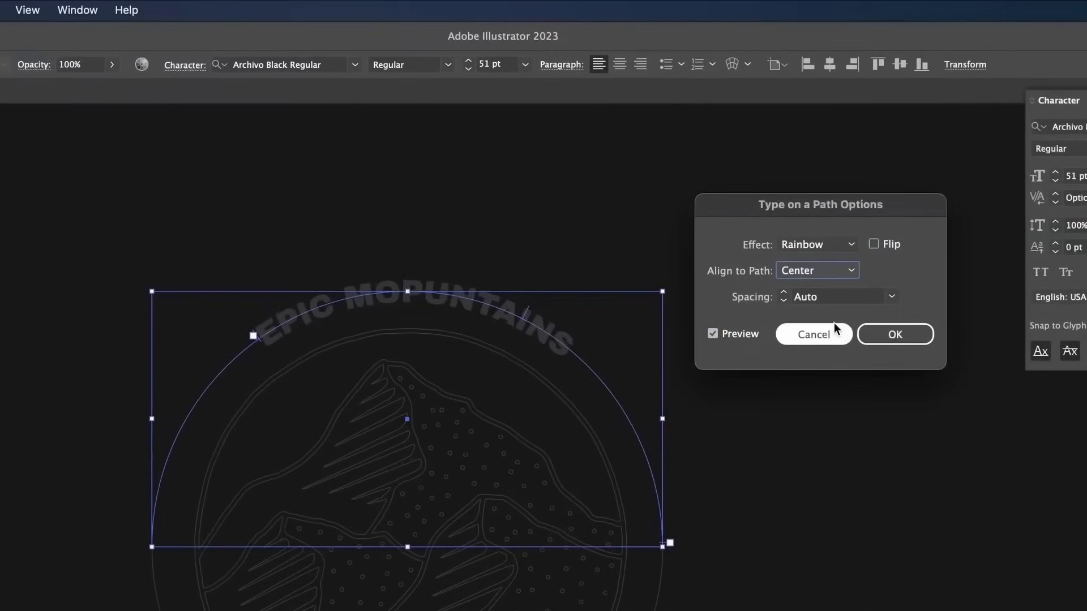
# Try the Descender and Ascender path alignments on the arched text, return to Center and keep the spacing at Auto.
pyautogui.click(848, 271)
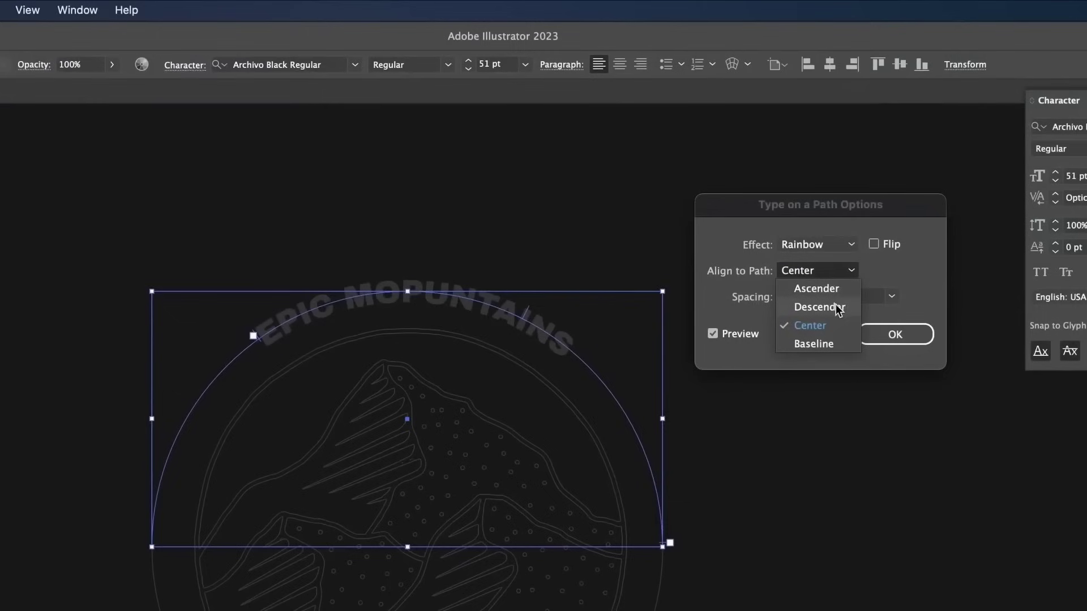
pyautogui.click(837, 308)
pyautogui.click(847, 275)
pyautogui.click(842, 289)
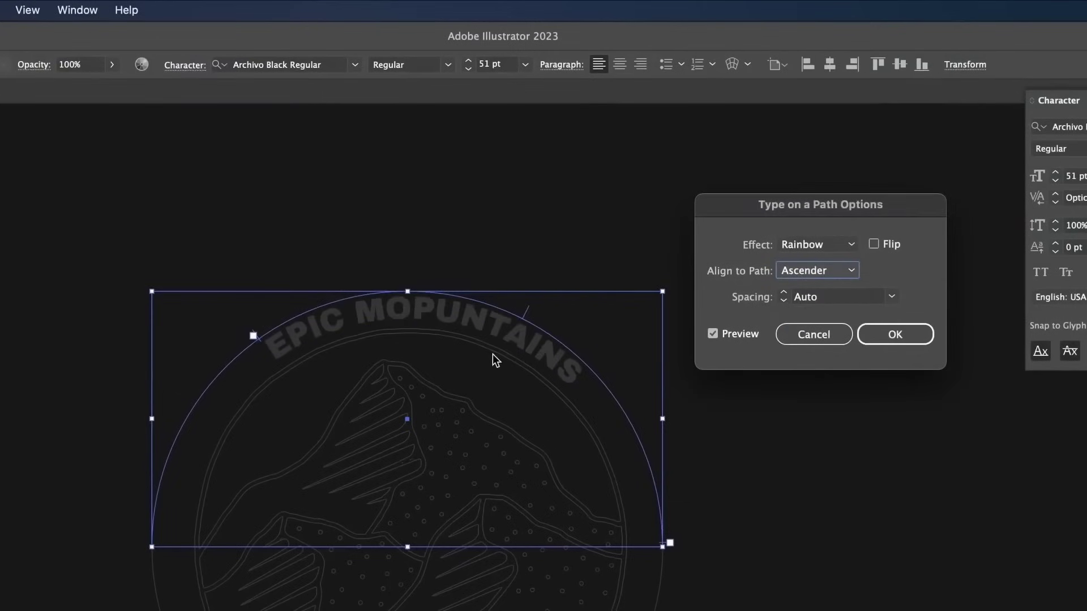
pyautogui.click(820, 272)
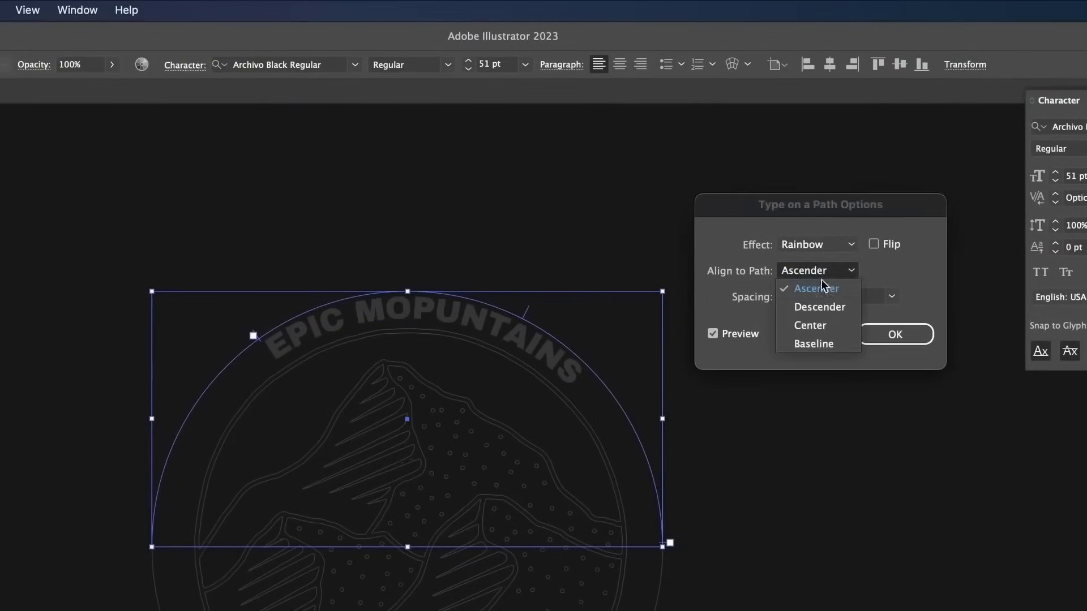
pyautogui.click(832, 325)
pyautogui.click(890, 300)
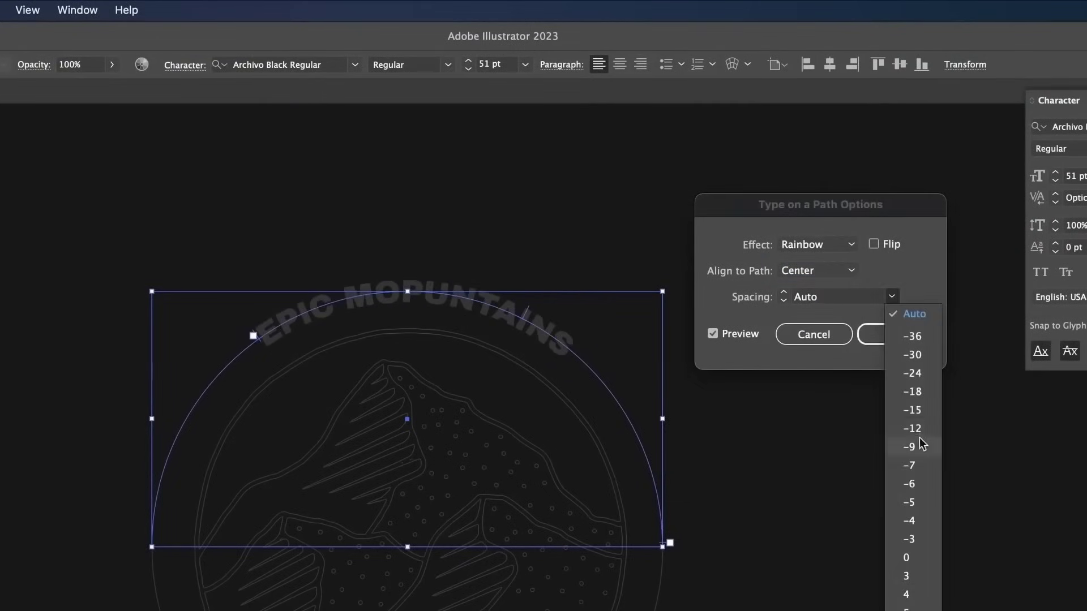
pyautogui.click(930, 278)
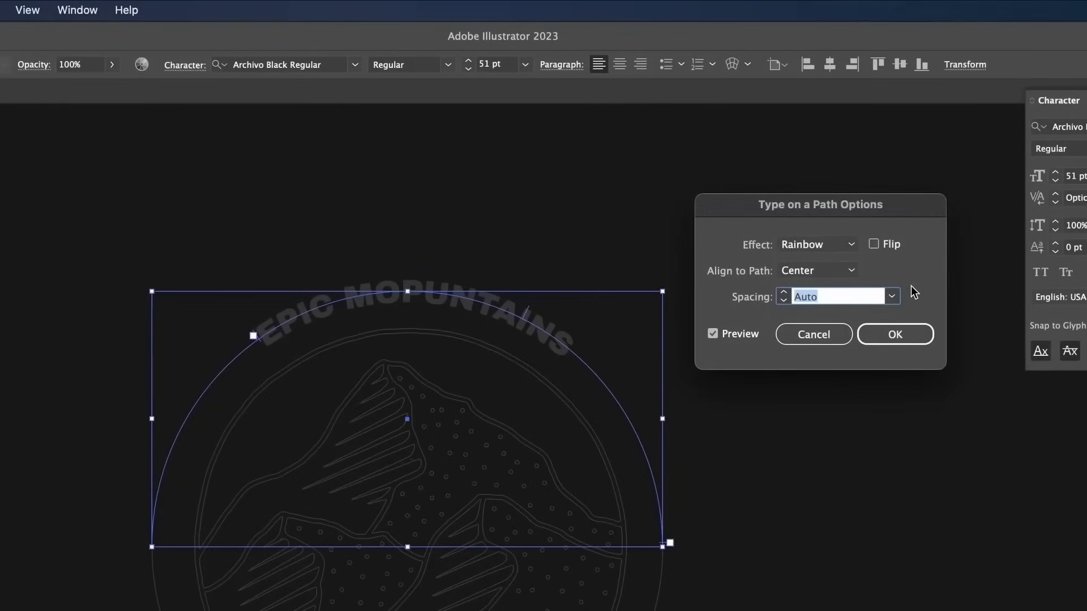
# Try the Skew, 3D Ribbon, Stair Step and Gravity effects on the arched text and return to Rainbow.
pyautogui.click(803, 244)
pyautogui.click(837, 282)
pyautogui.click(837, 244)
pyautogui.click(834, 300)
pyautogui.click(843, 244)
pyautogui.click(840, 318)
pyautogui.click(840, 245)
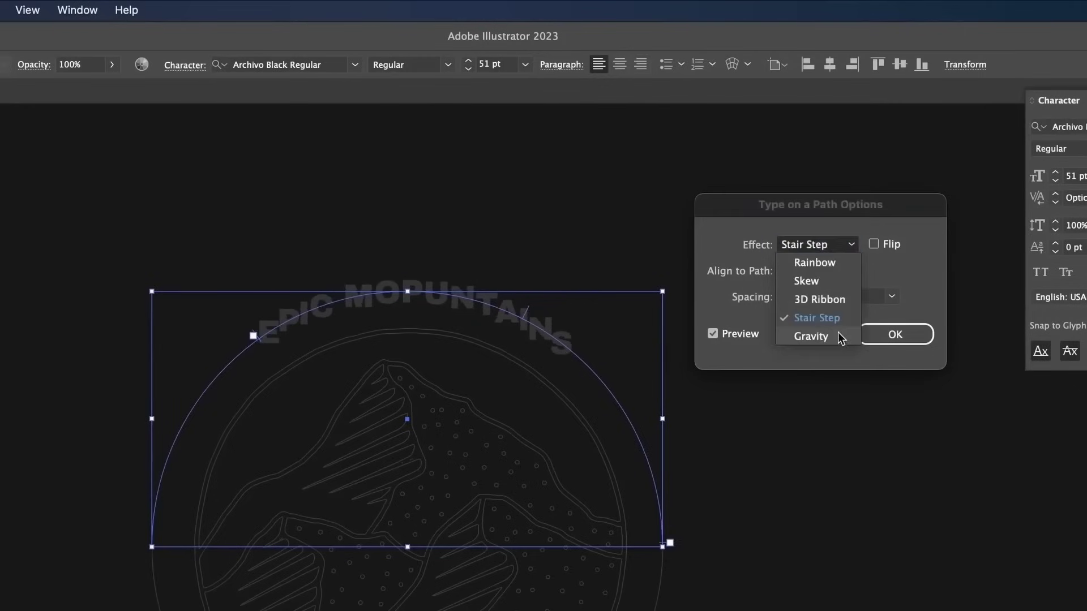
pyautogui.click(837, 335)
pyautogui.click(840, 244)
pyautogui.click(818, 254)
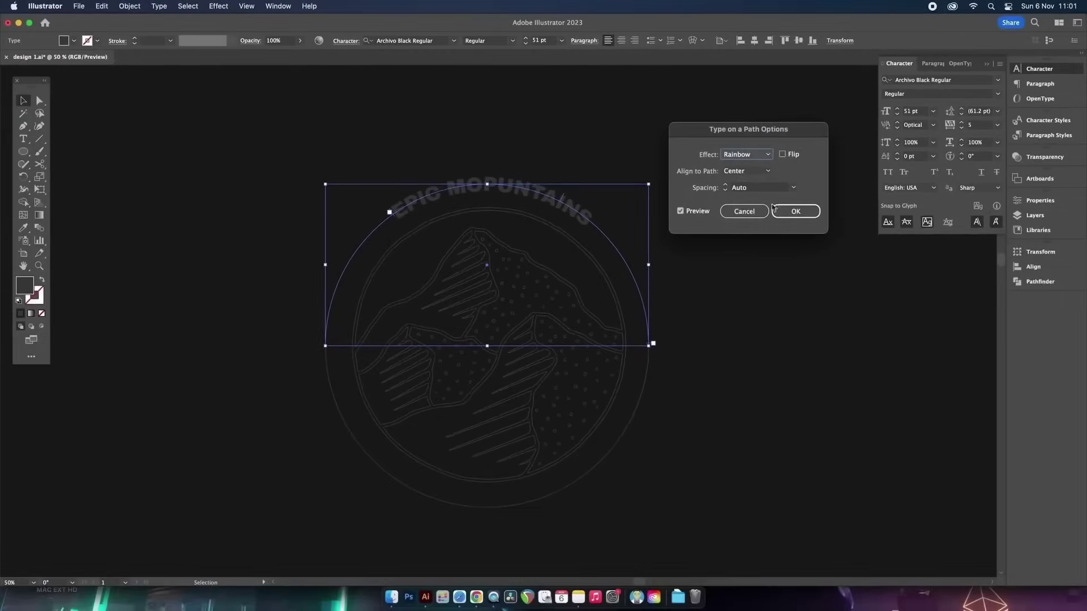
# Accept the path type options and correct the arched text to read EPIC MOUNTAINS.
pyautogui.click(804, 213)
pyautogui.click(651, 160)
pyautogui.doubleClick(499, 179)
pyautogui.moveTo(499, 181); pyautogui.dragTo(489, 182)
pyautogui.press('BackSpace')
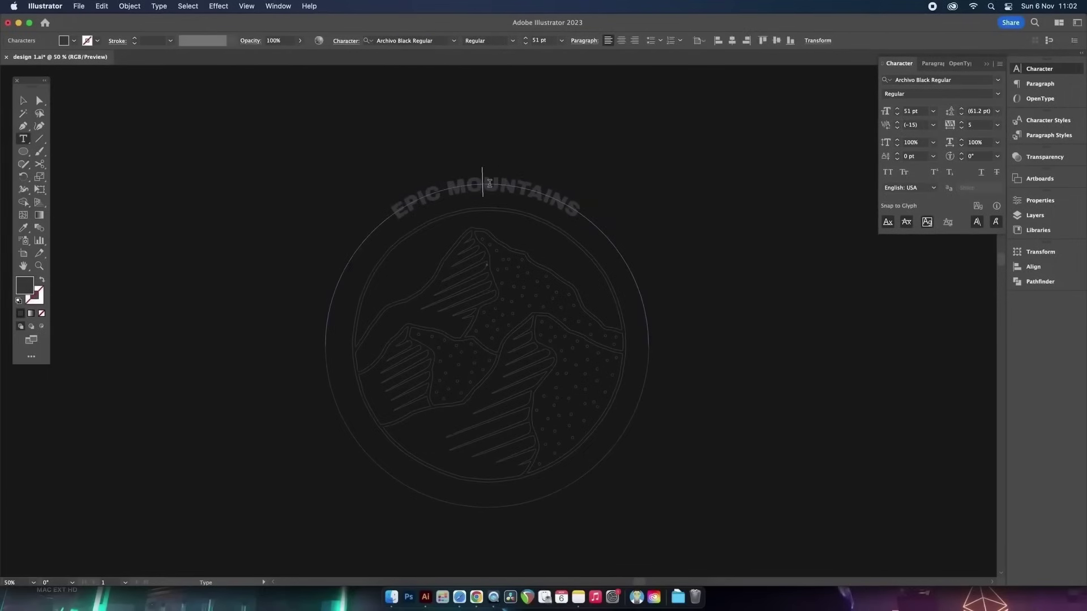
pyautogui.click(24, 101)
pyautogui.click(274, 115)
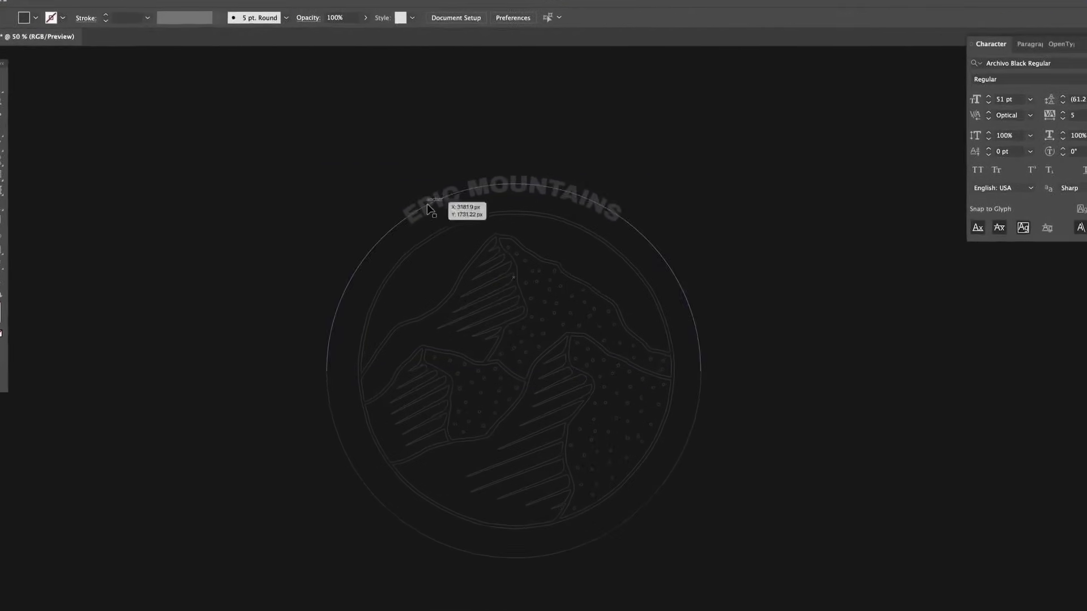
# Shift the start of the EPIC MOUNTAINS text slightly clockwise along its arc.
pyautogui.click(408, 225)
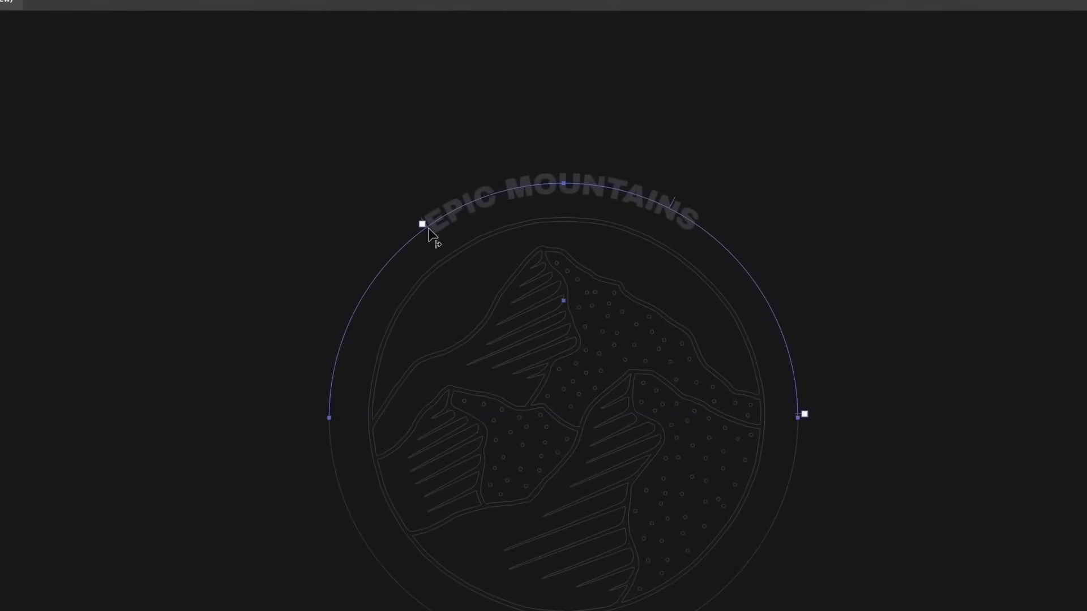
pyautogui.moveTo(428, 229); pyautogui.dragTo(443, 222)
pyautogui.click(867, 182)
# Show the rulers, place a horizontal guide across the ends of the arched text and move the text's start back counterclockwise against it.
pyautogui.hotkey('ctrl', 'r')
pyautogui.moveTo(530, 18); pyautogui.dragTo(547, 231)
pyautogui.click(555, 188)
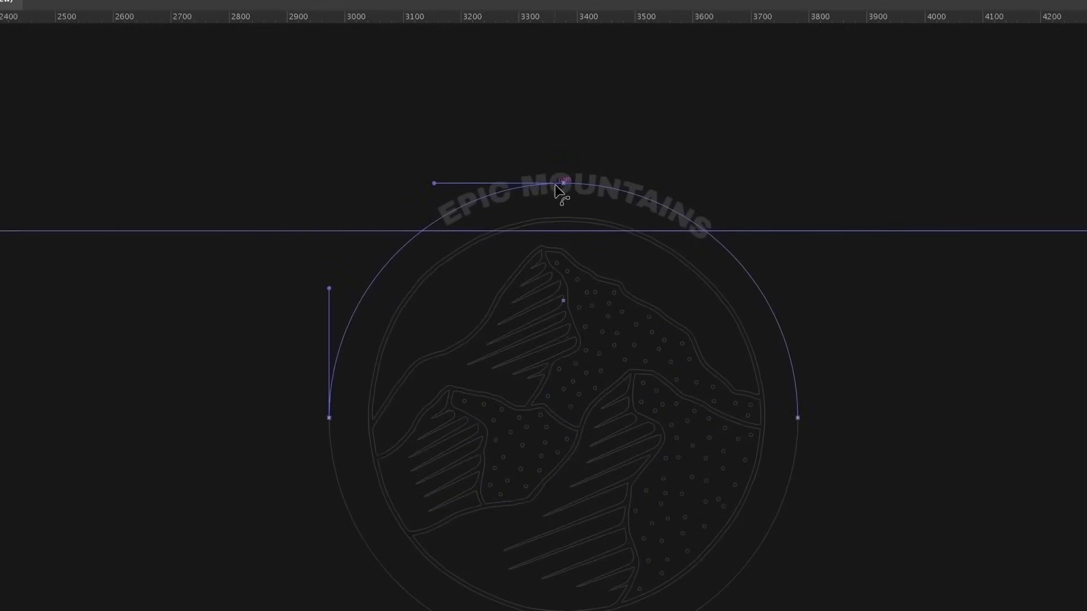
pyautogui.scroll(2, 493, 213)
pyautogui.scroll(2, 494, 192)
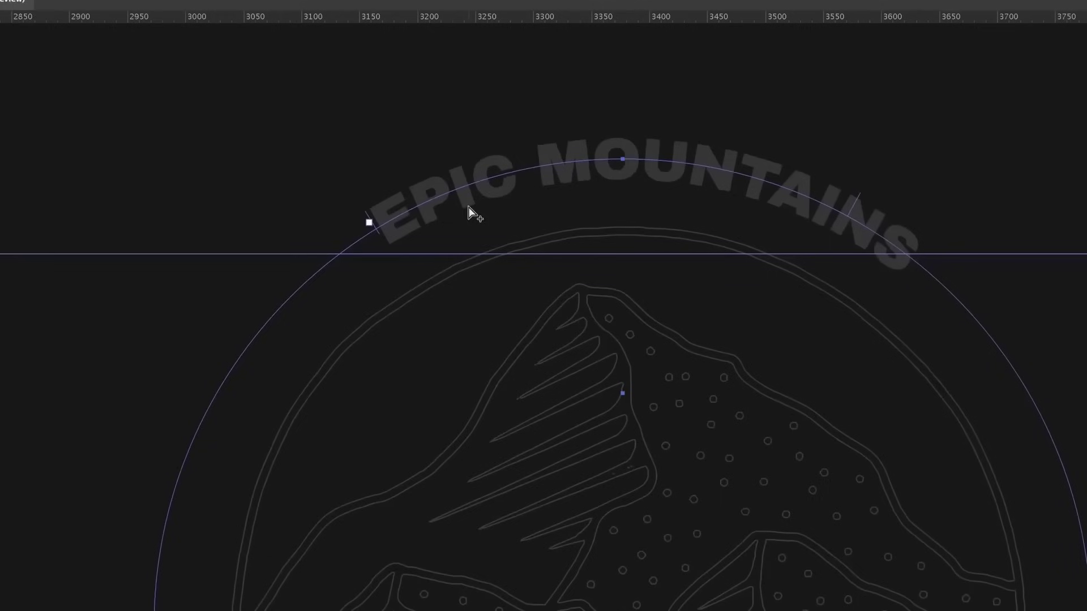
pyautogui.moveTo(374, 237); pyautogui.dragTo(355, 245)
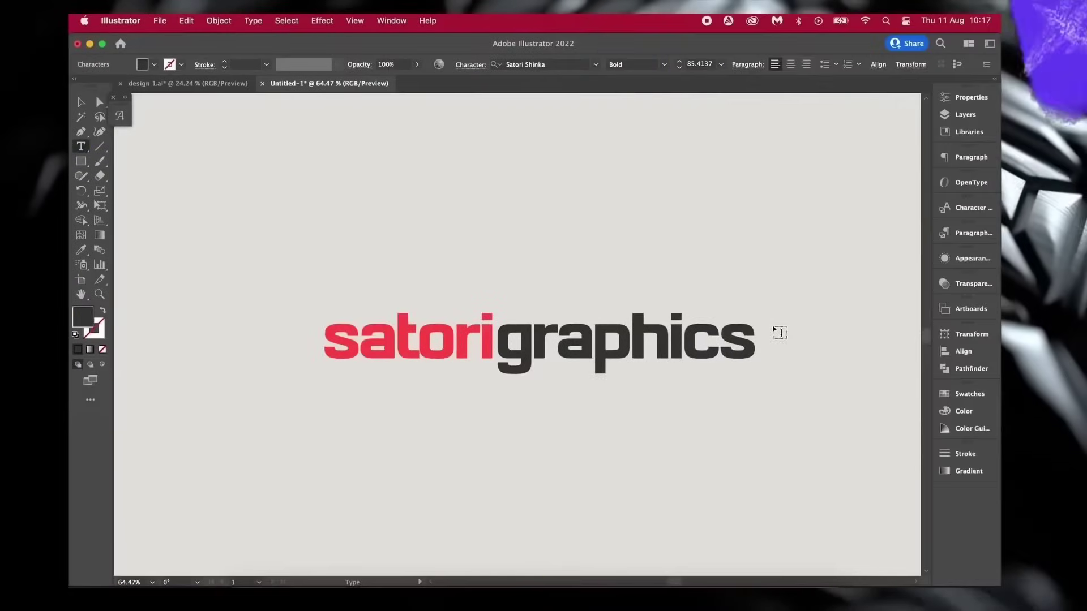
# Try adding a v and a √ character at the end of the satorigraphics wordmark, remove both and leave text editing.
pyautogui.click(779, 333)
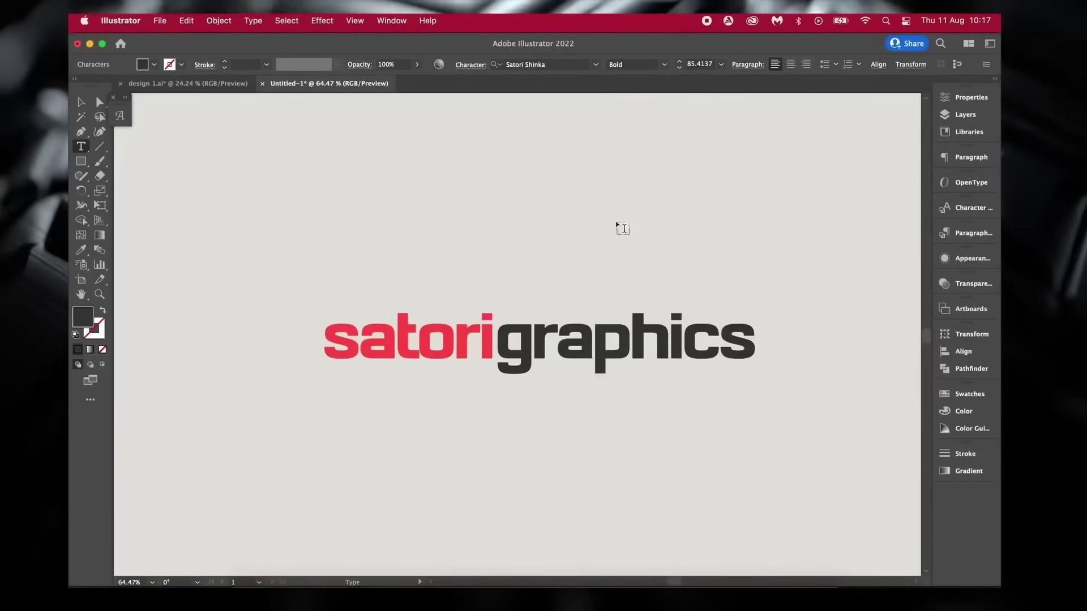
pyautogui.write('v')
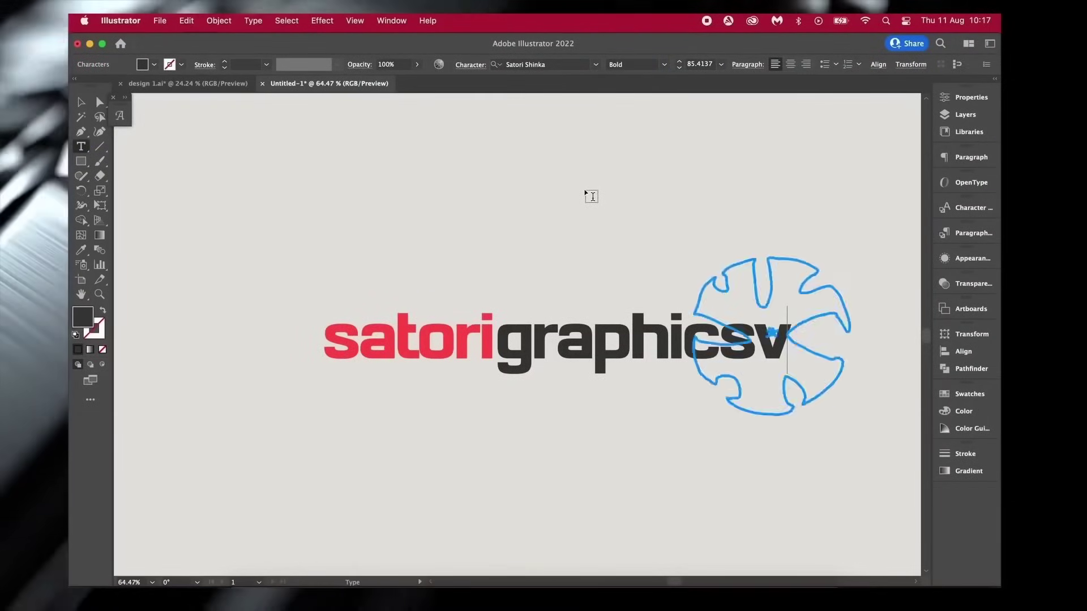
pyautogui.press('BackSpace')
pyautogui.write('√')
pyautogui.press('BackSpace')
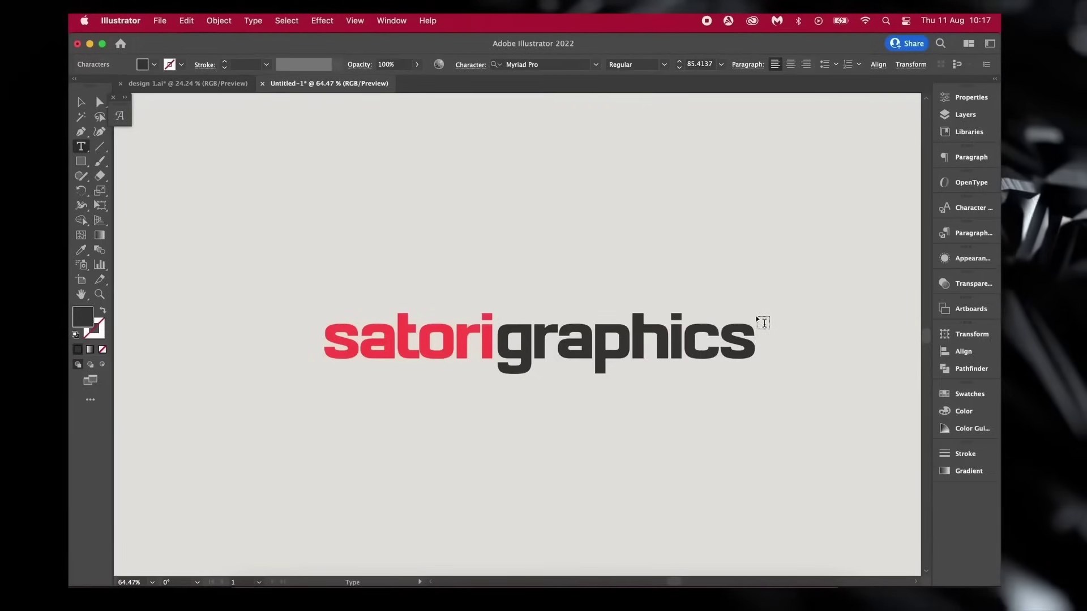
pyautogui.press('Escape')
pyautogui.click(664, 208)
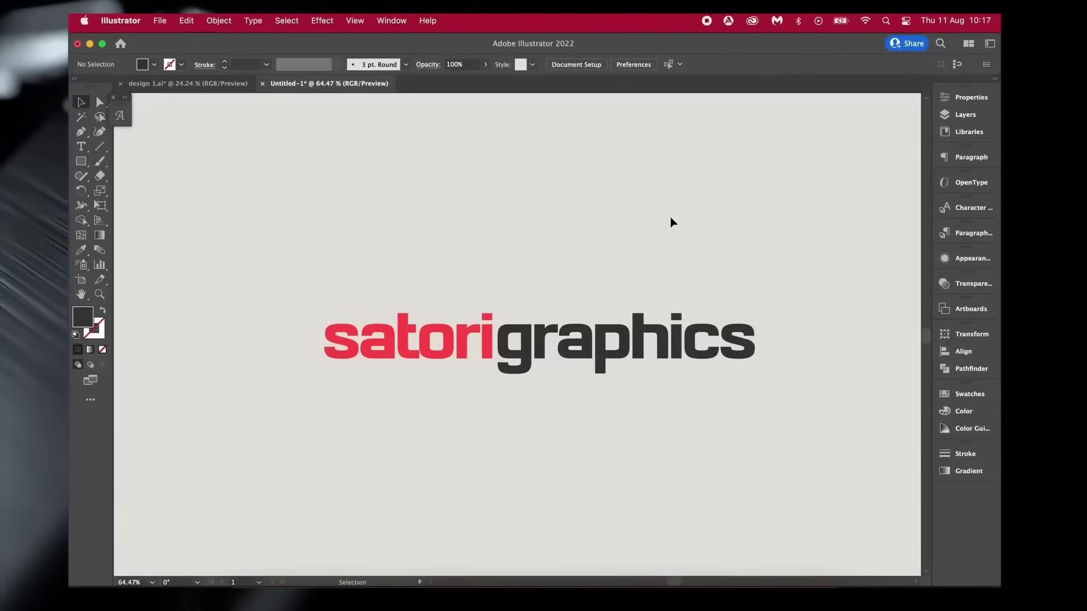
# Resume text editing at the end of the satorigraphics wordmark, then deselect it and return to the Selection tool.
pyautogui.press('t')
pyautogui.click(765, 342)
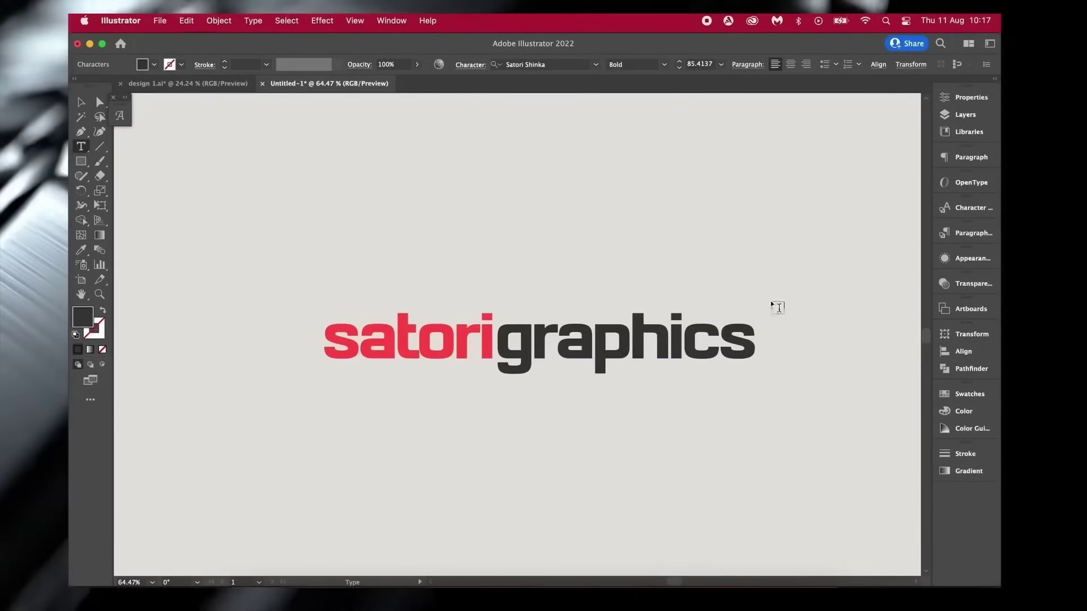
pyautogui.keyDown('super'); pyautogui.click(683, 201); pyautogui.keyUp('super')
pyautogui.press('v')
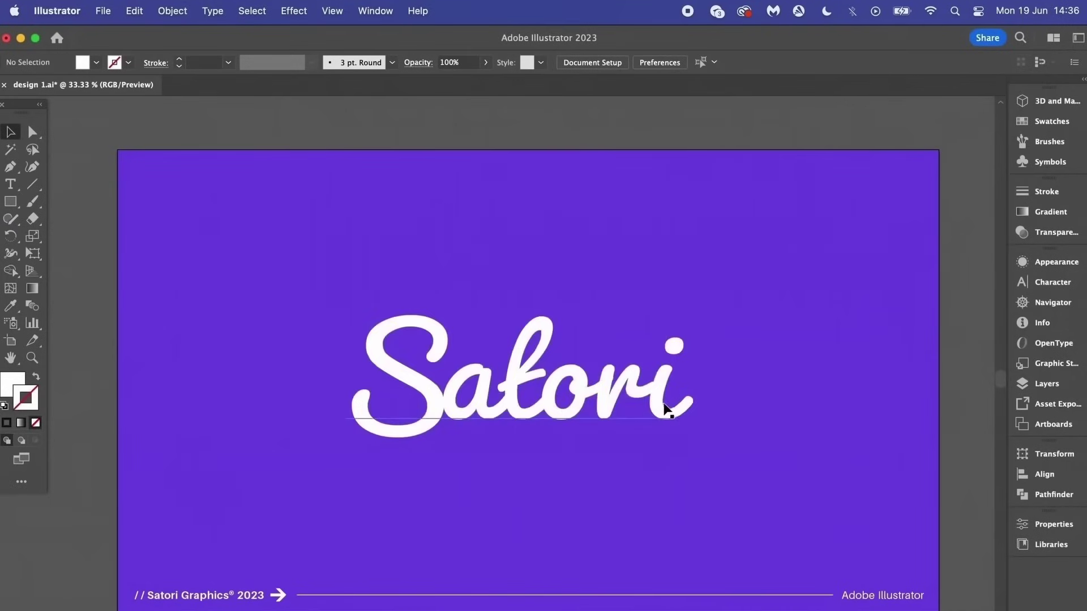
# Open the appearance attributes of the Satori script text and add a new stroke.
pyautogui.click(674, 409)
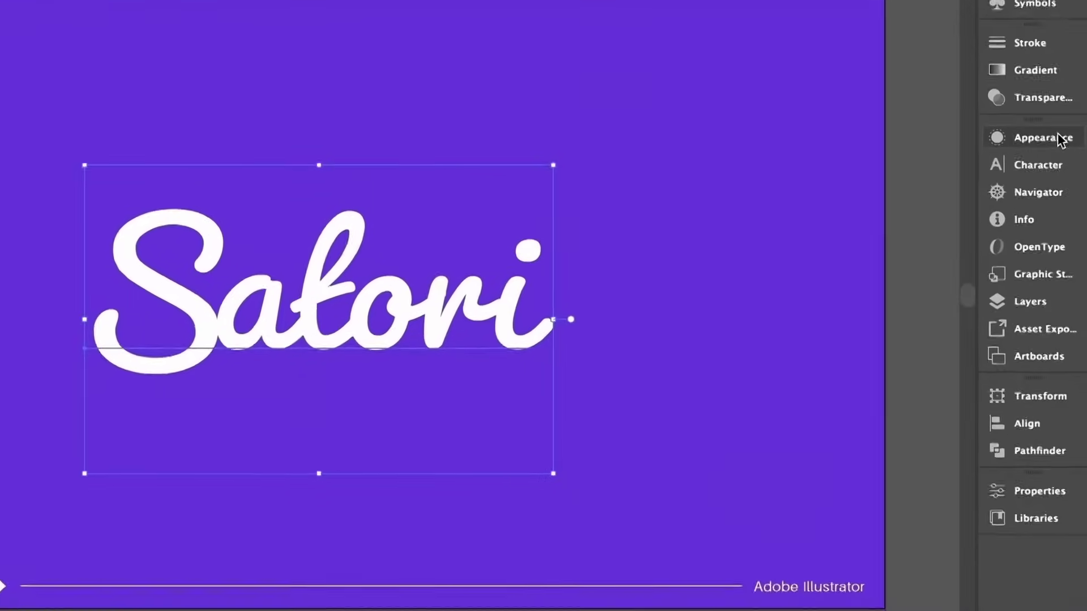
pyautogui.click(1047, 138)
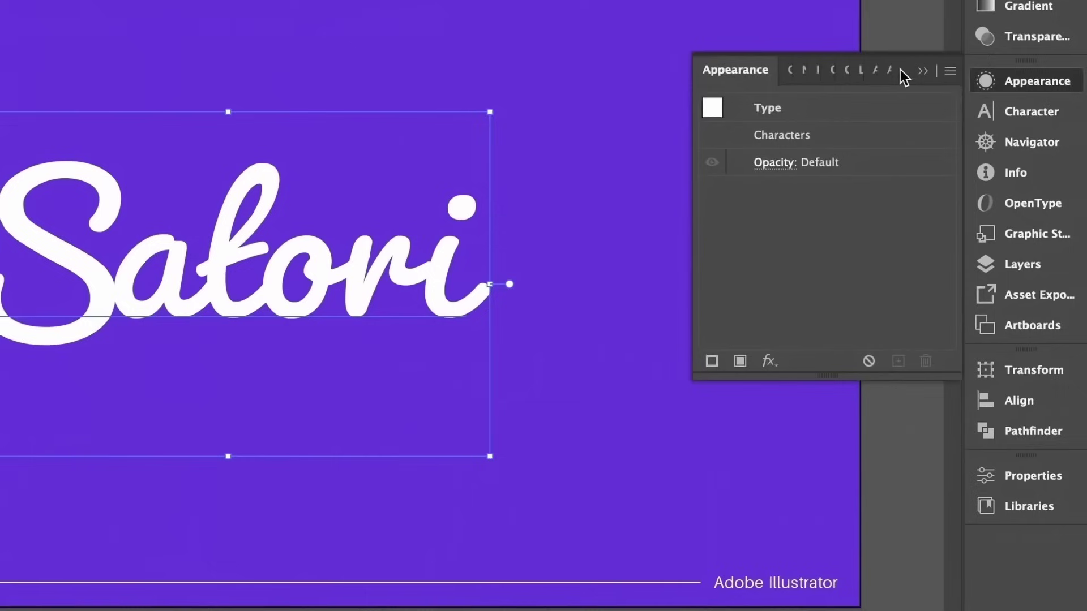
pyautogui.click(949, 71)
pyautogui.click(922, 103)
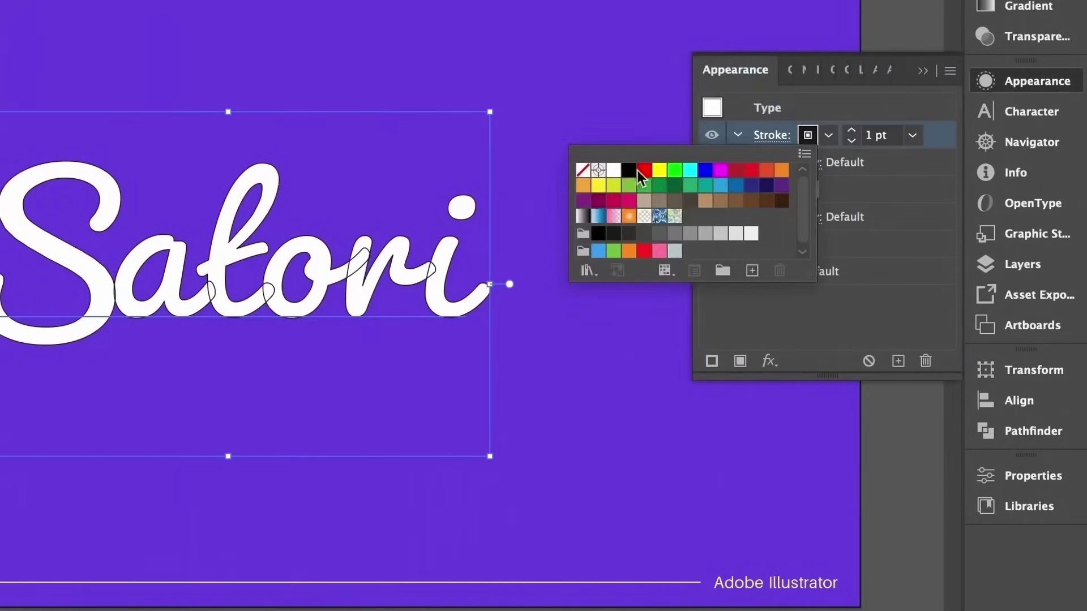
# Color the new stroke of the Satori text white and set its weight to 5 pt.
pyautogui.click(613, 169)
pyautogui.click(851, 130)
pyautogui.click(851, 131)
pyautogui.click(851, 131)
pyautogui.click(850, 131)
pyautogui.click(850, 130)
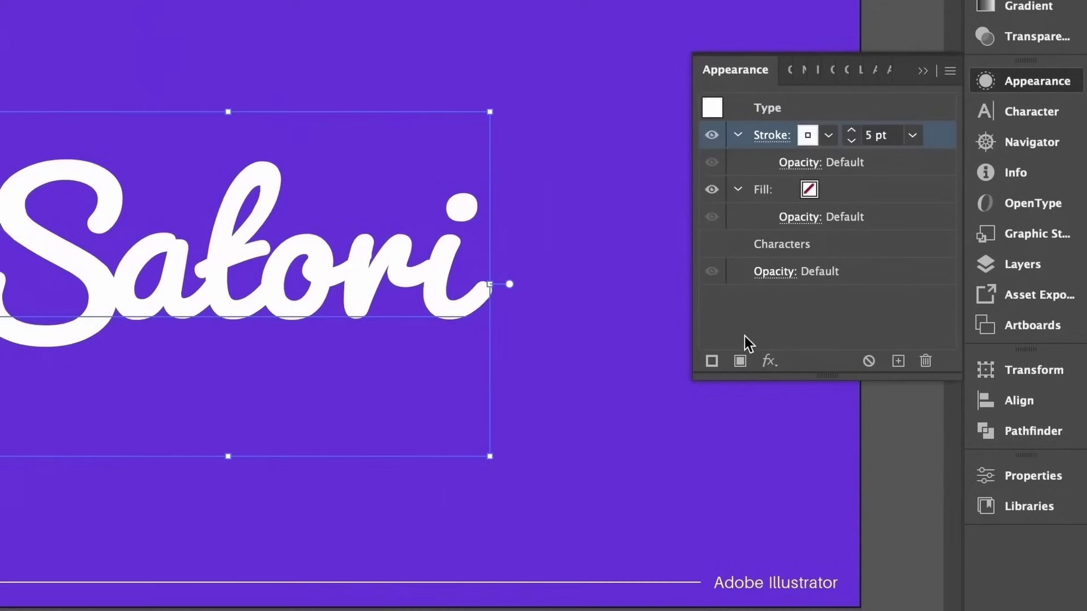
# Apply an Offset Path effect of 45 px to the Satori text's stroke, with preview turned on.
pyautogui.click(767, 364)
pyautogui.moveTo(783, 376)
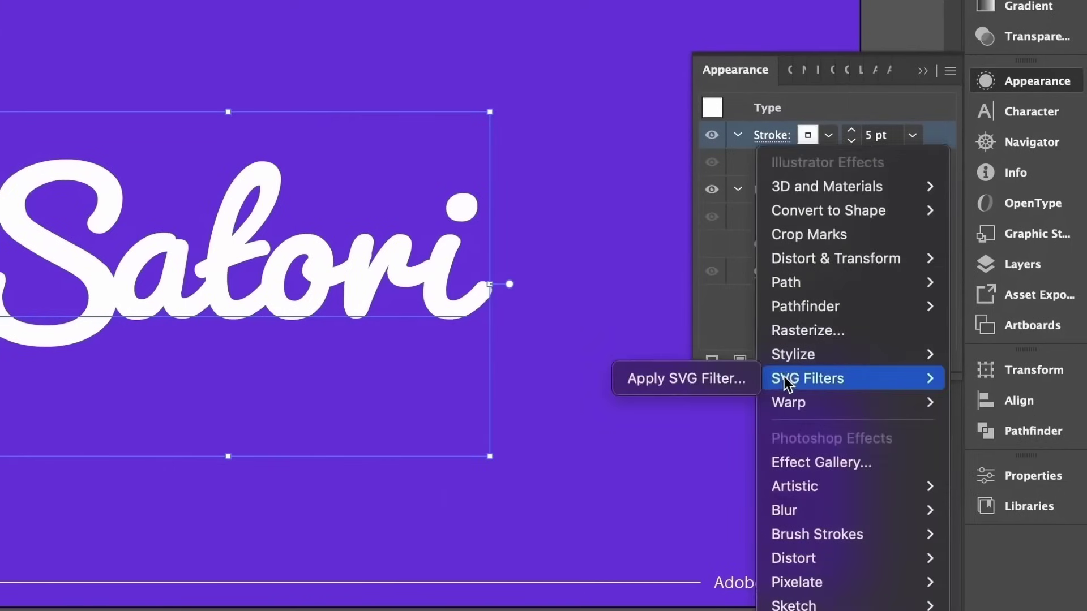
pyautogui.moveTo(803, 287)
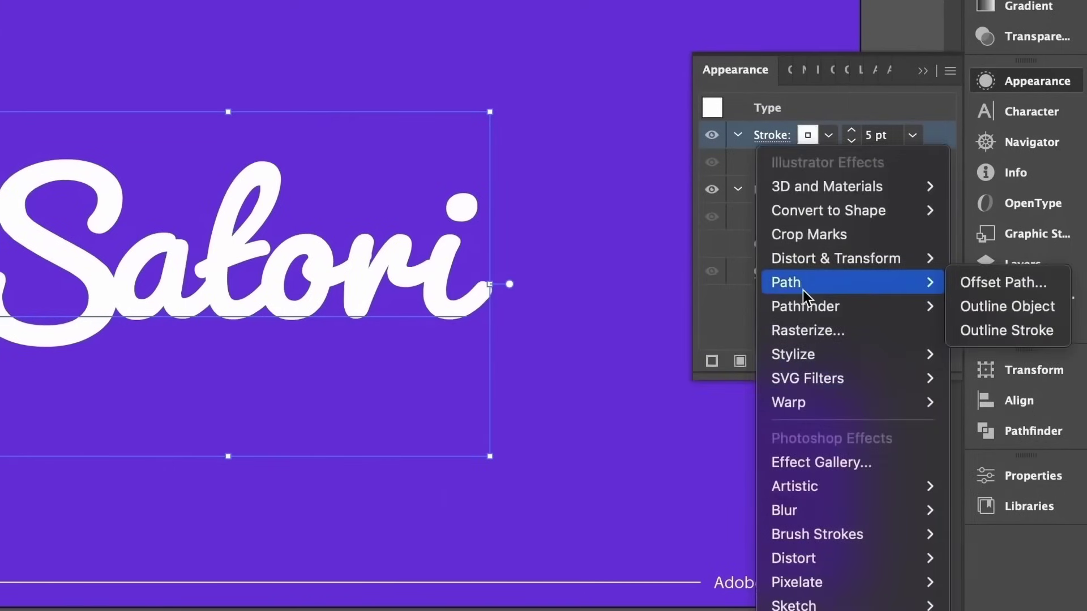
pyautogui.click(1012, 285)
pyautogui.write('45')
pyautogui.click(463, 177)
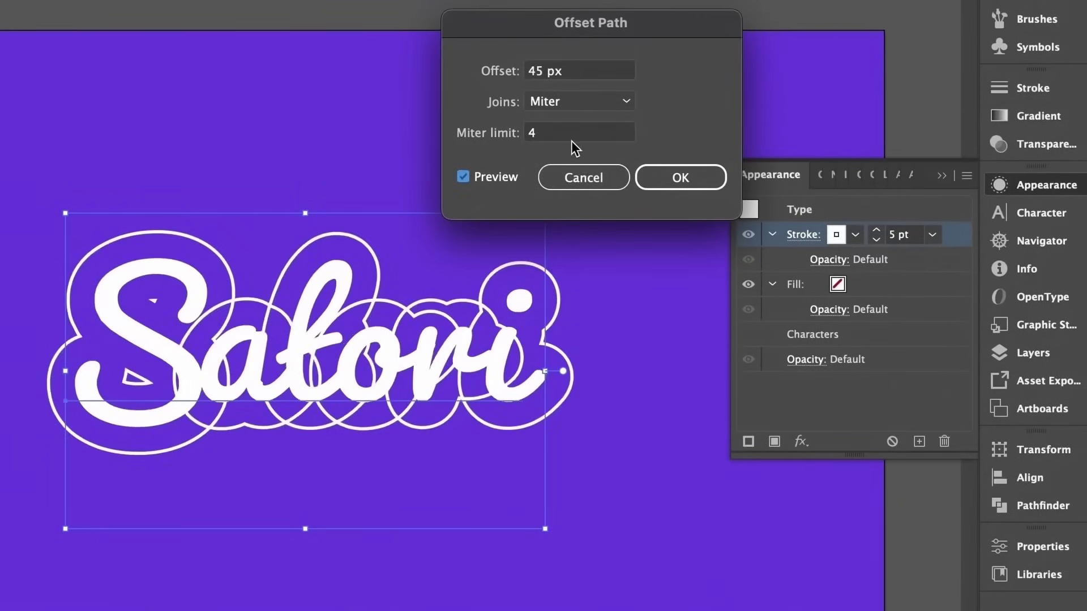
pyautogui.click(679, 174)
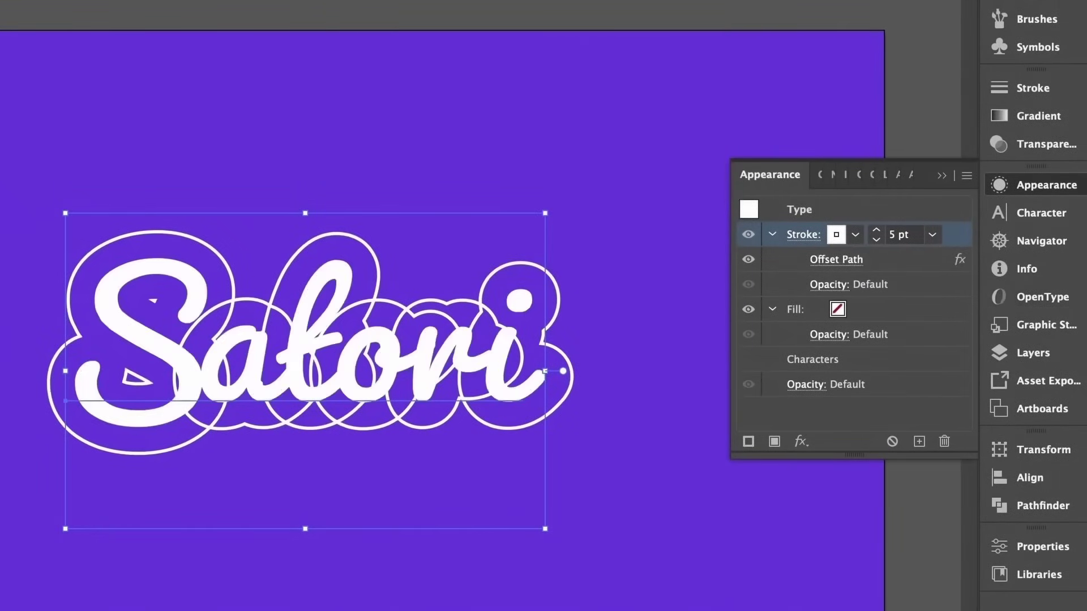
# Merge the offset stroke's overlapping outlines with the Pathfinder Add effect, then try a 15 pt weight and thin the stroke again.
pyautogui.click(800, 442)
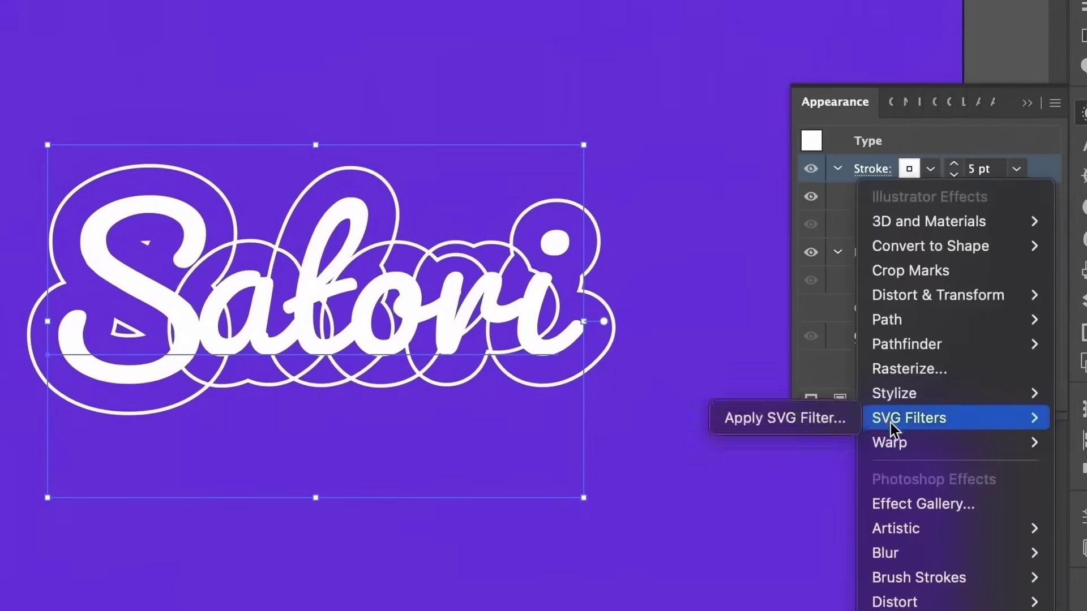
pyautogui.moveTo(917, 346)
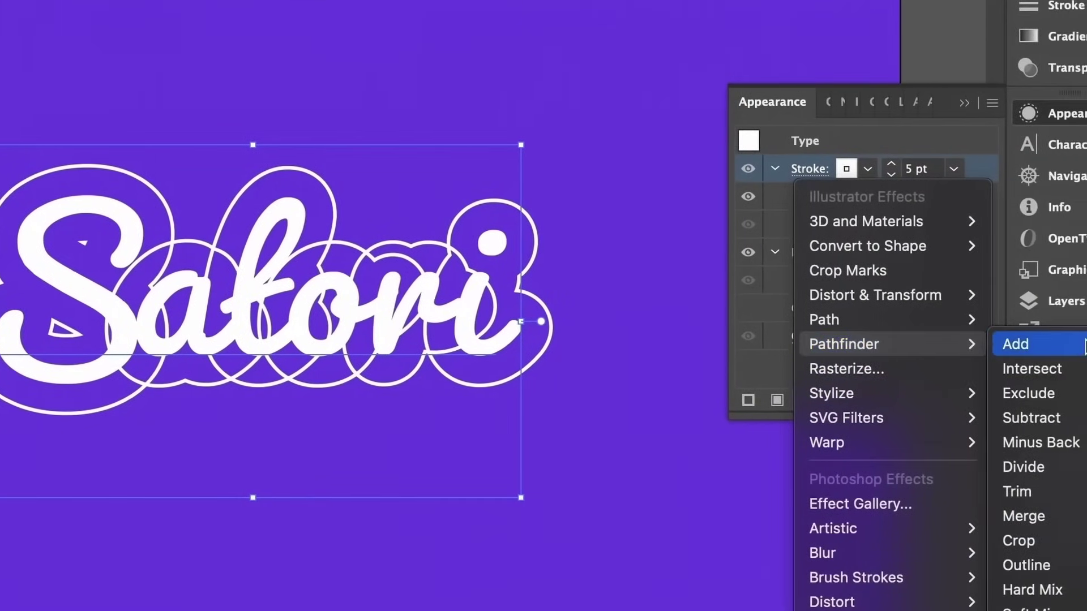
pyautogui.click(1072, 348)
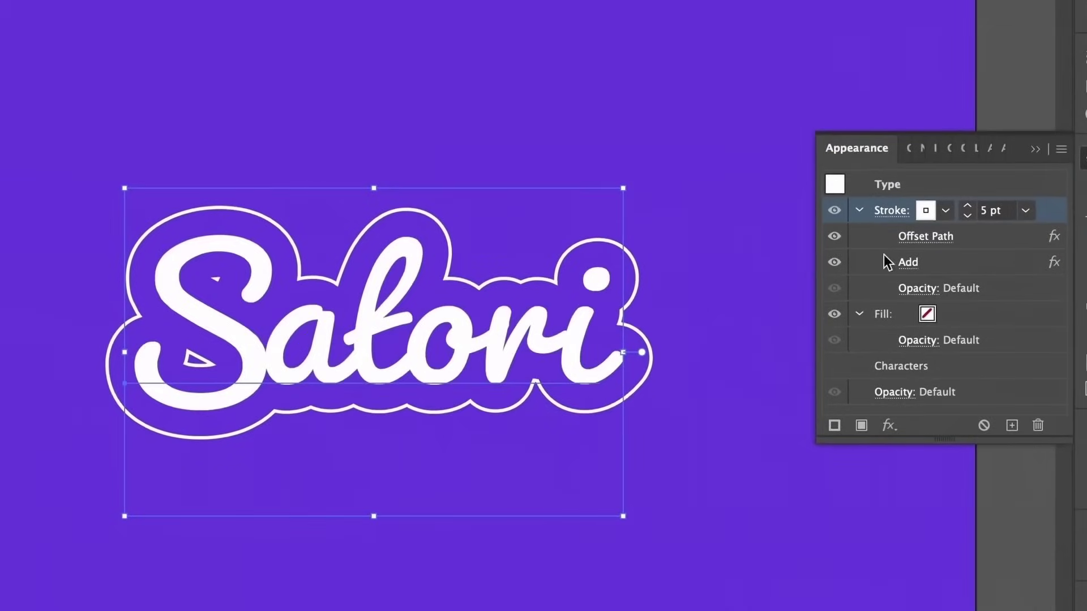
pyautogui.scroll(9, 966, 211)
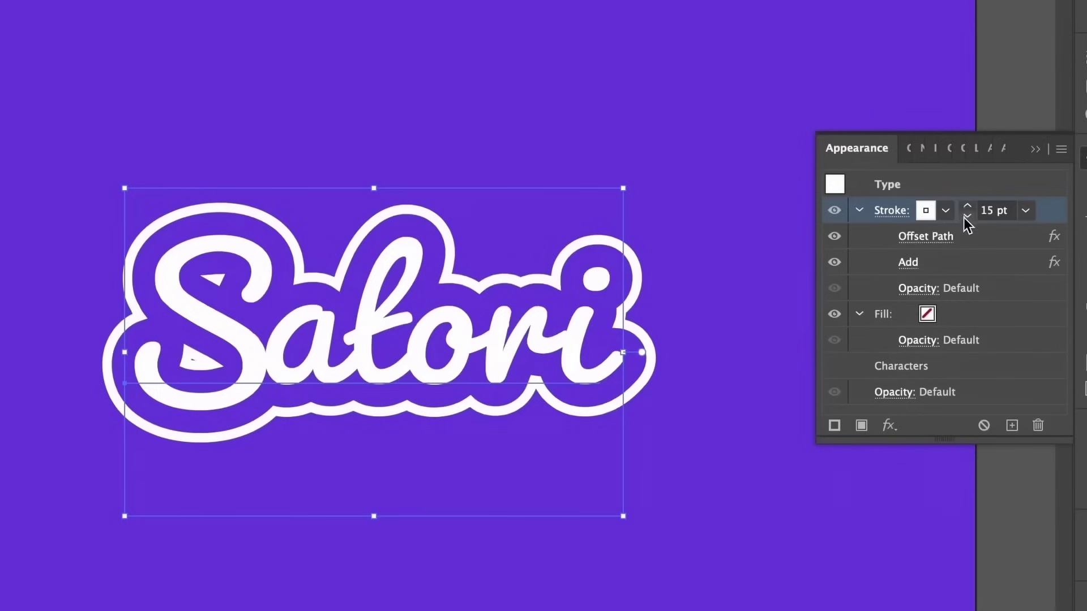
pyautogui.scroll(-6, 967, 218)
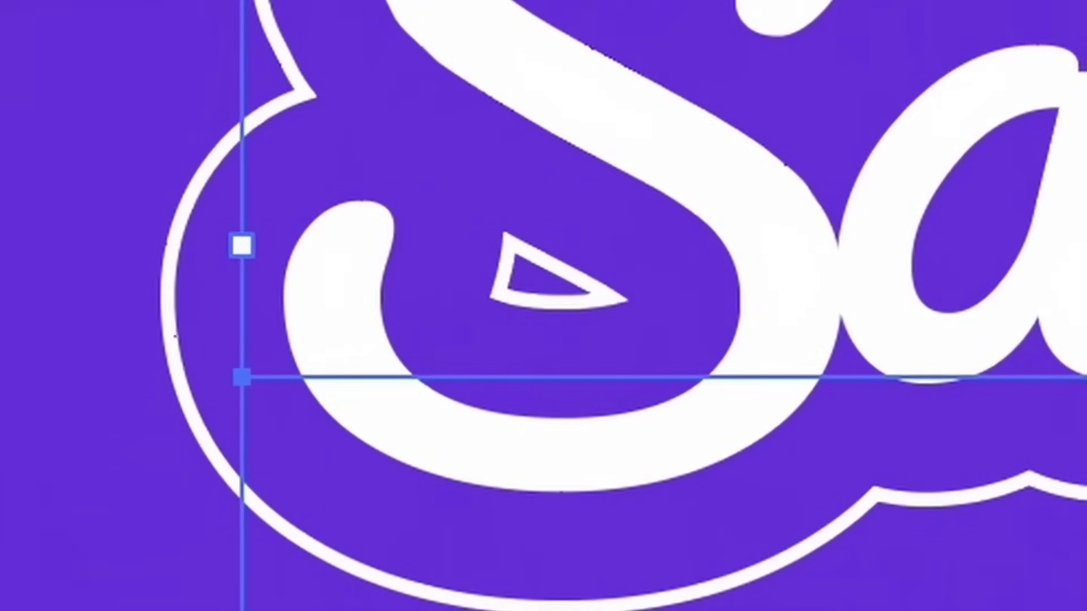
# Increase the weight of the offset stroke around the Satori text to 18 pt.
pyautogui.press('Up')
pyautogui.press('Up')
pyautogui.press('Up')
pyautogui.press('Up')
pyautogui.press('Up')
pyautogui.press('Up')
pyautogui.press('Up')
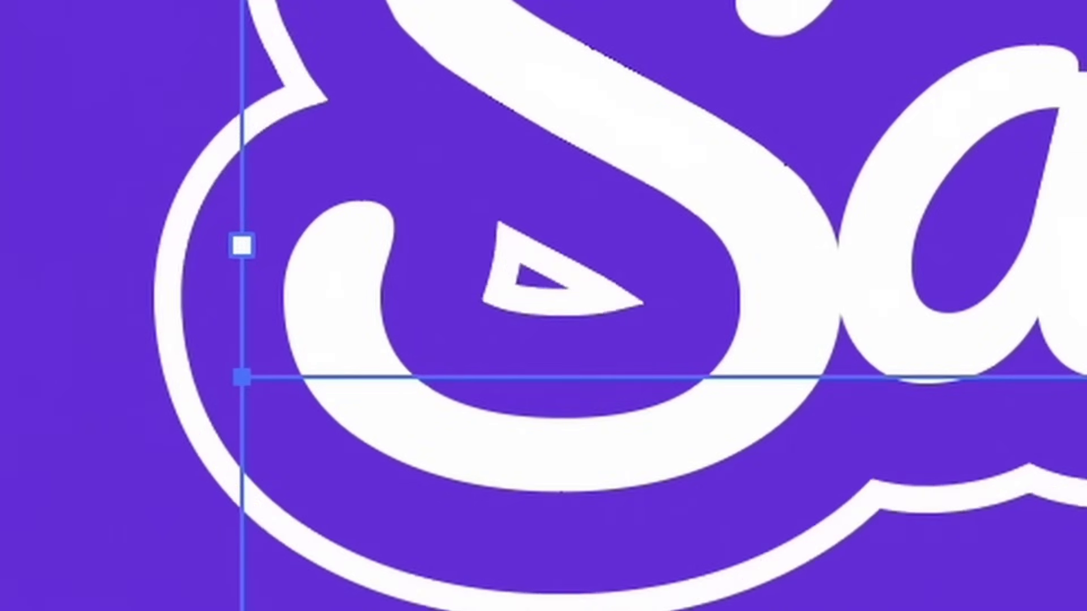
pyautogui.press('Up')
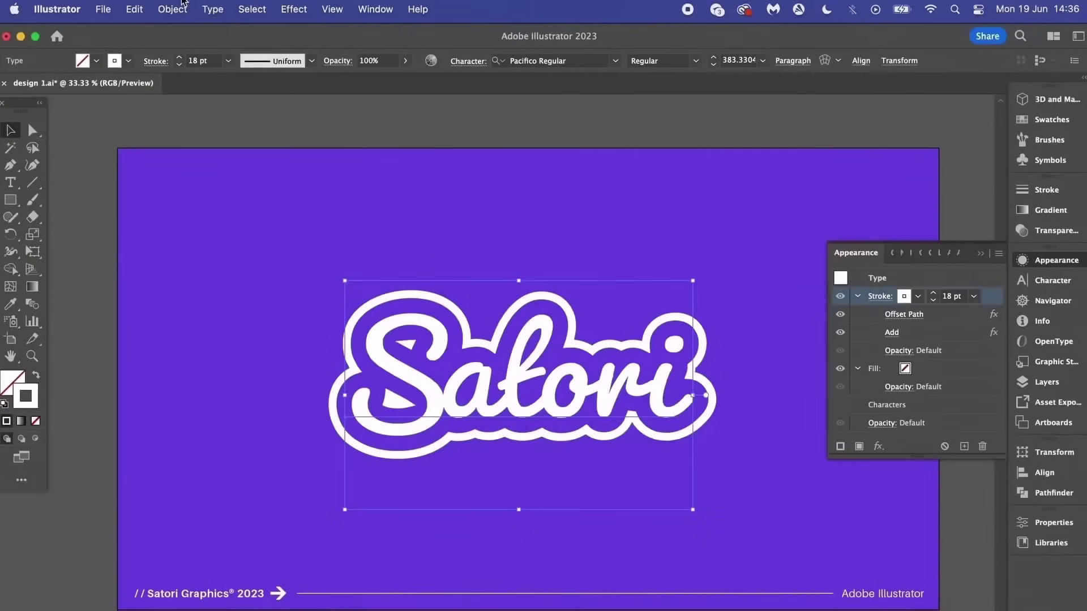
# Expand the appearance of the Satori text and deselect it.
pyautogui.click(172, 9)
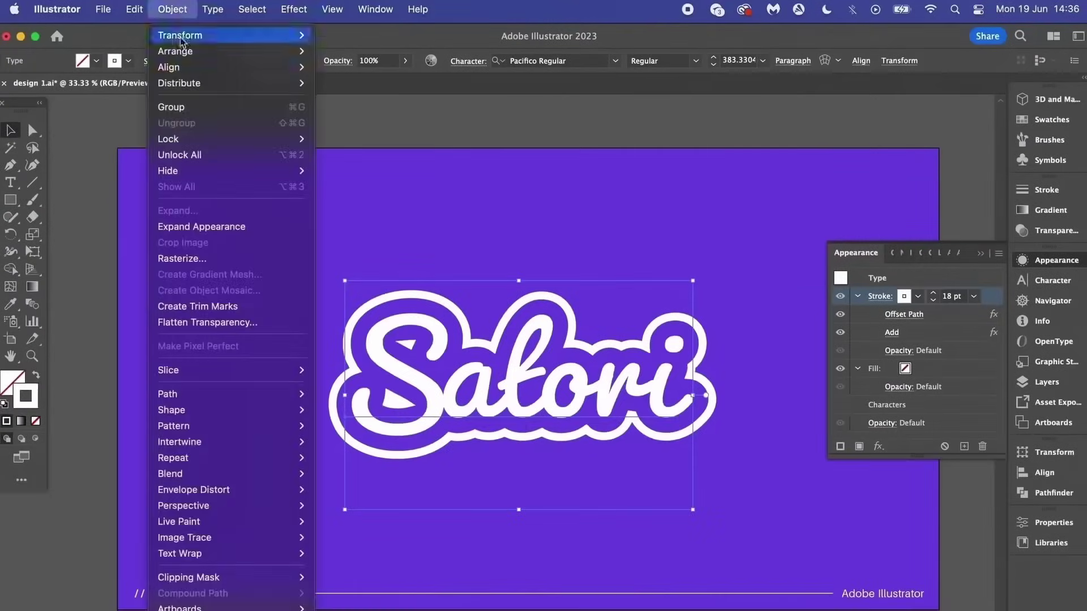
pyautogui.click(213, 227)
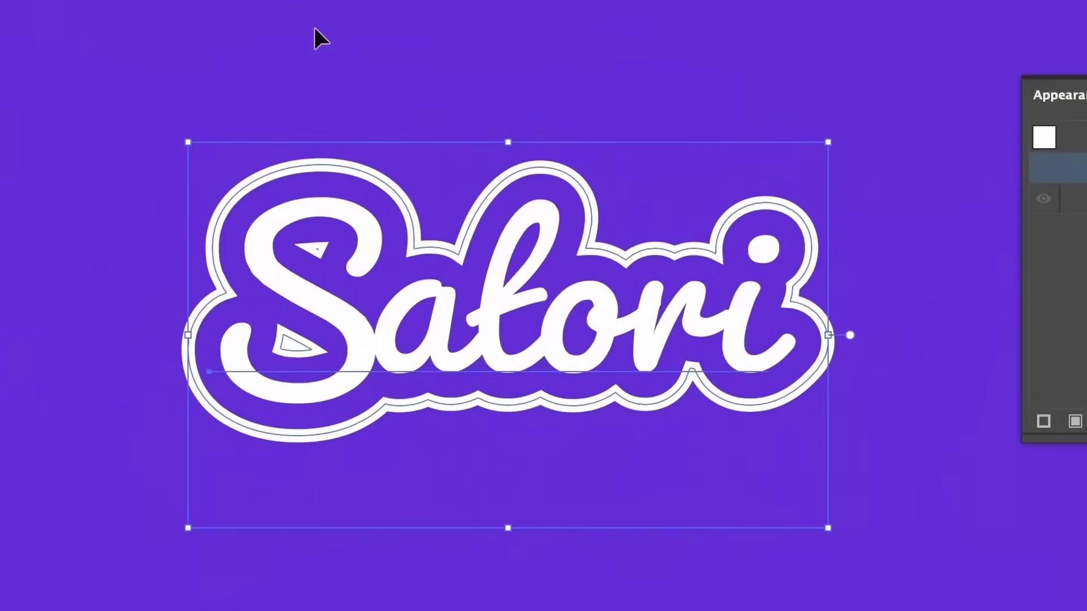
pyautogui.click(363, 114)
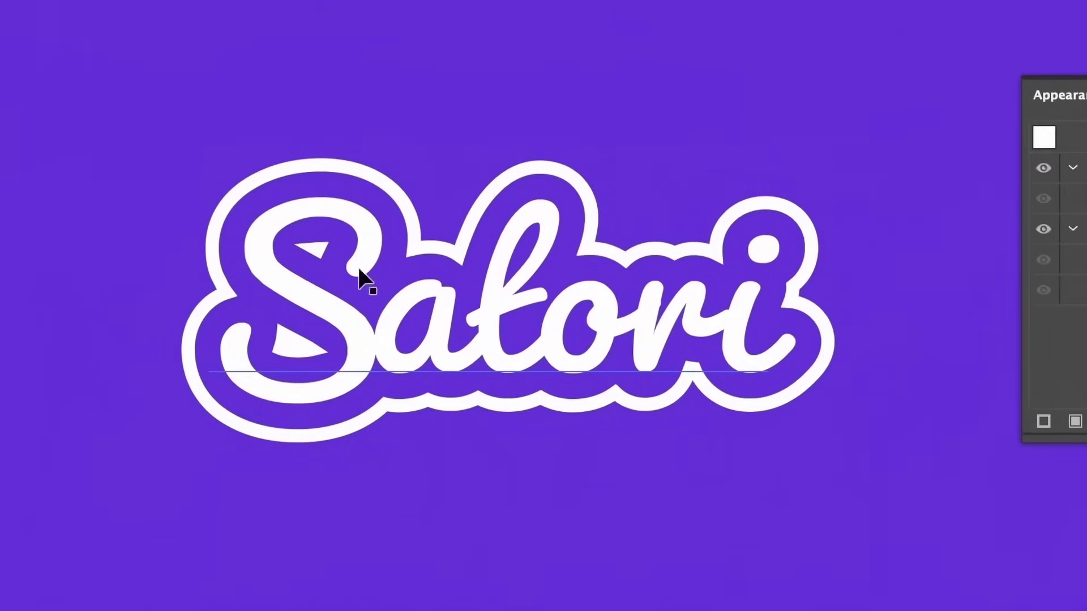
# Delete the two leftover triangular fragments inside the letter S with the Direct Selection tool.
pyautogui.click(186, 333)
pyautogui.scroll(5, 196, 333)
pyautogui.press('a')
pyautogui.click(375, 339)
pyautogui.press('Delete')
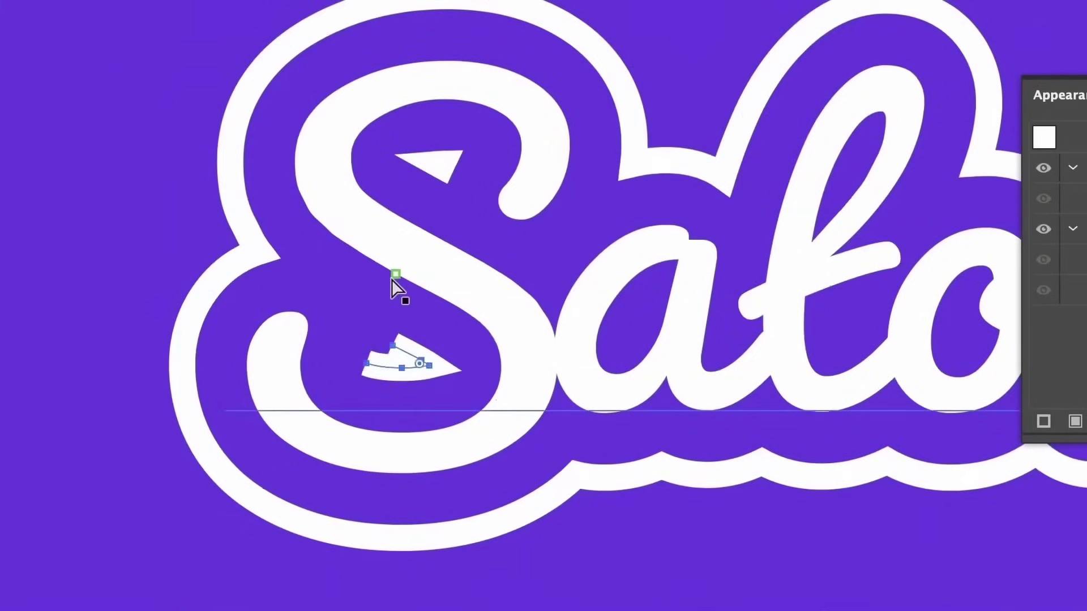
pyautogui.press('Delete')
pyautogui.click(443, 174)
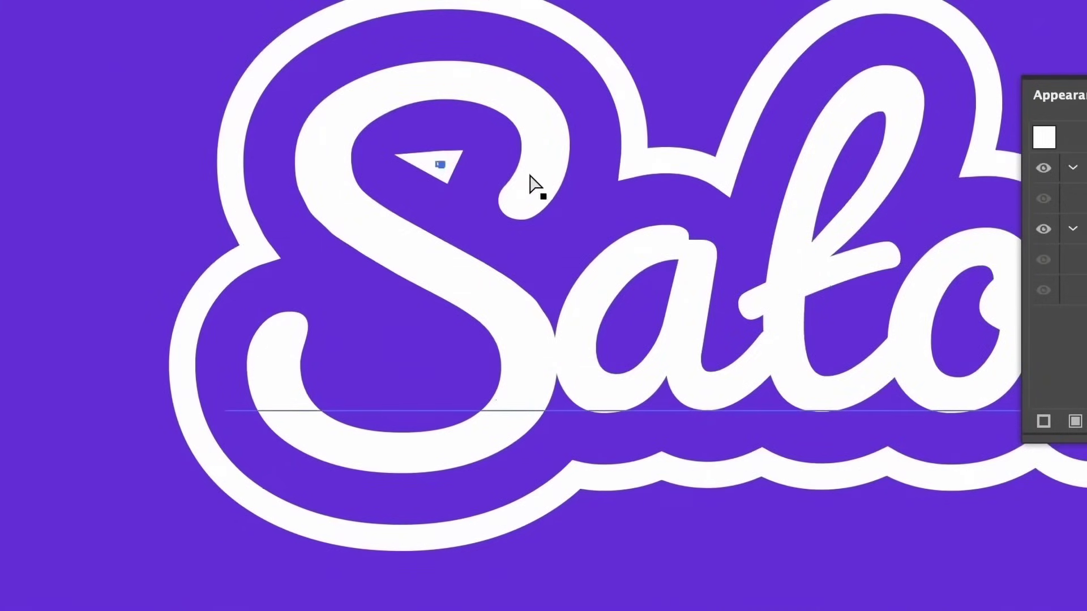
pyautogui.press('Delete')
pyautogui.press('Delete')
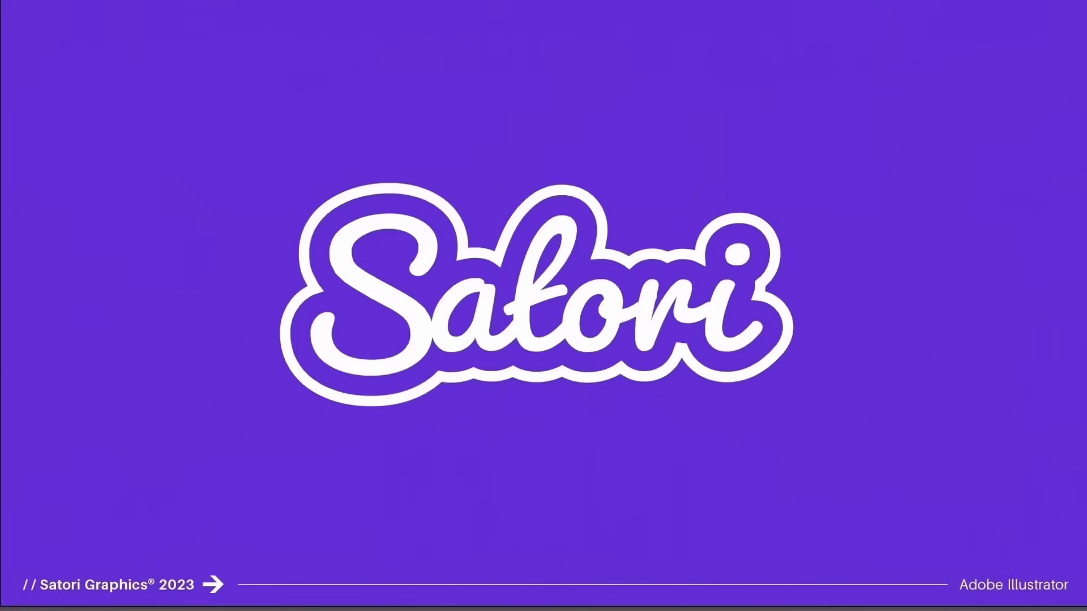
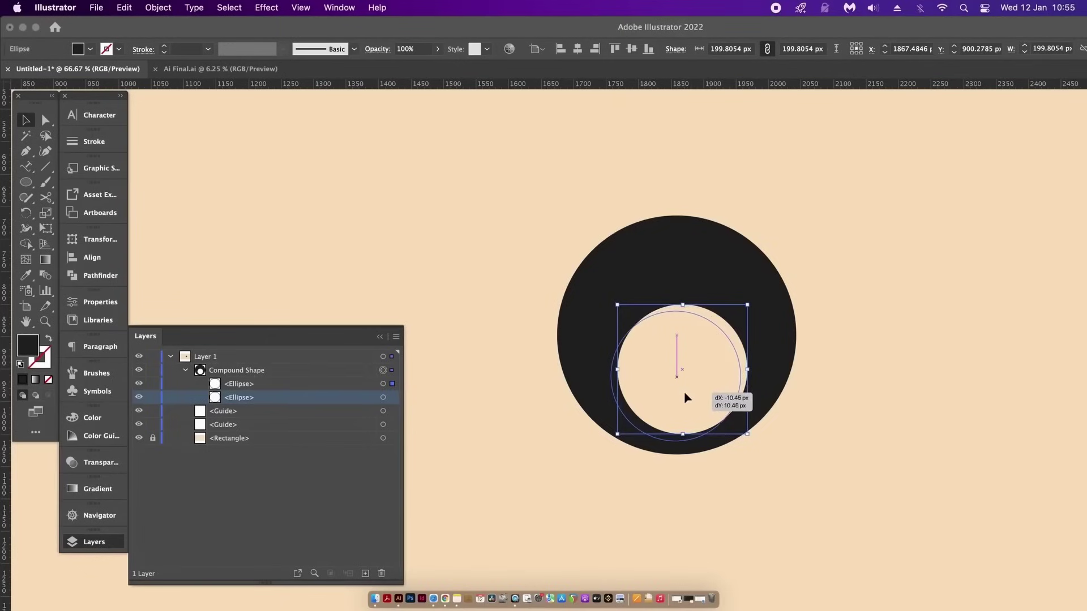
# Enlarge the compound shape's inner ellipse to about 285 px and reposition it inside the black circle.
pyautogui.moveTo(689, 397); pyautogui.dragTo(688, 396)
pyautogui.moveTo(741, 312); pyautogui.dragTo(769, 283)
pyautogui.moveTo(745, 345); pyautogui.dragTo(745, 319)
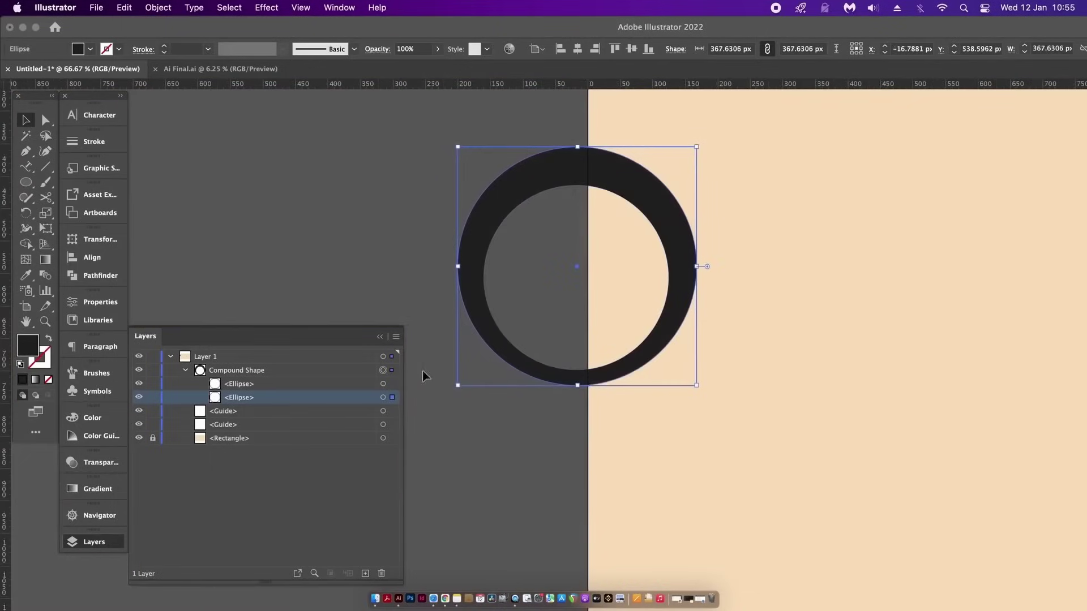
# Reselect the compound shape's inner ellipse, shift it sideways to form a crescent, and enlarge it slightly.
pyautogui.click(393, 385)
pyautogui.moveTo(660, 239)
pyautogui.mouseDown()
pyautogui.moveTo(611, 195)
pyautogui.moveTo(592, 249)
pyautogui.moveTo(651, 215)
pyautogui.moveTo(683, 217)
pyautogui.moveTo(696, 299)
pyautogui.moveTo(687, 255)
pyautogui.moveTo(660, 258)
pyautogui.mouseUp()
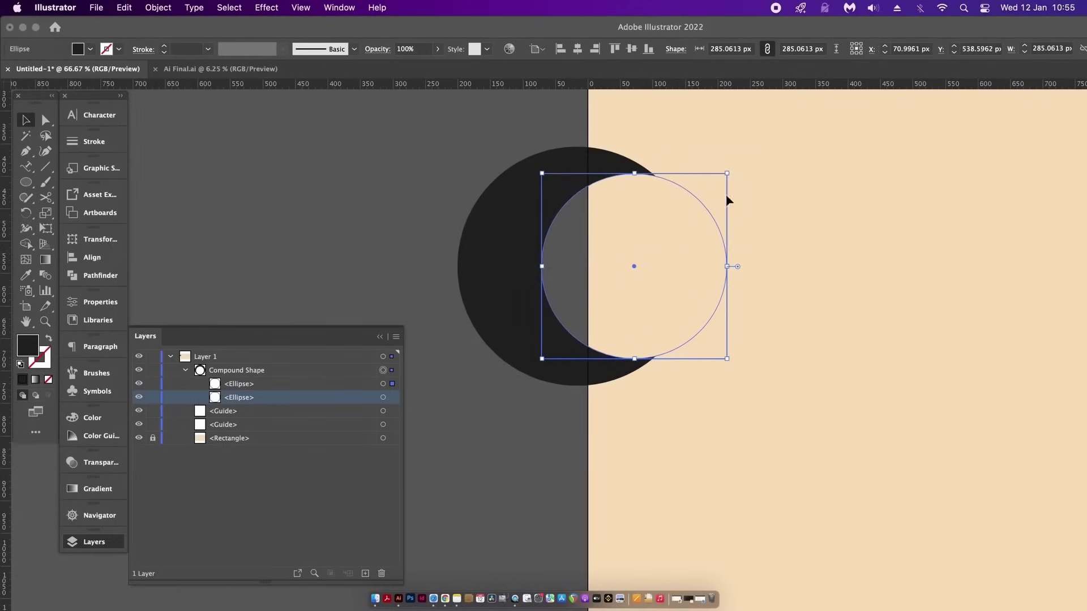
pyautogui.moveTo(728, 173)
pyautogui.mouseDown()
pyautogui.moveTo(759, 164)
pyautogui.moveTo(742, 159)
pyautogui.mouseUp()
pyautogui.moveTo(671, 240); pyautogui.dragTo(666, 239)
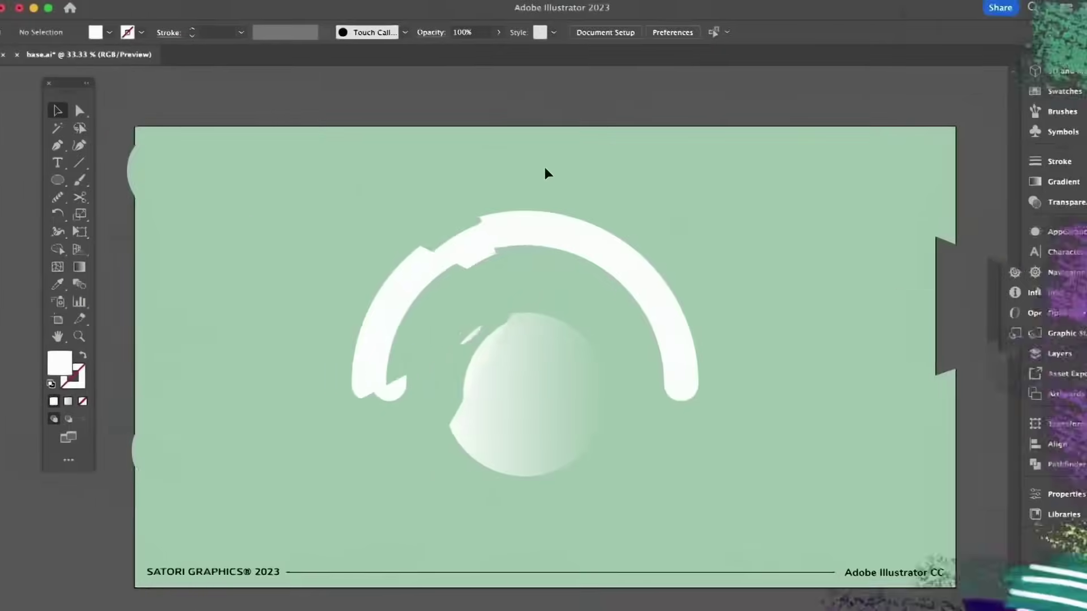
# Try to run one gradient across the separate white arch and circle, then undo it and deselect.
pyautogui.moveTo(472, 226); pyautogui.dragTo(671, 447)
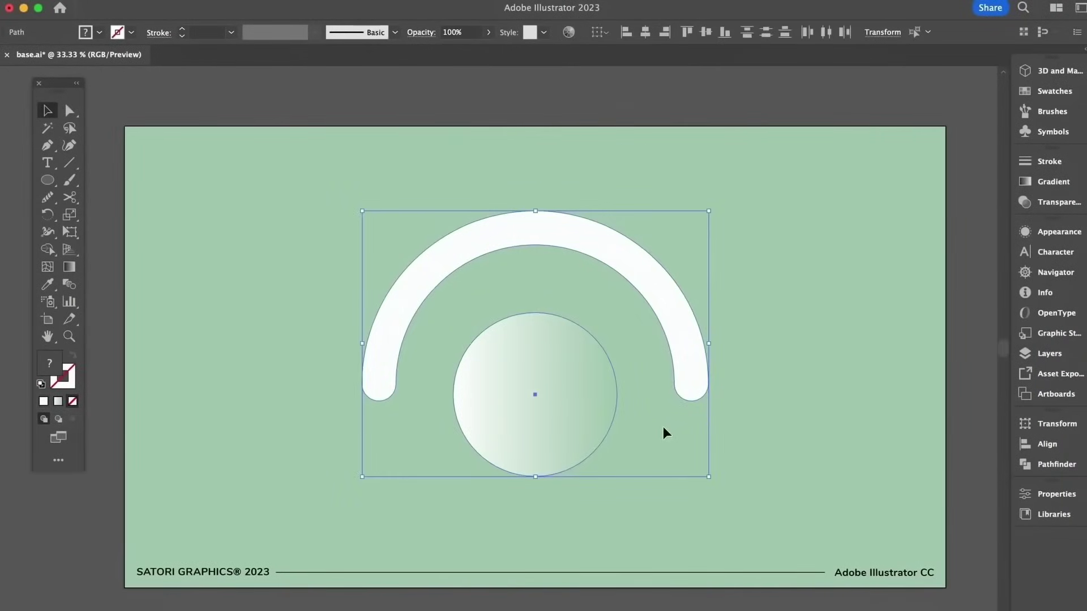
pyautogui.press('g')
pyautogui.moveTo(368, 339); pyautogui.dragTo(884, 510)
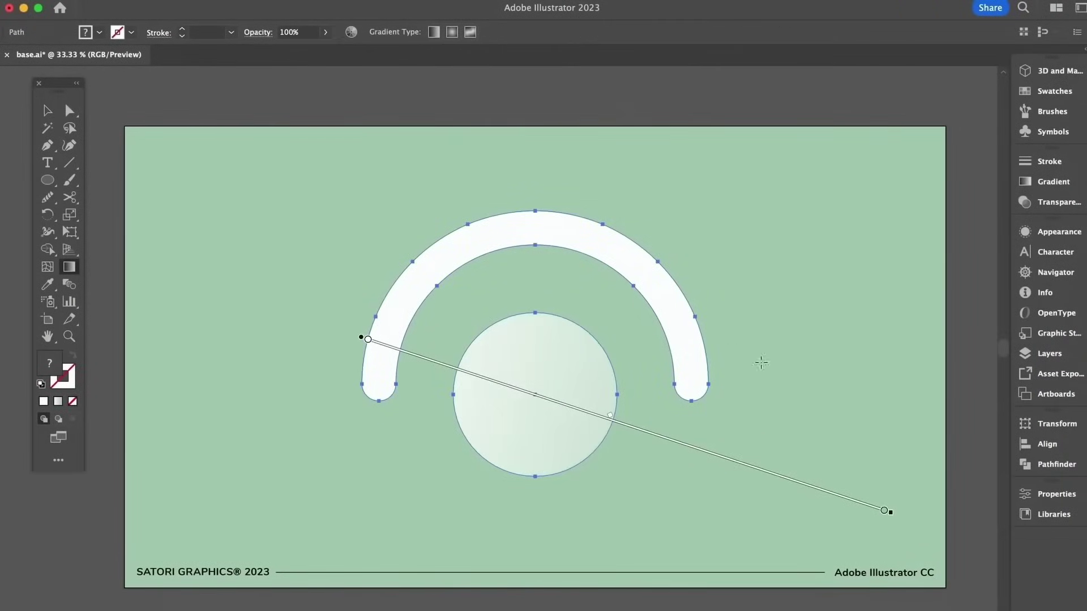
pyautogui.press('super+z')
pyautogui.press('v')
pyautogui.click(778, 238)
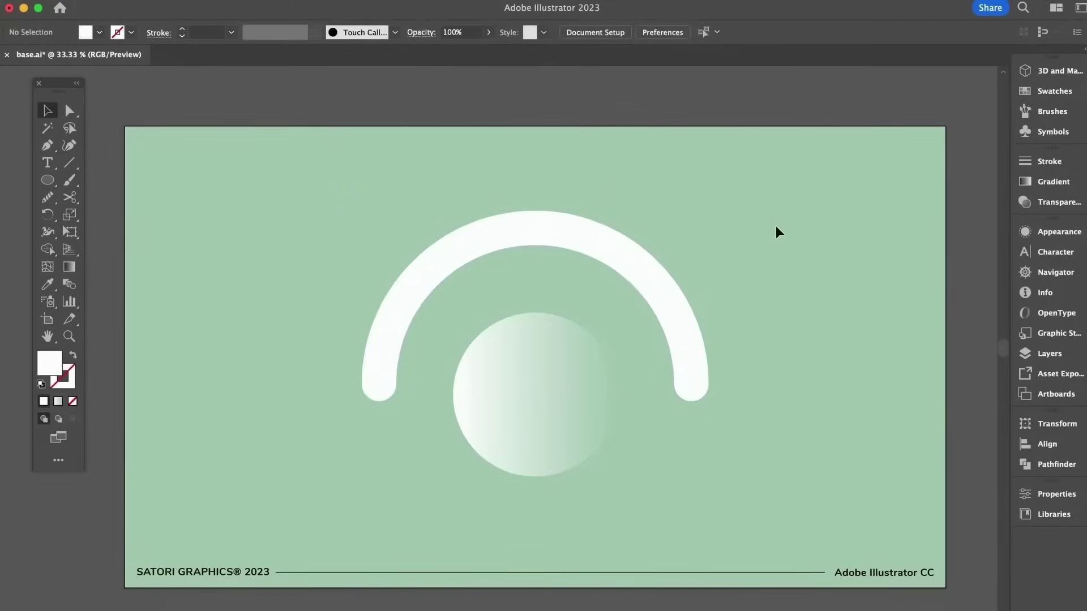
# Combine the arch and the circle into a compound shape and deselect it.
pyautogui.moveTo(779, 238); pyautogui.dragTo(466, 431)
pyautogui.click(1056, 464)
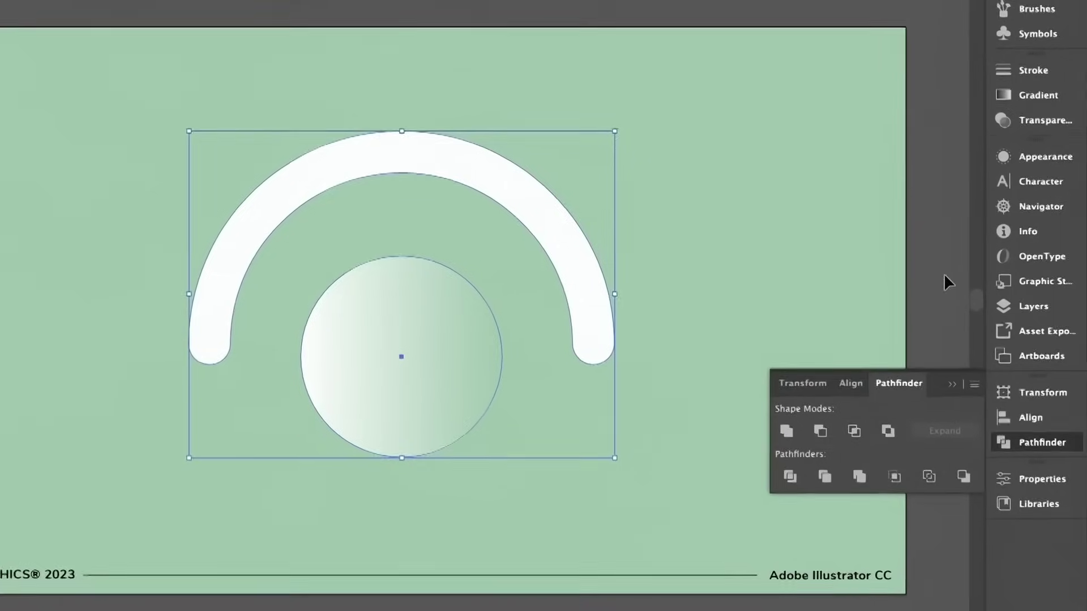
pyautogui.click(971, 382)
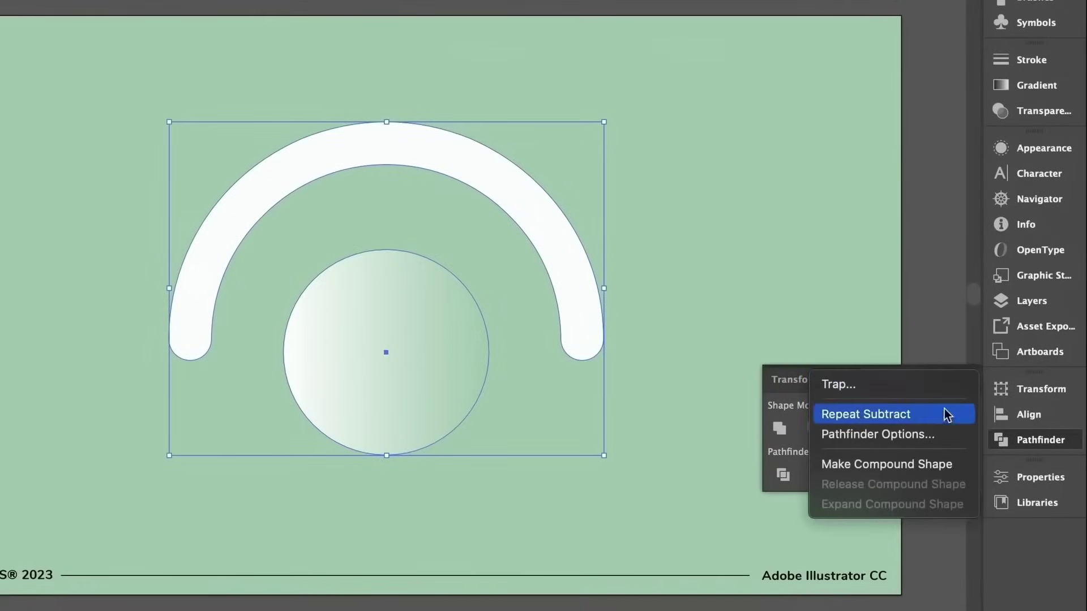
pyautogui.click(924, 465)
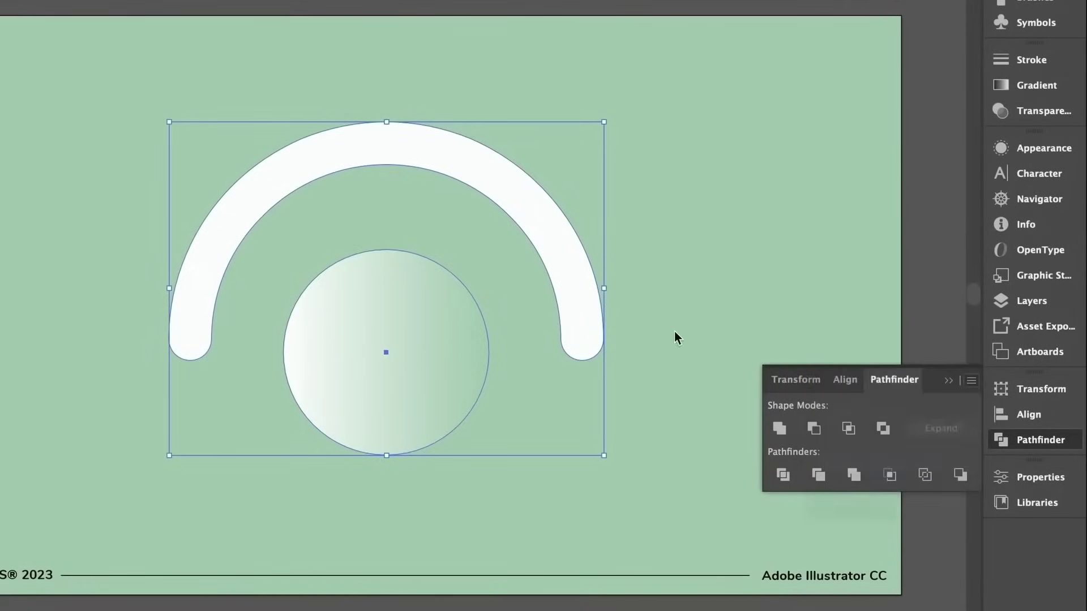
pyautogui.click(732, 265)
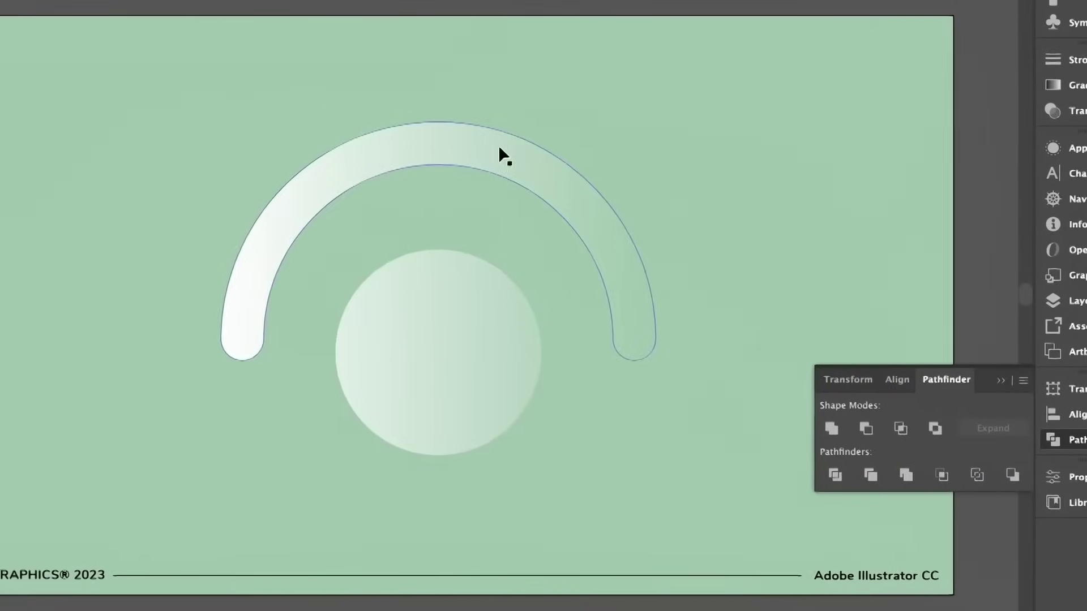
# Redirect the compound shape's gradient so it fades downward from the top of the arch across the circle.
pyautogui.click(500, 150)
pyautogui.press('g')
pyautogui.moveTo(352, 158)
pyautogui.mouseDown()
pyautogui.moveTo(698, 373)
pyautogui.moveTo(480, 249)
pyautogui.moveTo(509, 407)
pyautogui.moveTo(452, 419)
pyautogui.moveTo(432, 360)
pyautogui.mouseUp()
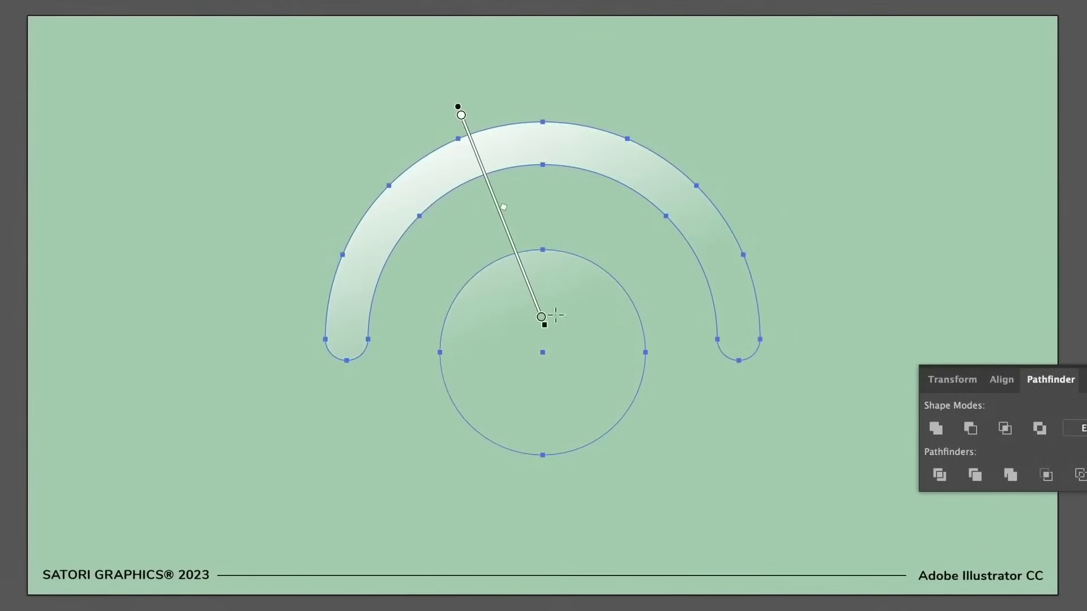
pyautogui.moveTo(548, 73)
pyautogui.mouseDown()
pyautogui.moveTo(551, 320)
pyautogui.moveTo(564, 334)
pyautogui.mouseUp()
pyautogui.press('v')
pyautogui.click(804, 486)
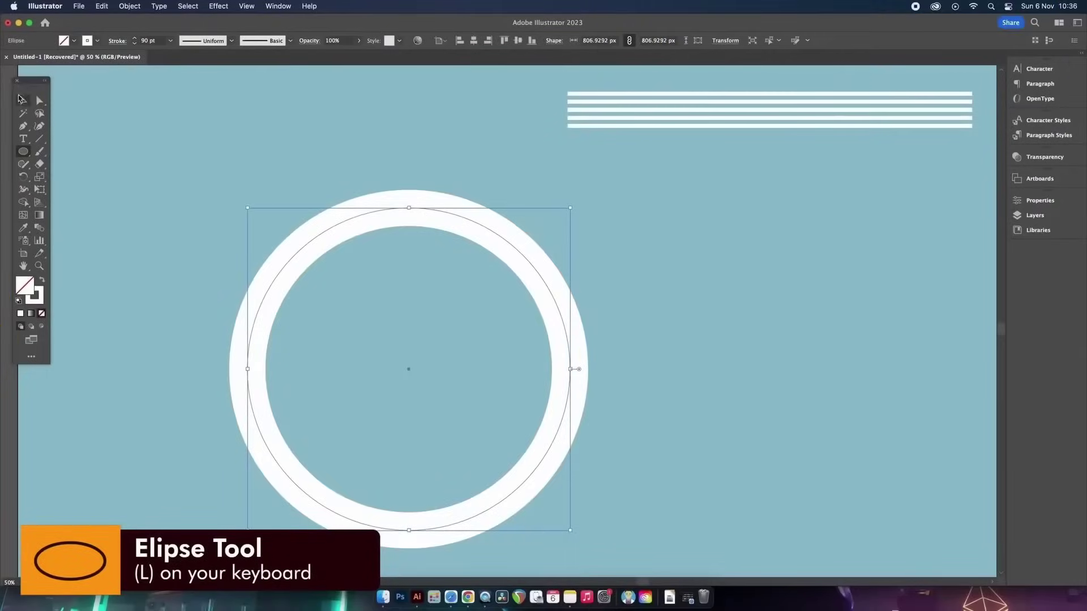
# Thin the white circle's stroke weight to 10 pt.
pyautogui.click(22, 99)
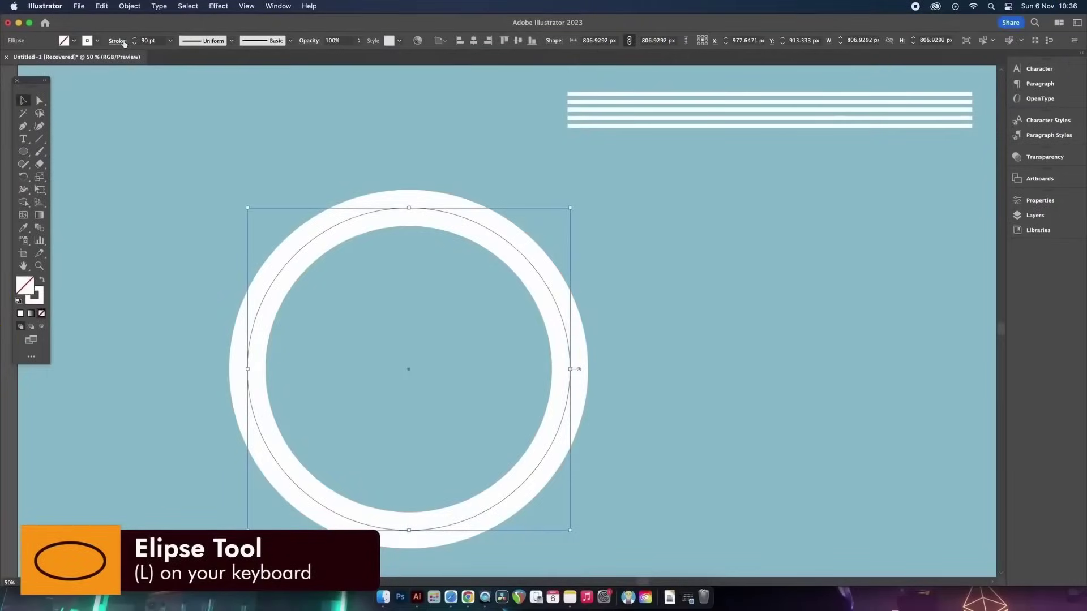
pyautogui.click(171, 40)
pyautogui.click(187, 192)
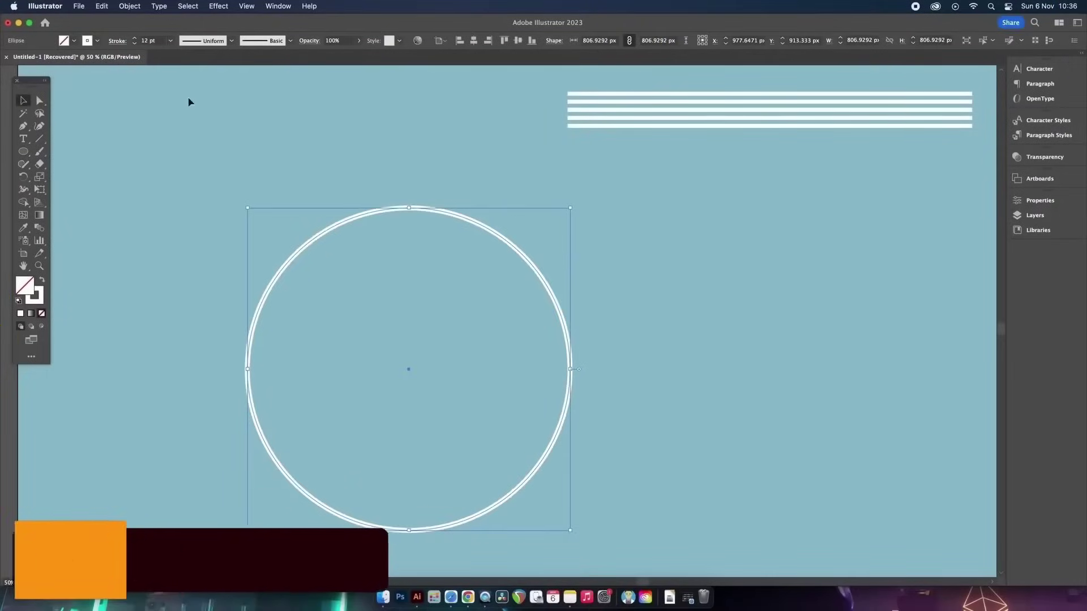
pyautogui.click(171, 40)
pyautogui.click(190, 192)
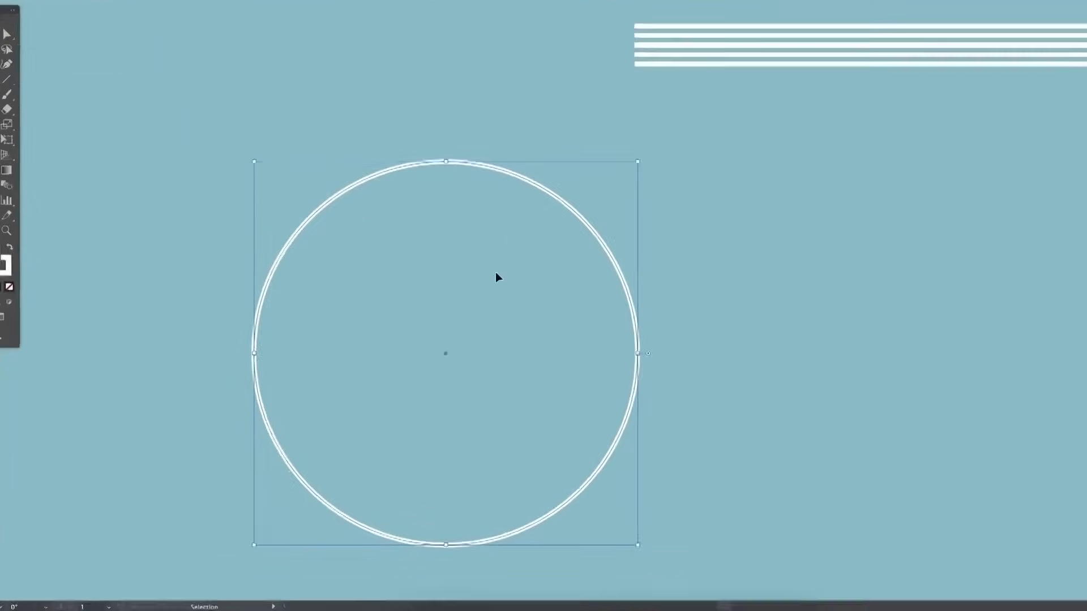
# Cut the circle at its two side anchor points with the Scissors tool and delete the lower half.
pyautogui.press('c')
pyautogui.click(267, 320)
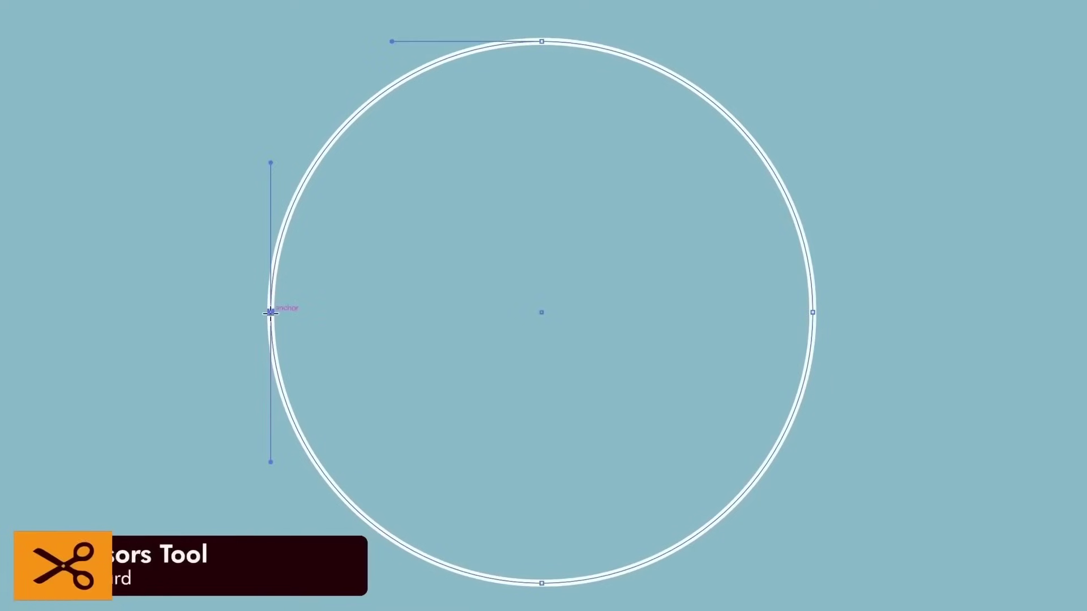
pyautogui.click(816, 324)
pyautogui.press('v')
pyautogui.press('Delete')
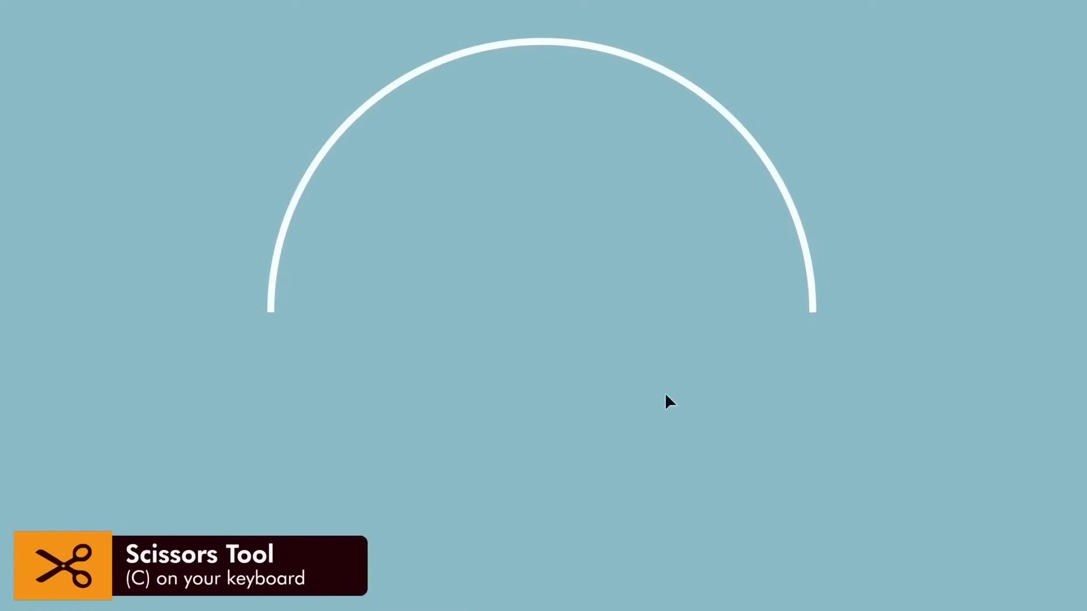
# Select the remaining half-circle arc, show its appearance attributes and place them clear of the artwork.
pyautogui.click(501, 47)
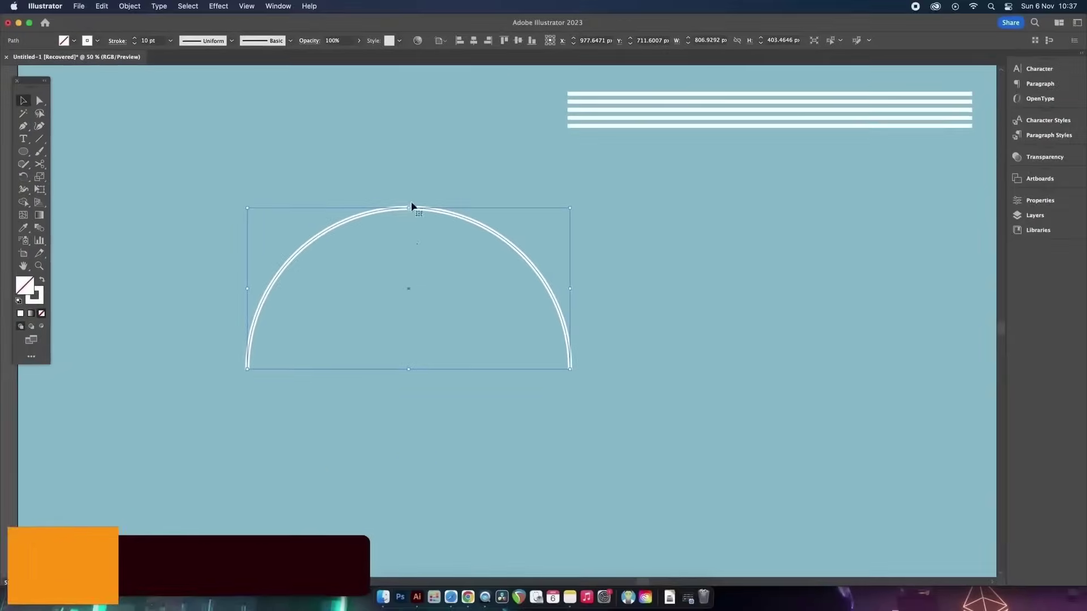
pyautogui.click(278, 5)
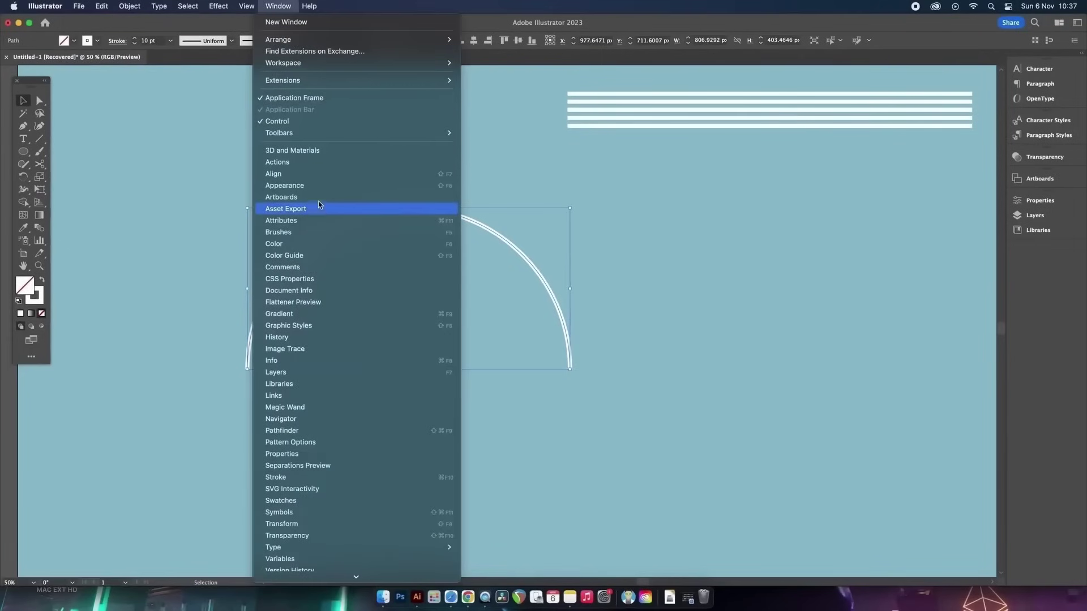
pyautogui.click(317, 185)
pyautogui.moveTo(90, 73); pyautogui.dragTo(204, 112)
pyautogui.moveTo(351, 136); pyautogui.dragTo(791, 179)
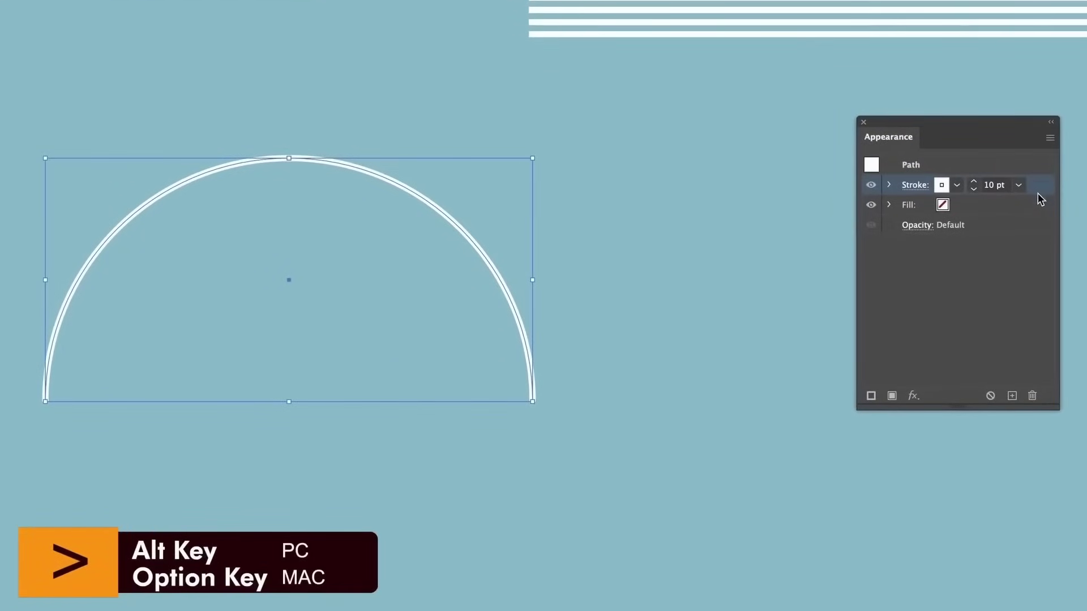
# Duplicate the arc's stroke beneath the fill and set the copy's weight to 30 pt.
pyautogui.keyDown('alt'); pyautogui.moveTo(1041, 198); pyautogui.dragTo(1035, 220); pyautogui.keyUp('alt')
pyautogui.click(973, 225)
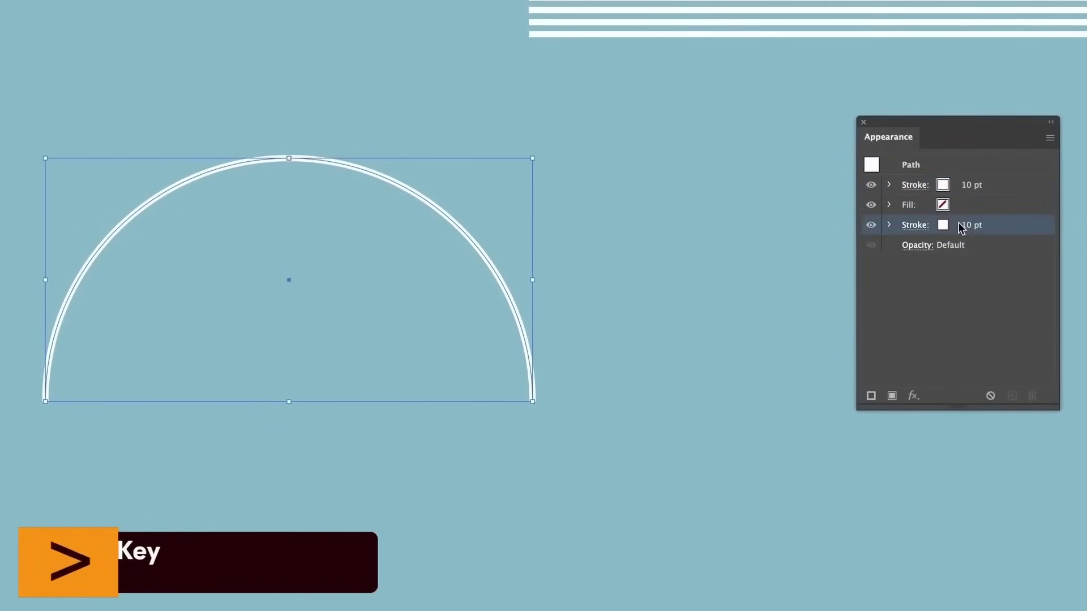
pyautogui.click(1006, 225)
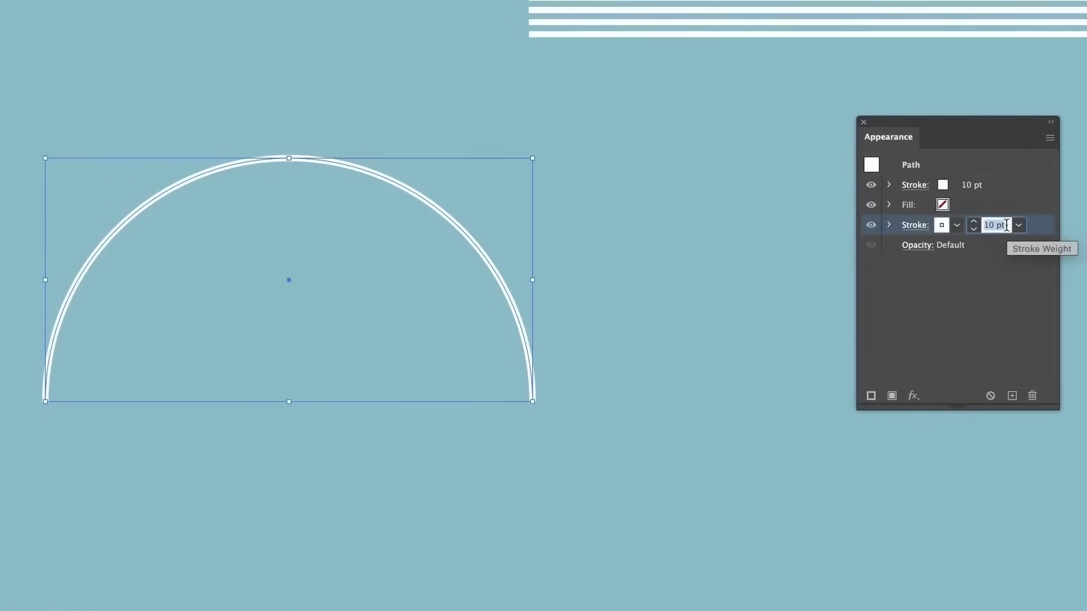
pyautogui.write('30')
# Color the 30 pt stroke with the swatch that matches the blue background.
pyautogui.click(941, 225)
pyautogui.click(939, 226)
pyautogui.click(940, 225)
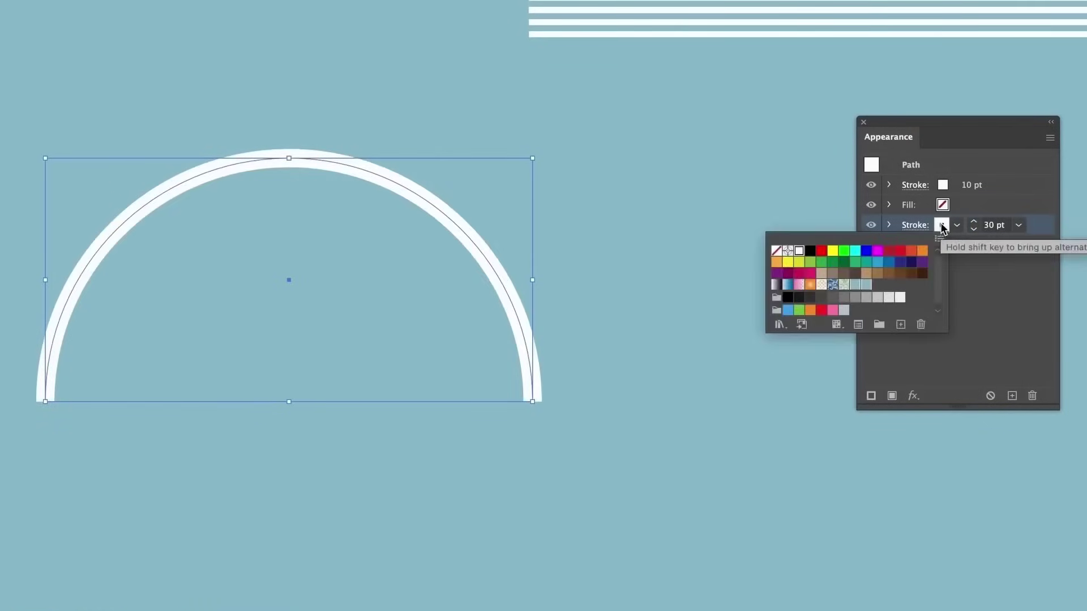
pyautogui.click(866, 285)
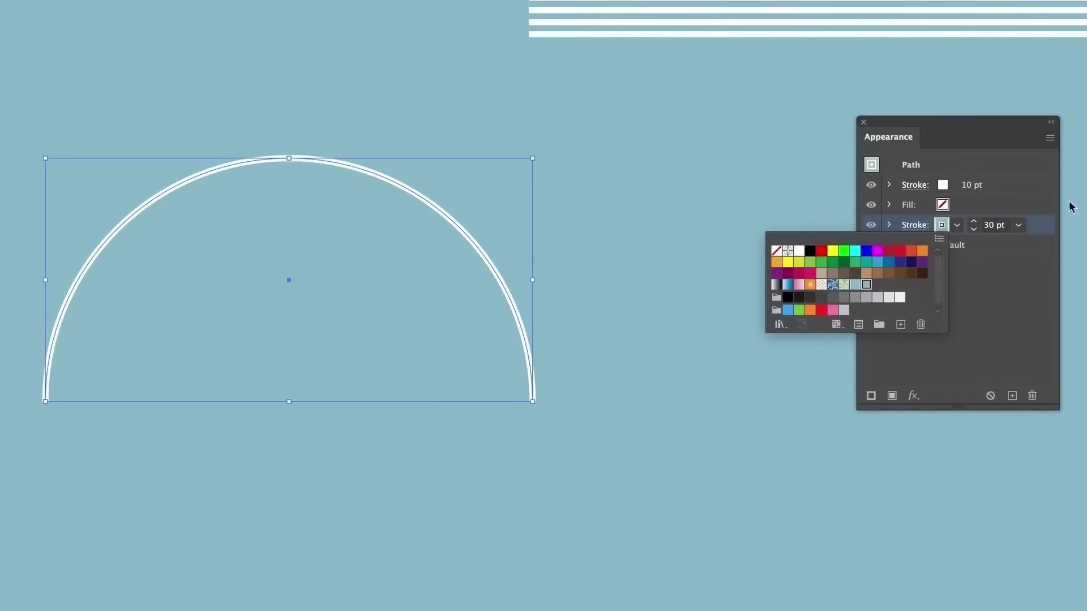
# Select the whole stack from the 10 pt to the 30 pt stroke and duplicate it below the existing attributes.
pyautogui.click(1034, 191)
pyautogui.click(1024, 184)
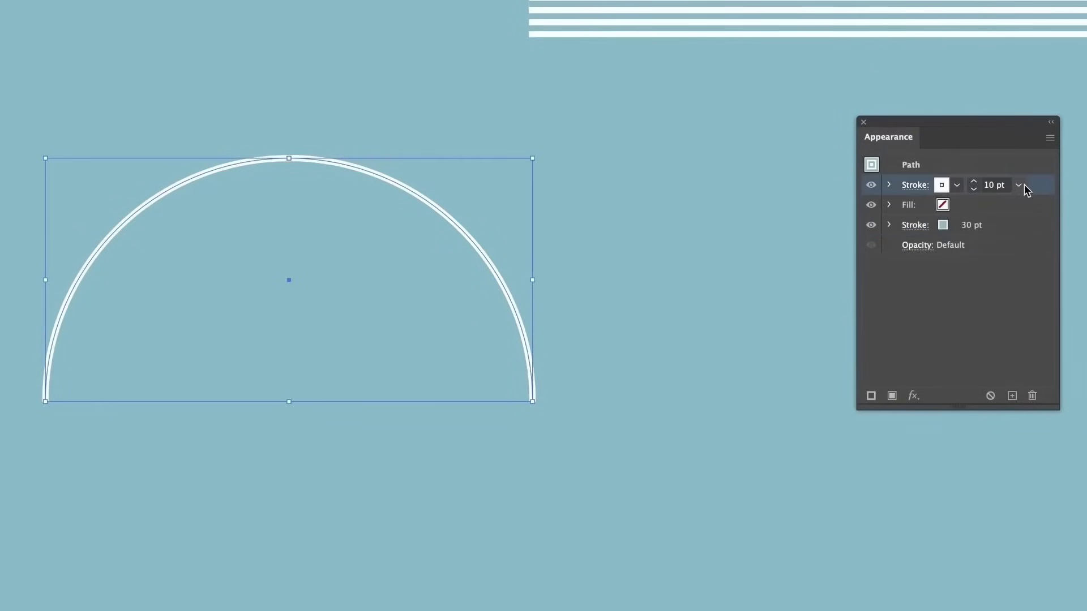
pyautogui.keyDown('shift'); pyautogui.click(1031, 226); pyautogui.keyUp('shift')
pyautogui.moveTo(1015, 226)
pyautogui.mouseDown()
pyautogui.moveTo(1013, 253)
pyautogui.moveTo(1029, 247)
pyautogui.mouseUp()
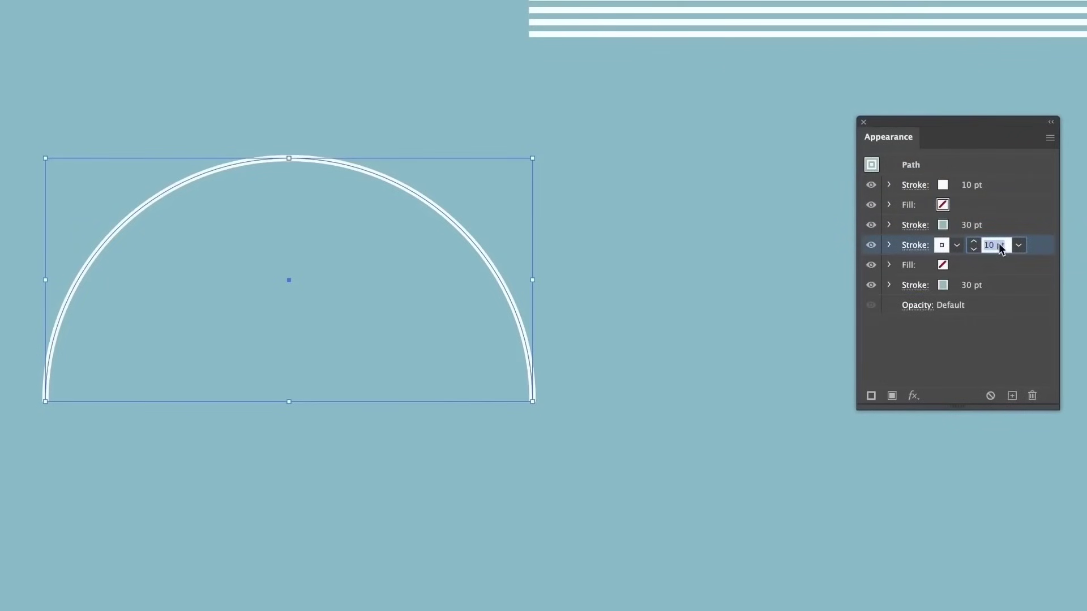
# Set the duplicated strokes below the 30 pt stroke to 50, 70 and 90 pt in order, then deselect and dismiss the appearance attributes.
pyautogui.press('Return')
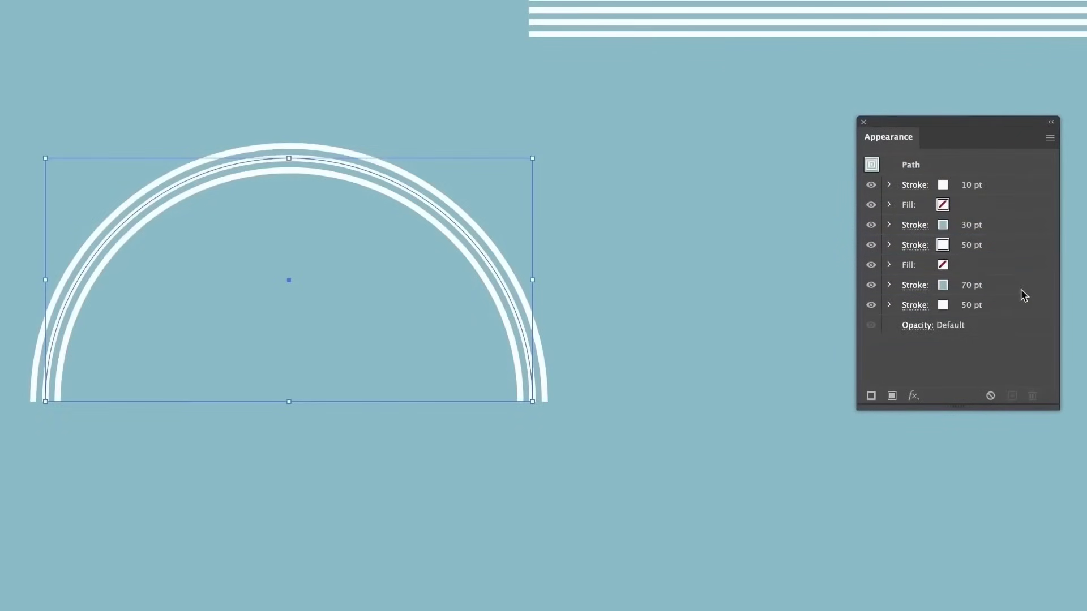
pyautogui.click(972, 306)
pyautogui.click(973, 305)
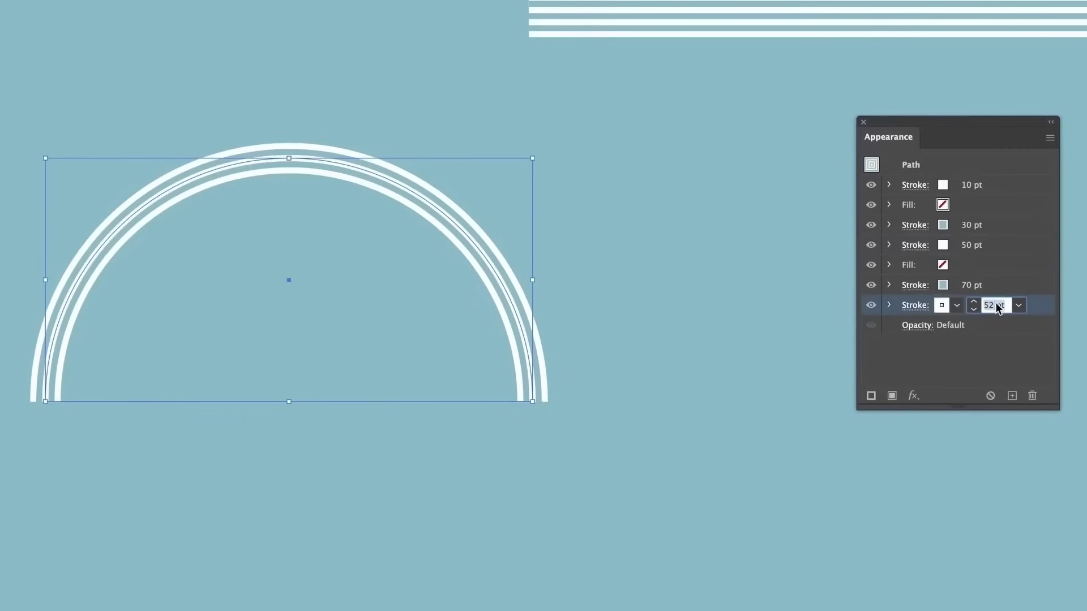
pyautogui.write('90')
pyautogui.press('Return')
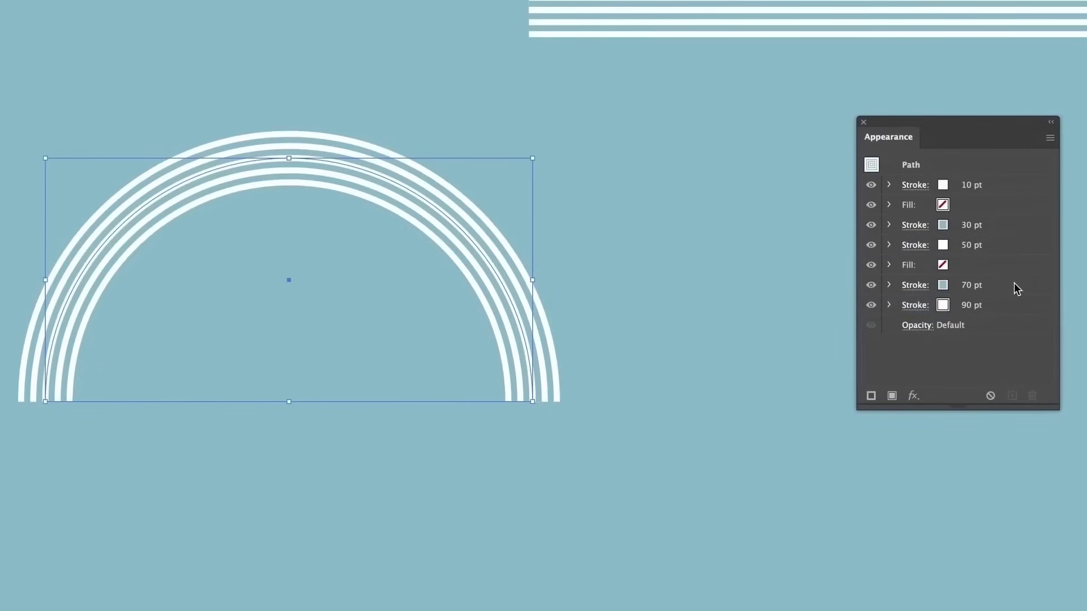
pyautogui.click(612, 211)
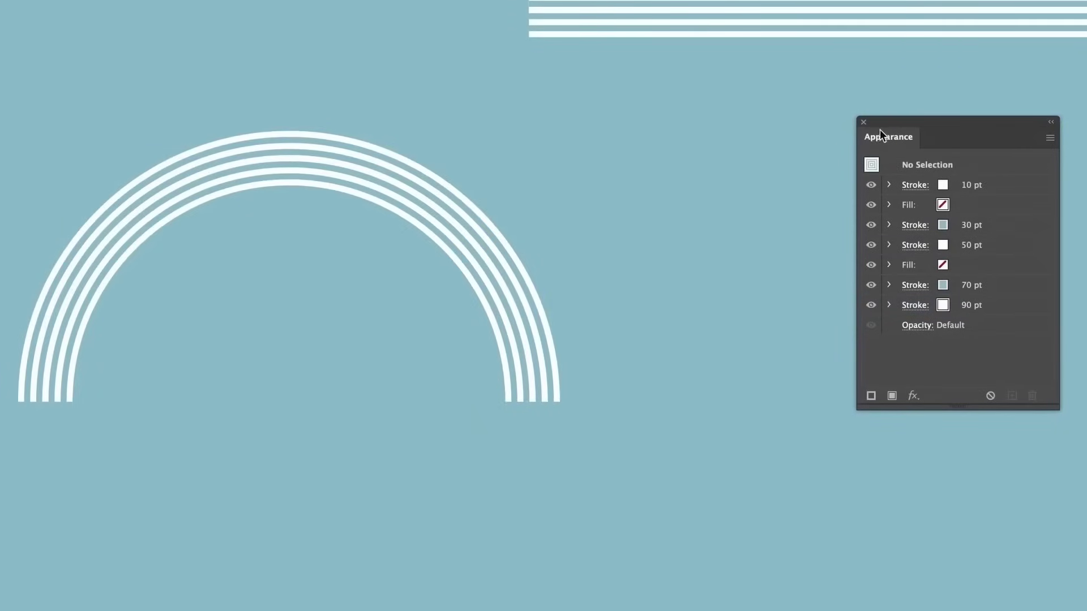
pyautogui.click(859, 122)
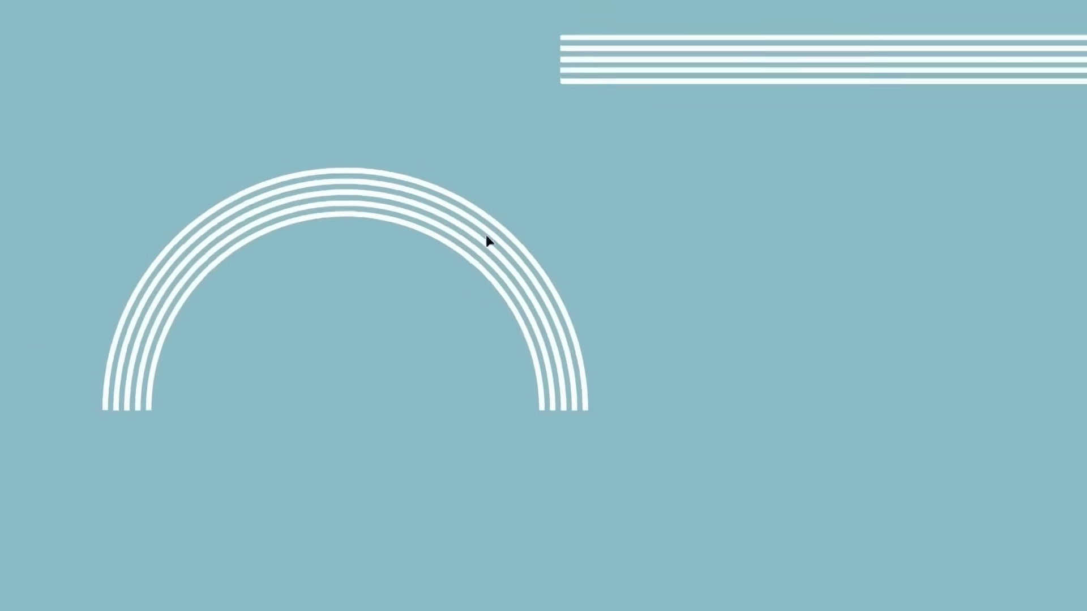
# Reposition the striped arc on the blue background and show the Pathfinder options.
pyautogui.moveTo(449, 220); pyautogui.dragTo(534, 253)
pyautogui.moveTo(598, 307); pyautogui.dragTo(592, 315)
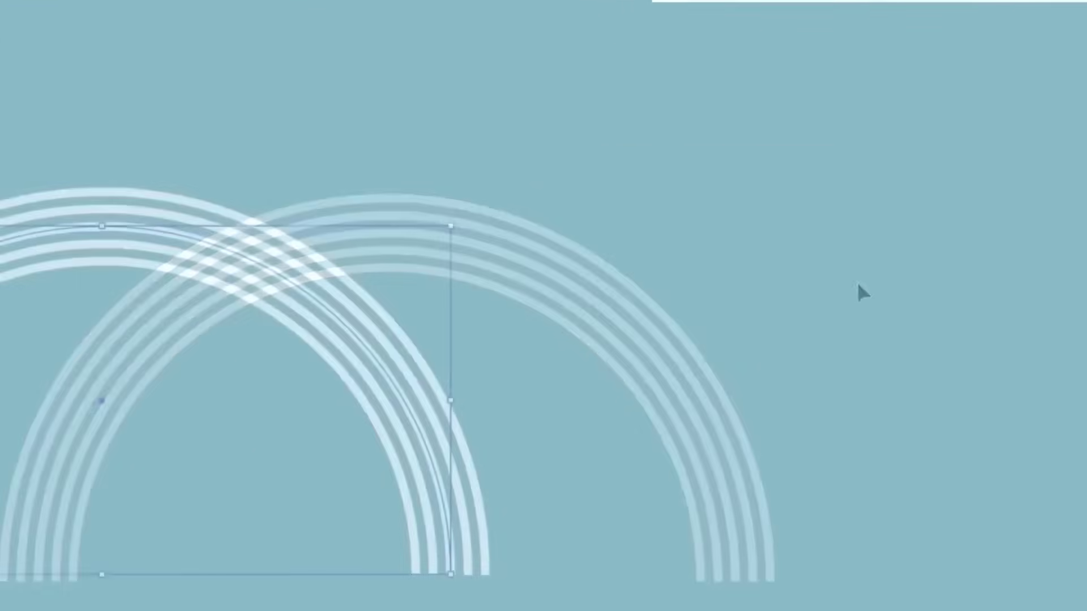
pyautogui.click(268, 4)
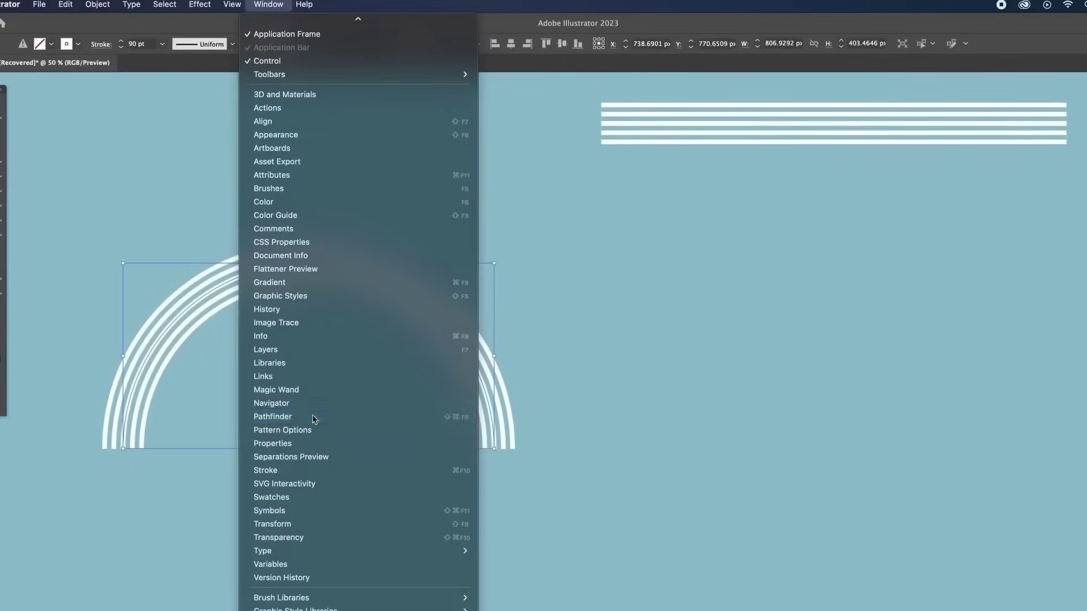
pyautogui.click(312, 418)
pyautogui.moveTo(328, 78); pyautogui.dragTo(1051, 282)
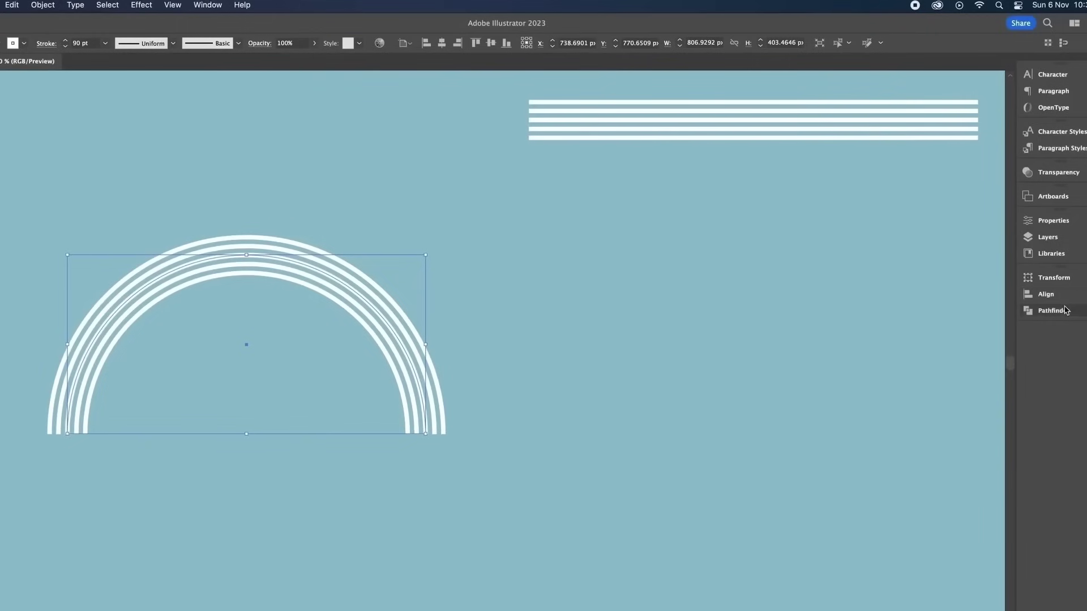
pyautogui.click(1053, 310)
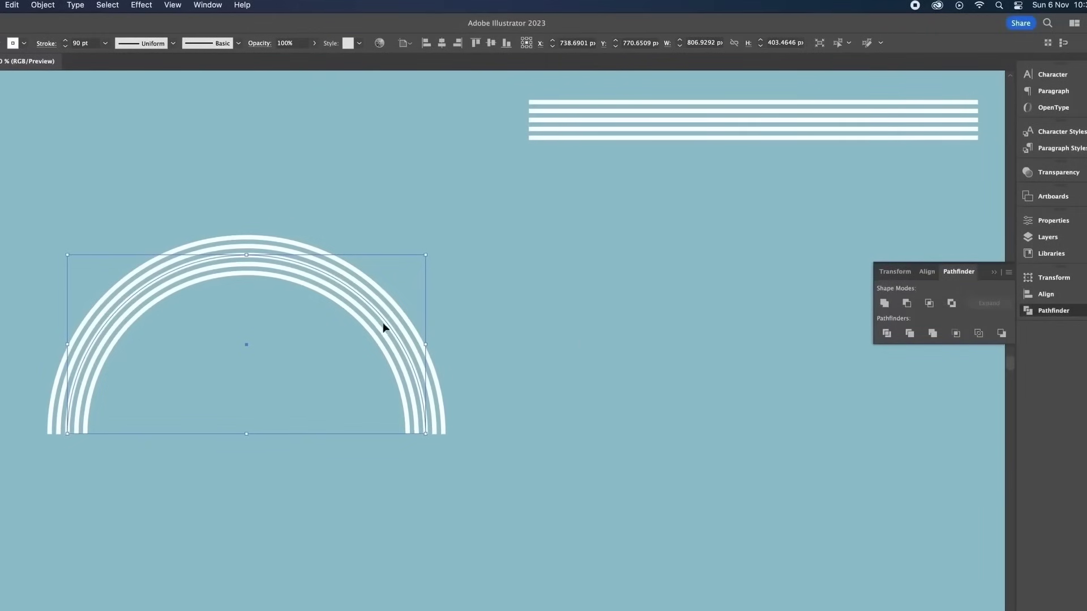
# Move the striped arc slightly down and across and make it a compound shape.
pyautogui.moveTo(385, 321); pyautogui.dragTo(426, 336)
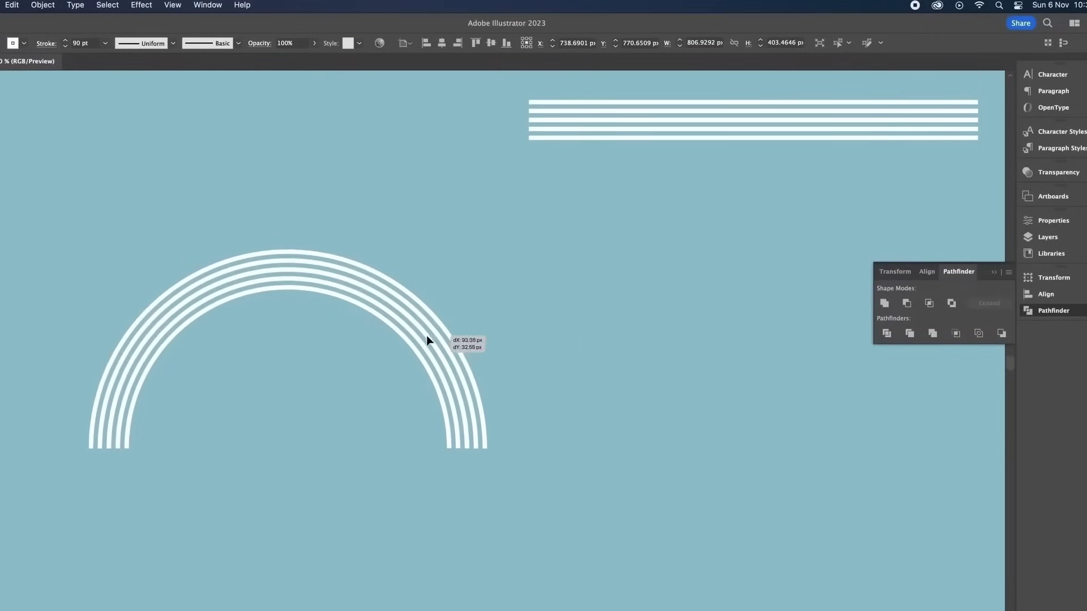
pyautogui.click(1006, 275)
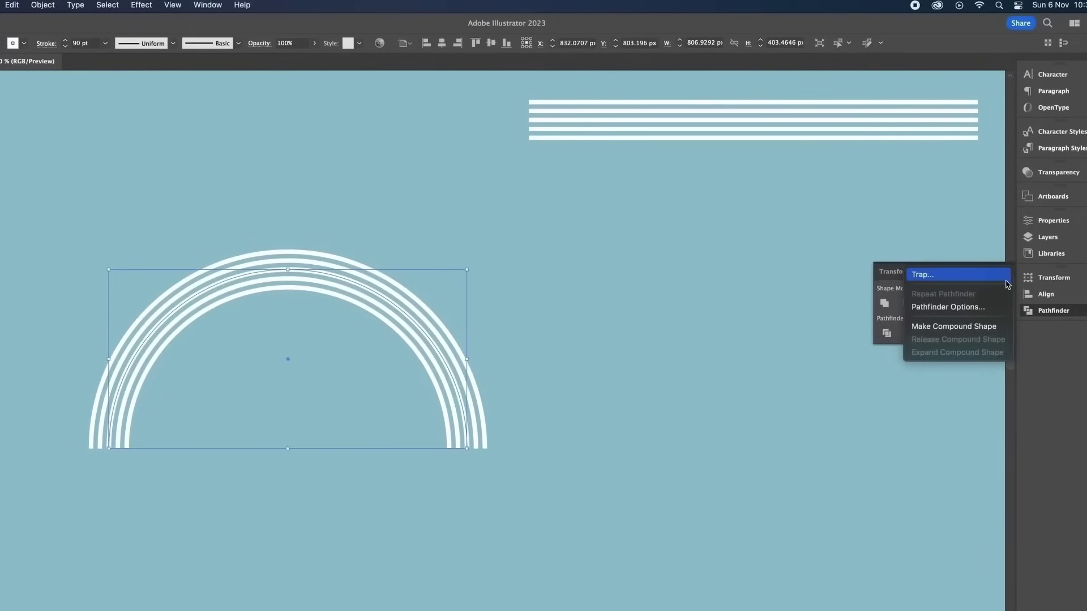
pyautogui.click(999, 332)
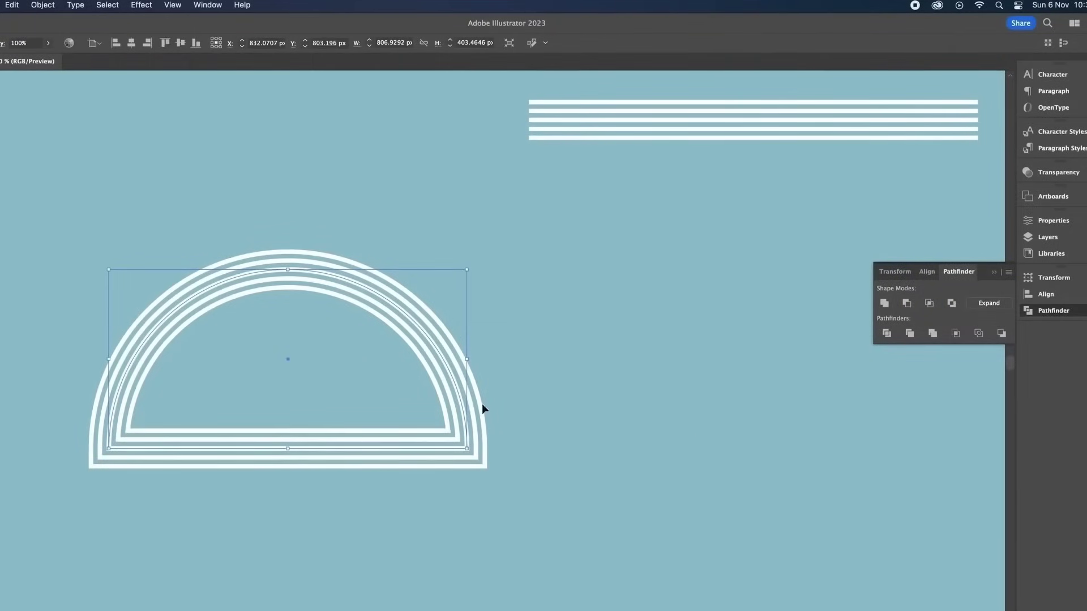
# Try overlapping a duplicate of the whole compound shape with the original, and undo it.
pyautogui.moveTo(357, 289); pyautogui.dragTo(628, 303)
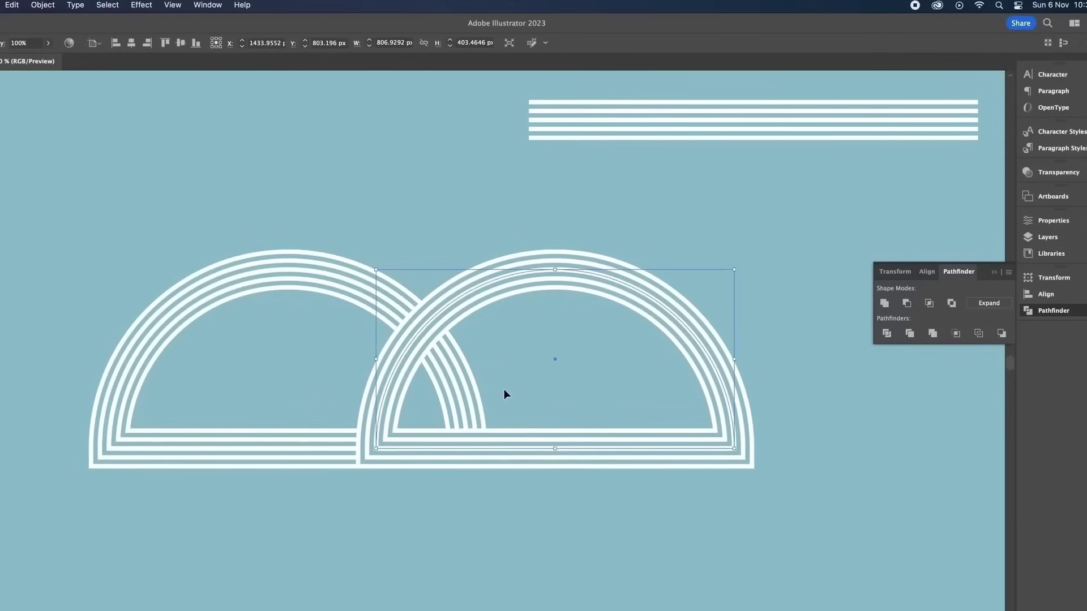
pyautogui.press('super+z')
# Isolate the compound shape, shift its arc slightly and paste a copy of the arc inside it.
pyautogui.click(349, 276)
pyautogui.click(349, 281)
pyautogui.doubleClick(348, 281)
pyautogui.moveTo(348, 282)
pyautogui.mouseDown()
pyautogui.moveTo(398, 265)
pyautogui.moveTo(351, 275)
pyautogui.mouseUp()
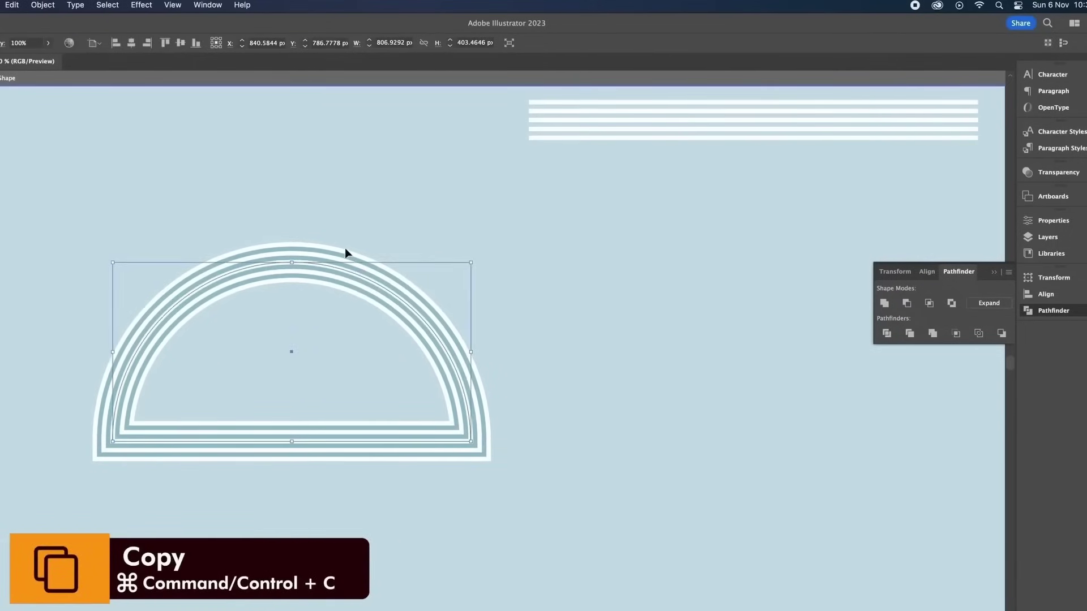
pyautogui.press('super+v')
pyautogui.press('super+space')
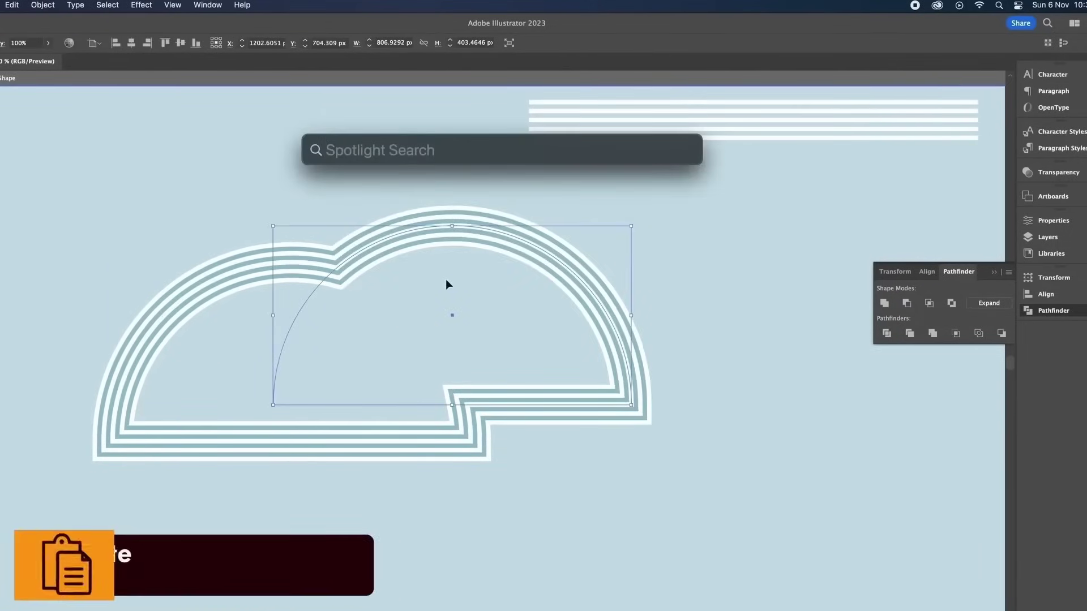
pyautogui.press('Escape')
# Arrange one upright and one upside-down arc copy into a full circle overlapping the original arc.
pyautogui.moveTo(548, 229); pyautogui.dragTo(383, 280)
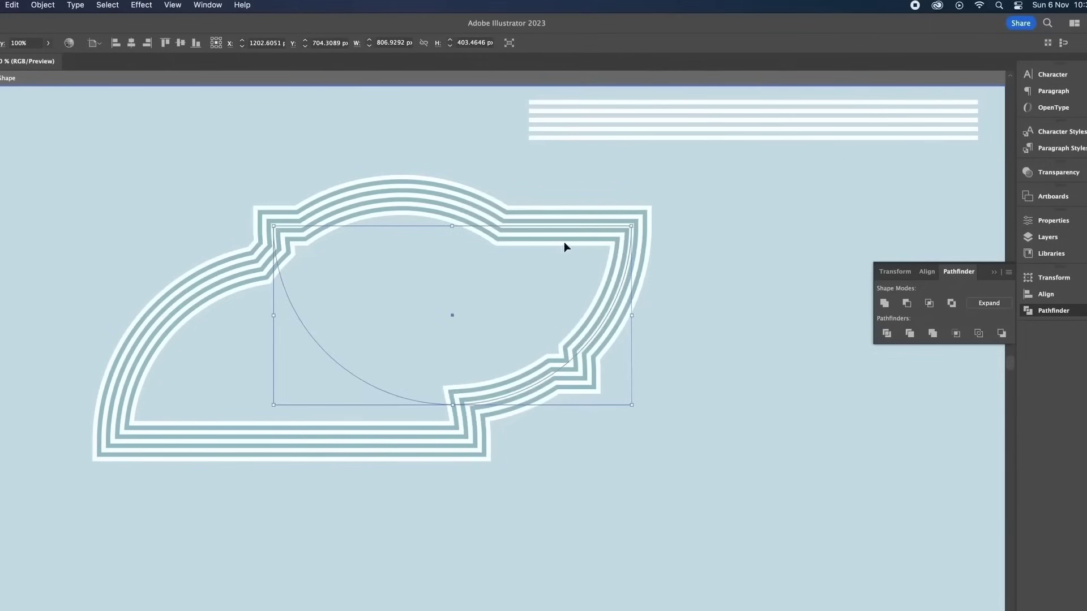
pyautogui.moveTo(561, 232); pyautogui.dragTo(510, 380)
pyautogui.click(672, 291)
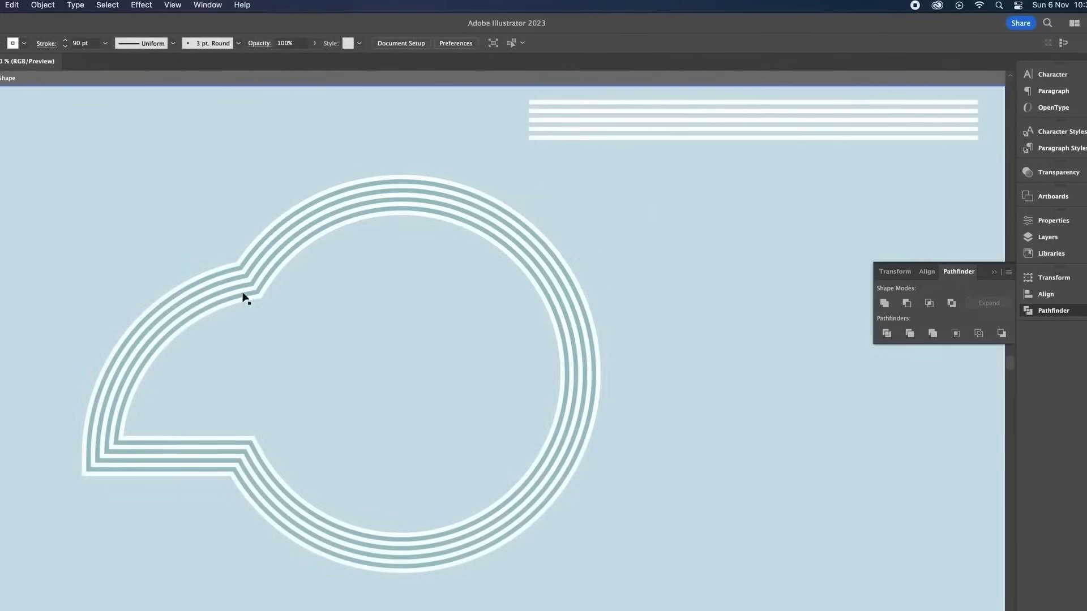
# Examine the merged arcs' underlying paths in outline view and return to the normal preview.
pyautogui.press('super+y')
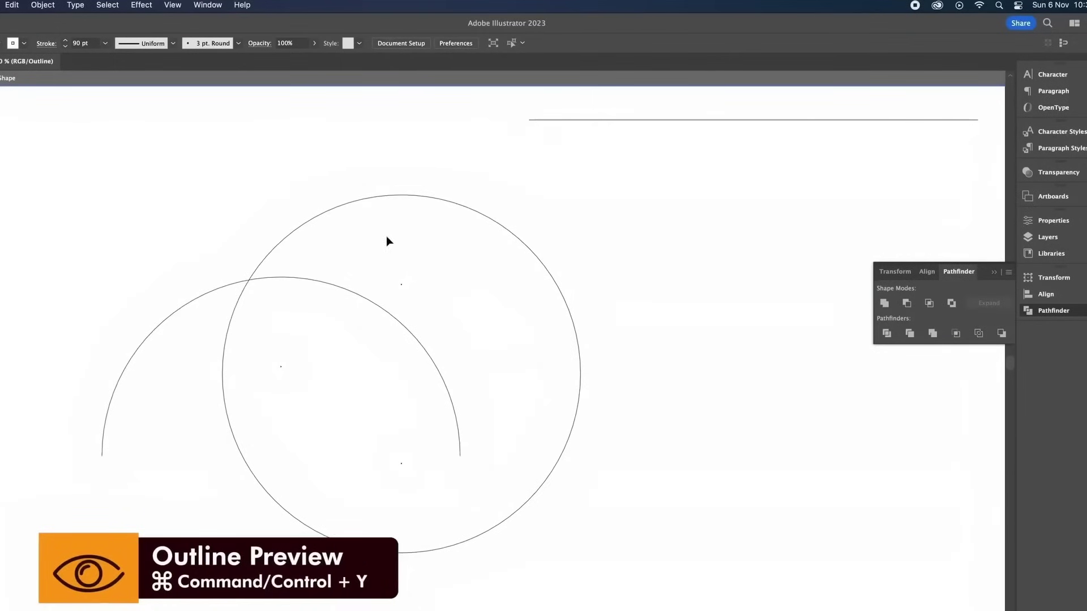
pyautogui.press('super+y')
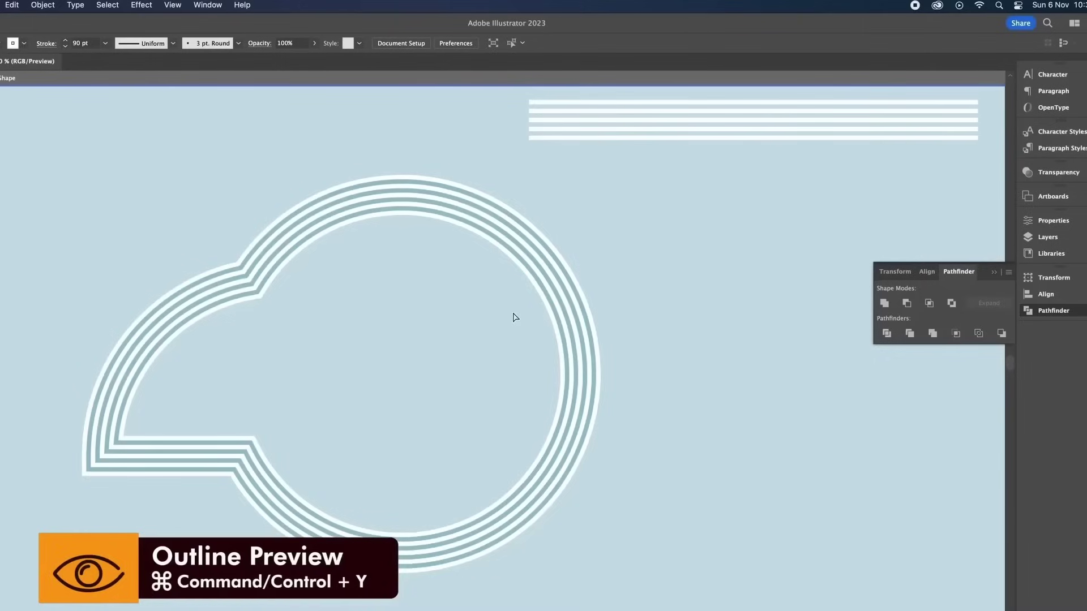
pyautogui.click(191, 80)
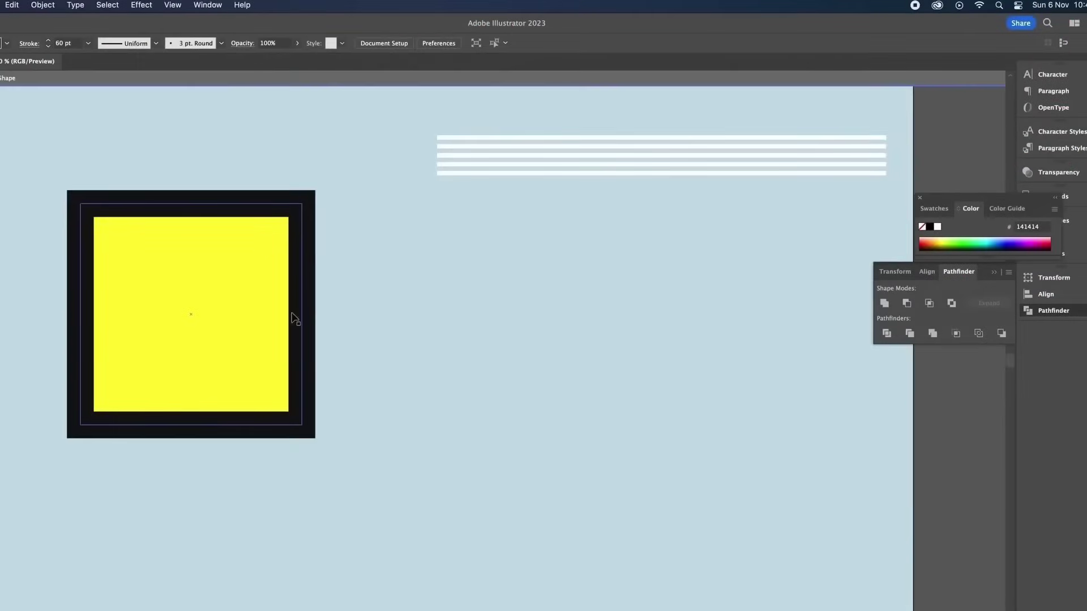
# Paste copies of the black-outlined yellow square inside the isolated compound shape and arrange them overlapping.
pyautogui.hotkey('ctrl', 'v')
pyautogui.moveTo(350, 302); pyautogui.dragTo(288, 166)
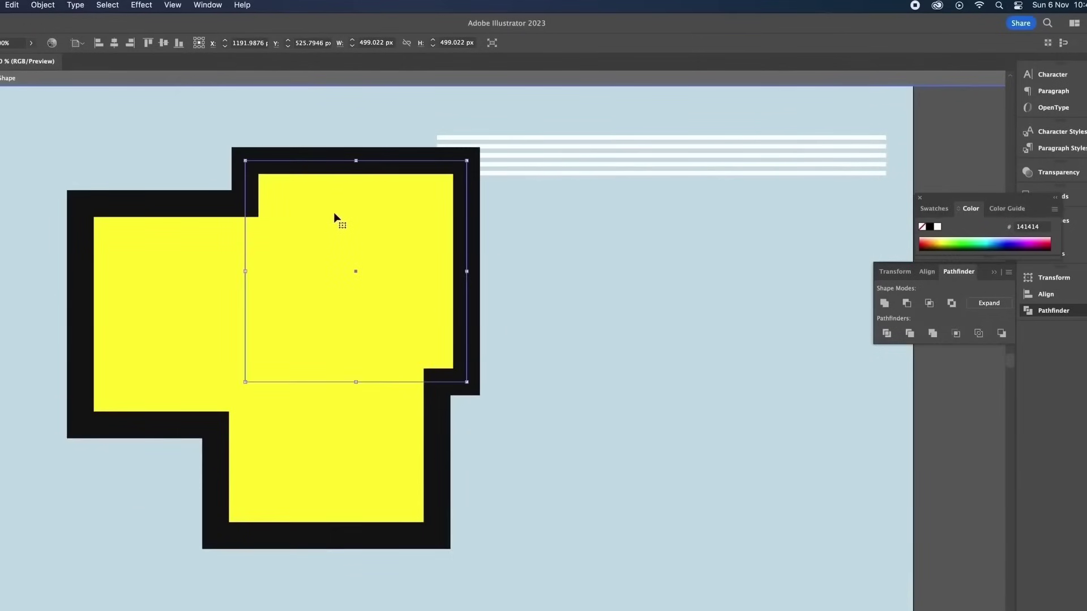
pyautogui.moveTo(525, 360); pyautogui.dragTo(278, 453)
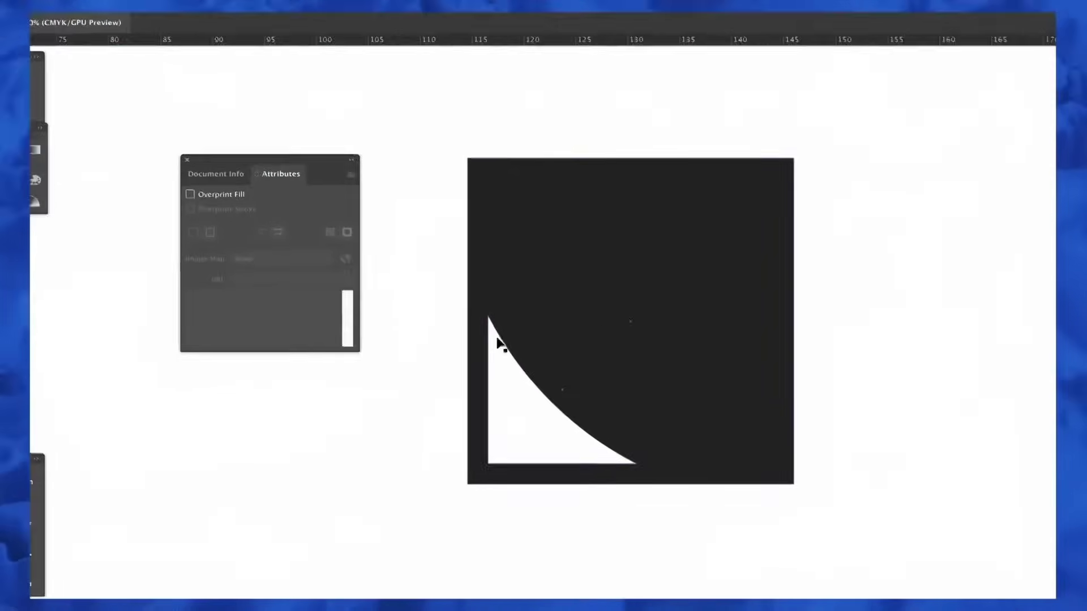
# Select the dark square and the white curved triangle and toggle the display of their center points.
pyautogui.click(575, 347)
pyautogui.moveTo(631, 360); pyautogui.dragTo(621, 318)
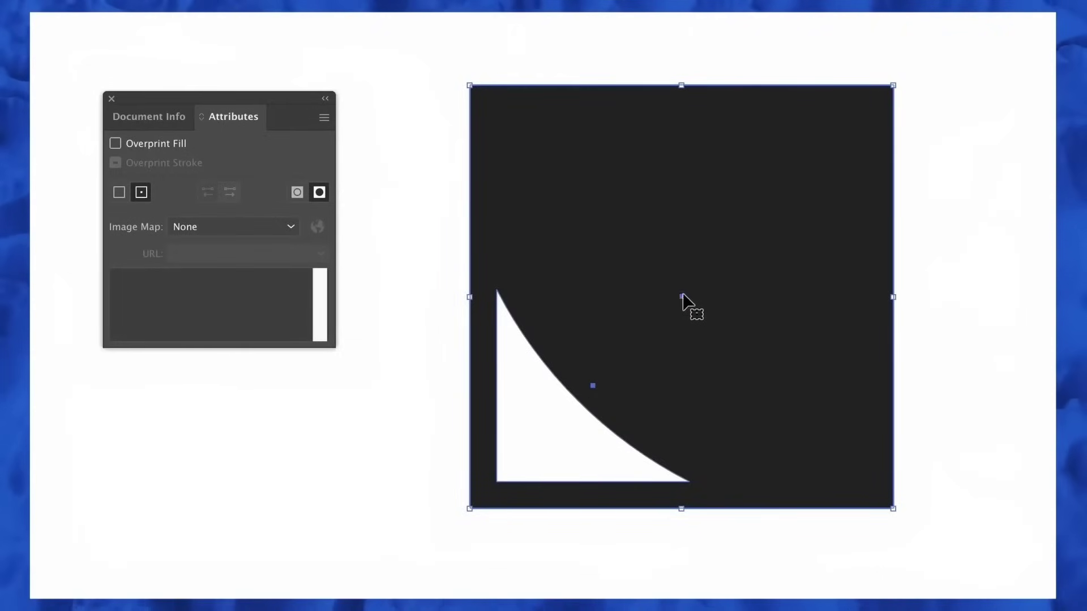
pyautogui.click(119, 193)
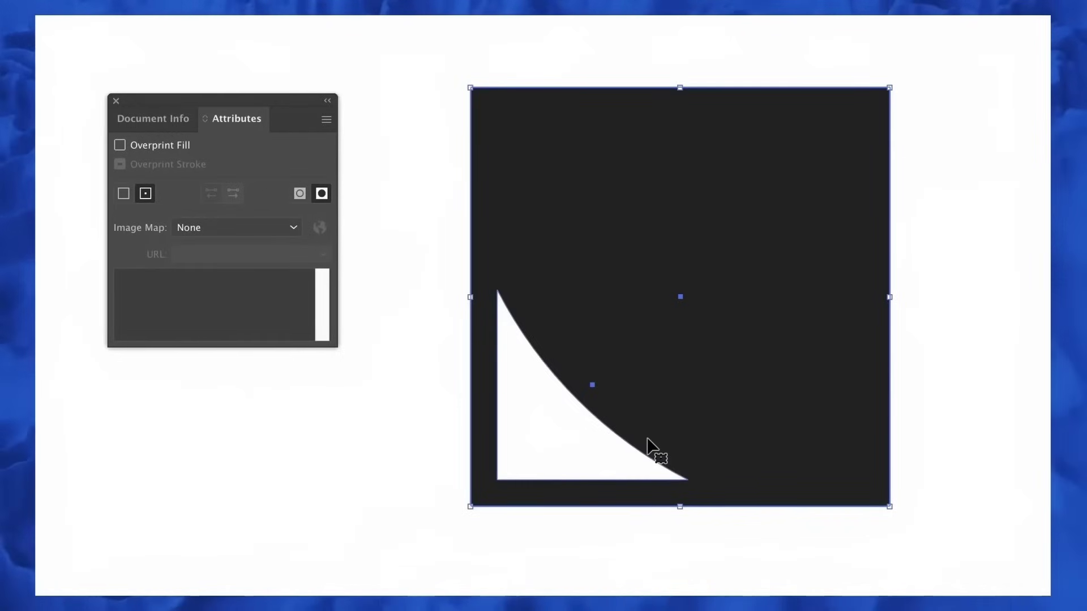
# In outline view, set a 180° rotation for the curved triangle about its center point and toggle the rotation preview.
pyautogui.hotkey('ctrl', 'y')
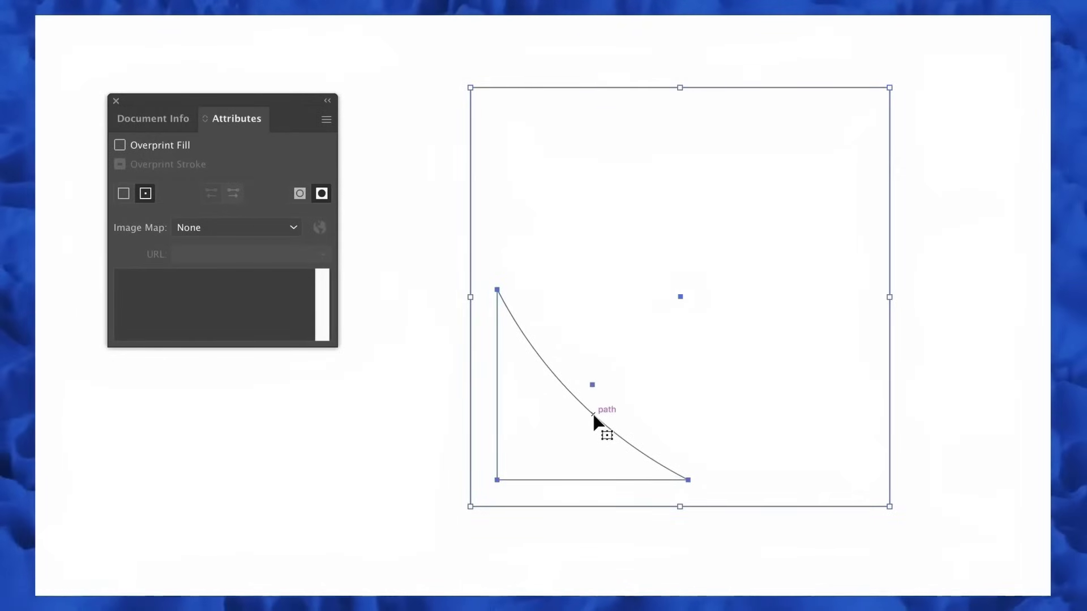
pyautogui.click(514, 311)
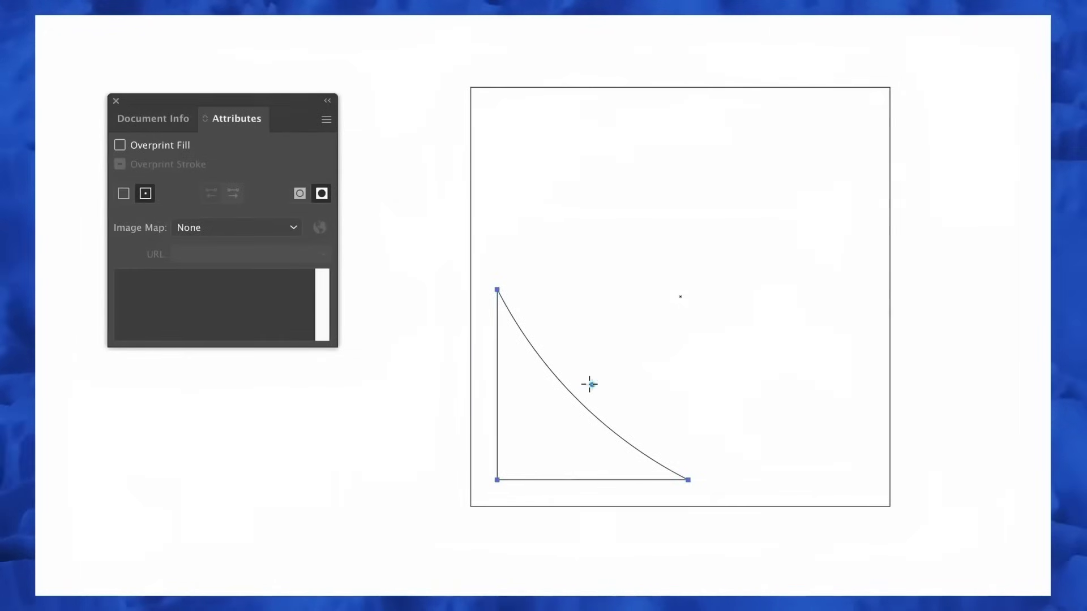
pyautogui.keyDown('alt'); pyautogui.click(560, 382); pyautogui.keyUp('alt')
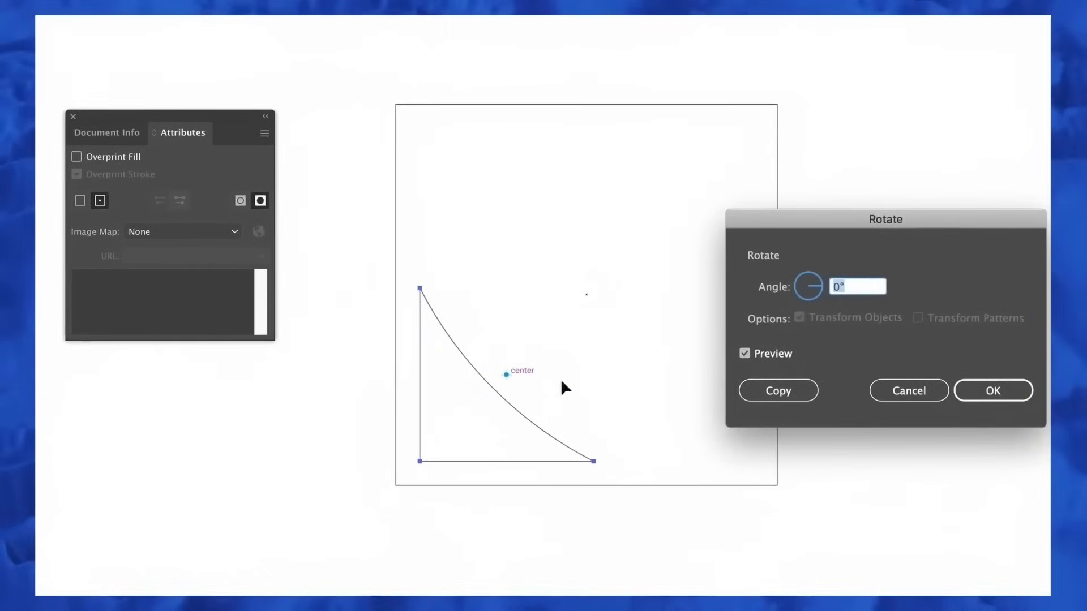
pyautogui.write('180')
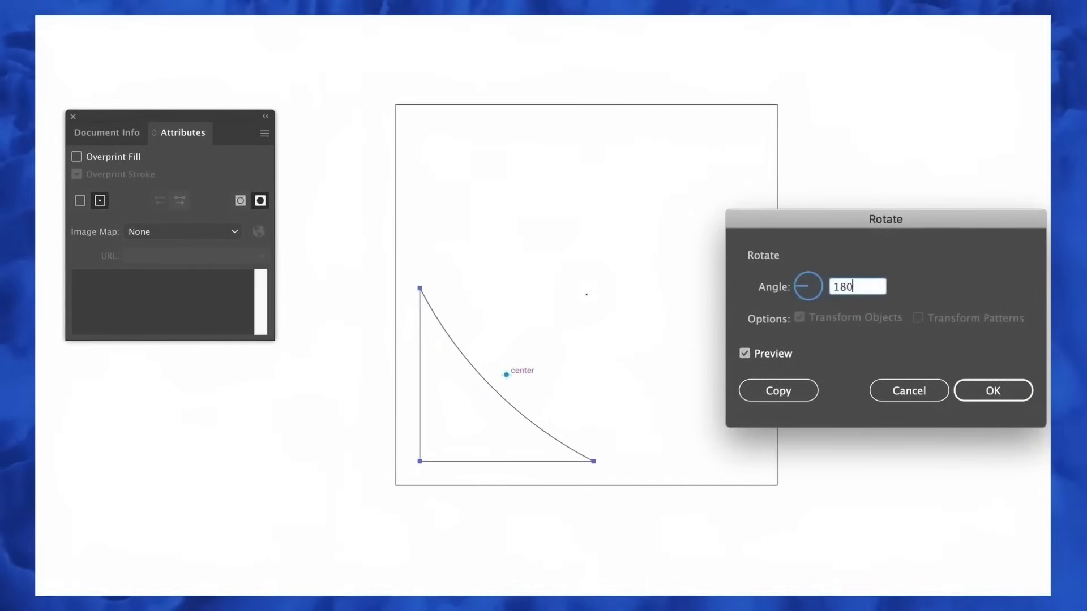
pyautogui.click(770, 353)
pyautogui.click(771, 351)
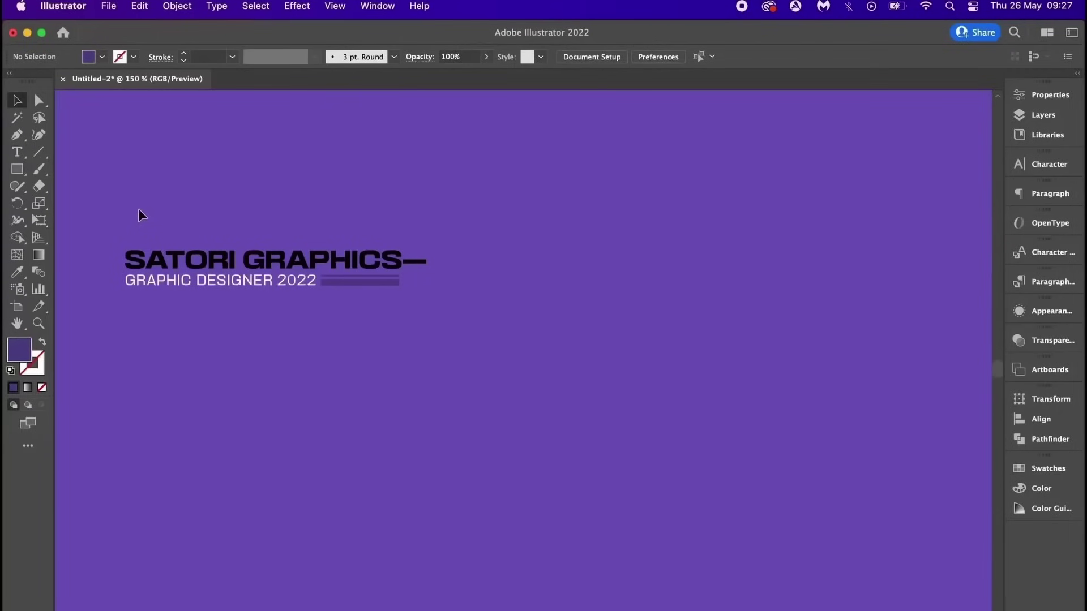
# Duplicate the SATORI GRAPHICS text block with its lines alongside the original and repeat the copy to form a row of three.
pyautogui.moveTo(134, 211); pyautogui.dragTo(487, 315)
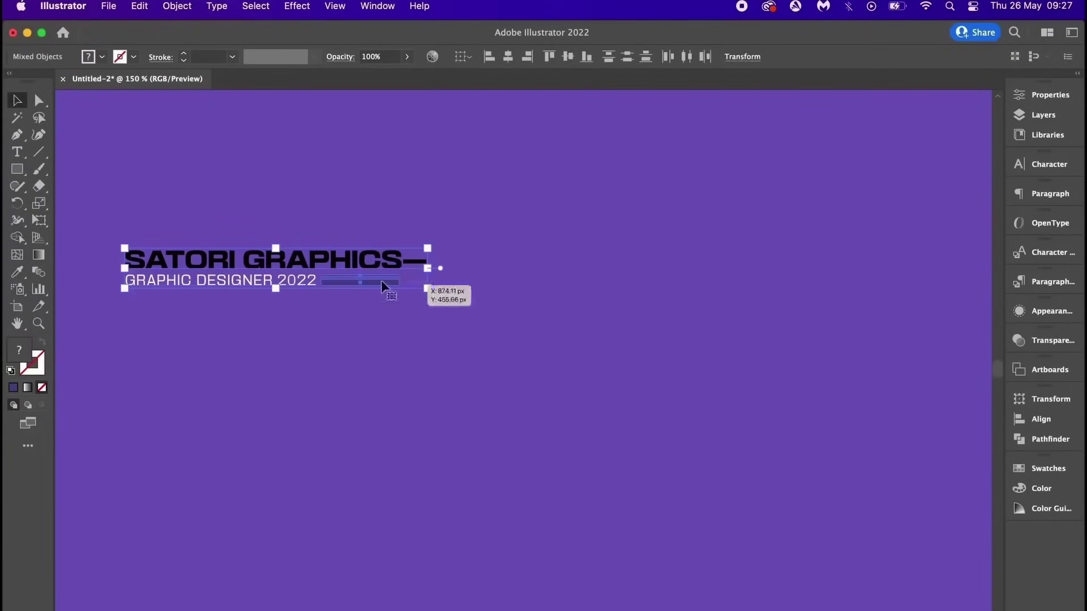
pyautogui.moveTo(297, 274); pyautogui.dragTo(602, 273)
pyautogui.press('super+d')
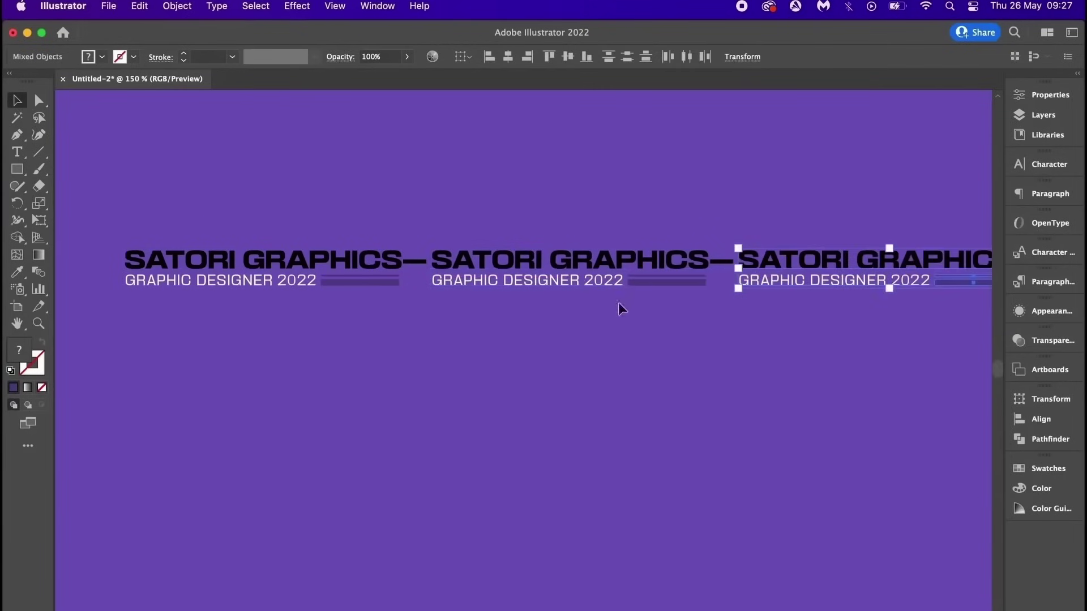
pyautogui.click(638, 355)
pyautogui.moveTo(680, 342); pyautogui.dragTo(602, 415)
pyautogui.scroll(-1, 610, 380)
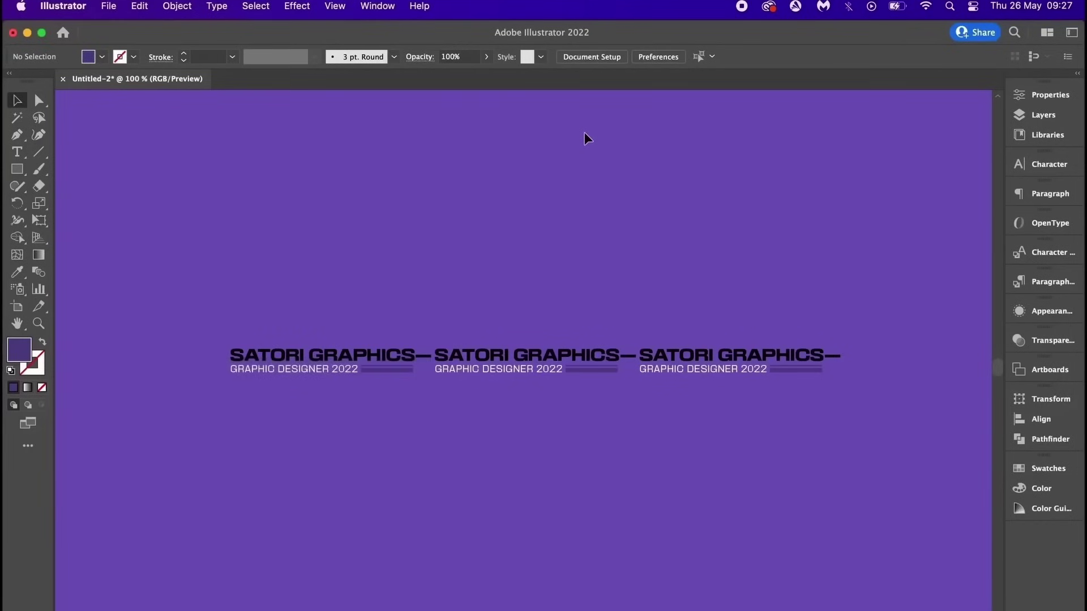
# Show the document's symbols collection.
pyautogui.click(378, 6)
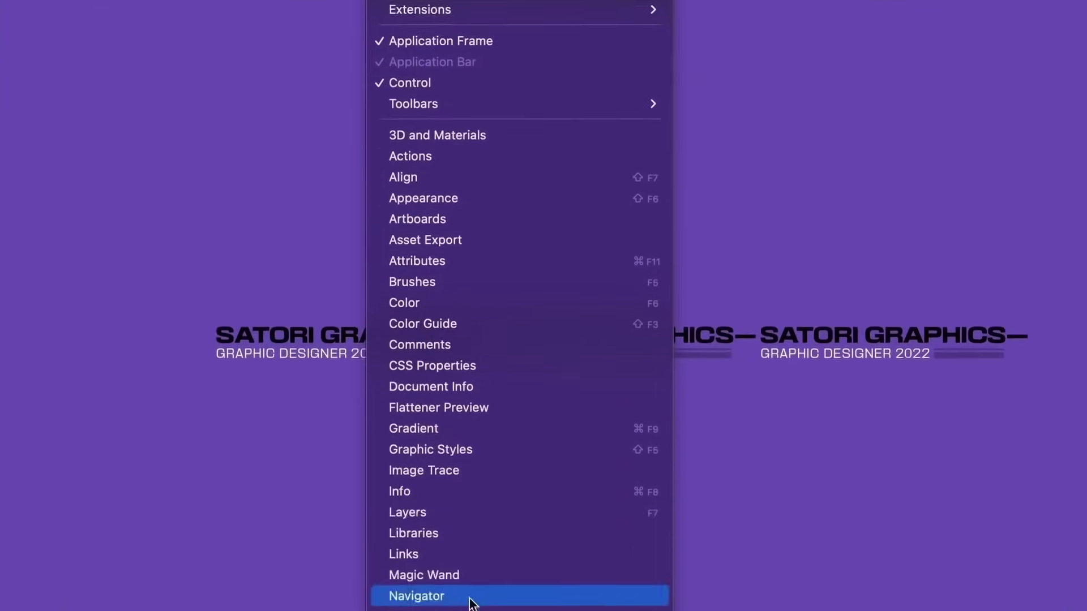
pyautogui.moveTo(476, 561)
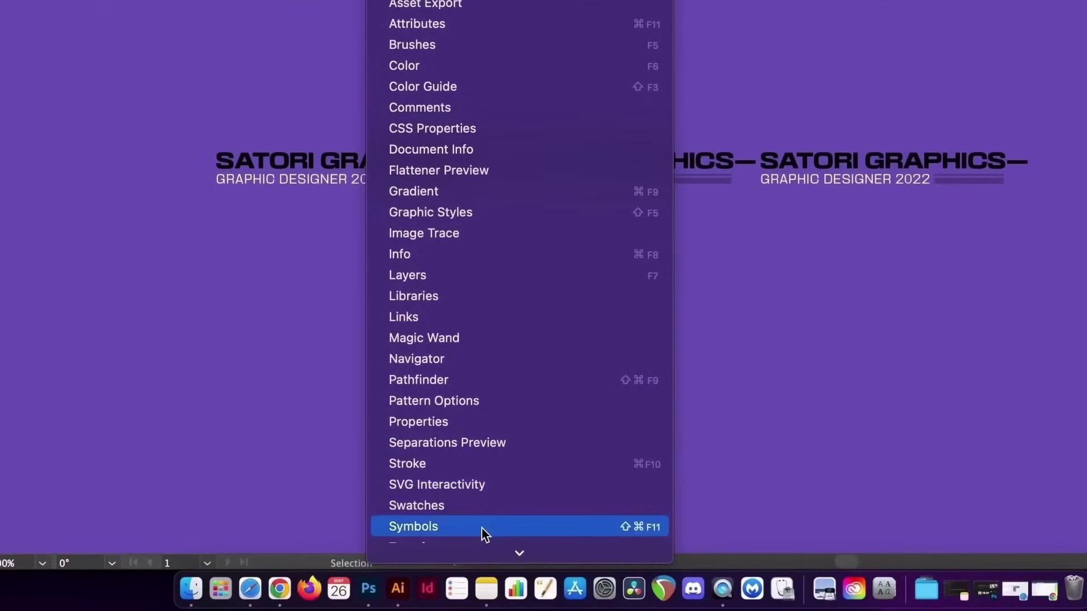
pyautogui.click(482, 527)
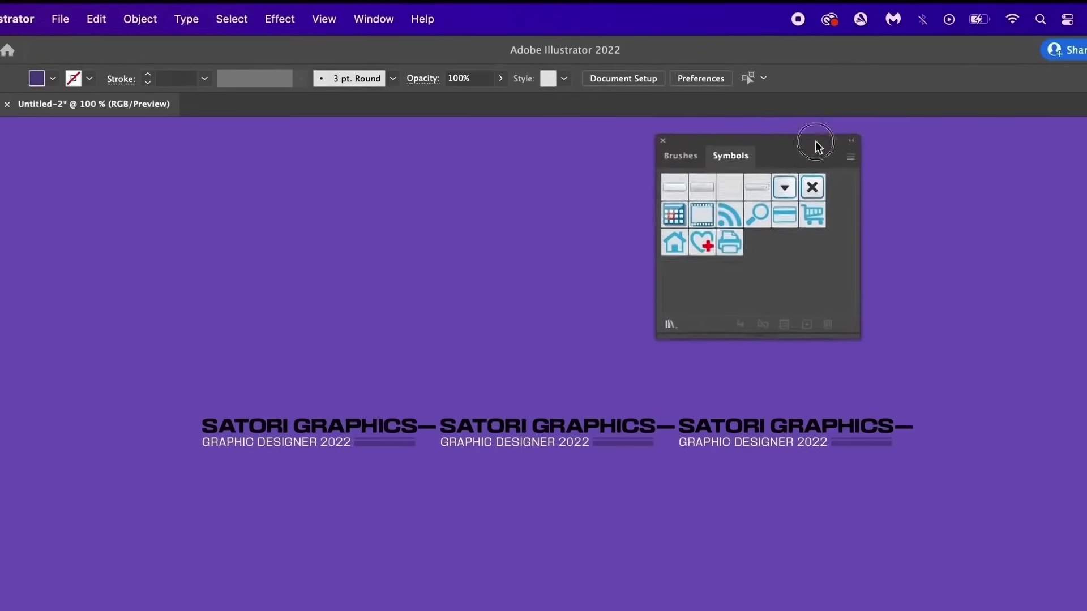
# Save the row of three SATORI GRAPHICS text blocks as a dynamic movie clip symbol named text1.
pyautogui.moveTo(818, 146); pyautogui.dragTo(988, 139)
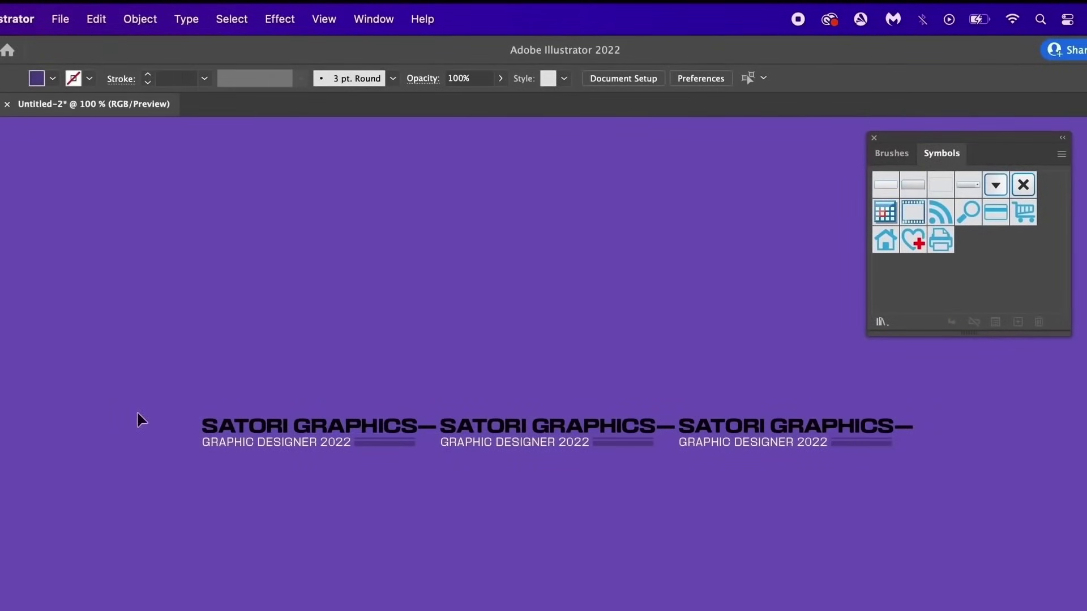
pyautogui.moveTo(966, 508); pyautogui.dragTo(966, 508)
pyautogui.moveTo(732, 438); pyautogui.dragTo(960, 274)
pyautogui.write('text1')
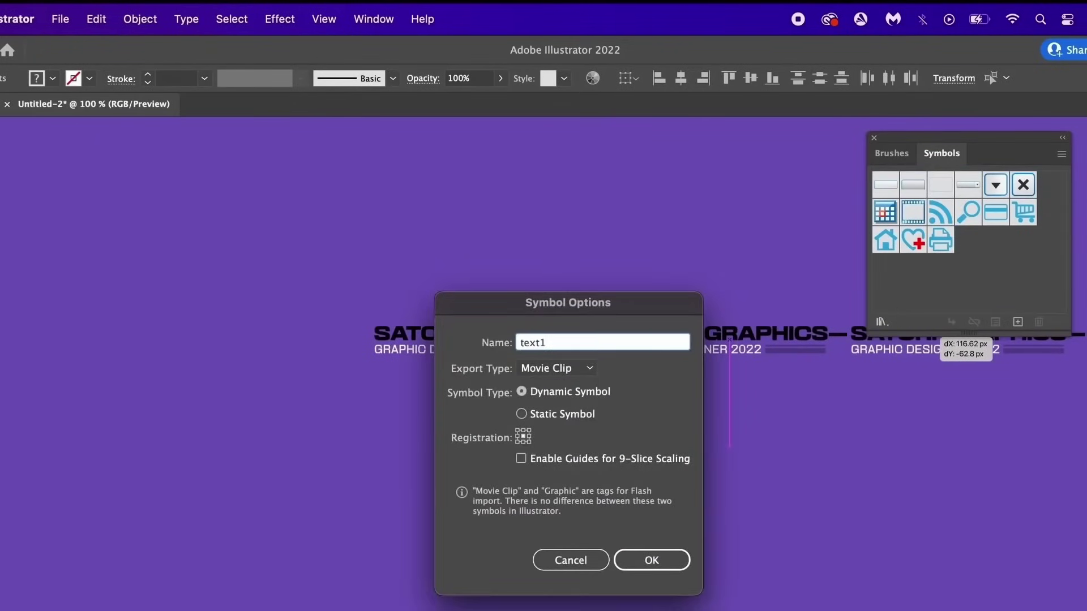
pyautogui.press('Return')
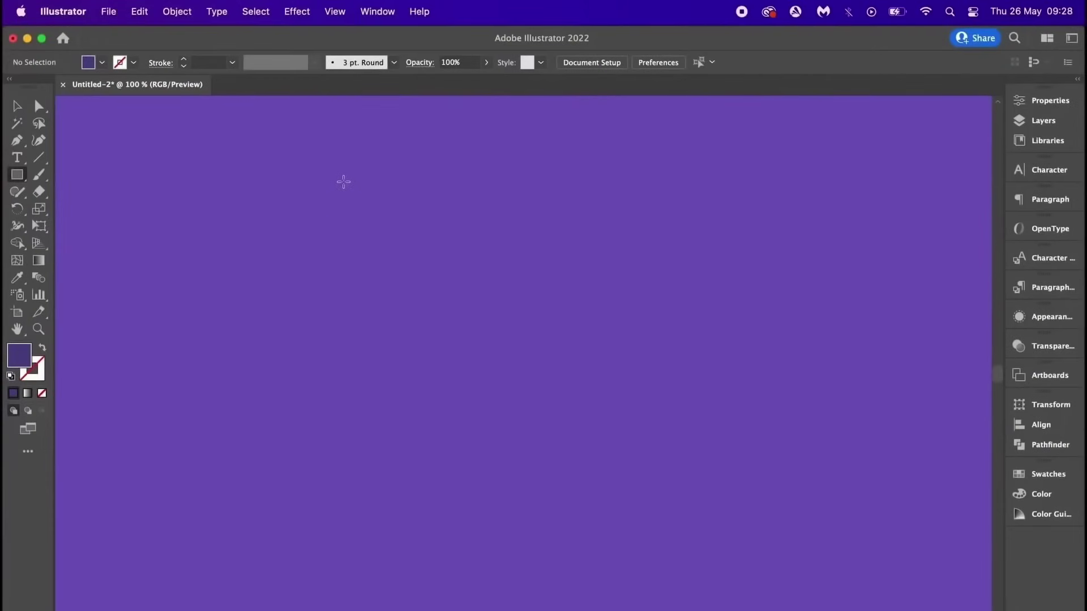
# Draw a tall dark purple rectangle about twice as high as wide on the empty purple background and select it.
pyautogui.moveTo(344, 182); pyautogui.dragTo(513, 518)
pyautogui.press('v')
pyautogui.click(607, 355)
pyautogui.click(461, 347)
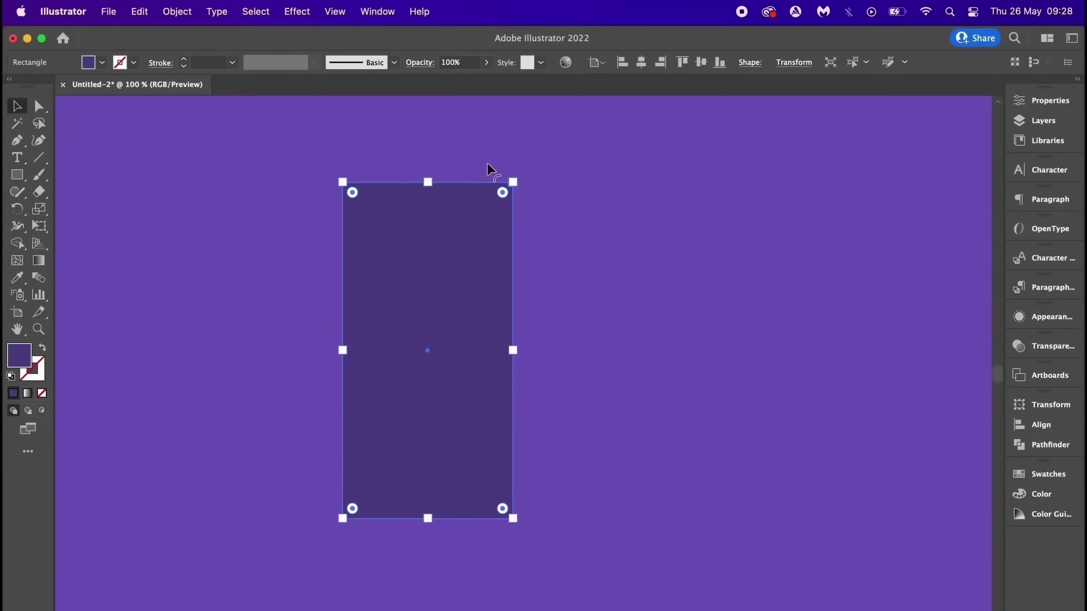
# Turn the selected rectangle into a 3D cylinder with the Revolve type of 3D and Materials.
pyautogui.click(395, 8)
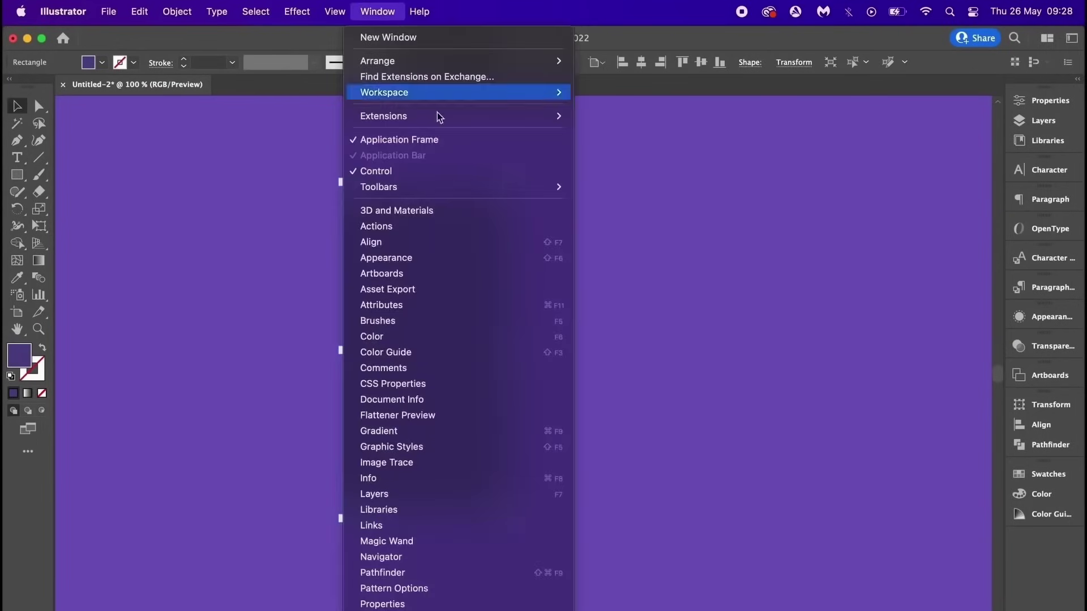
pyautogui.click(480, 211)
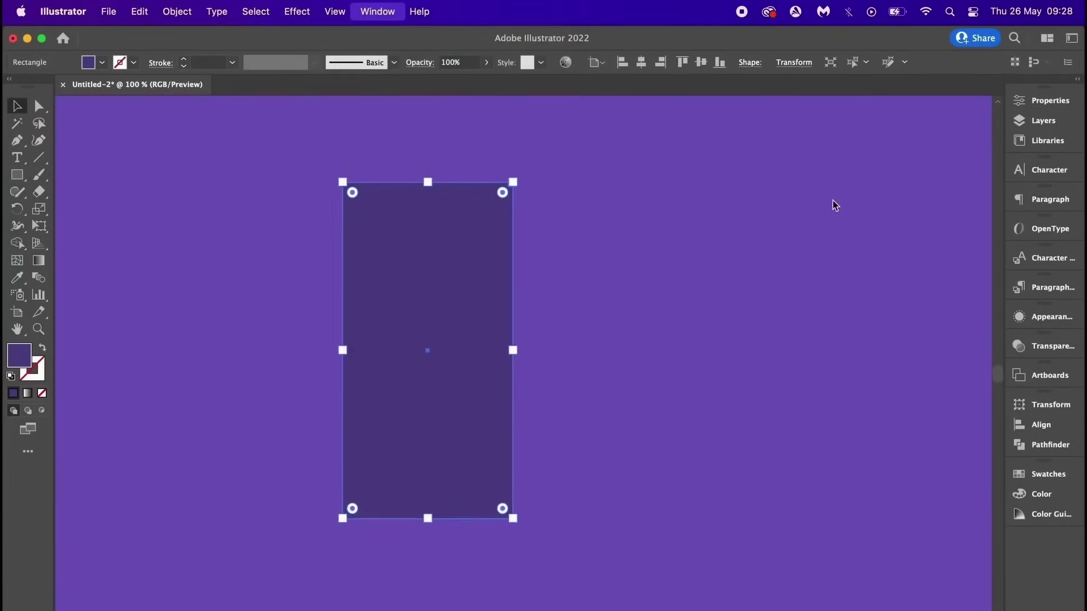
pyautogui.moveTo(808, 113); pyautogui.dragTo(779, 139)
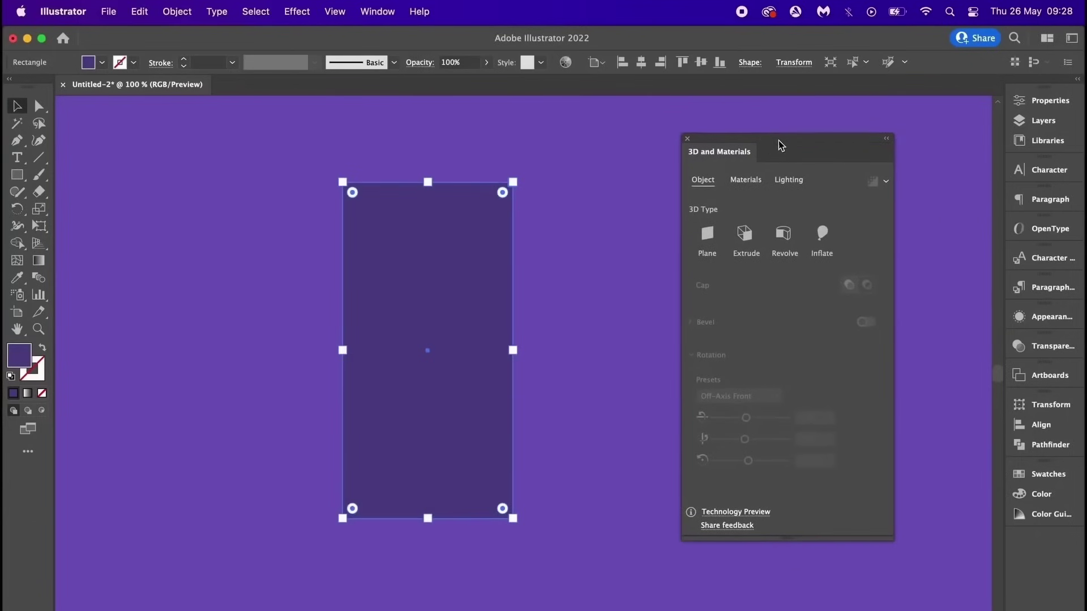
pyautogui.click(790, 243)
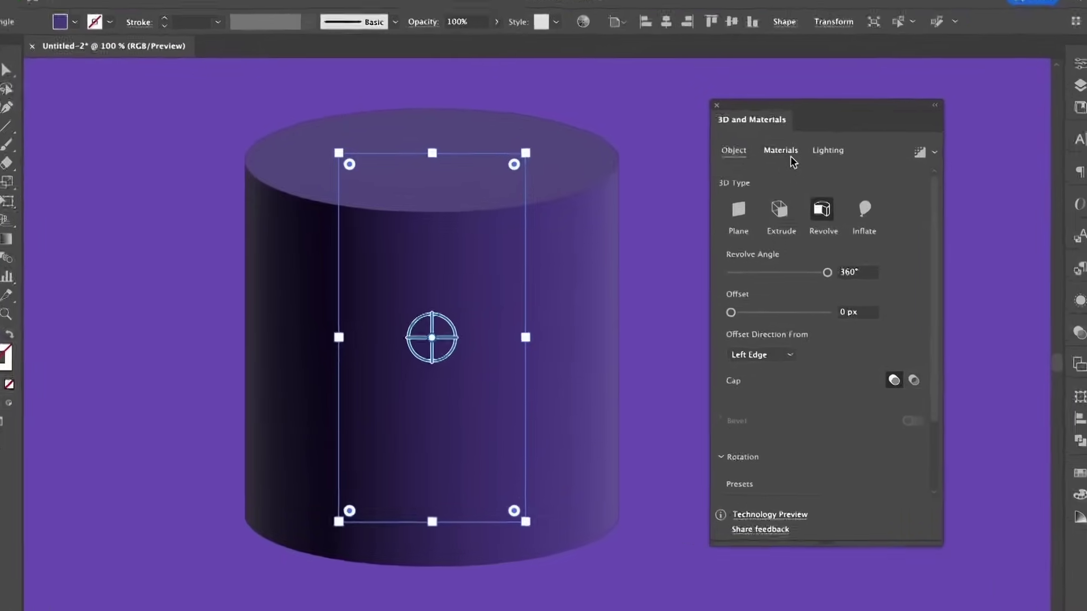
# Map the text1 graphic onto the cylinder's surface.
pyautogui.click(746, 179)
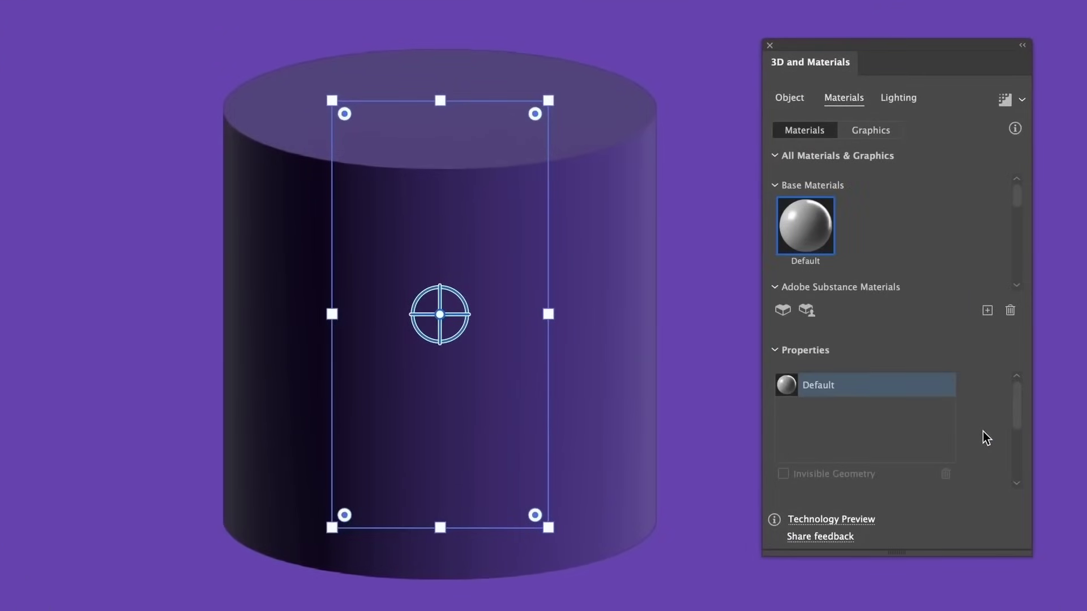
pyautogui.scroll(-3, 983, 432)
pyautogui.scroll(3, 982, 431)
pyautogui.click(877, 133)
pyautogui.scroll(-10, 926, 246)
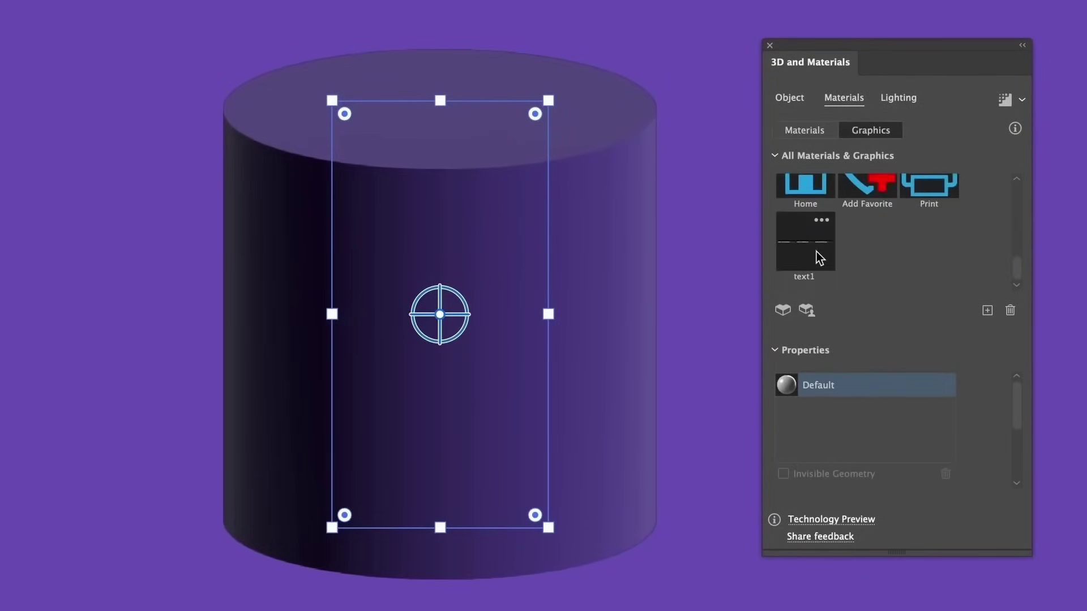
pyautogui.click(817, 252)
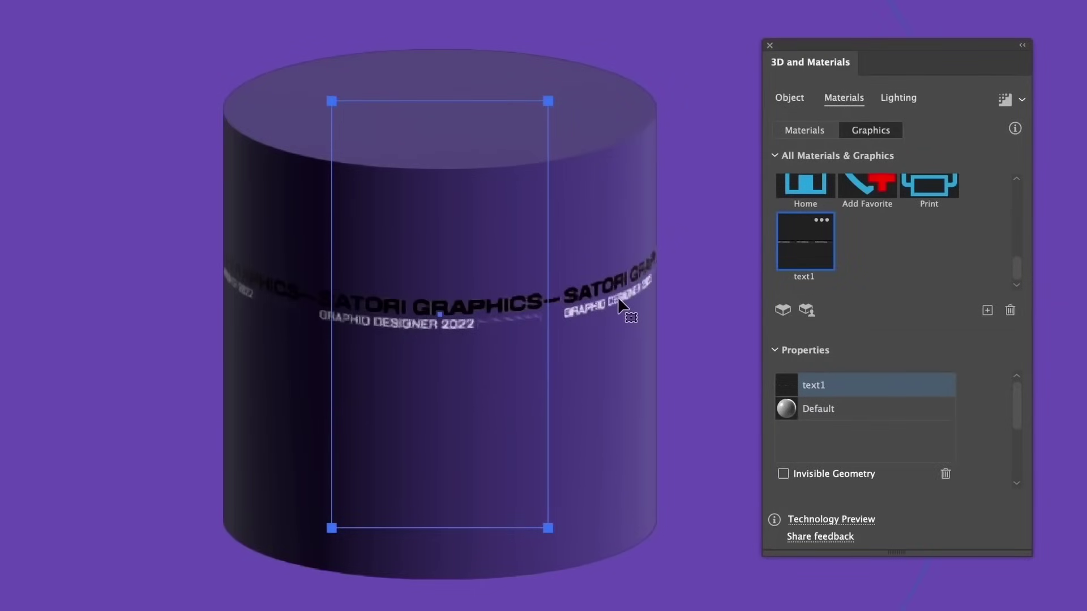
# Make the cylinder geometry invisible and scale the text1 graphic to 173.37% with 0° rotation.
pyautogui.click(795, 476)
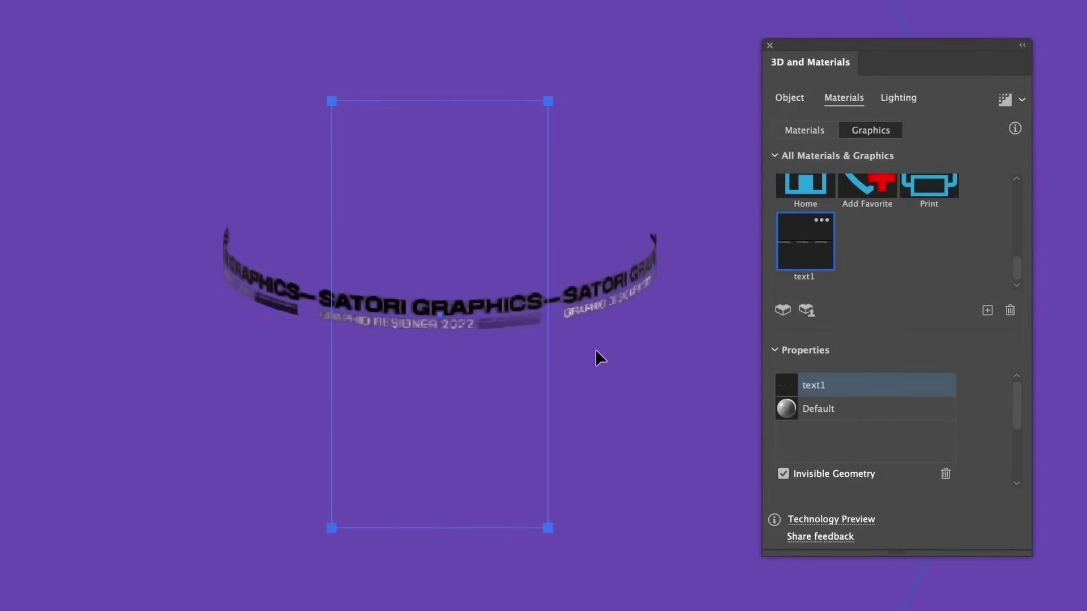
pyautogui.scroll(-5, 970, 427)
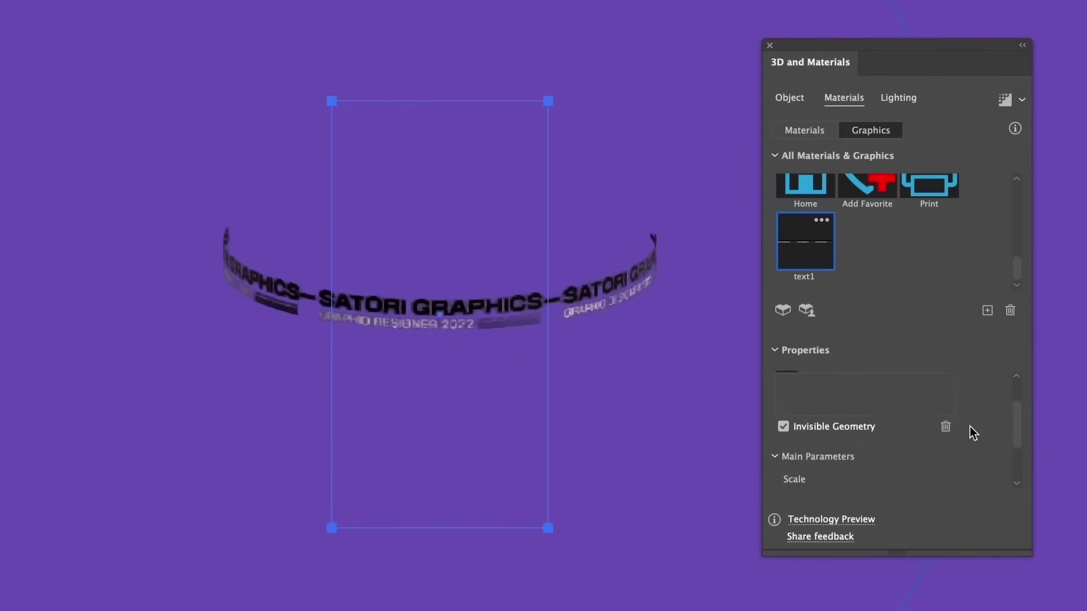
pyautogui.scroll(5, 969, 428)
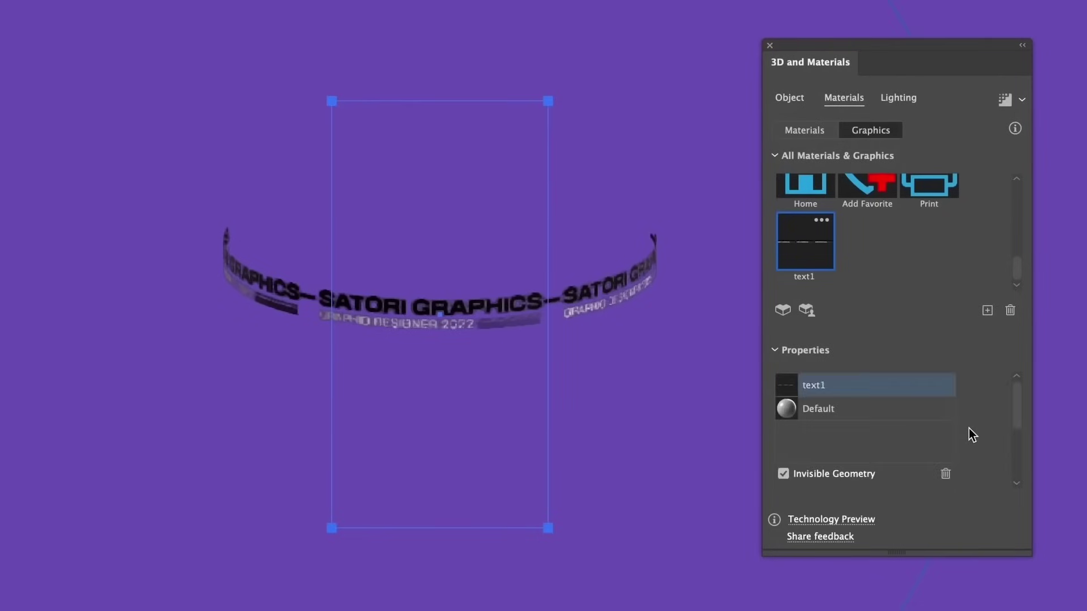
pyautogui.scroll(-5, 969, 428)
pyautogui.moveTo(791, 476); pyautogui.dragTo(764, 473)
pyautogui.moveTo(809, 431)
pyautogui.mouseDown()
pyautogui.moveTo(836, 431)
pyautogui.moveTo(830, 426)
pyautogui.mouseUp()
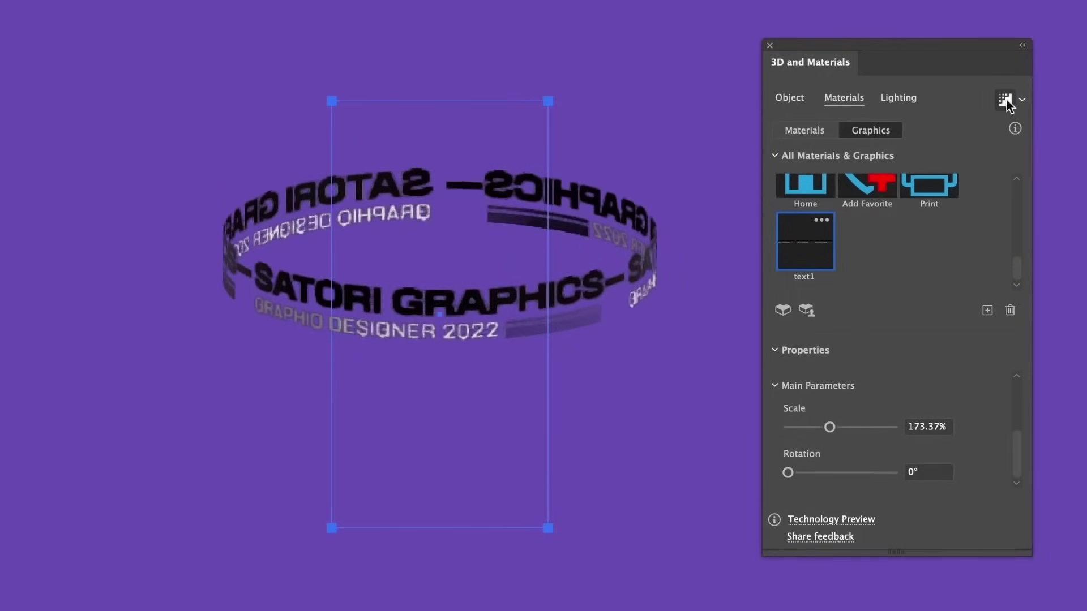
# Turn on ray tracing for the 3D text ring and set the render quality to High.
pyautogui.click(790, 98)
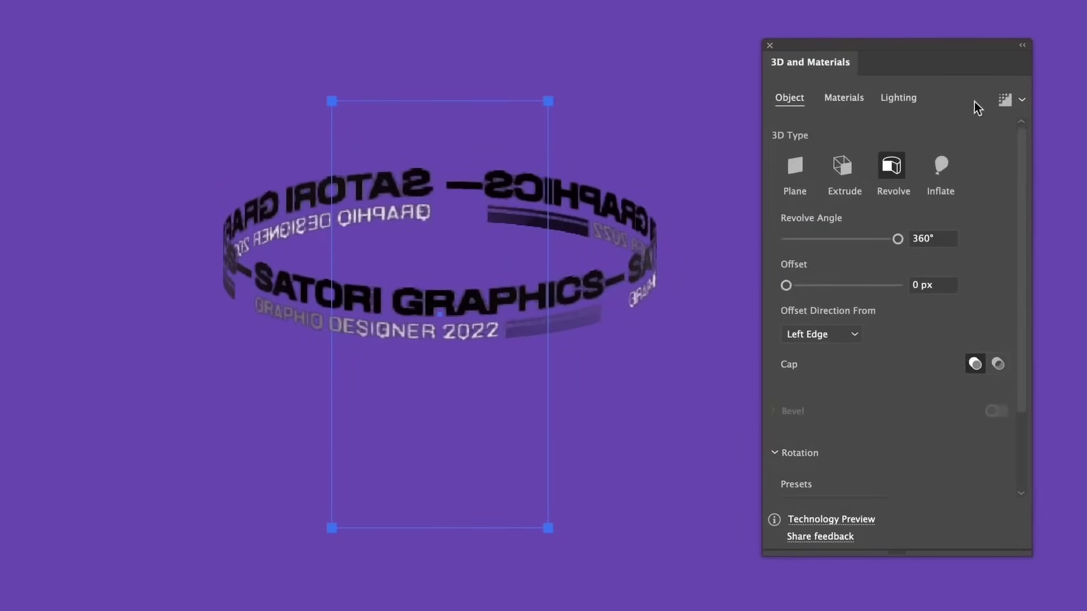
pyautogui.click(1021, 100)
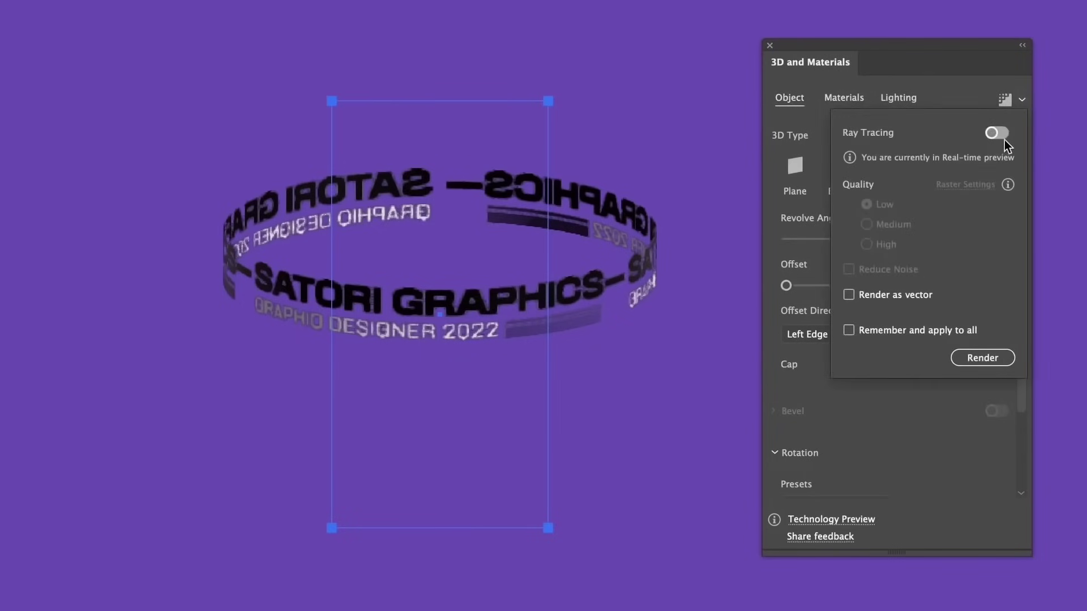
pyautogui.click(1000, 135)
pyautogui.click(887, 245)
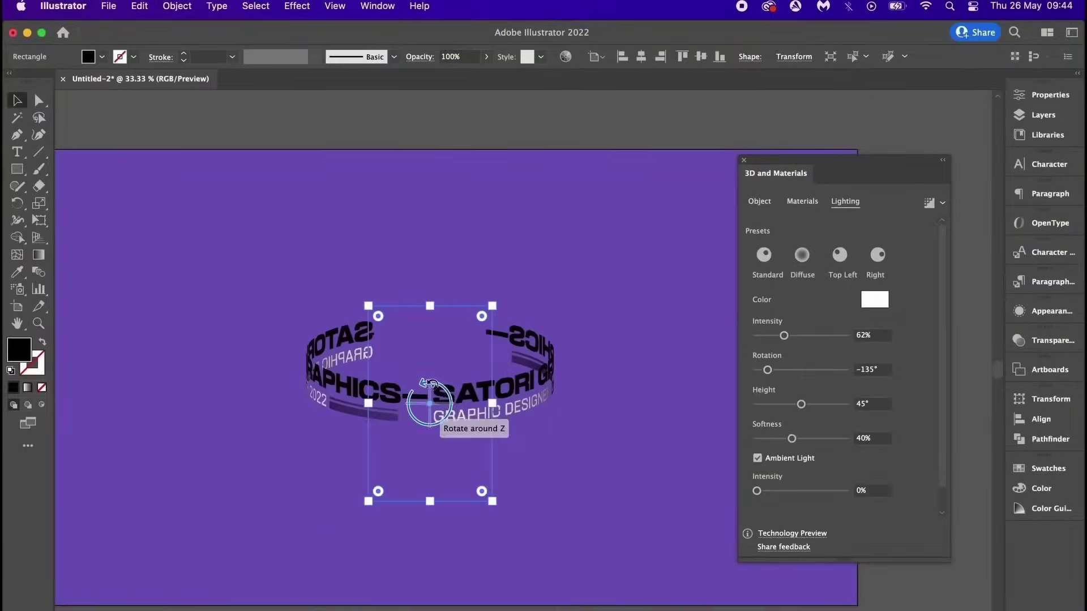
# Tilt the 3D text ring around its Z axis, turn it to about 8° around Y, and deselect it.
pyautogui.moveTo(424, 375); pyautogui.dragTo(459, 378)
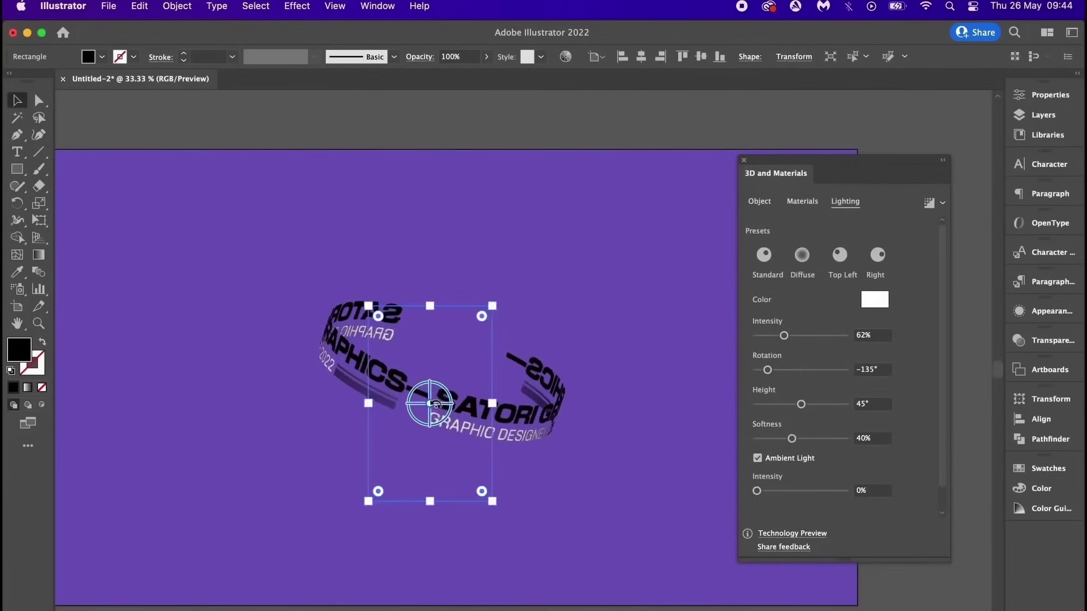
pyautogui.moveTo(430, 416)
pyautogui.mouseDown()
pyautogui.moveTo(442, 392)
pyautogui.moveTo(360, 412)
pyautogui.moveTo(450, 408)
pyautogui.mouseUp()
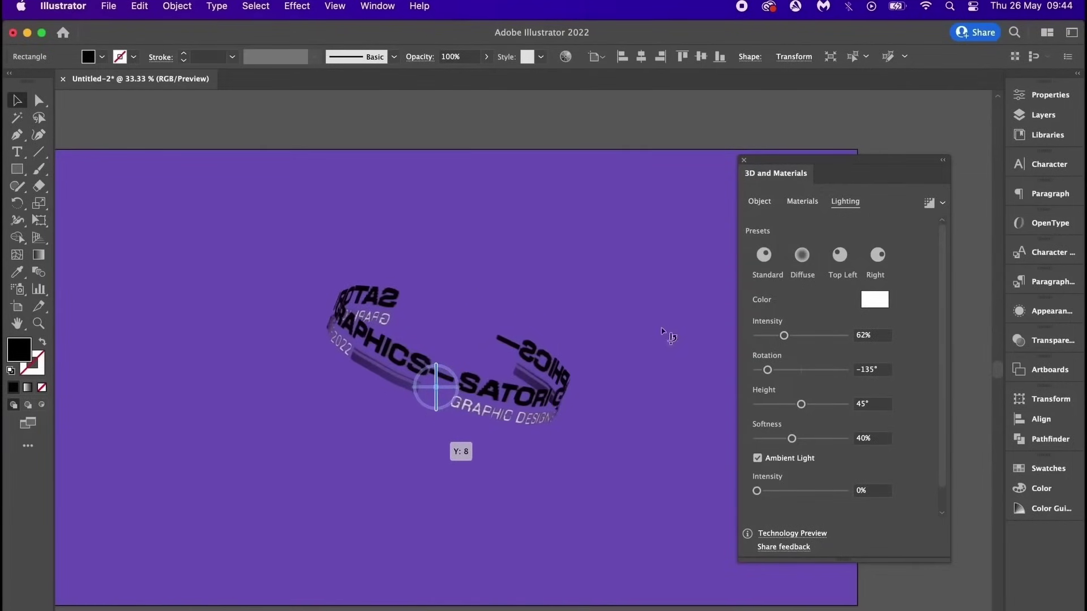
pyautogui.click(506, 124)
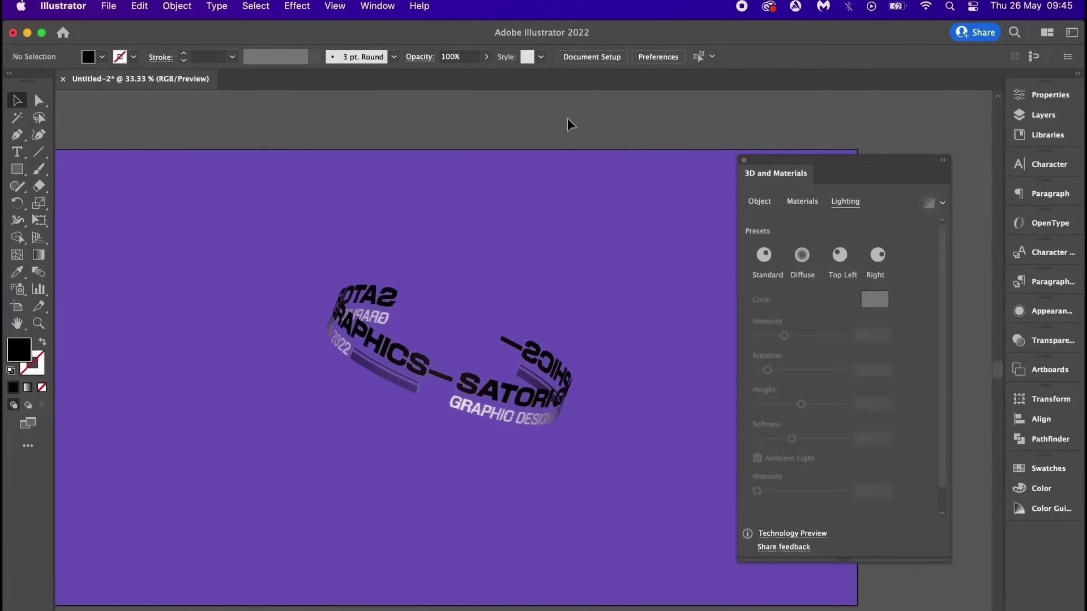
# Set the document raster effects to add 360 px around objects.
pyautogui.click(419, 8)
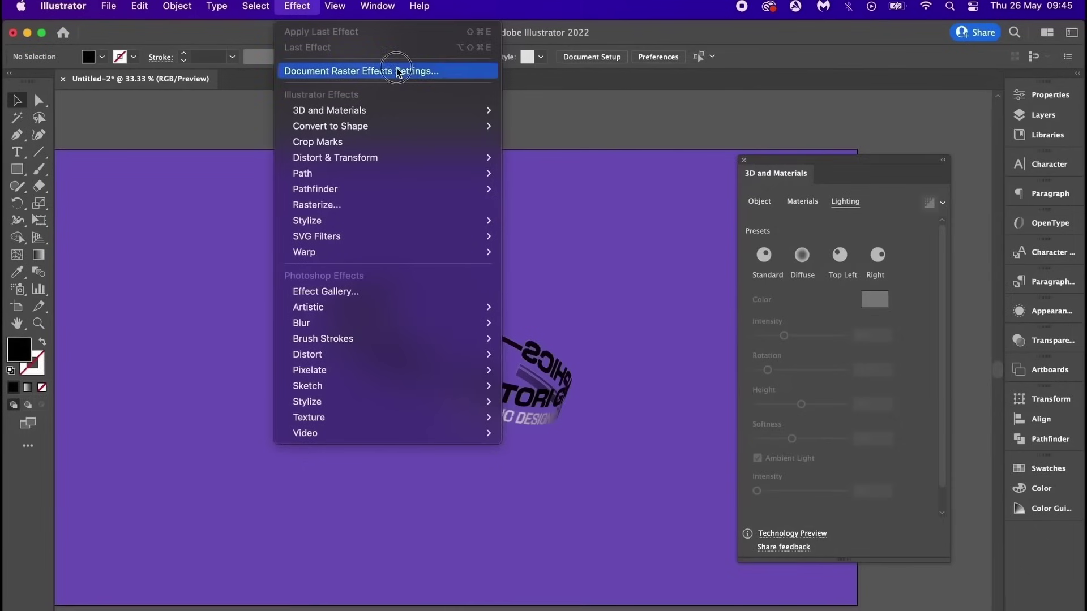
pyautogui.click(400, 68)
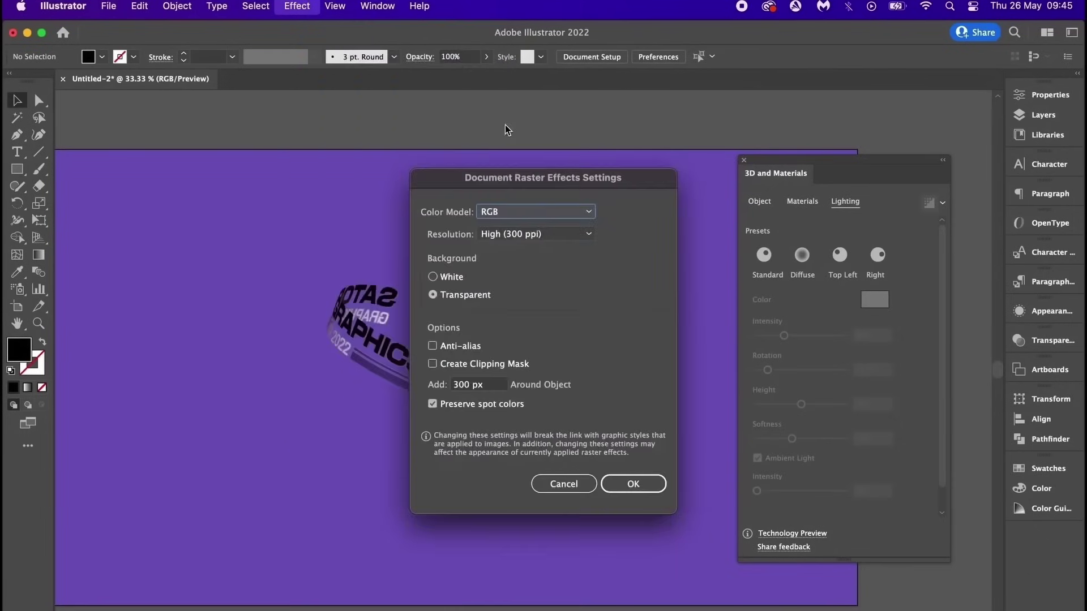
pyautogui.click(498, 386)
pyautogui.write('360')
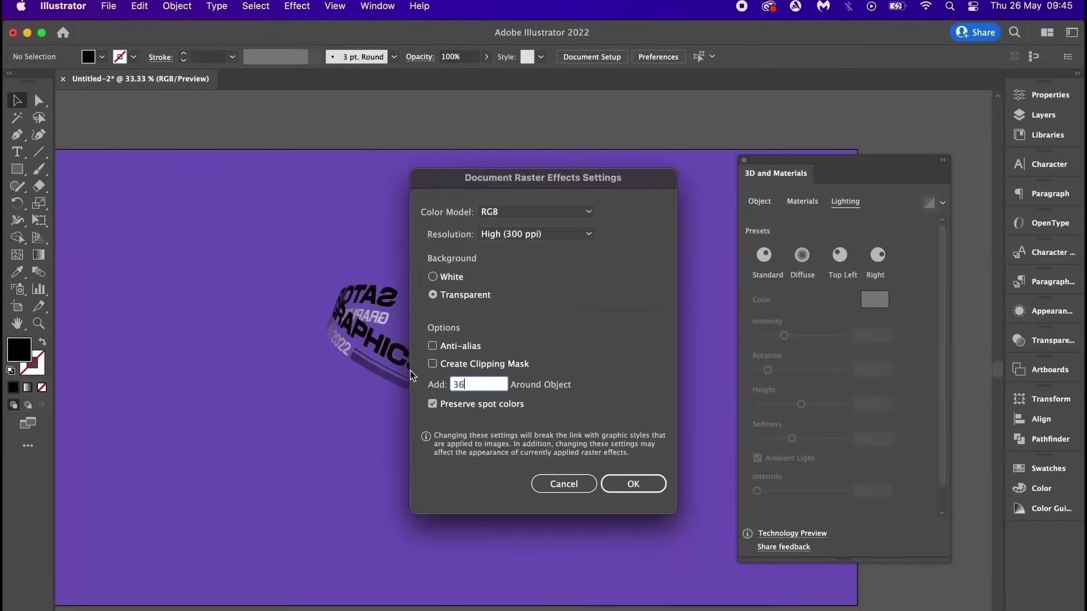
pyautogui.click(629, 482)
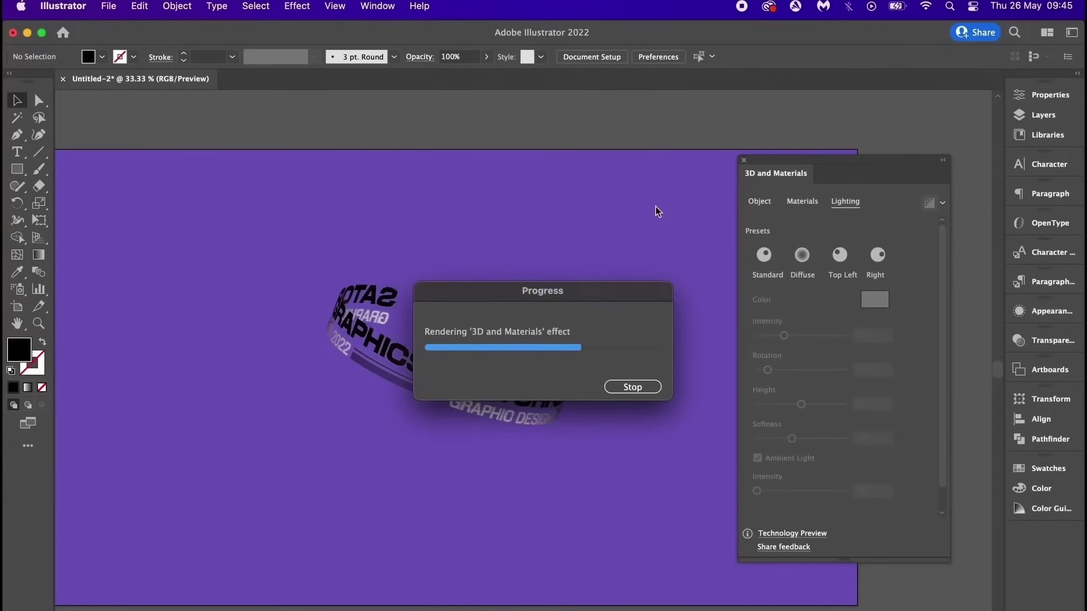
pyautogui.click(656, 212)
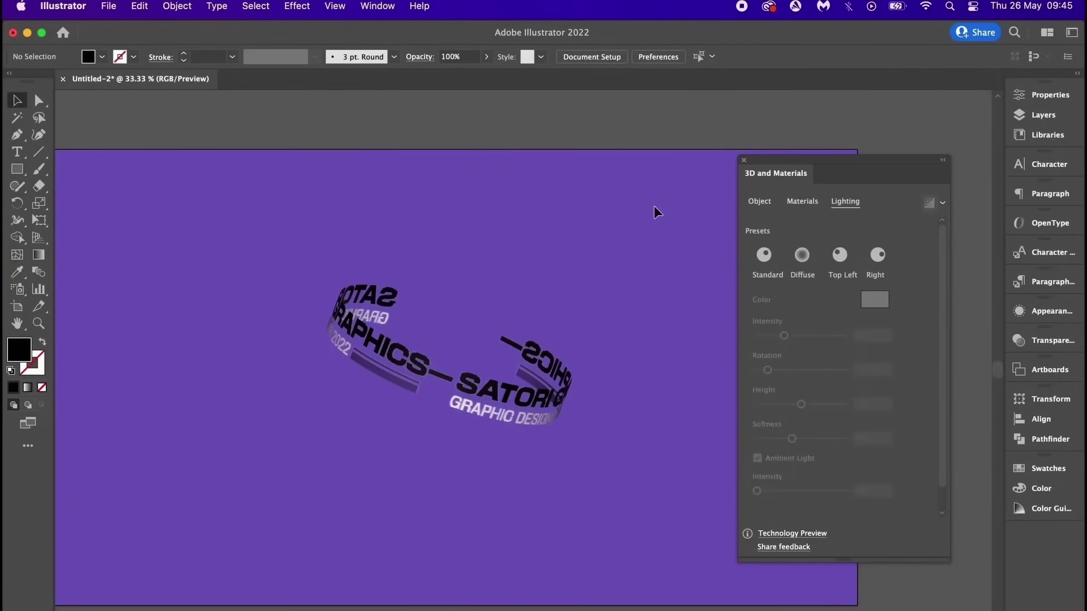
# Expand the appearance of the tilted 3D text ring and reposition the expanded artwork on the artboard.
pyautogui.click(400, 371)
pyautogui.click(177, 6)
pyautogui.moveTo(241, 152)
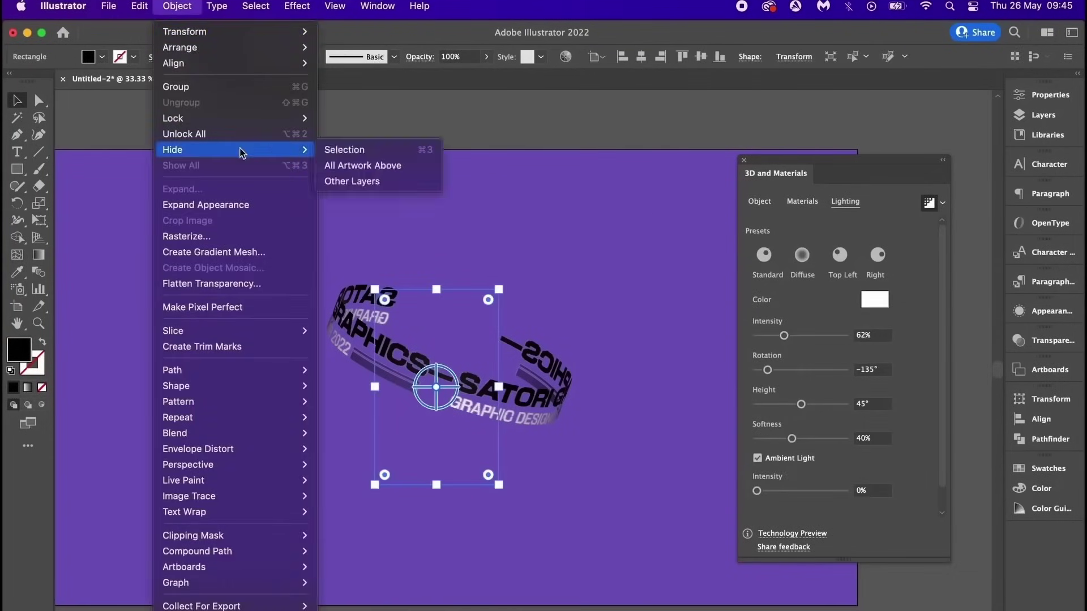
pyautogui.click(249, 206)
pyautogui.click(644, 223)
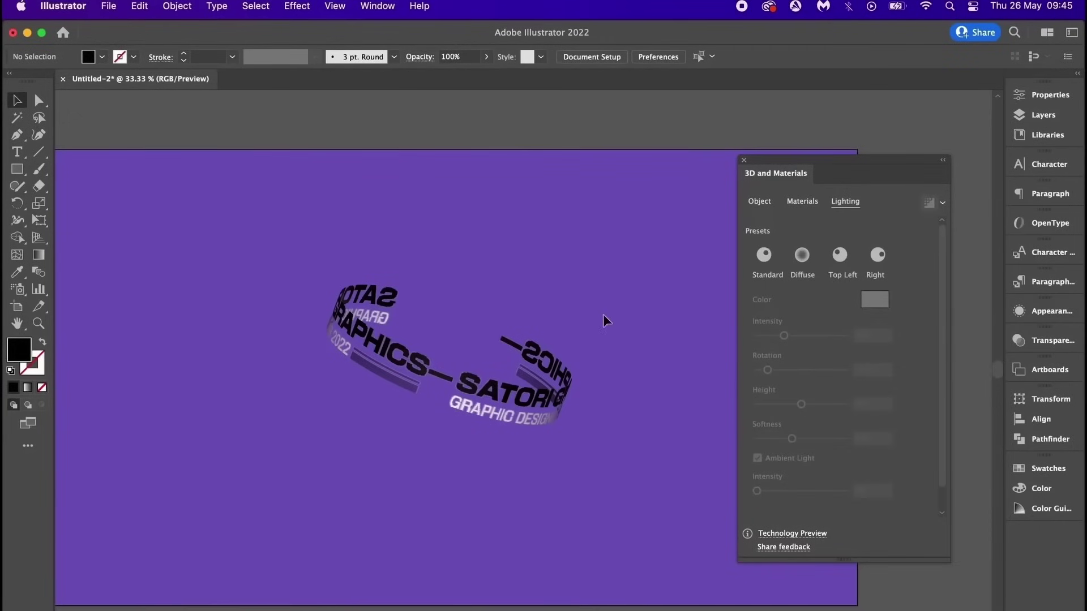
pyautogui.scroll(-2, 604, 317)
pyautogui.scroll(1, 605, 317)
pyautogui.moveTo(536, 379)
pyautogui.mouseDown()
pyautogui.moveTo(449, 403)
pyautogui.moveTo(603, 399)
pyautogui.moveTo(516, 389)
pyautogui.mouseUp()
pyautogui.moveTo(572, 272); pyautogui.dragTo(605, 281)
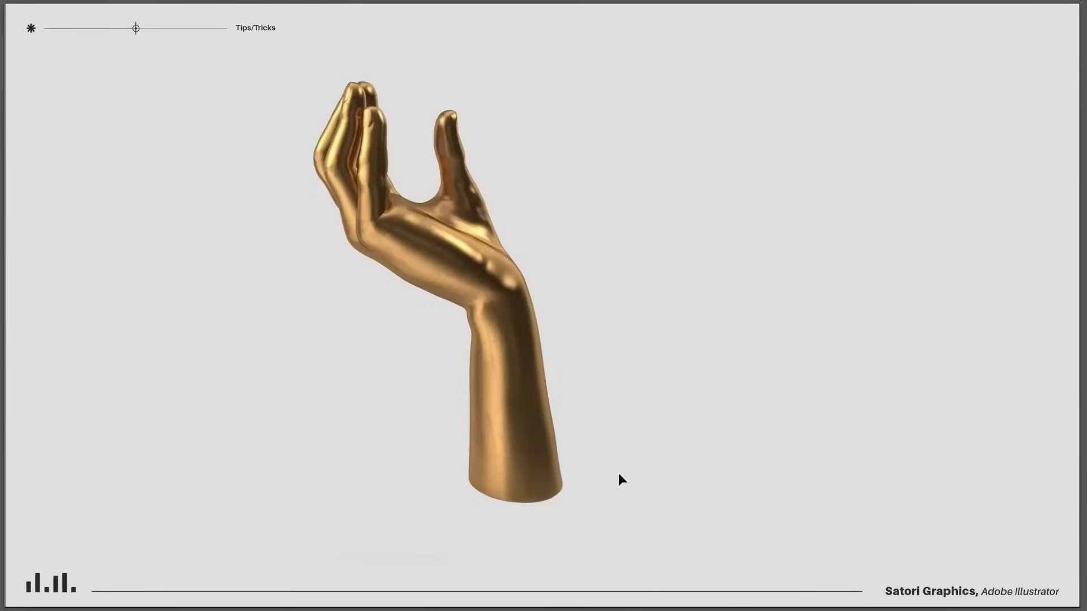
# Scale the golden hand image down slightly, shift it a little on the artboard, and deselect it.
pyautogui.click(528, 417)
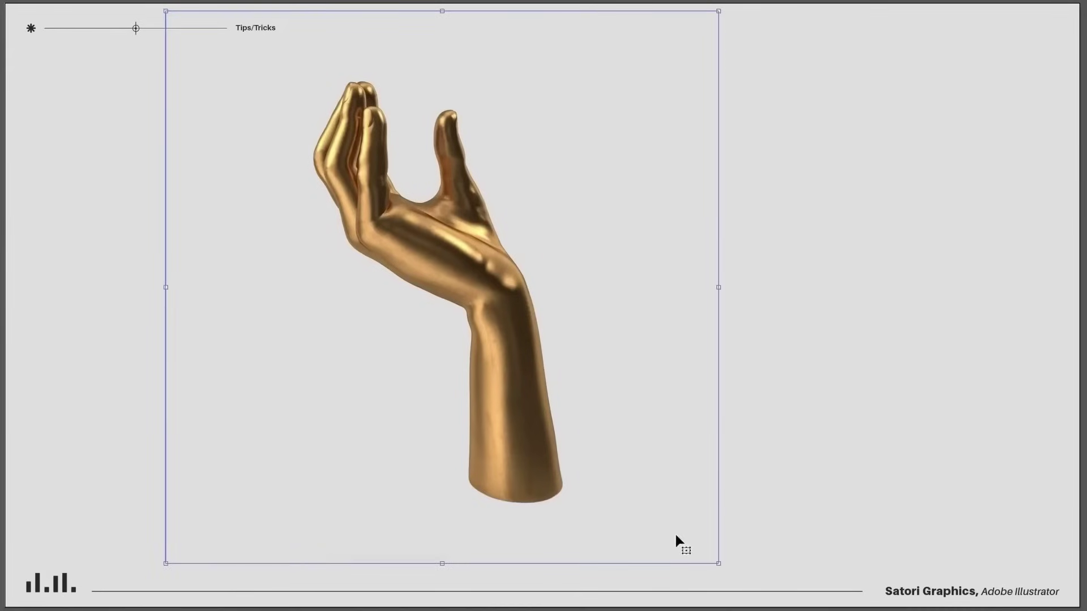
pyautogui.moveTo(720, 564); pyautogui.dragTo(696, 536)
pyautogui.moveTo(544, 405); pyautogui.dragTo(559, 413)
pyautogui.click(852, 378)
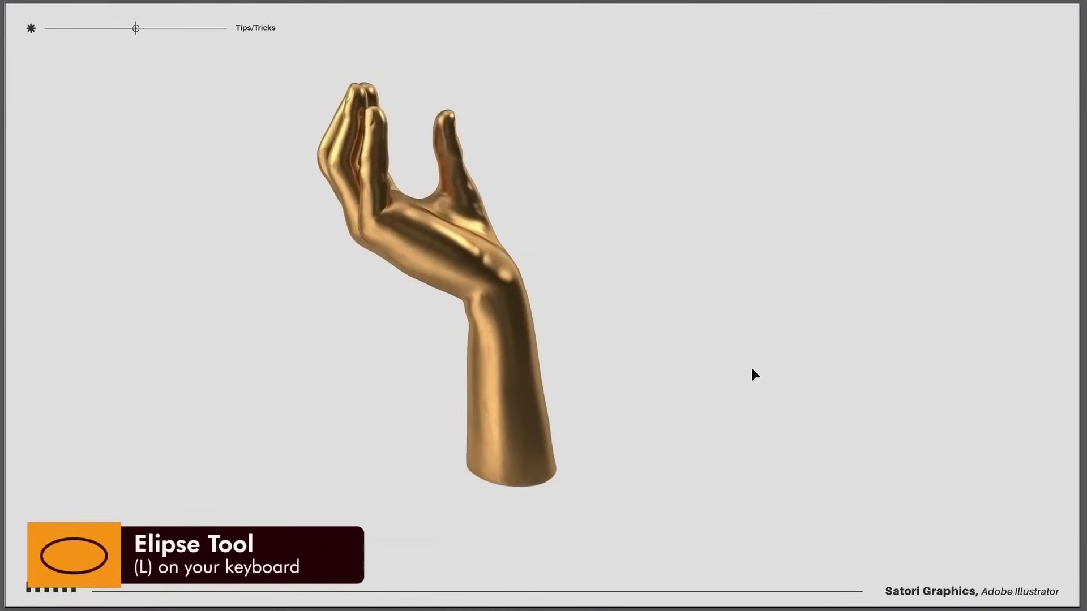
# Draw an ellipse about 458 × 157 px over the golden wrist's base and fill it with a dark linear gradient starting at 50% opacity.
pyautogui.moveTo(475, 422); pyautogui.dragTo(730, 504)
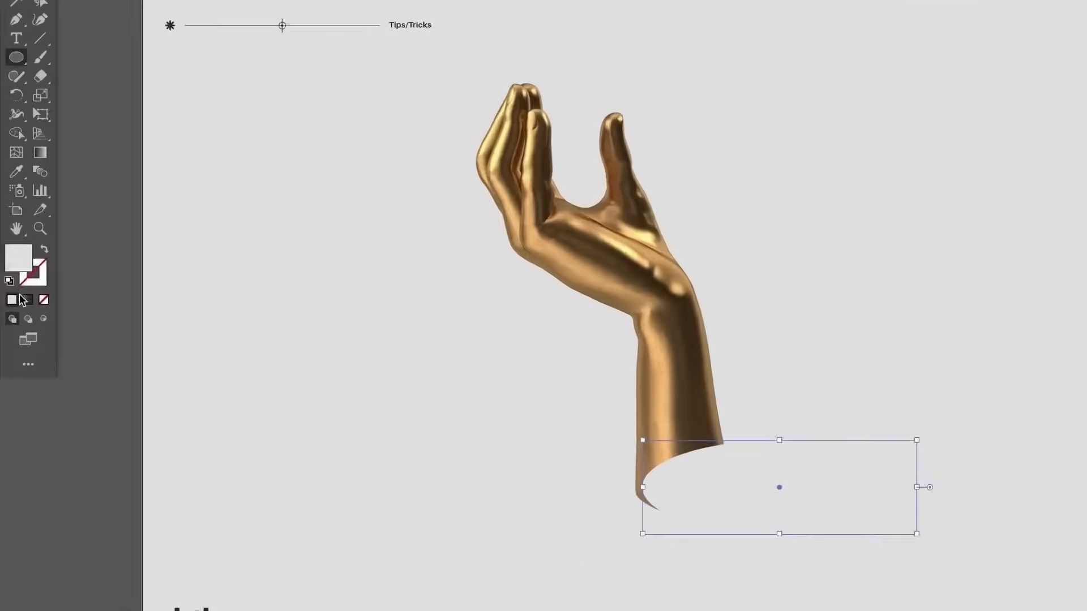
pyautogui.click(10, 297)
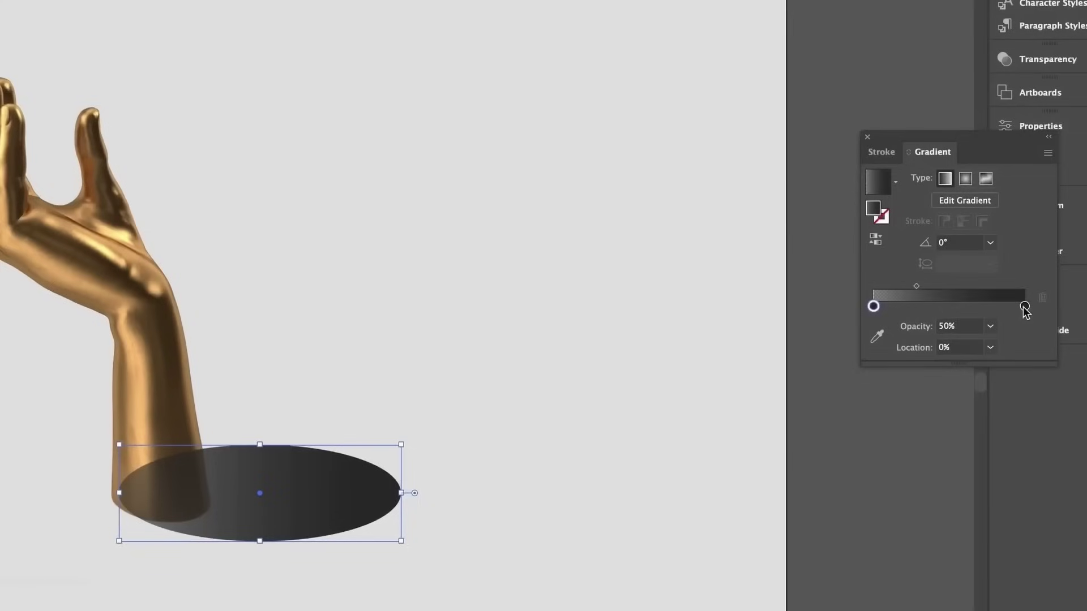
pyautogui.click(1024, 307)
pyautogui.click(874, 306)
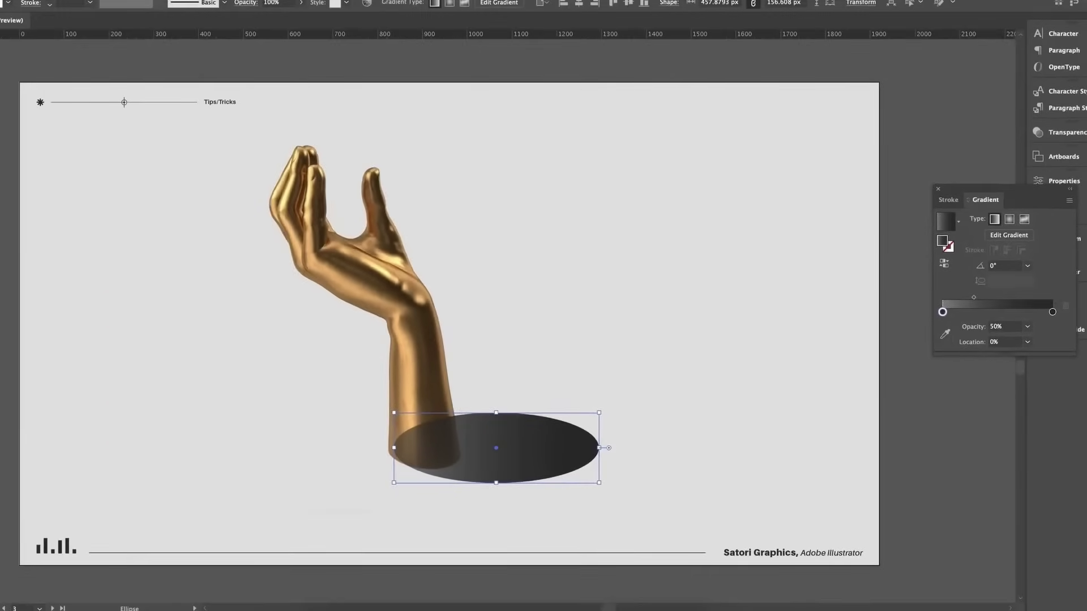
pyautogui.press('v')
pyautogui.click(29, 179)
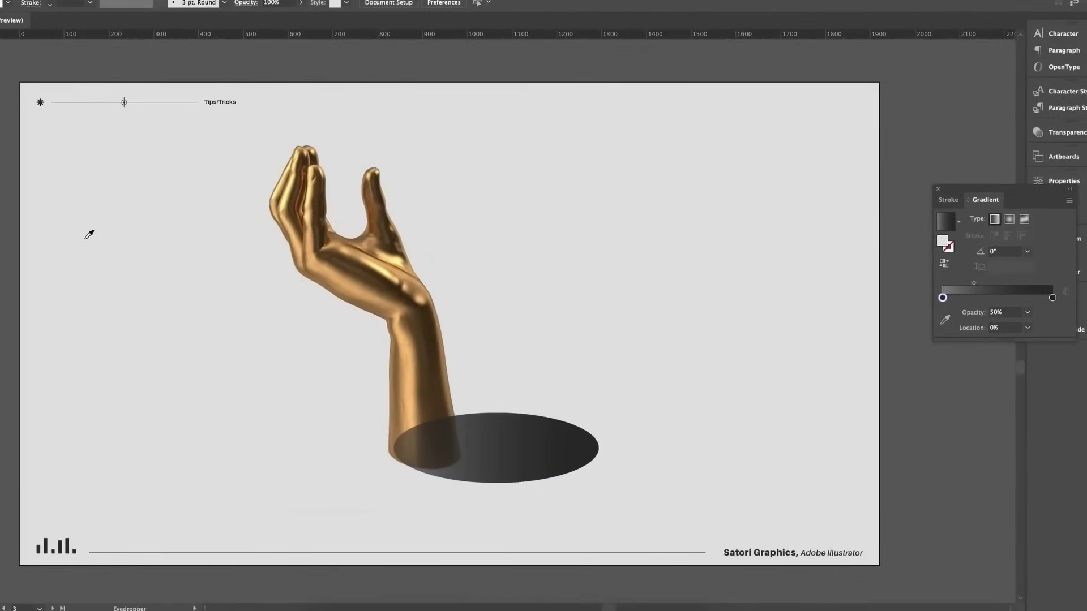
# Copy the background's hex colour E2E2E2 from the fill colour and reselect the dark gradient ellipse.
pyautogui.doubleClick(11, 290)
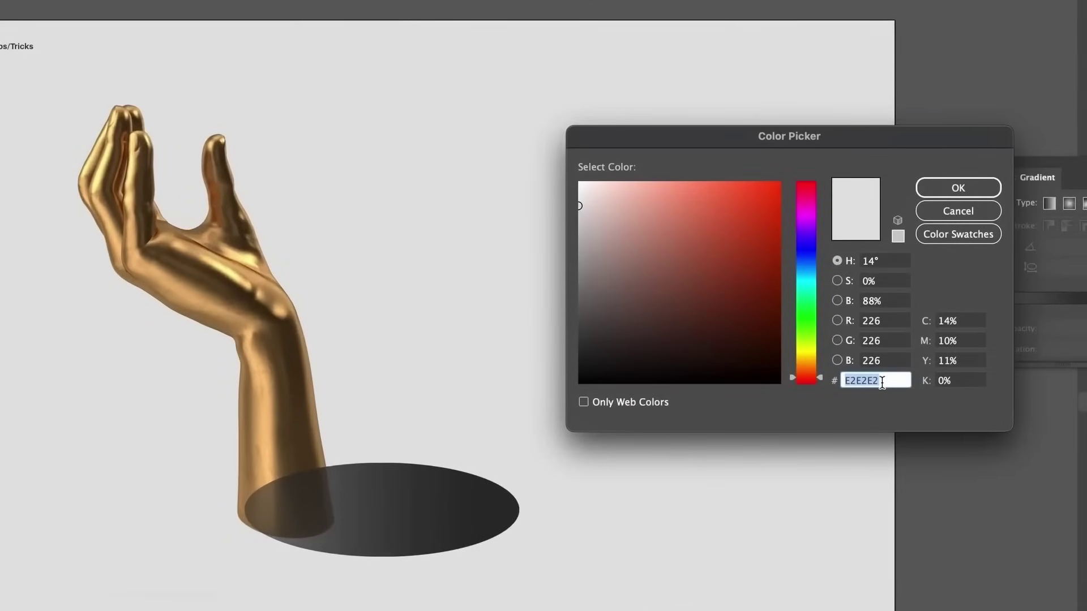
pyautogui.press('super+c')
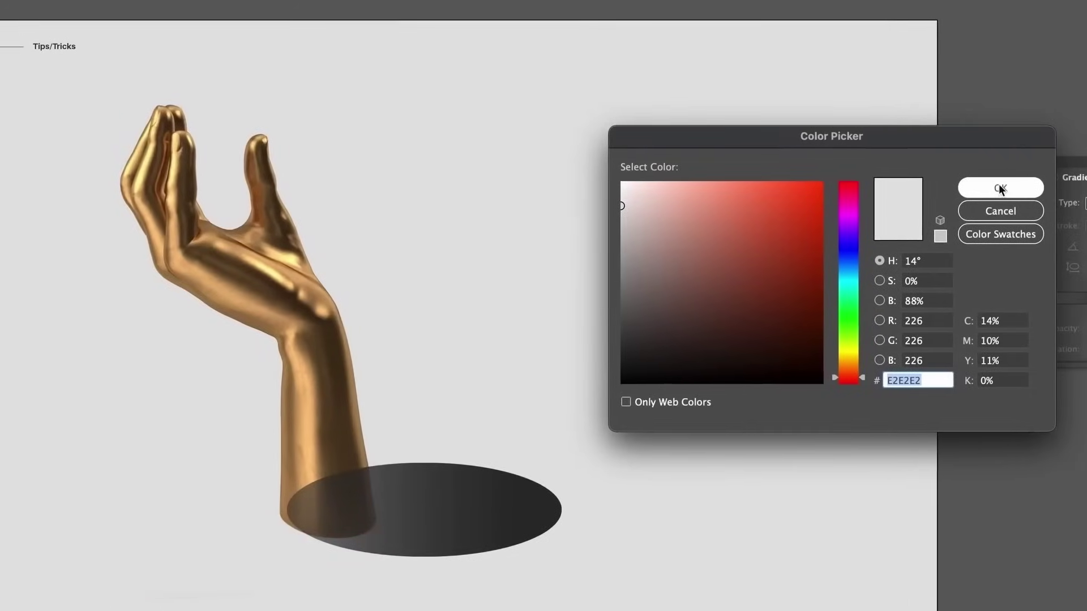
pyautogui.click(958, 188)
pyautogui.press('v')
pyautogui.click(511, 497)
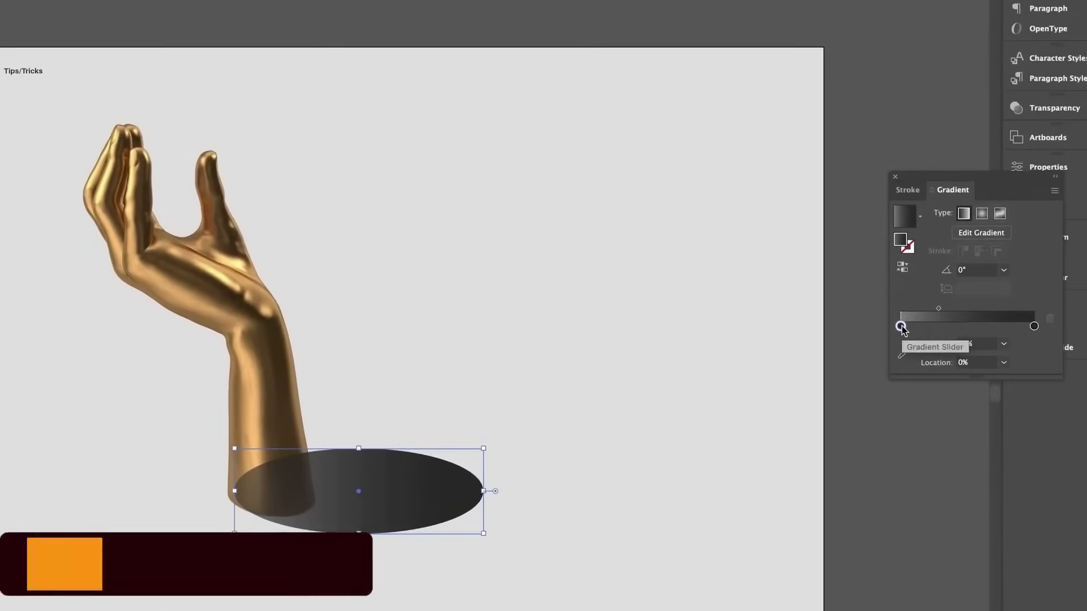
# Set the first gradient stop of the ellipse to the RGB hex colour E2E2E2 with 0% opacity.
pyautogui.doubleClick(1075, 328)
pyautogui.click(848, 377)
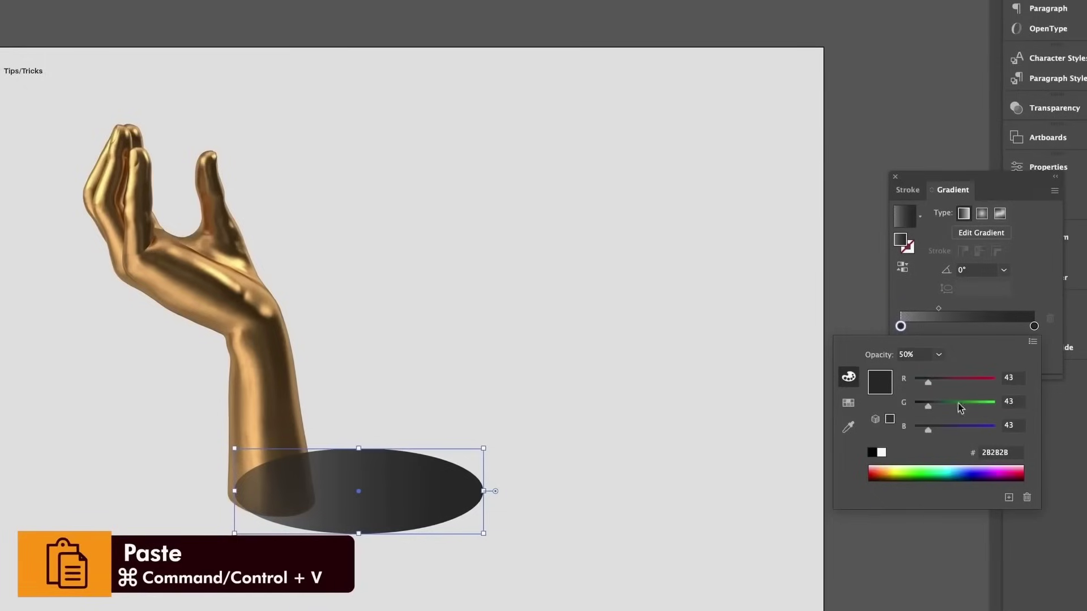
pyautogui.click(1032, 342)
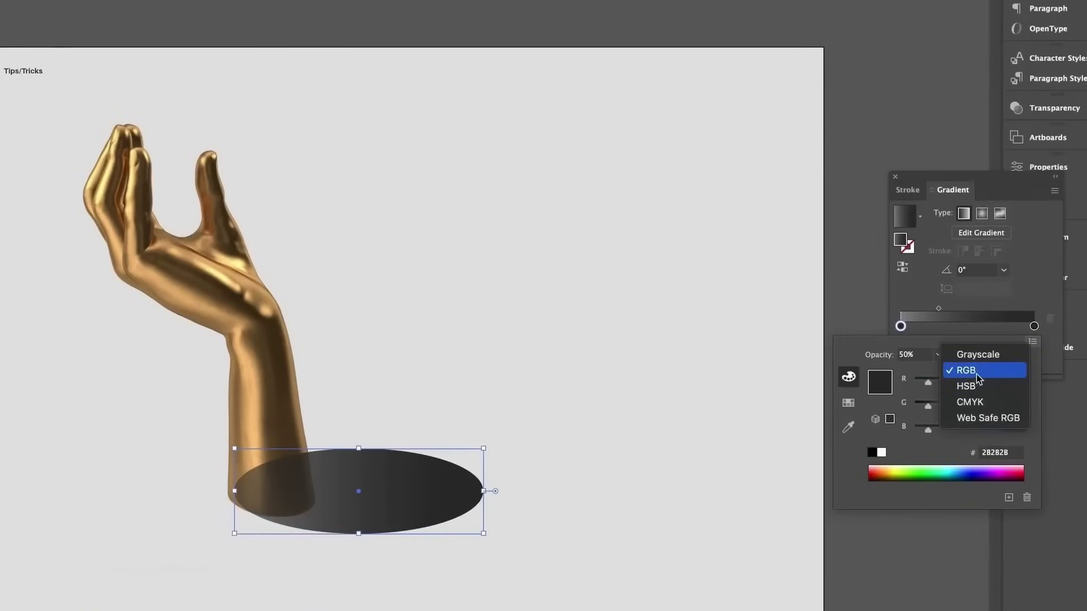
pyautogui.click(977, 376)
pyautogui.write('E2E2E2')
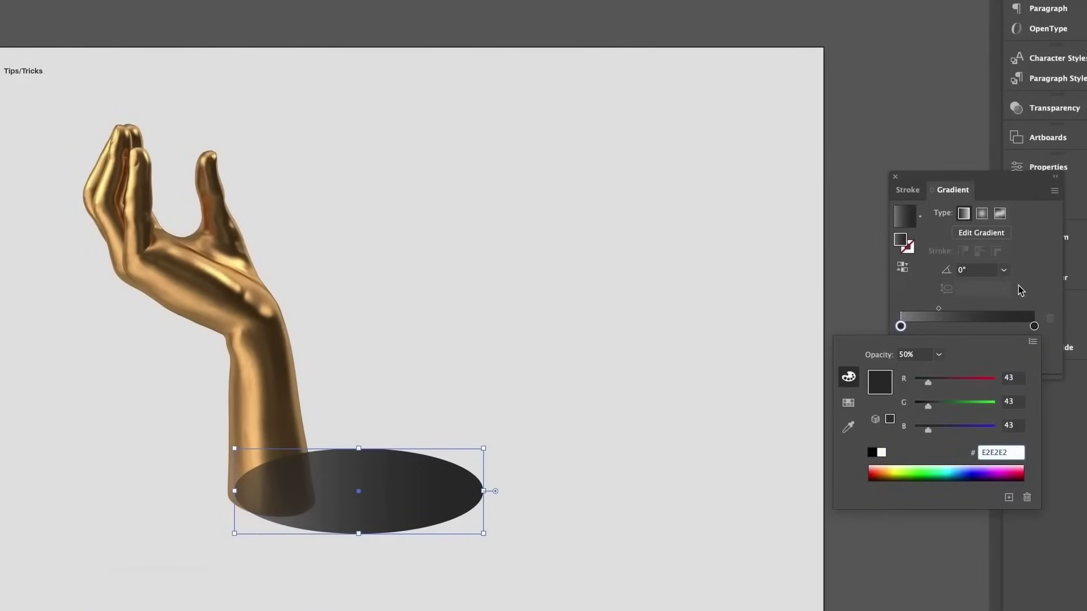
pyautogui.press('Return')
pyautogui.click(1004, 344)
pyautogui.click(1007, 359)
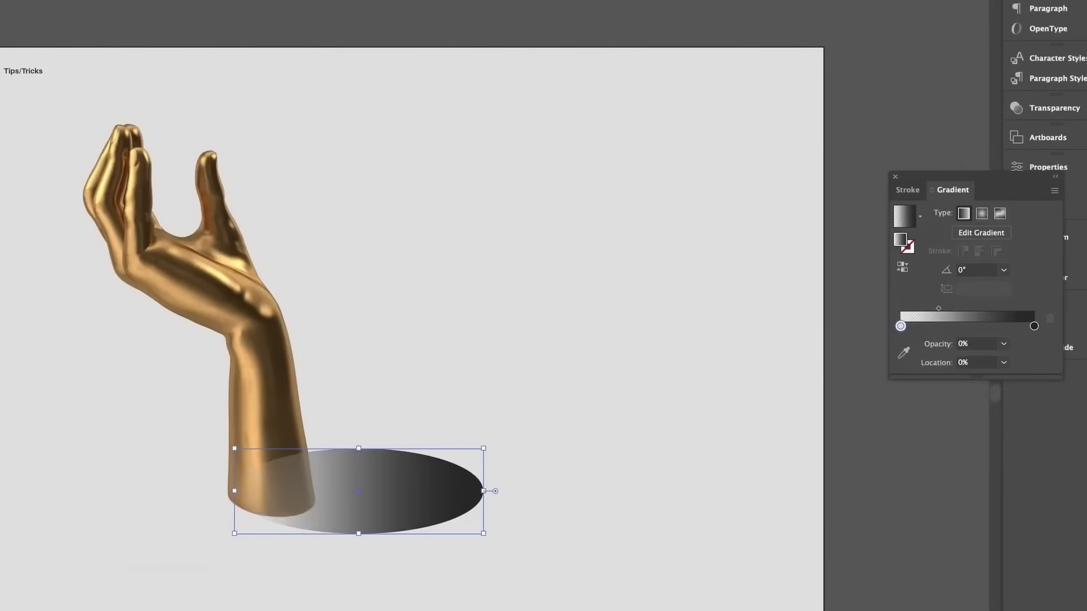
# Reverse the ellipse's gradient and bring the golden hand image to the front.
pyautogui.click(902, 268)
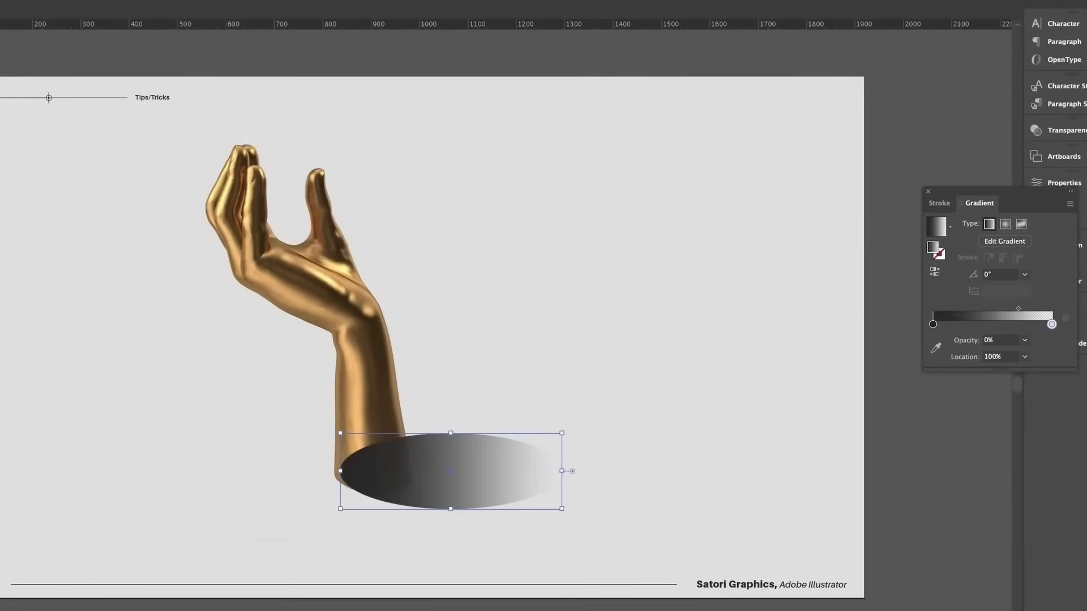
pyautogui.click(244, 283)
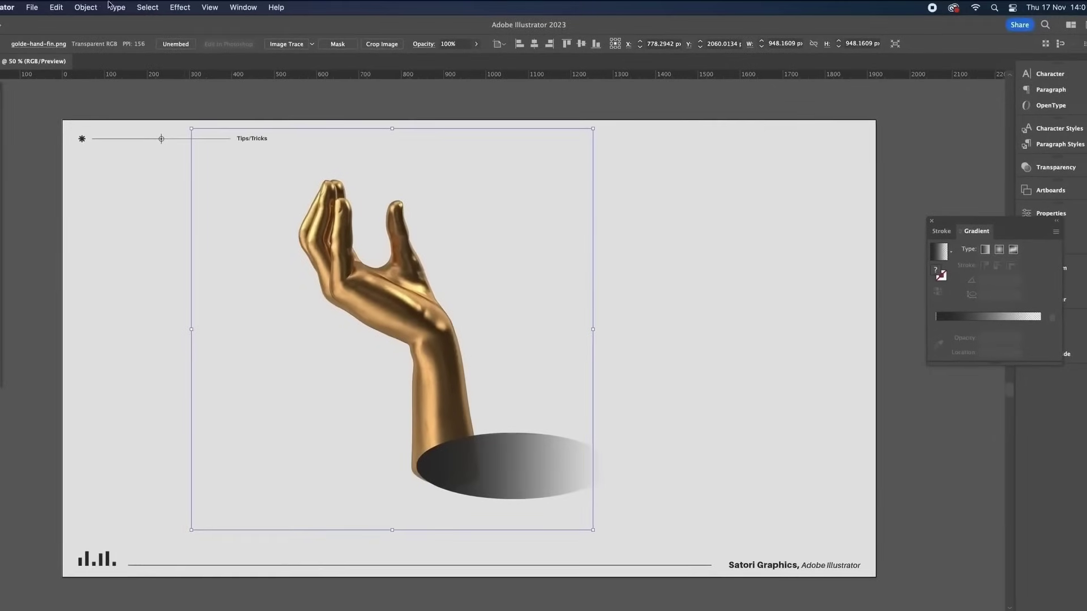
pyautogui.click(87, 7)
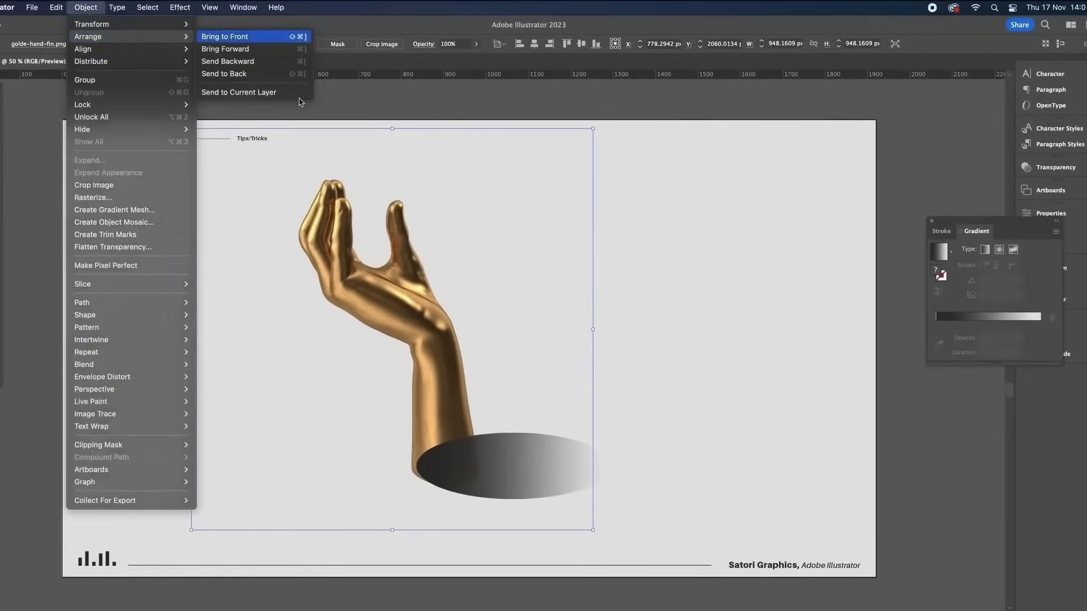
pyautogui.click(226, 37)
# Apply a Gaussian Blur with a radius of about 22.7 pixels to the gradient ellipse and deselect it.
pyautogui.click(606, 465)
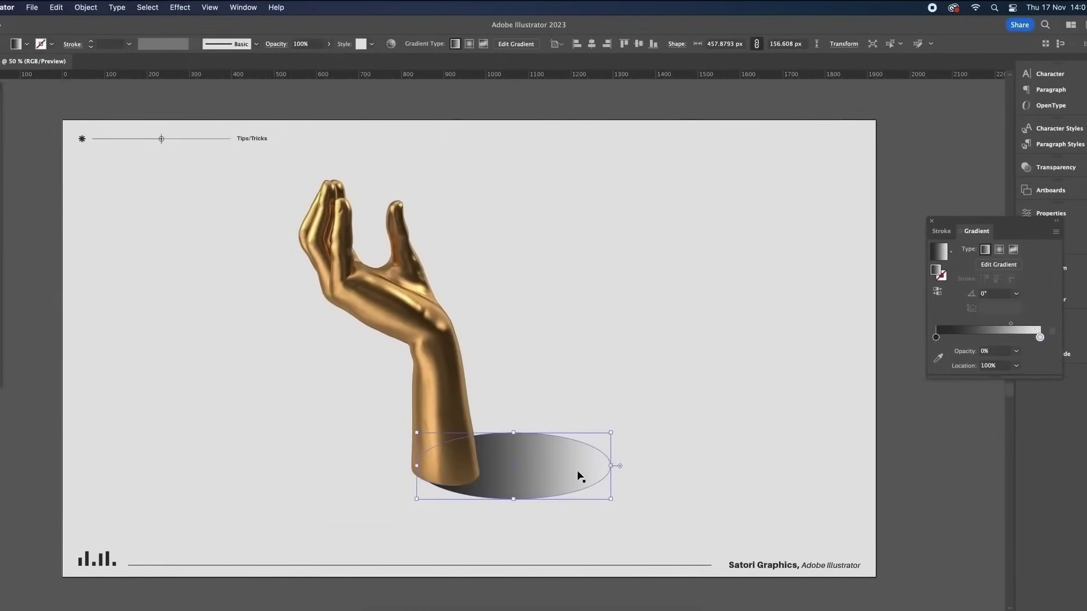
pyautogui.click(179, 6)
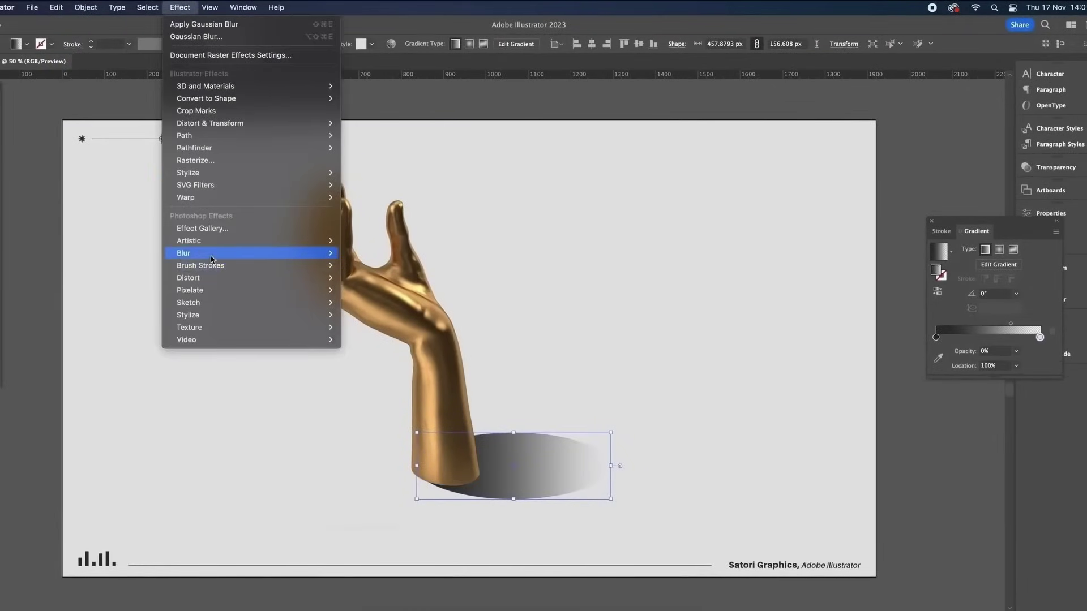
pyautogui.moveTo(213, 256)
pyautogui.click(352, 258)
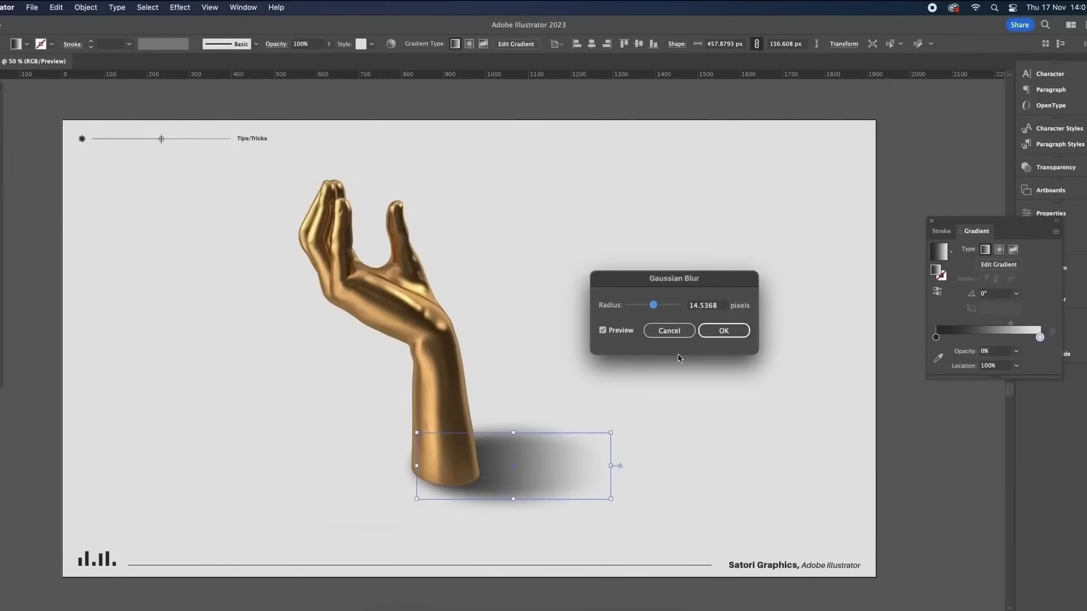
pyautogui.moveTo(676, 280); pyautogui.dragTo(724, 274)
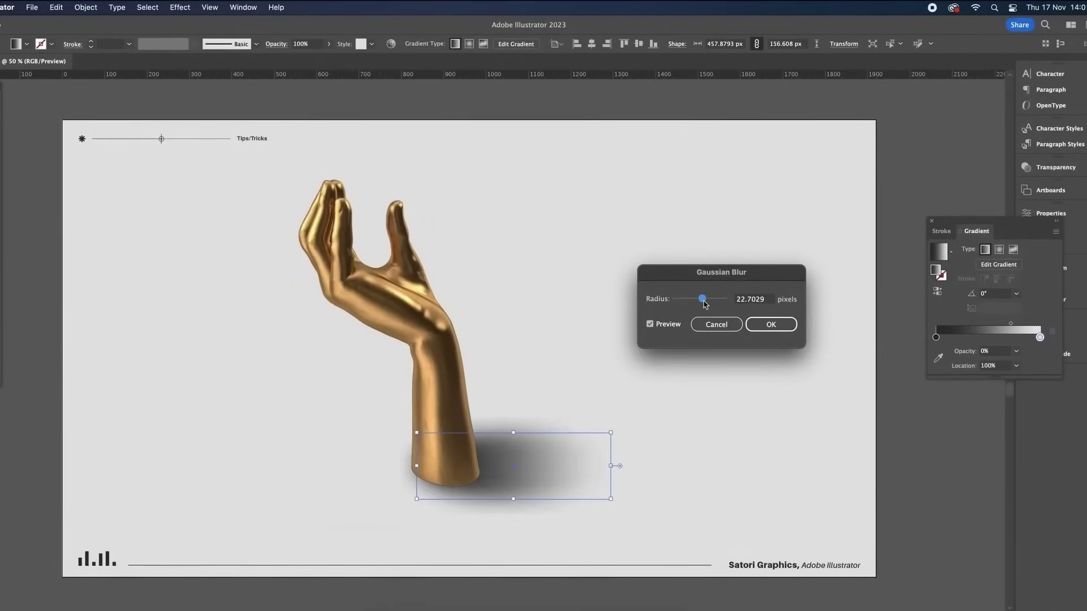
pyautogui.moveTo(704, 304); pyautogui.dragTo(705, 303)
pyautogui.click(771, 325)
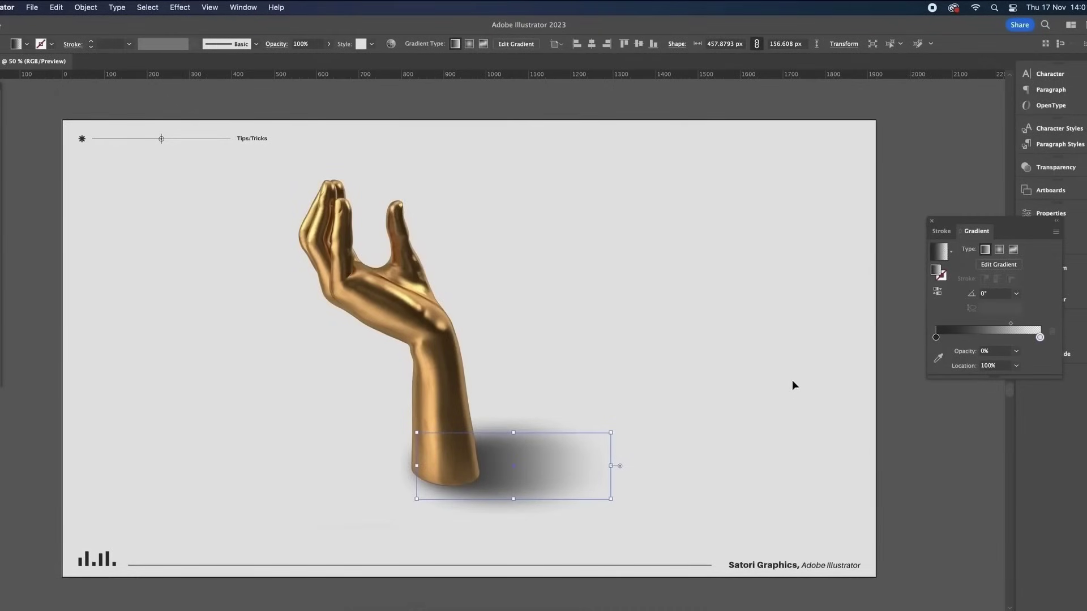
pyautogui.click(920, 398)
# Add a Feather effect with a 55 px radius to the blurred ellipse beneath the wrist and deselect it.
pyautogui.scroll(1, 537, 437)
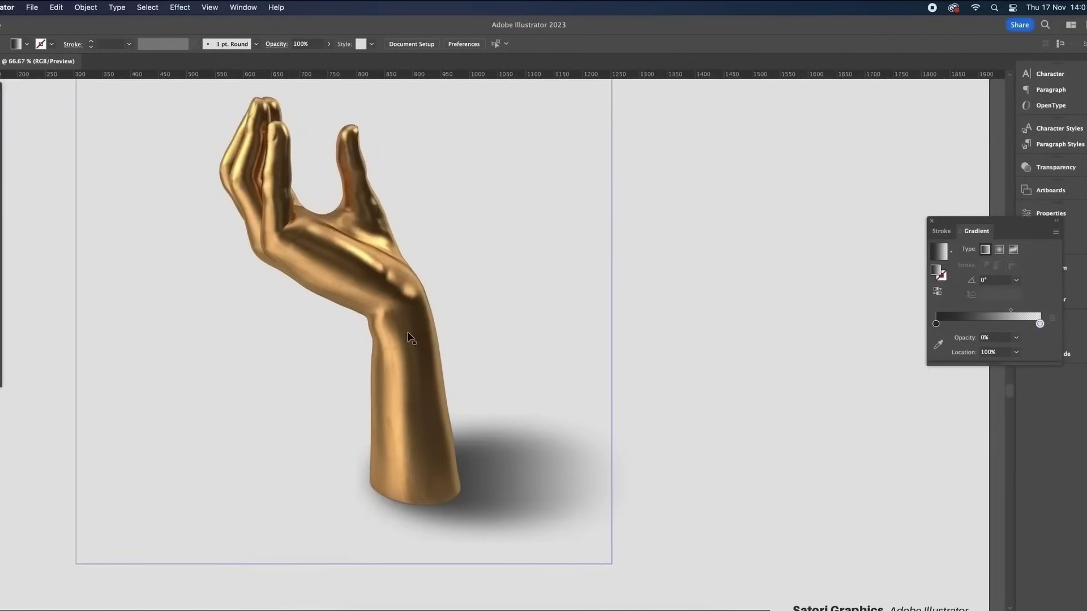
pyautogui.click(565, 461)
pyautogui.click(179, 7)
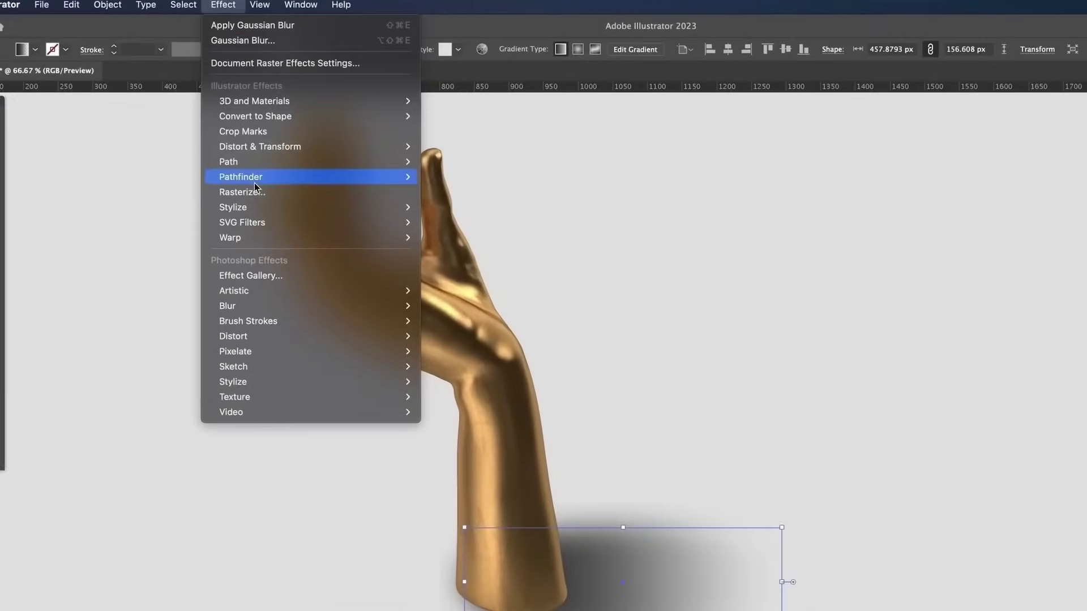
pyautogui.moveTo(258, 210)
pyautogui.click(480, 228)
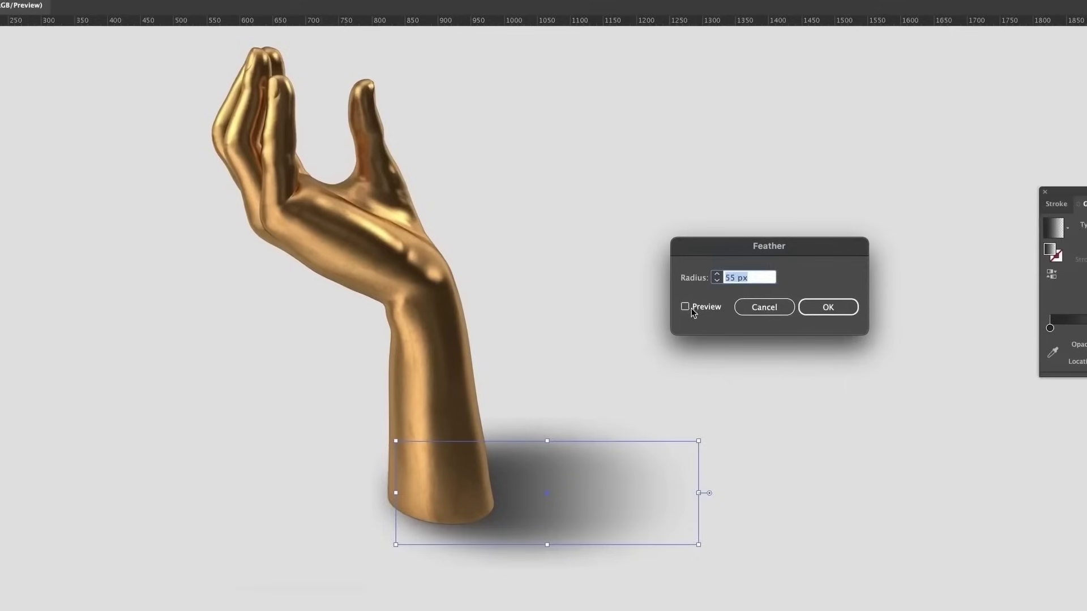
pyautogui.click(685, 307)
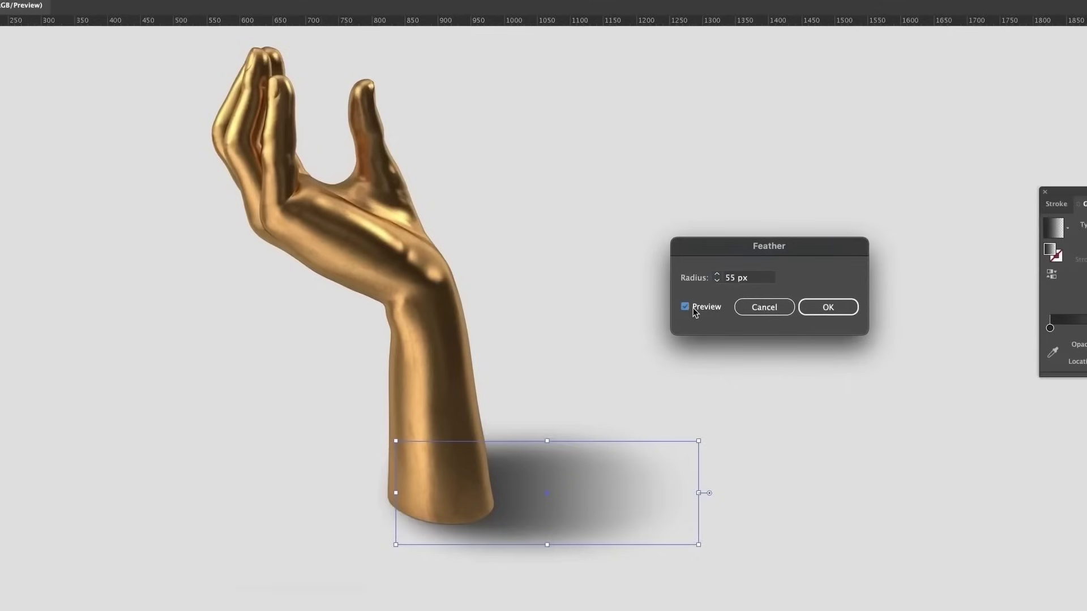
pyautogui.click(828, 307)
pyautogui.click(877, 400)
# Stretch the blurred ellipse into a longer shadow extending from the wrist's base and fine-tune its size and position.
pyautogui.hotkey('ctrl', '0')
pyautogui.click(703, 504)
pyautogui.moveTo(759, 473)
pyautogui.mouseDown()
pyautogui.moveTo(736, 470)
pyautogui.moveTo(854, 477)
pyautogui.moveTo(729, 478)
pyautogui.moveTo(739, 479)
pyautogui.mouseUp()
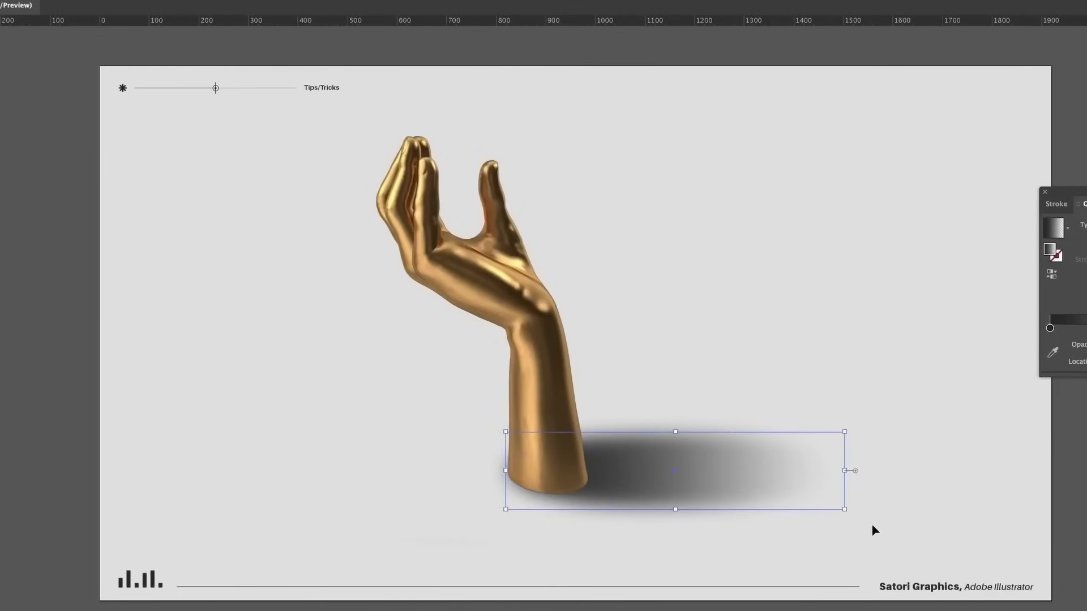
pyautogui.moveTo(852, 516); pyautogui.dragTo(835, 542)
pyautogui.moveTo(753, 504); pyautogui.dragTo(756, 512)
pyautogui.moveTo(683, 462); pyautogui.dragTo(675, 474)
pyautogui.moveTo(686, 492); pyautogui.dragTo(690, 497)
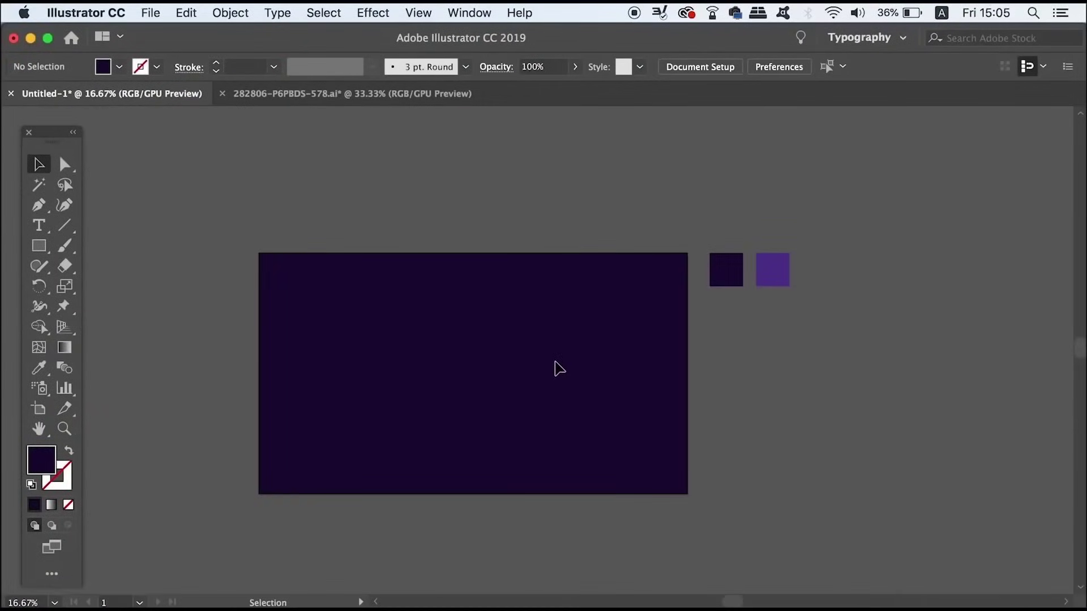
# Add a point text with the letter A above the dark purple artboard and select it as an object.
pyautogui.press('t')
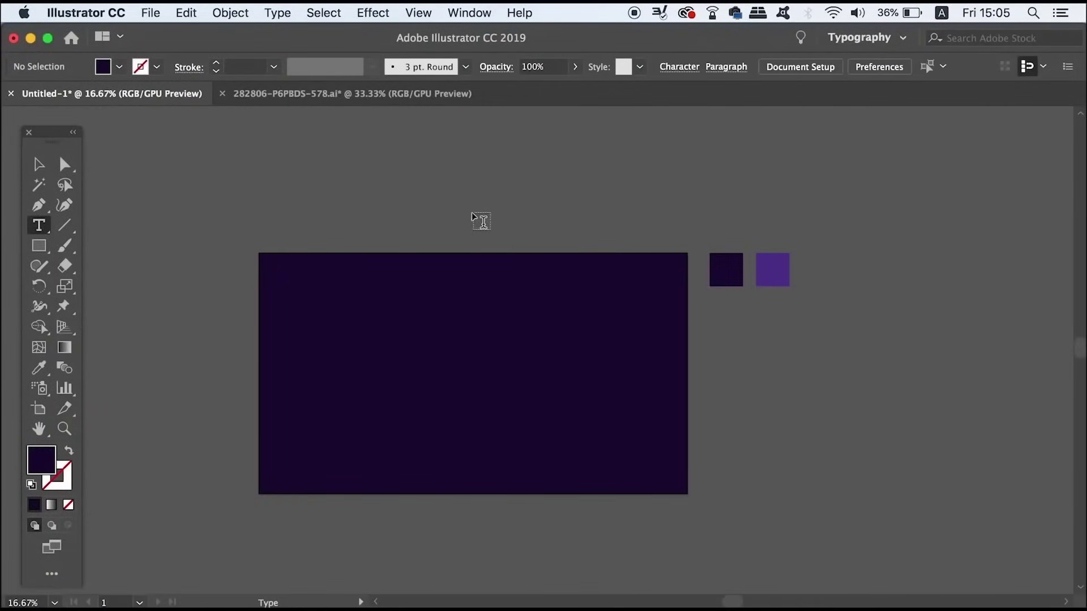
pyautogui.click(469, 197)
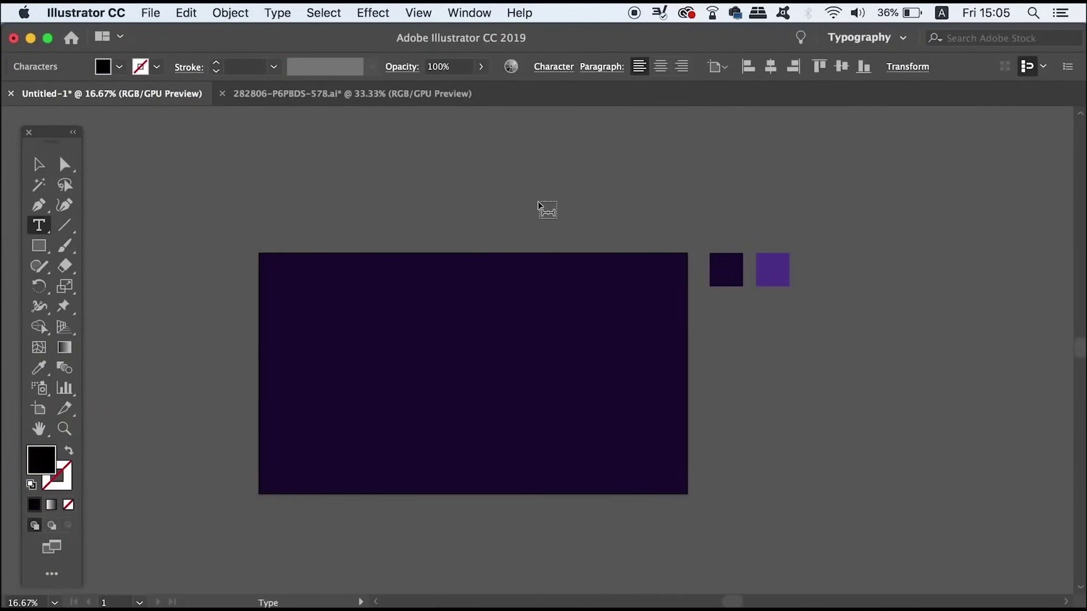
pyautogui.write('A')
pyautogui.click(38, 164)
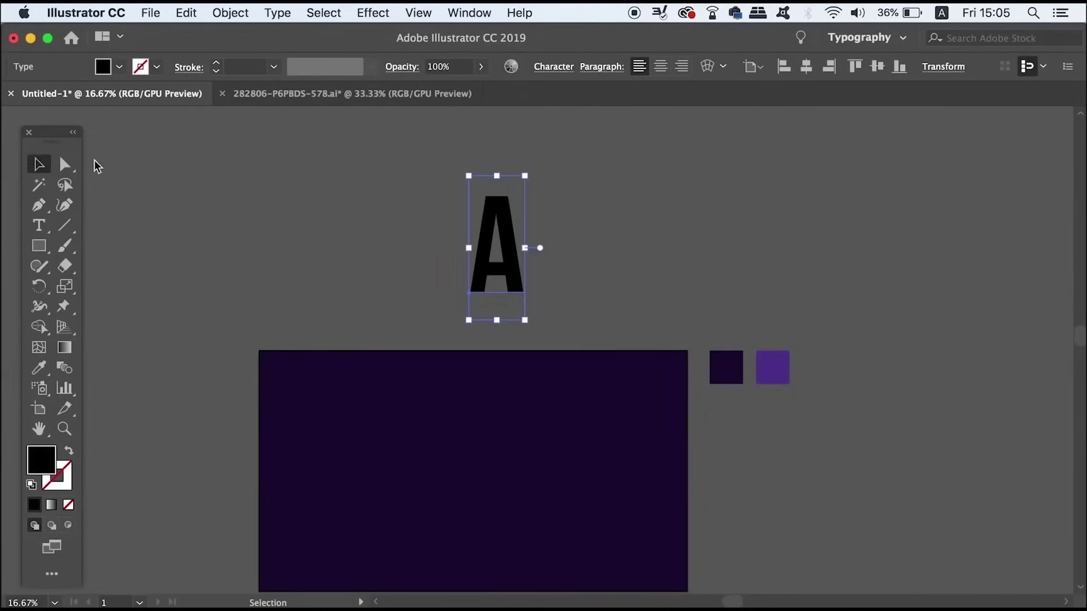
# Move the letter A onto the dark purple artboard and place it near the middle.
pyautogui.scroll(-3, 468, 209)
pyautogui.moveTo(483, 180); pyautogui.dragTo(481, 405)
pyautogui.moveTo(477, 478); pyautogui.dragTo(439, 415)
pyautogui.moveTo(457, 366); pyautogui.dragTo(460, 371)
pyautogui.press('super+equal')
pyautogui.moveTo(568, 369); pyautogui.dragTo(653, 377)
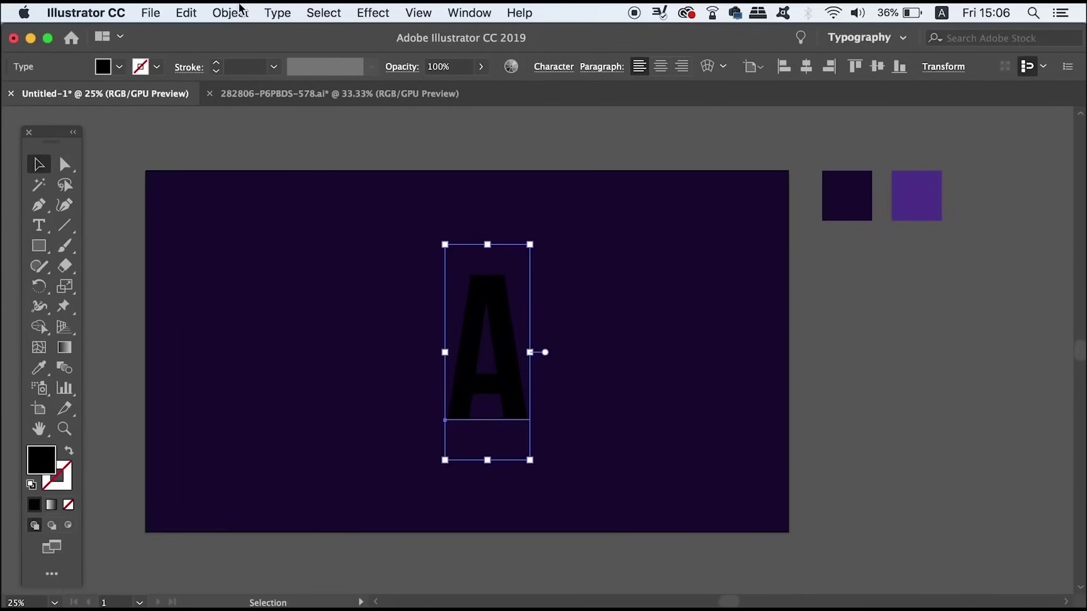
# Bring up the Transparency panel and convert the letter A to outlines.
pyautogui.click(470, 12)
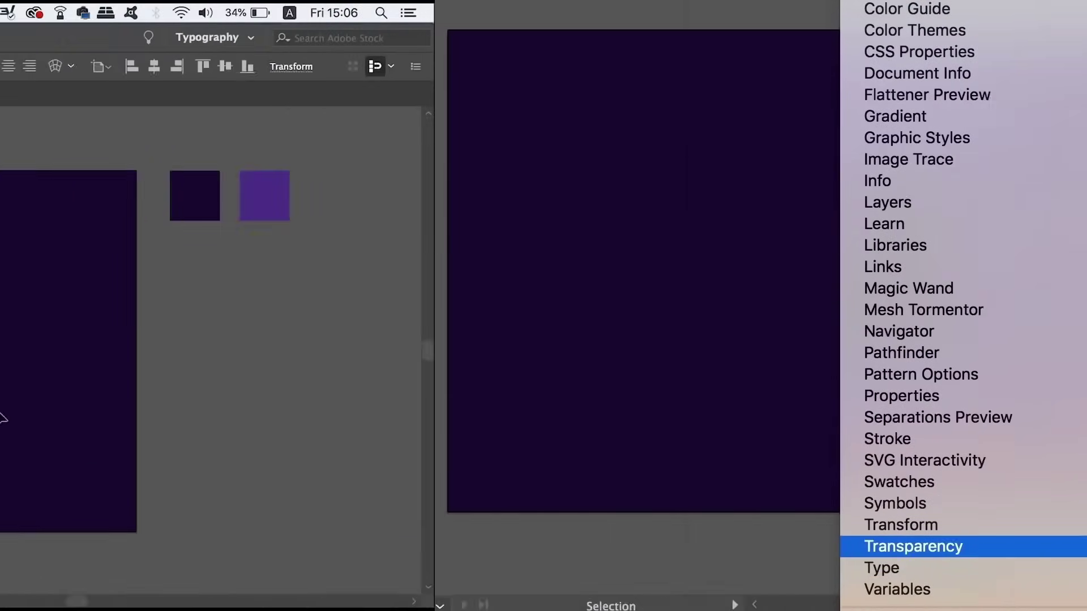
pyautogui.click(668, 547)
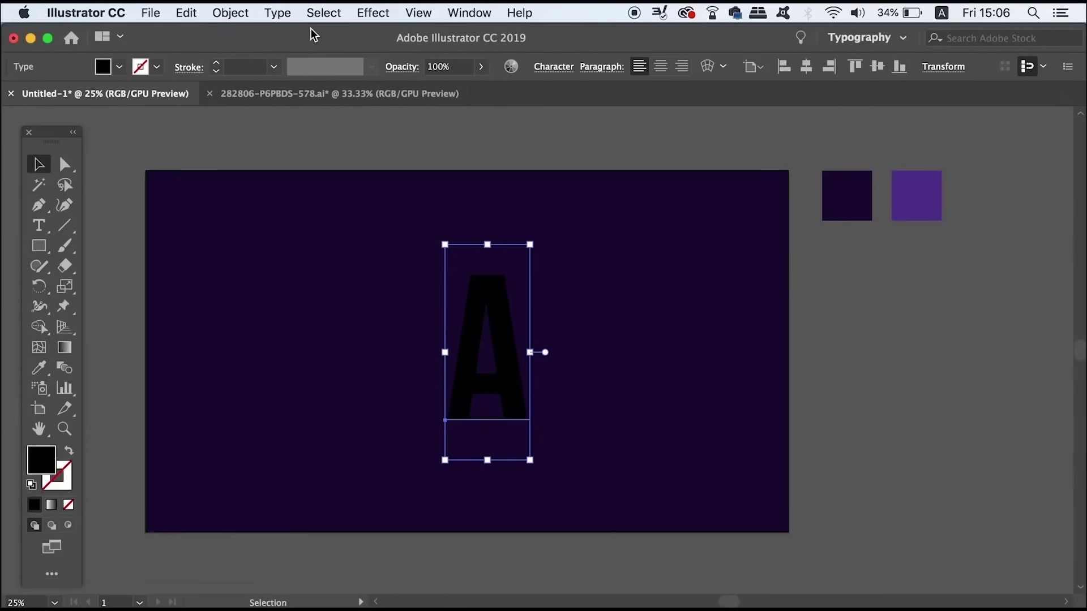
pyautogui.click(280, 13)
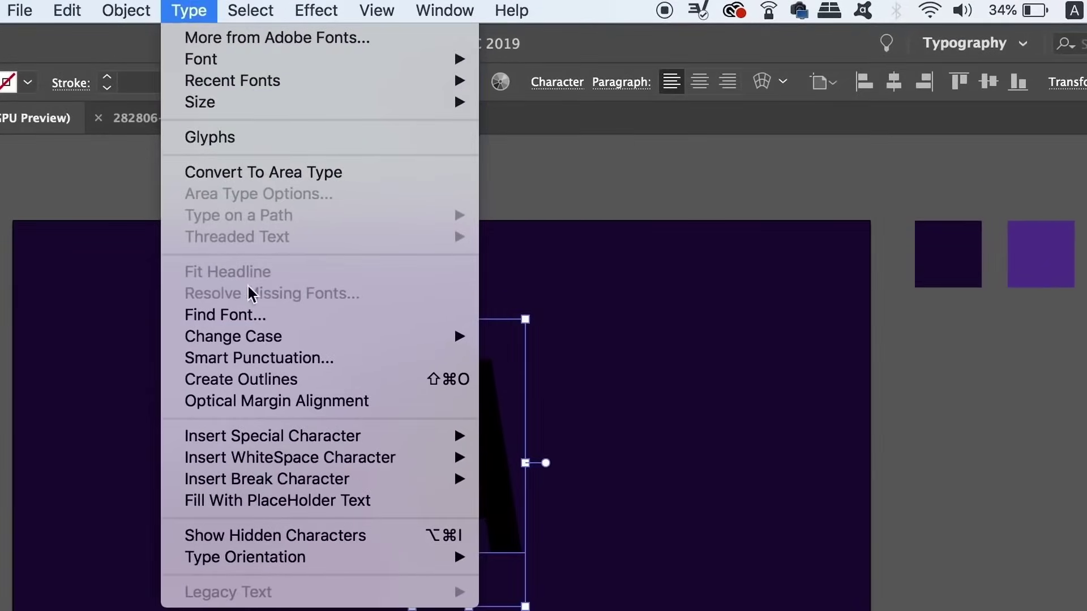
pyautogui.click(288, 381)
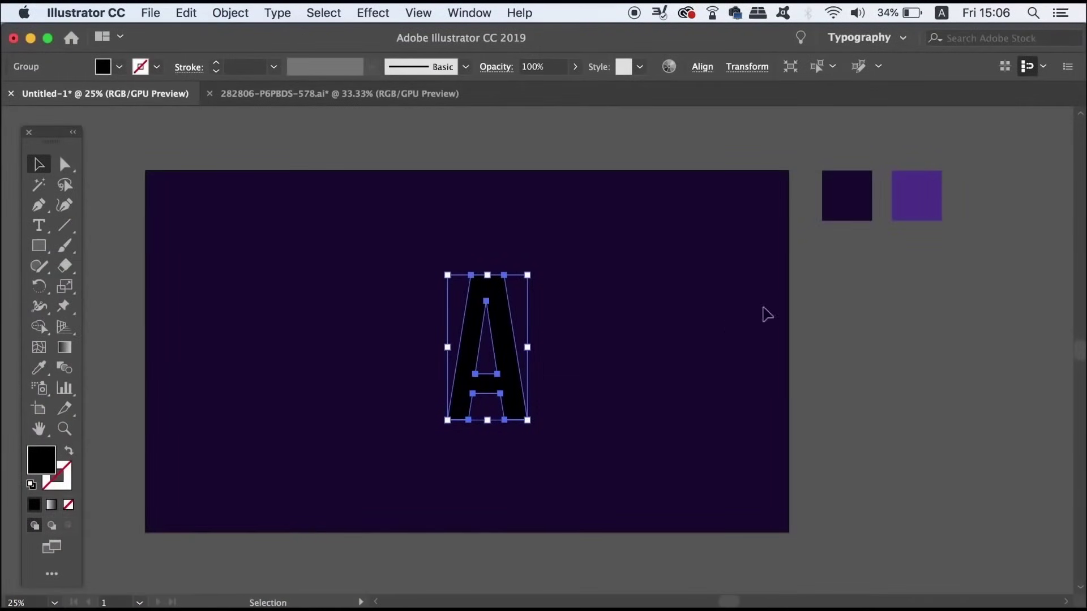
# Fill the outlined letter A with the lighter purple sampled from the swatch square beside the artboard, and deselect it.
pyautogui.press('i')
pyautogui.click(918, 198)
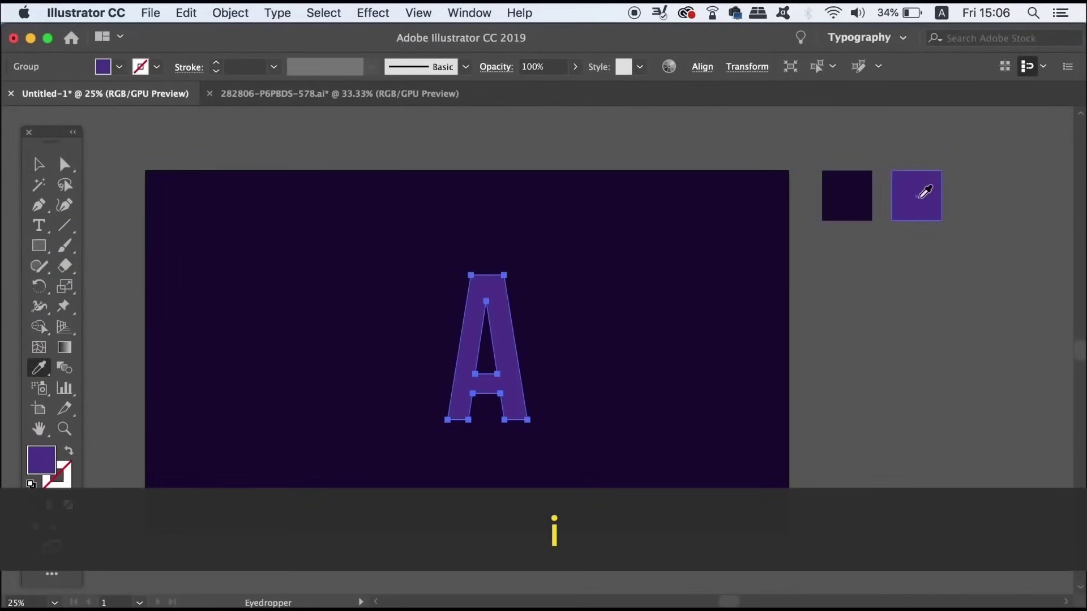
pyautogui.press('v')
pyautogui.click(901, 329)
pyautogui.moveTo(834, 325); pyautogui.dragTo(749, 315)
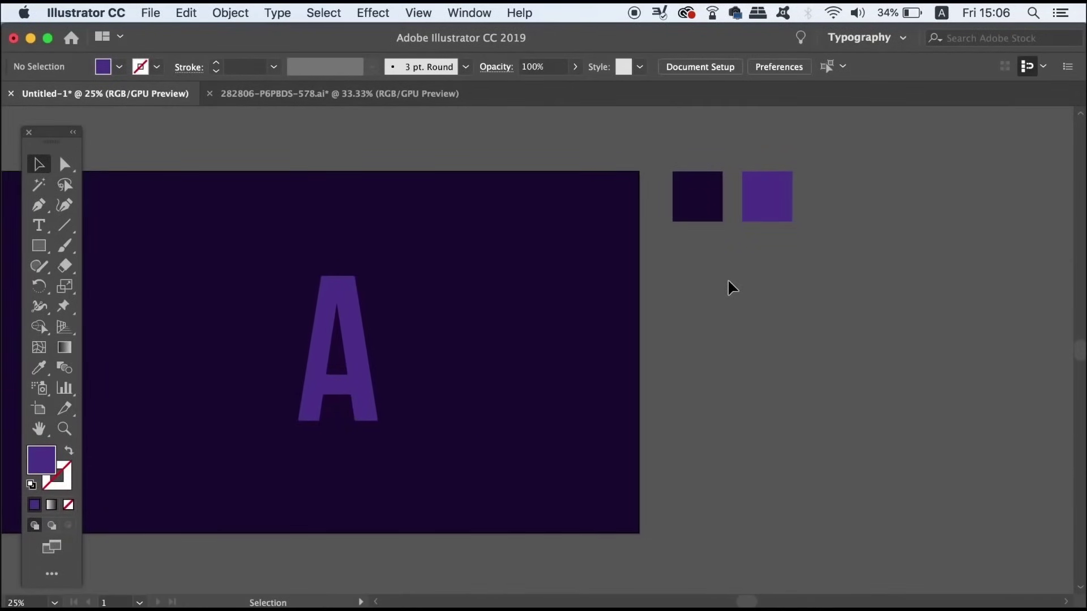
# Draw a long, thin purple rectangle beside the artboard, below the colour swatch squares, and select it.
pyautogui.press('m')
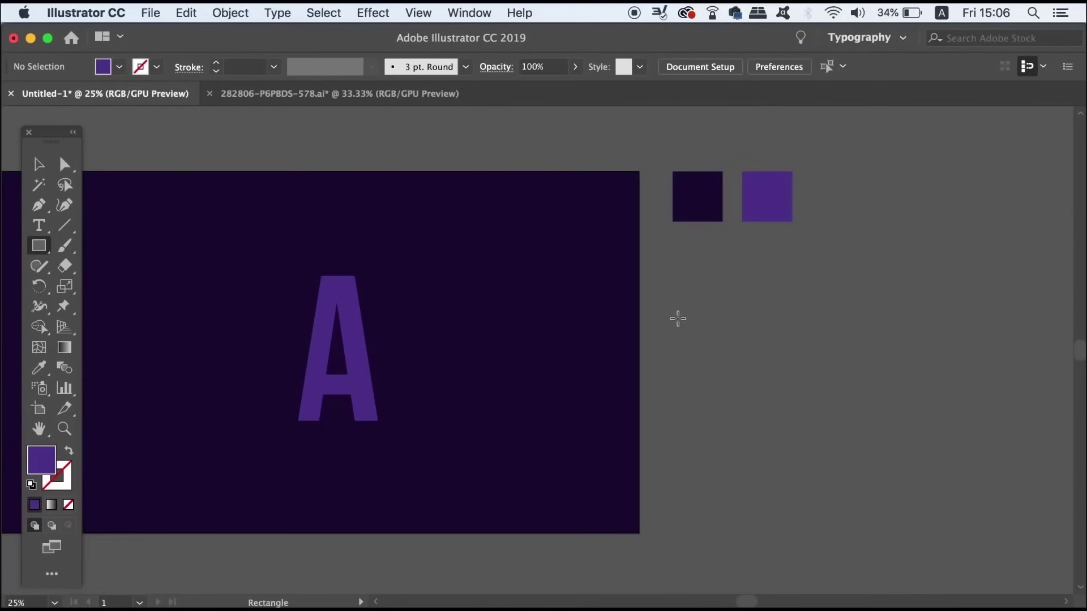
pyautogui.moveTo(679, 315); pyautogui.dragTo(899, 352)
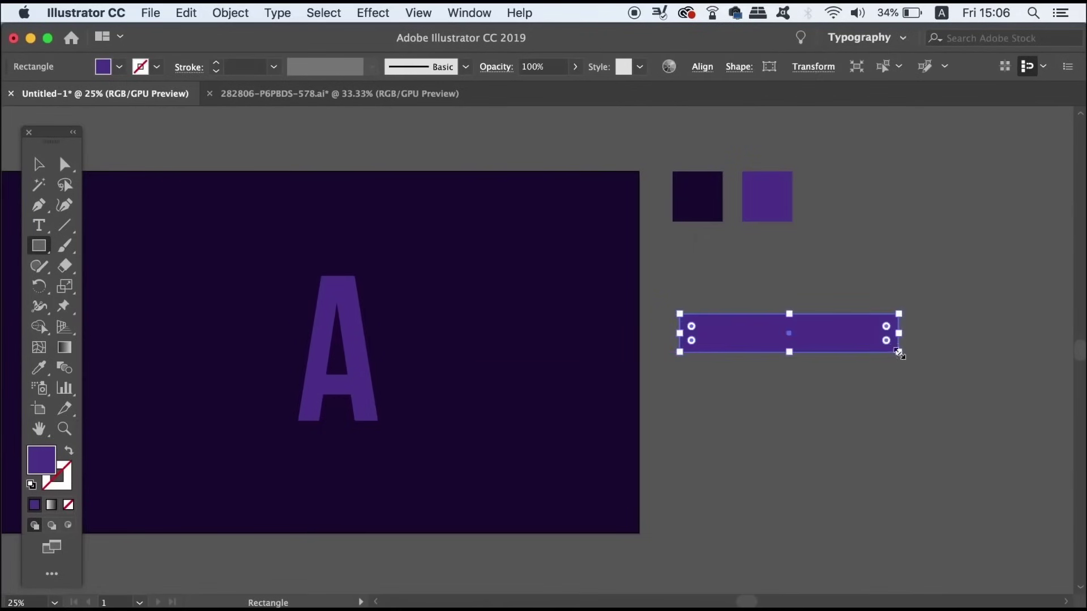
pyautogui.press('v')
pyautogui.click(821, 425)
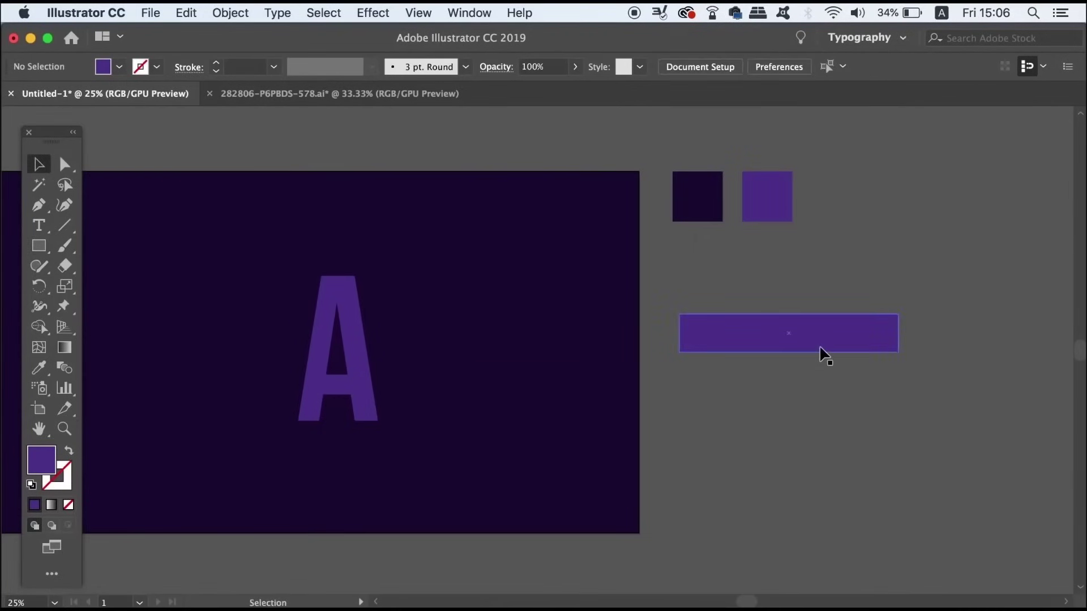
pyautogui.click(822, 352)
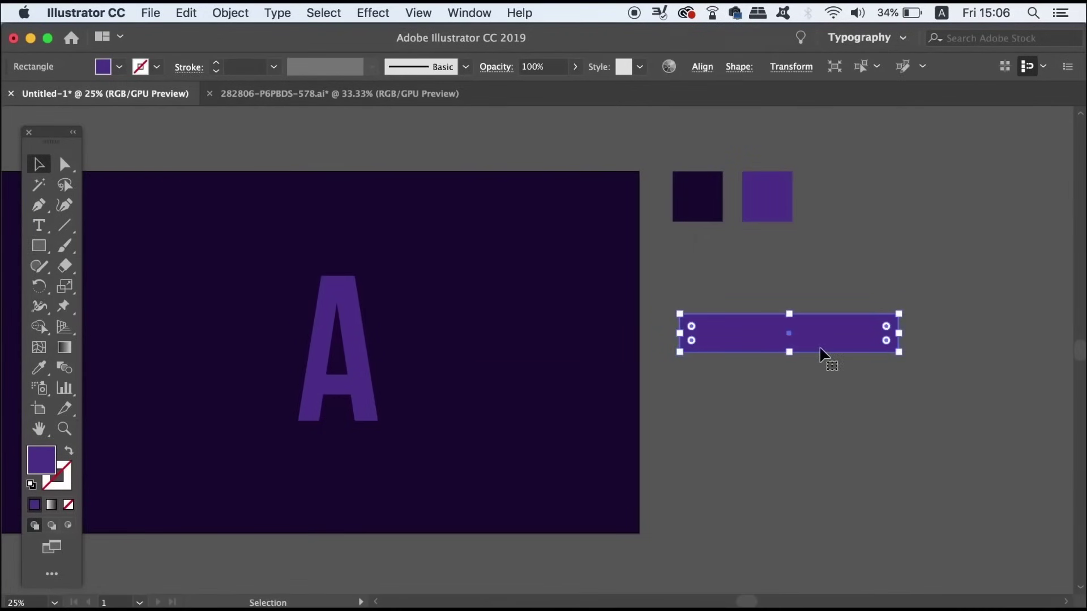
# Fill the long rectangle with the default white-to-black linear gradient and bring its full gradient settings into view.
pyautogui.click(51, 505)
pyautogui.moveTo(923, 119); pyautogui.dragTo(992, 120)
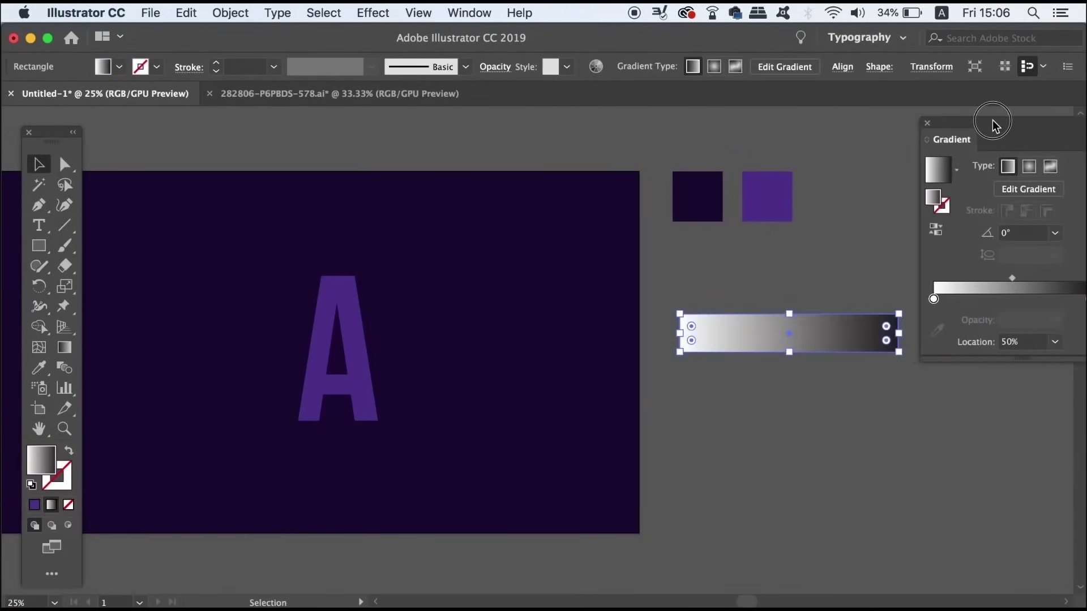
pyautogui.click(842, 281)
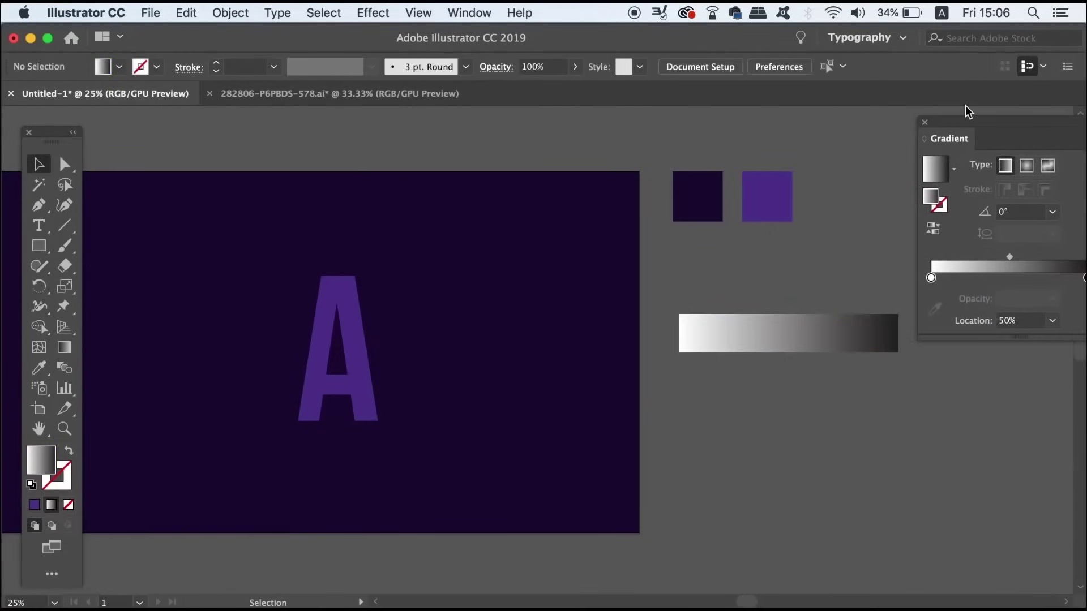
pyautogui.moveTo(967, 113); pyautogui.dragTo(905, 116)
pyautogui.click(791, 345)
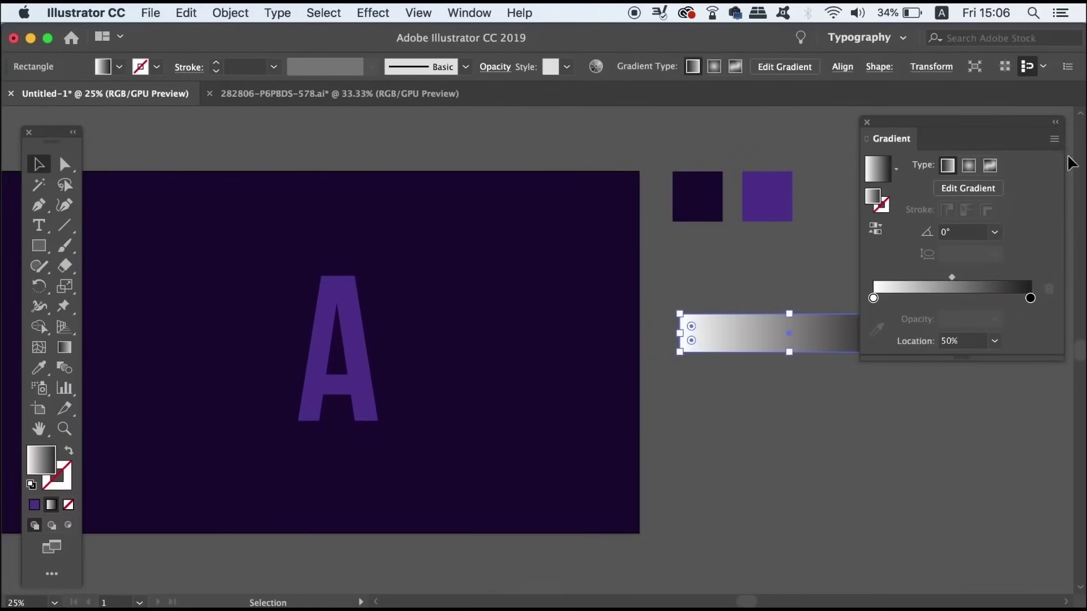
pyautogui.click(1059, 141)
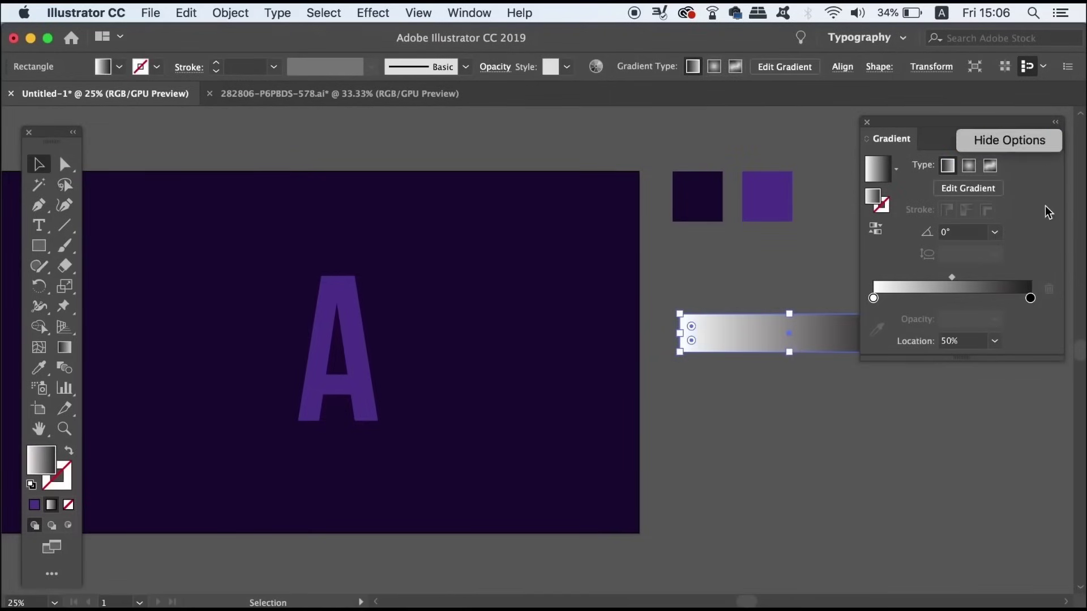
pyautogui.click(1029, 230)
pyautogui.click(705, 288)
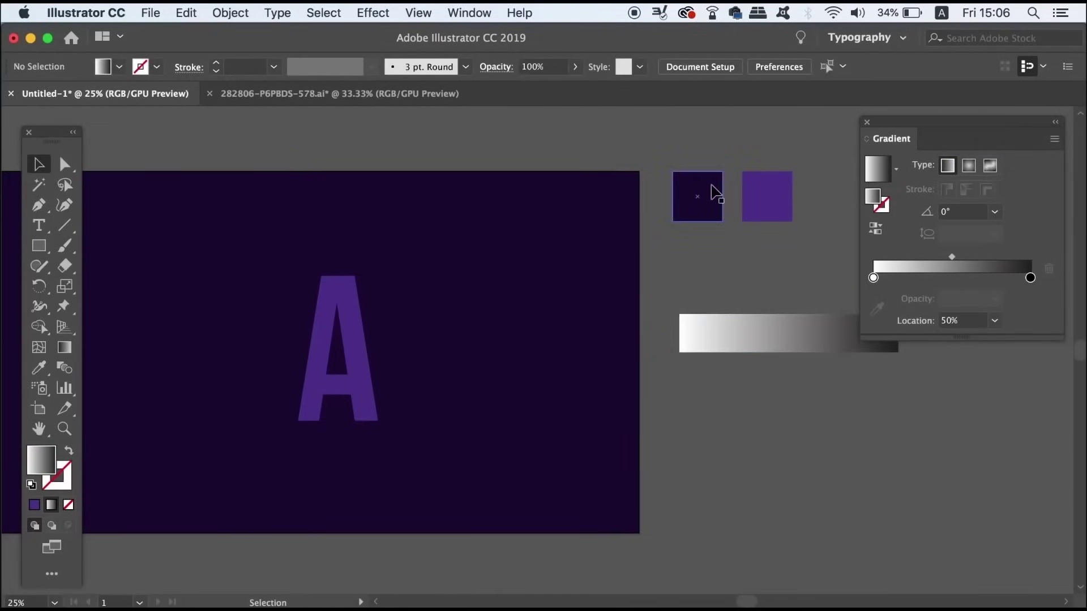
# Copy the hex colour code 1a0935 from the dark purple swatch square.
pyautogui.click(712, 186)
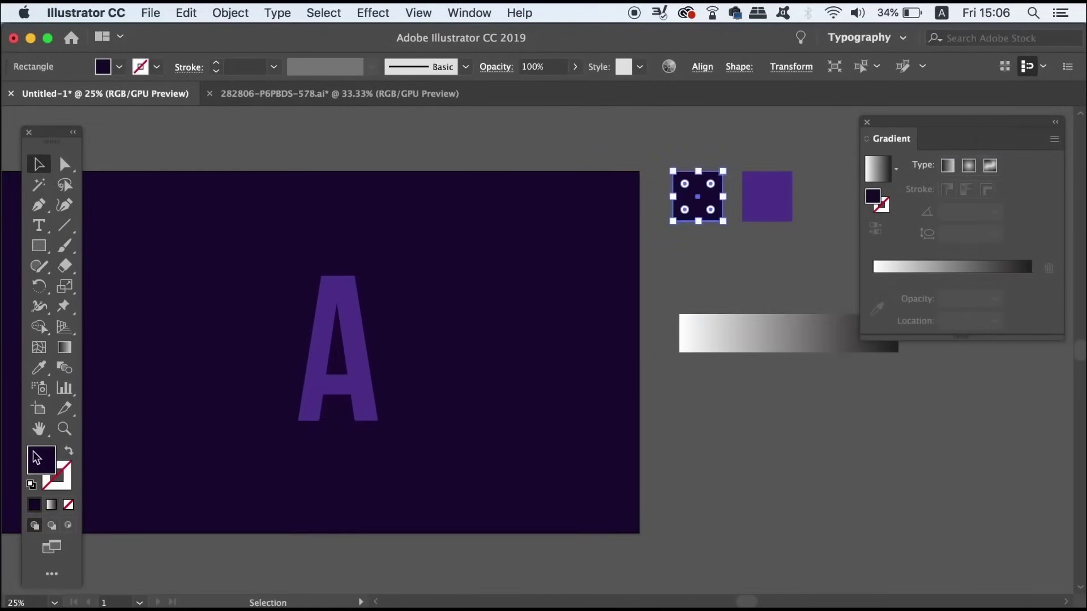
pyautogui.doubleClick(42, 465)
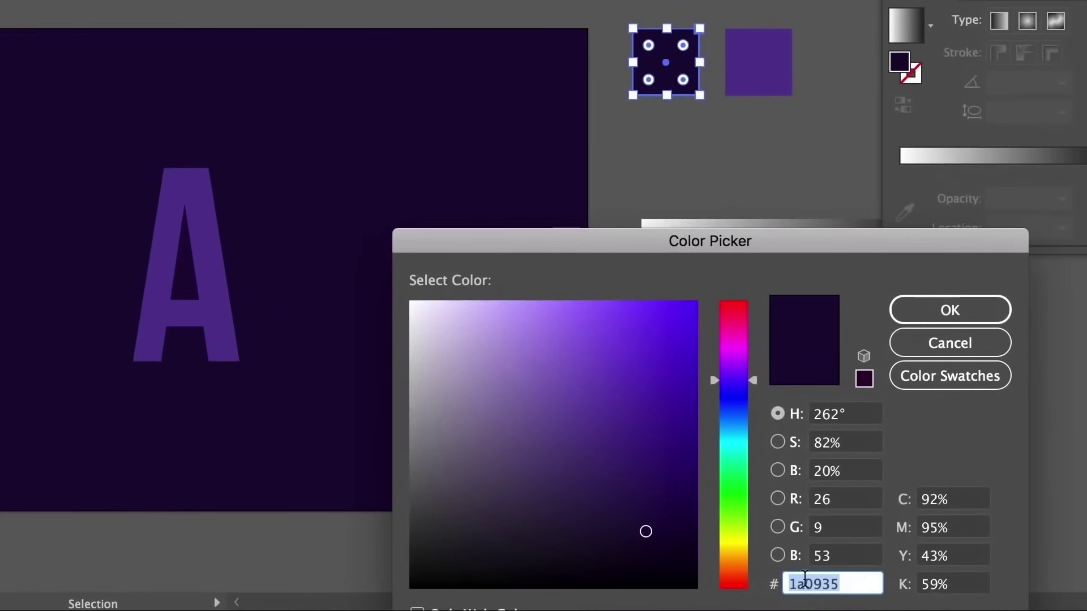
pyautogui.hotkey('ctrl', 'c')
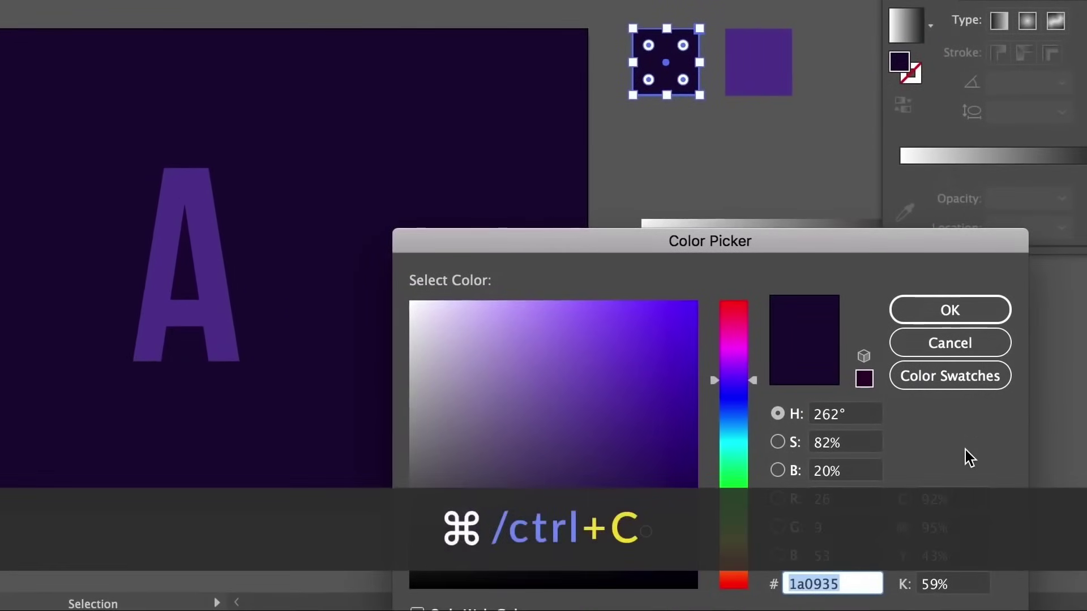
pyautogui.click(952, 309)
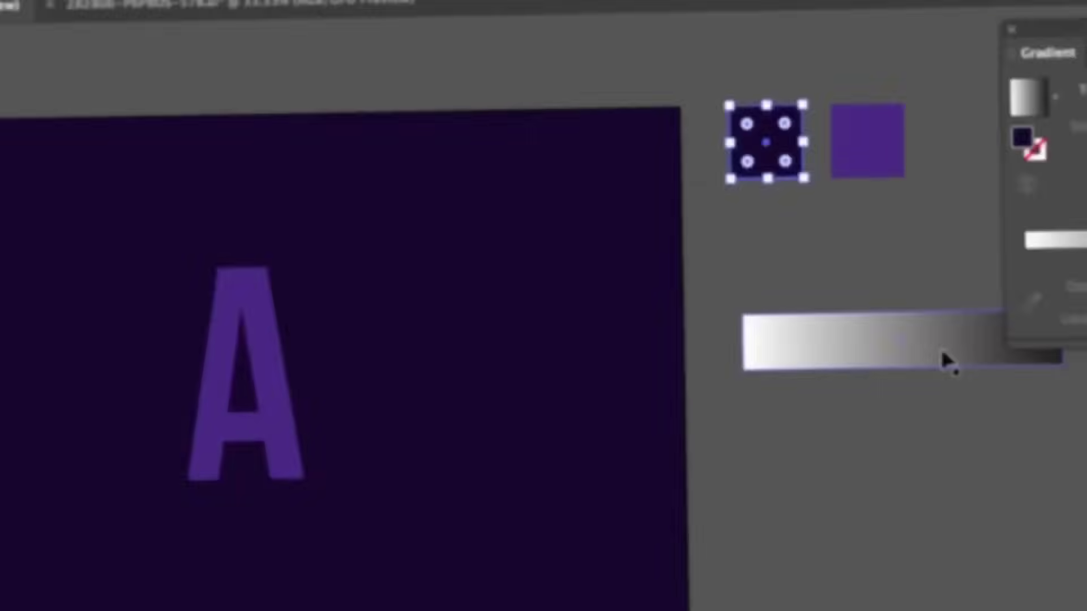
# Switch the rectangle gradient's black end stop to RGB and set its colour to hex 1a0935.
pyautogui.click(942, 359)
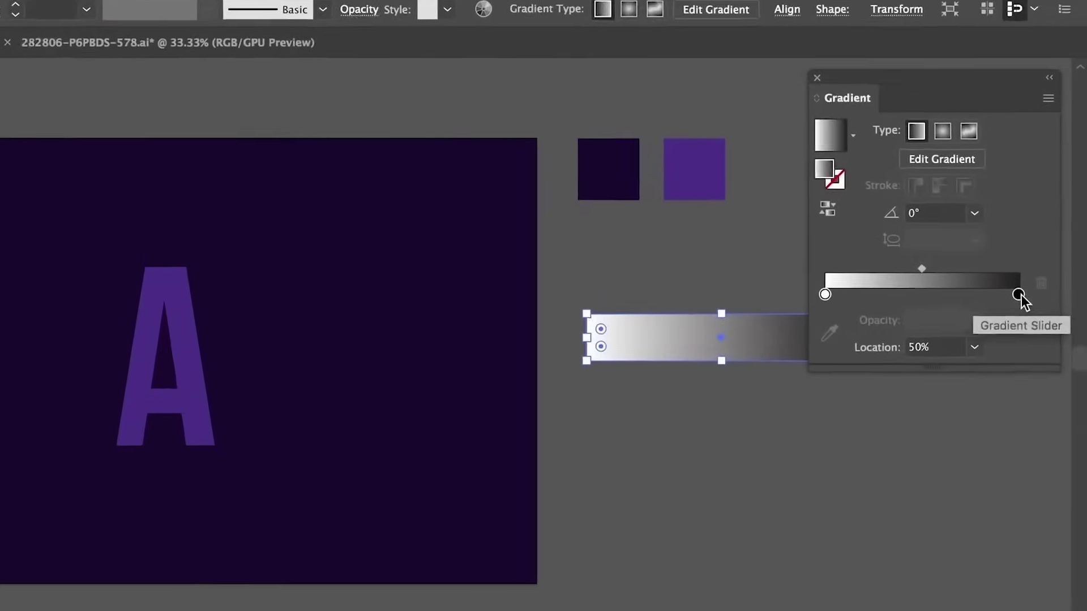
pyautogui.click(1018, 295)
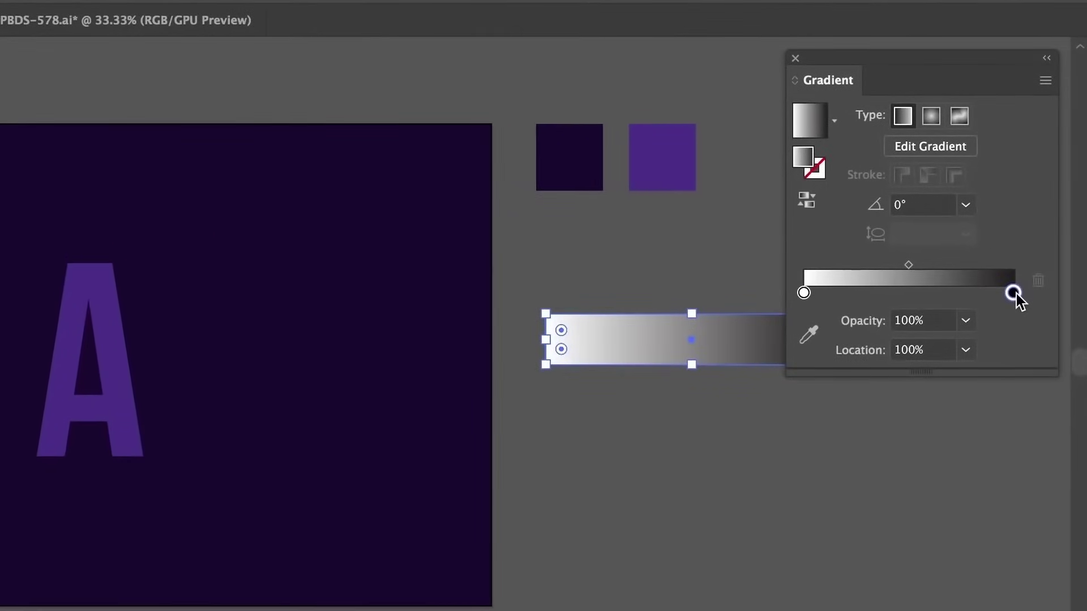
pyautogui.doubleClick(1014, 293)
pyautogui.click(1010, 316)
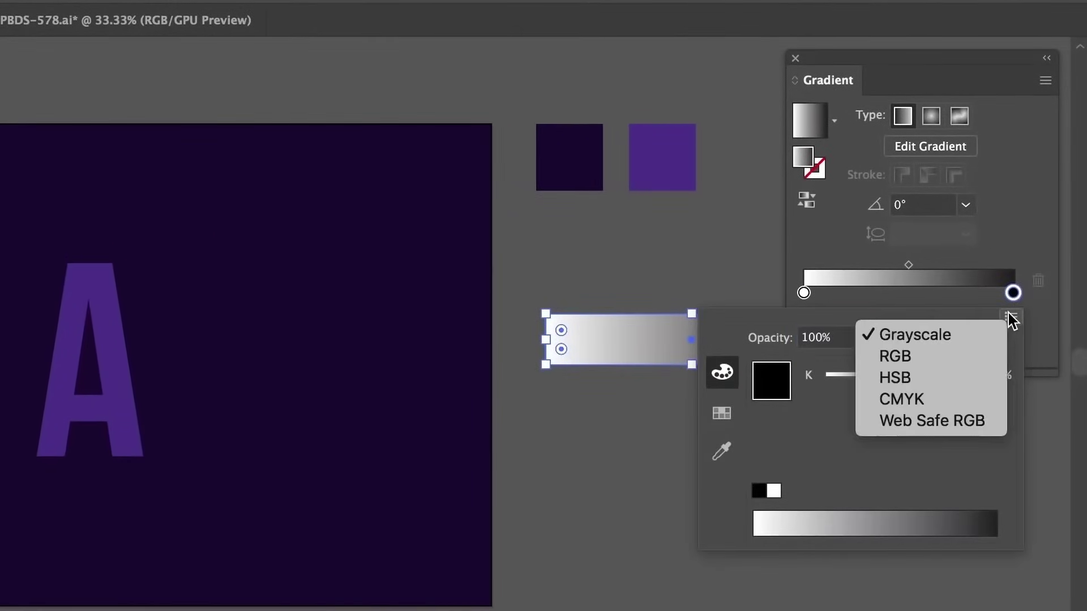
pyautogui.click(961, 363)
pyautogui.hotkey('ctrl', 'v')
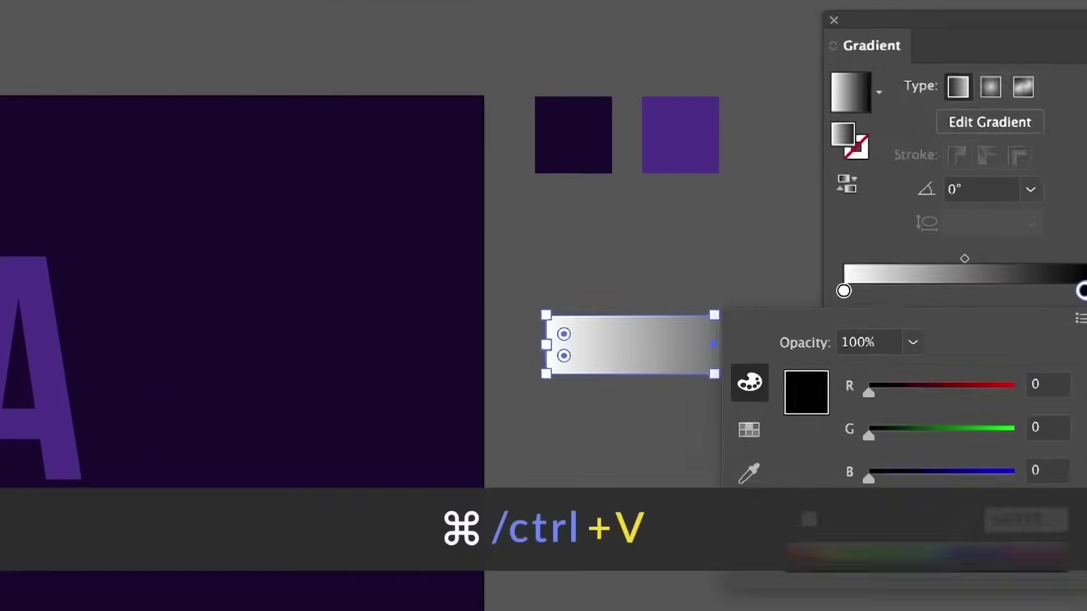
pyautogui.press('Return')
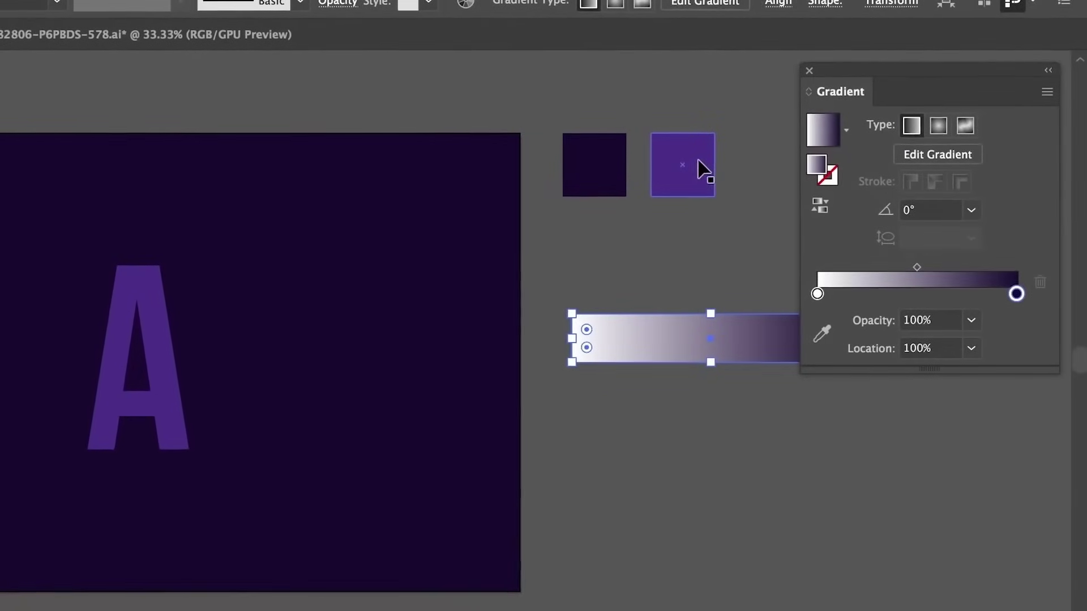
# Copy the hex colour code of the lighter purple swatch square.
pyautogui.click(701, 169)
pyautogui.doubleClick(1, 609)
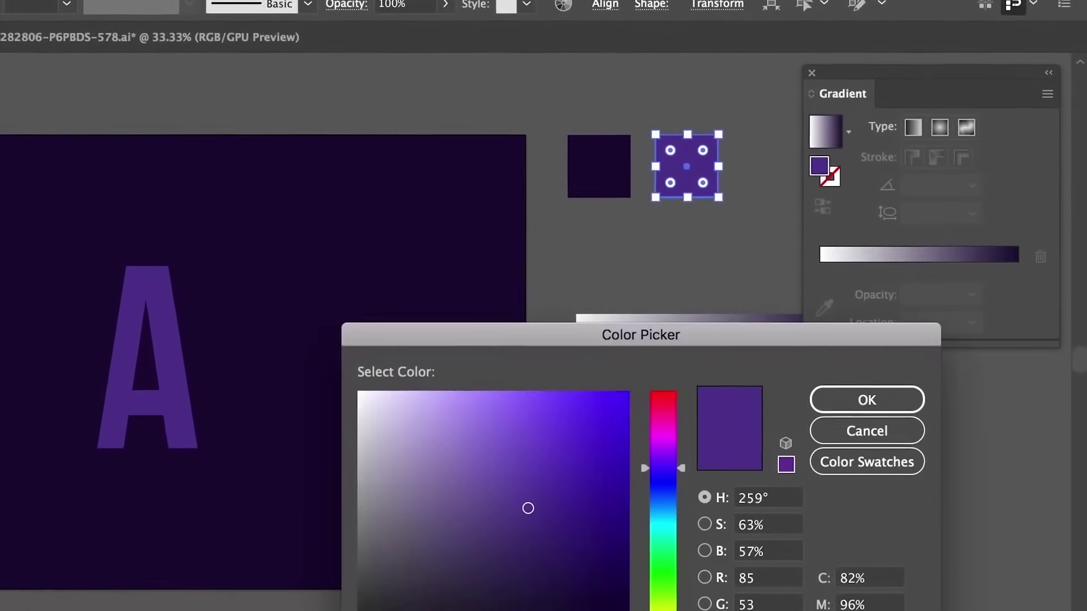
pyautogui.click(890, 398)
# Switch the rectangle gradient's white start stop to RGB and set its colour to hex 553593.
pyautogui.click(721, 356)
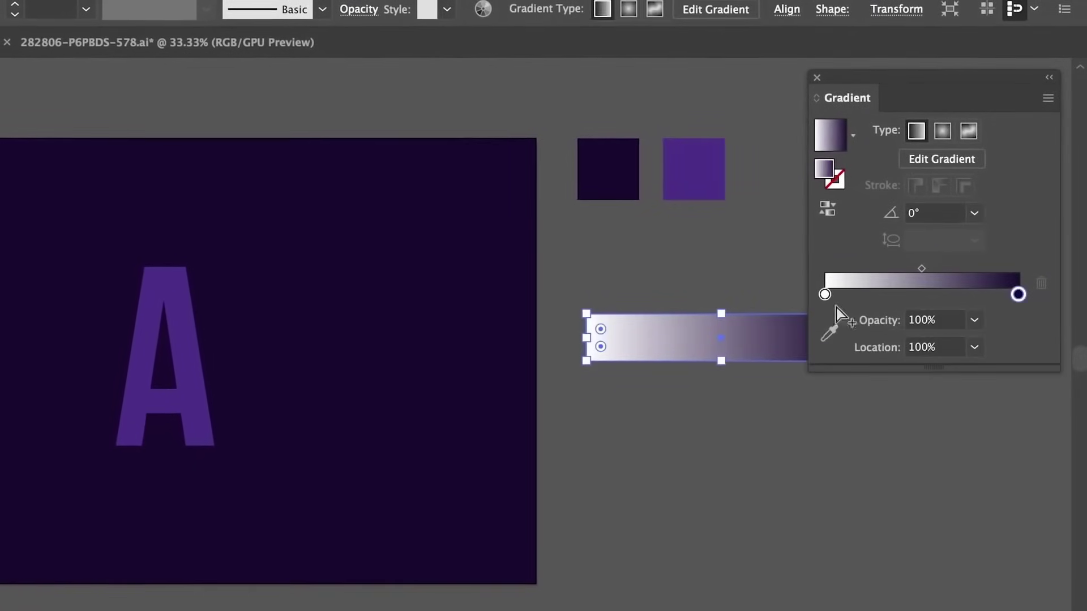
pyautogui.click(823, 293)
pyautogui.doubleClick(826, 294)
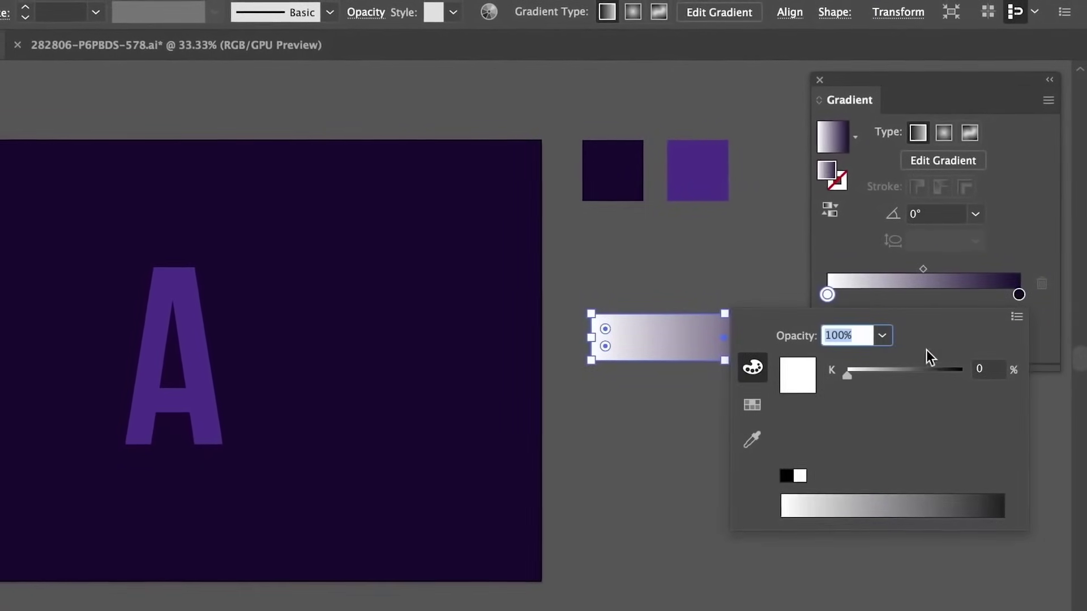
pyautogui.click(1017, 317)
pyautogui.click(991, 356)
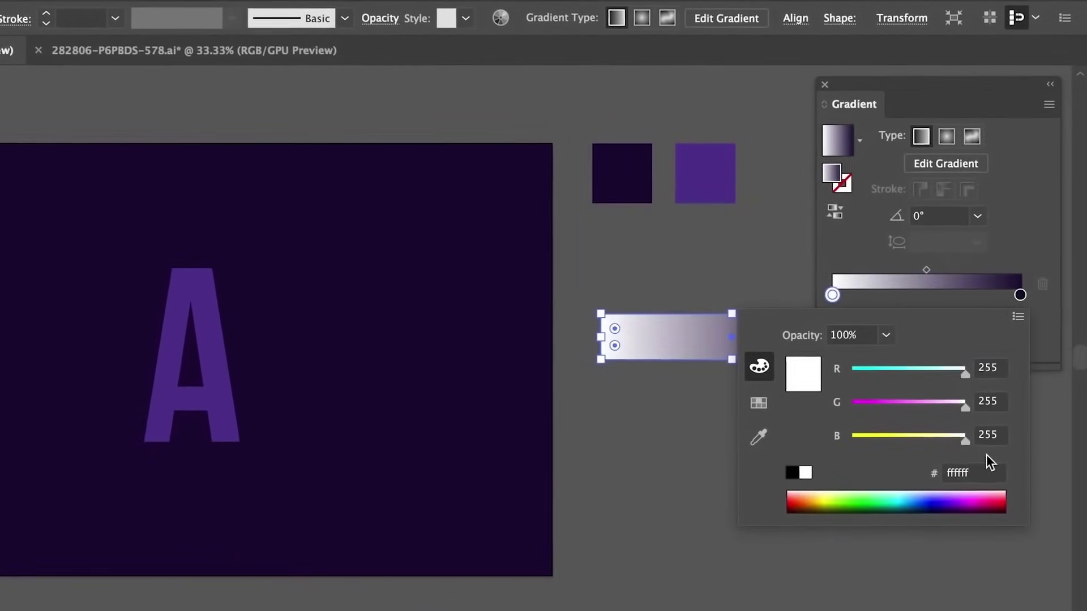
pyautogui.click(973, 473)
pyautogui.write('553593')
pyautogui.press('Return')
pyautogui.click(728, 494)
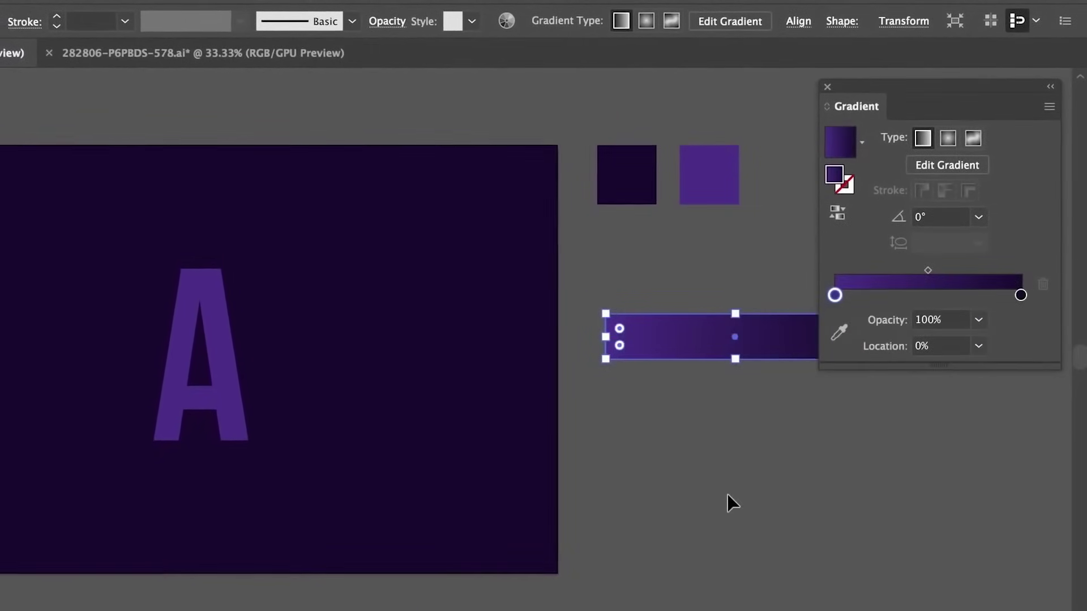
# Move the gradient rectangle onto the artboard above the letter A and deselect it.
pyautogui.click(796, 303)
pyautogui.moveTo(752, 331); pyautogui.dragTo(694, 106)
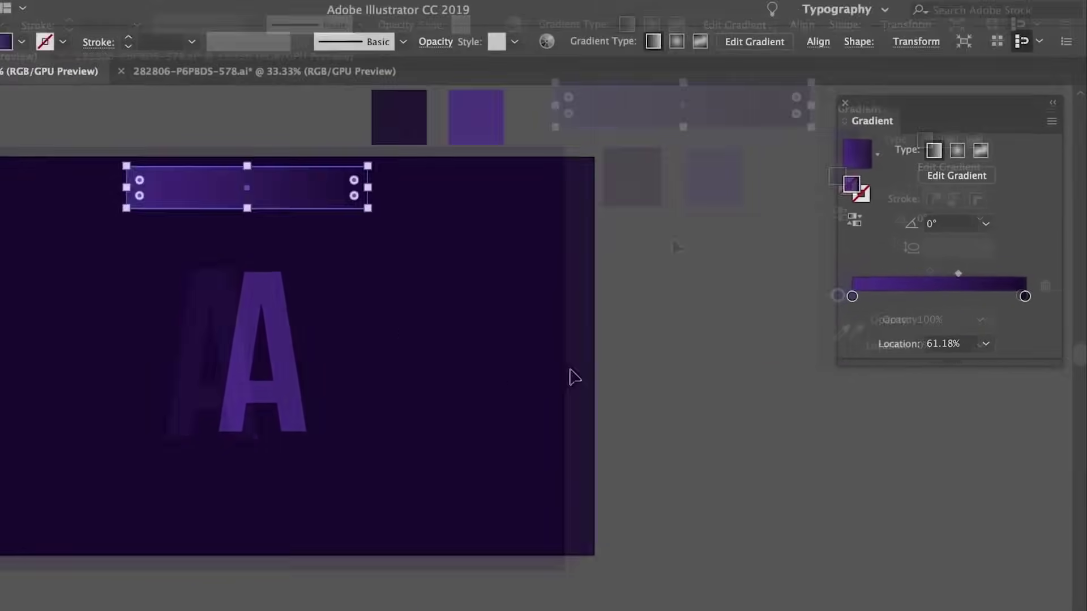
pyautogui.click(684, 371)
pyautogui.moveTo(683, 370); pyautogui.dragTo(688, 370)
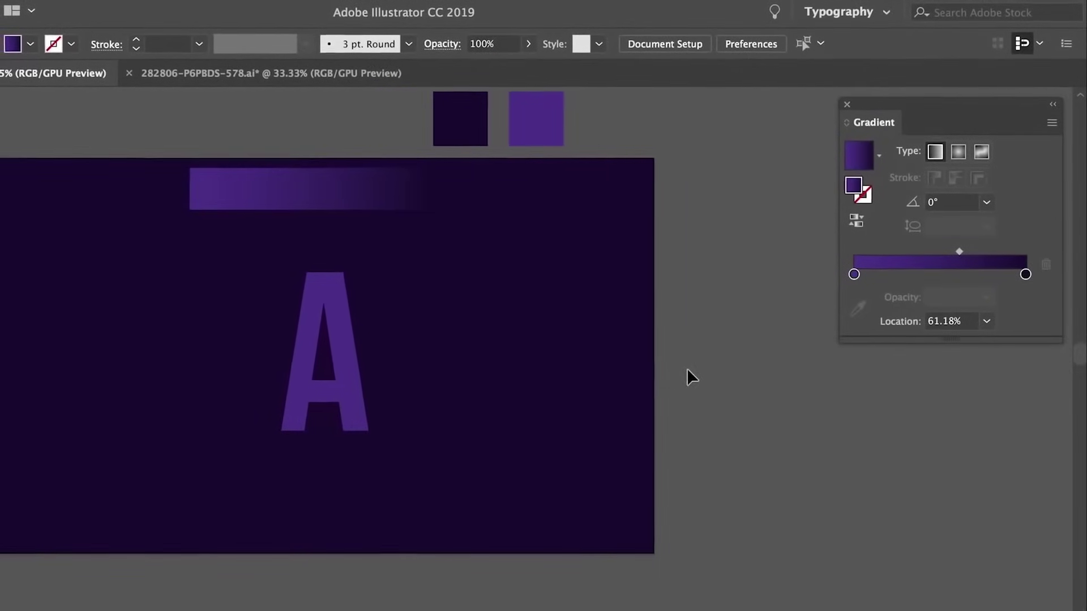
# Copy the outlined letter A and paste the duplicate in place directly in front of it.
pyautogui.press('super+plus')
pyautogui.press('super+plus')
pyautogui.moveTo(471, 334); pyautogui.dragTo(650, 376)
pyautogui.click(402, 315)
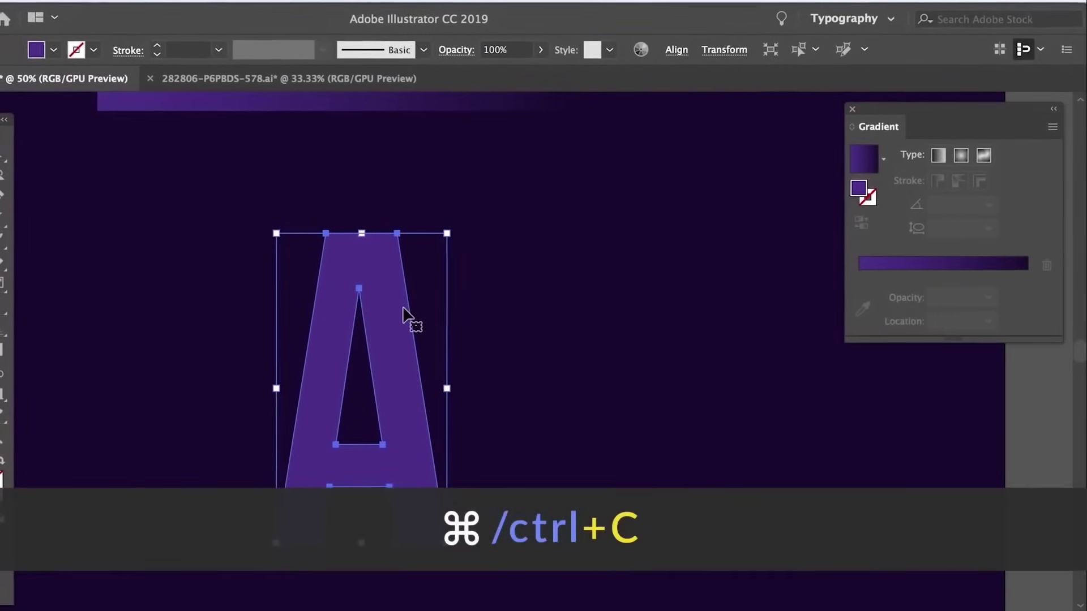
pyautogui.press('a')
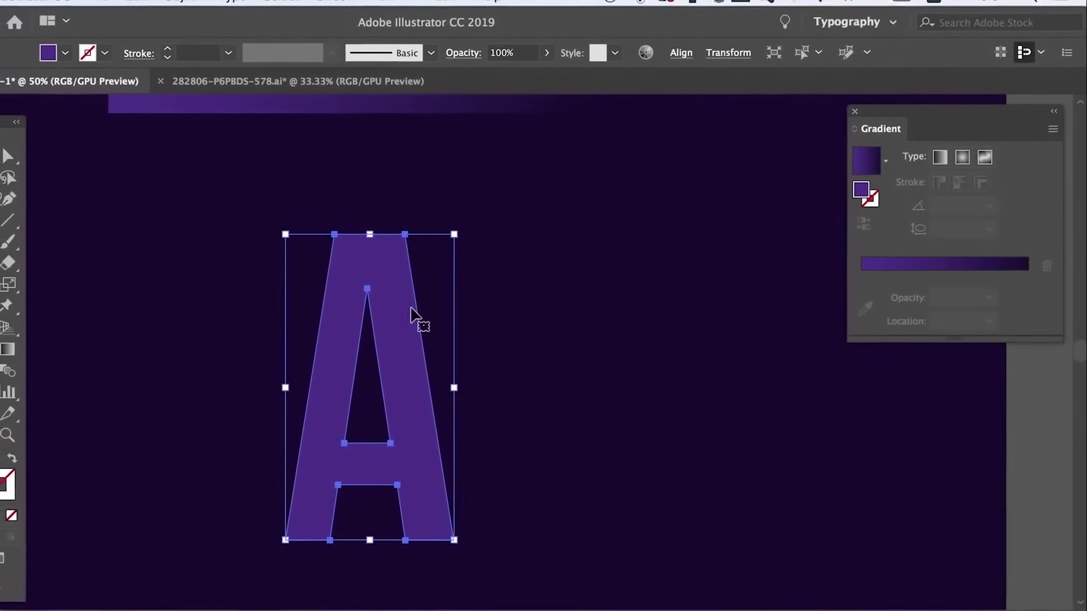
pyautogui.press('super+f')
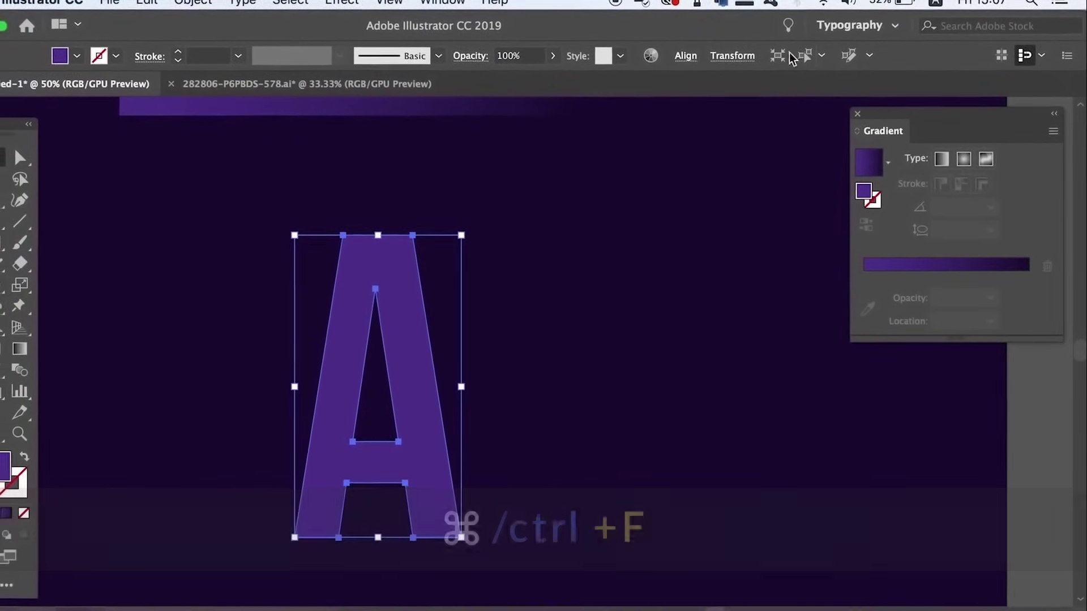
# Replace the Gradient panel with the Layers panel, expand Layer 1 and hide the lower letter A group.
pyautogui.click(856, 113)
pyautogui.click(449, 3)
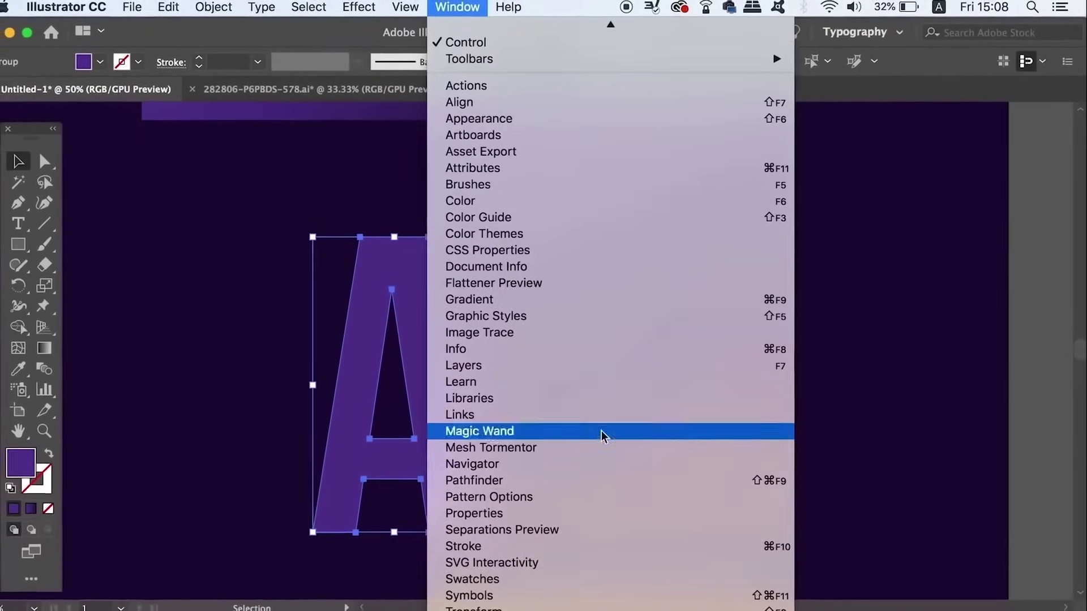
pyautogui.click(607, 365)
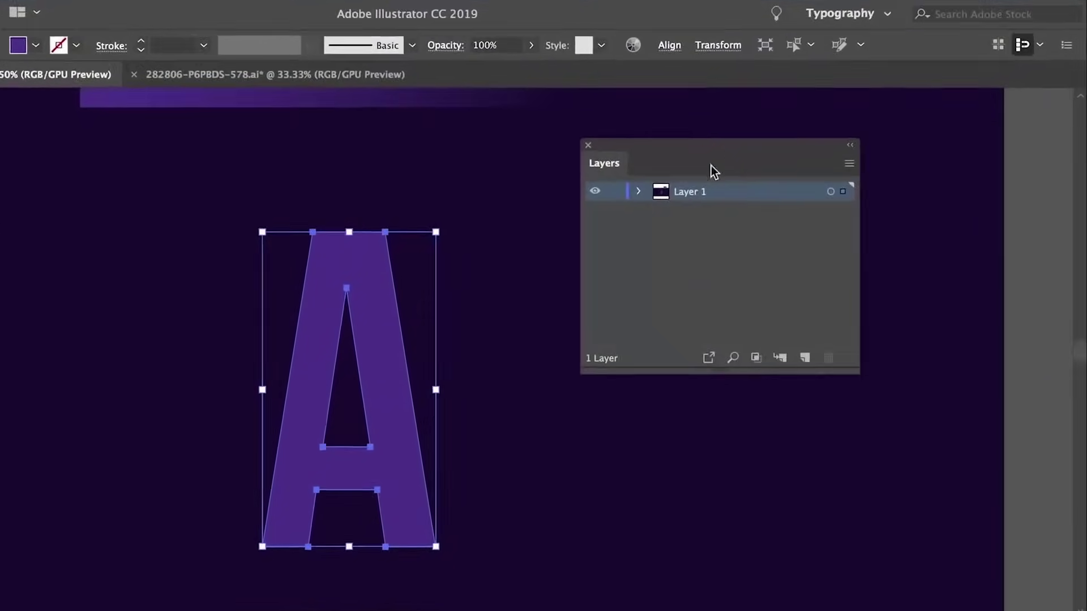
pyautogui.click(638, 192)
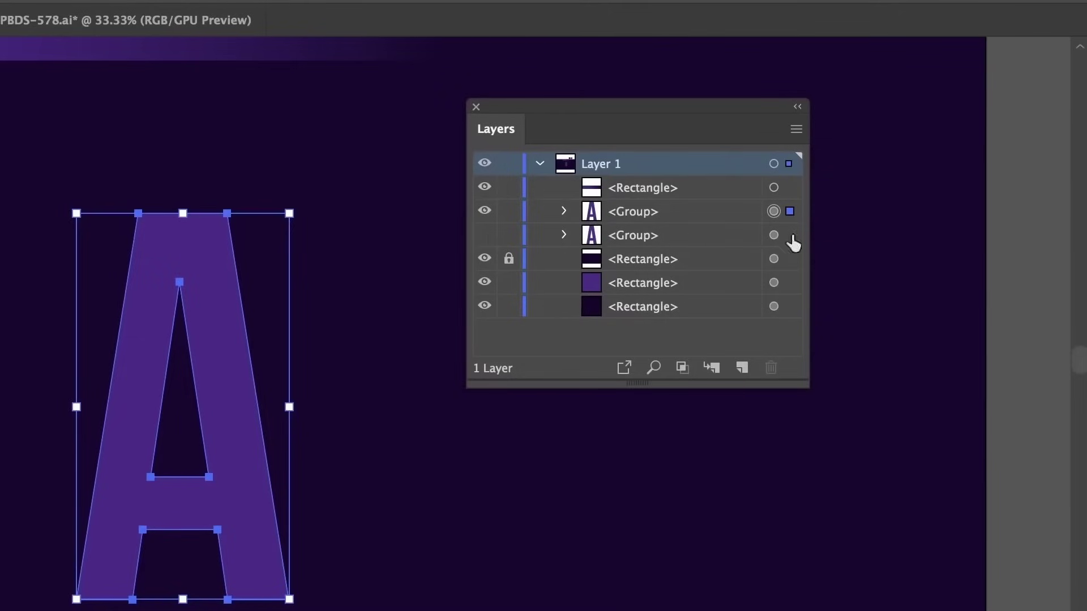
pyautogui.moveTo(651, 116); pyautogui.dragTo(982, 134)
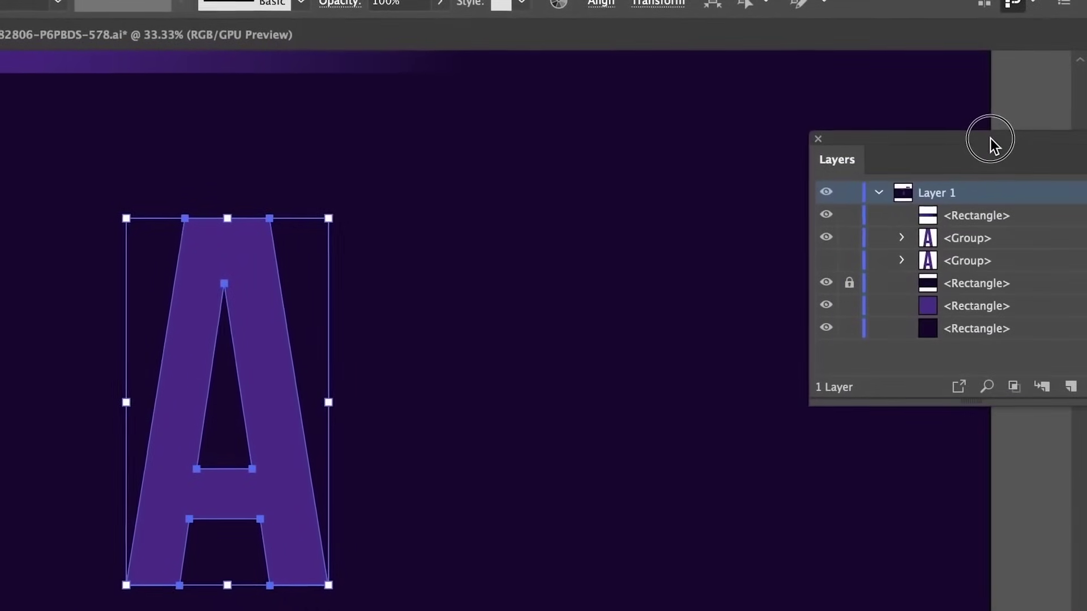
# With the Pen tool, draw a closed path enclosing the letter A's right leg above the crossbar, through its top-right corner and the counter's apex.
pyautogui.press('space')
pyautogui.moveTo(498, 266); pyautogui.dragTo(516, 315)
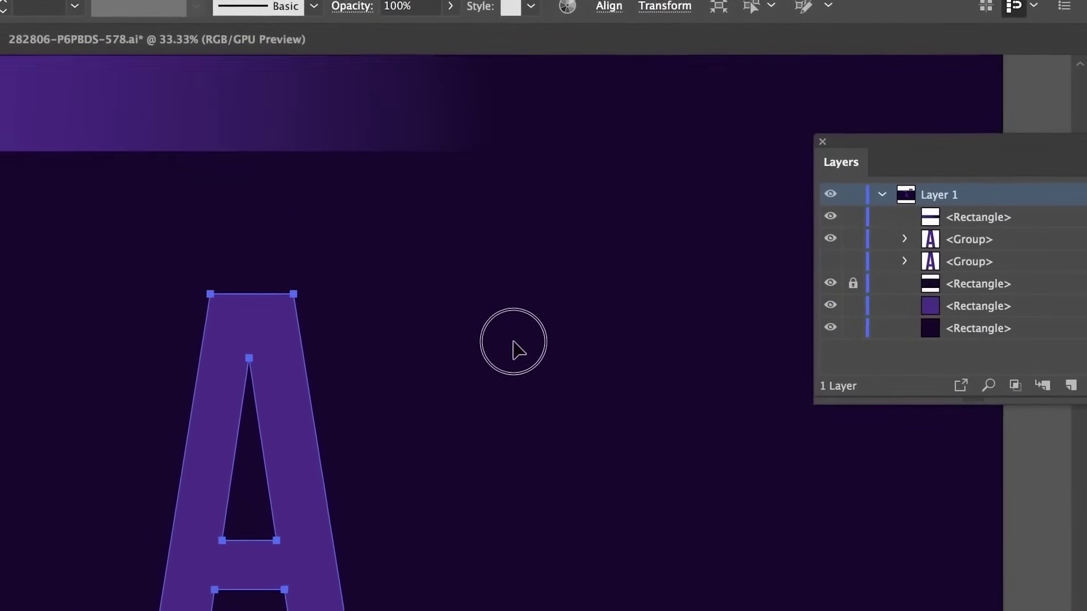
pyautogui.click(515, 319)
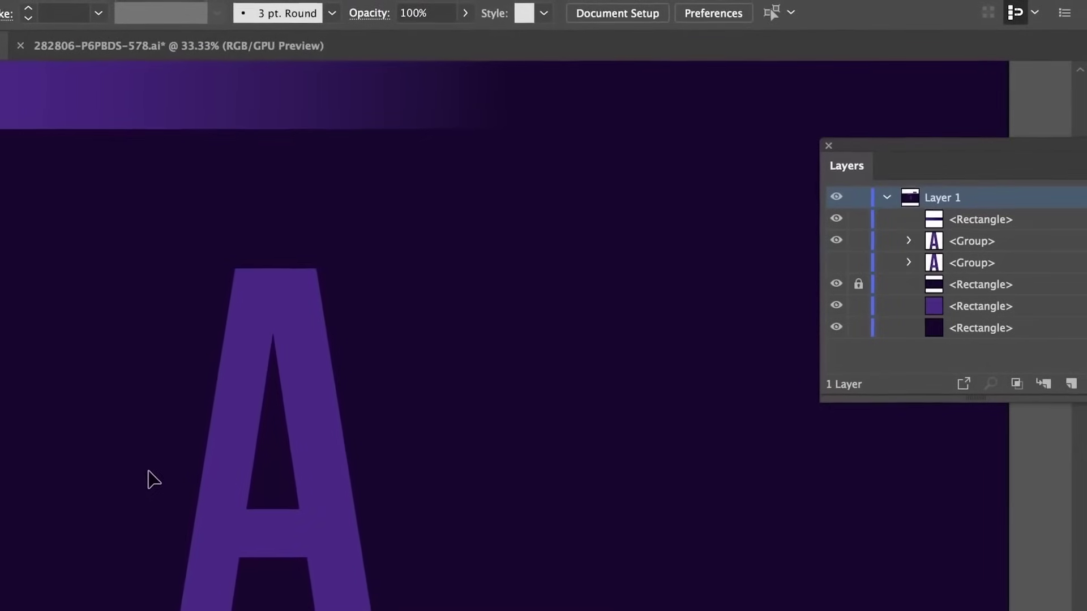
pyautogui.press('p')
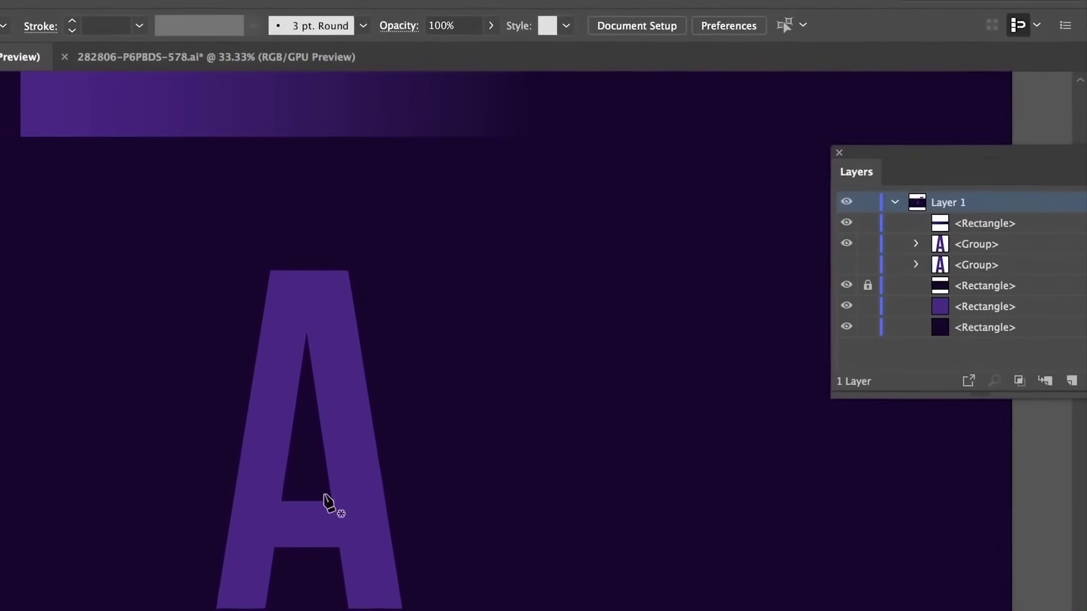
pyautogui.click(338, 500)
pyautogui.click(443, 499)
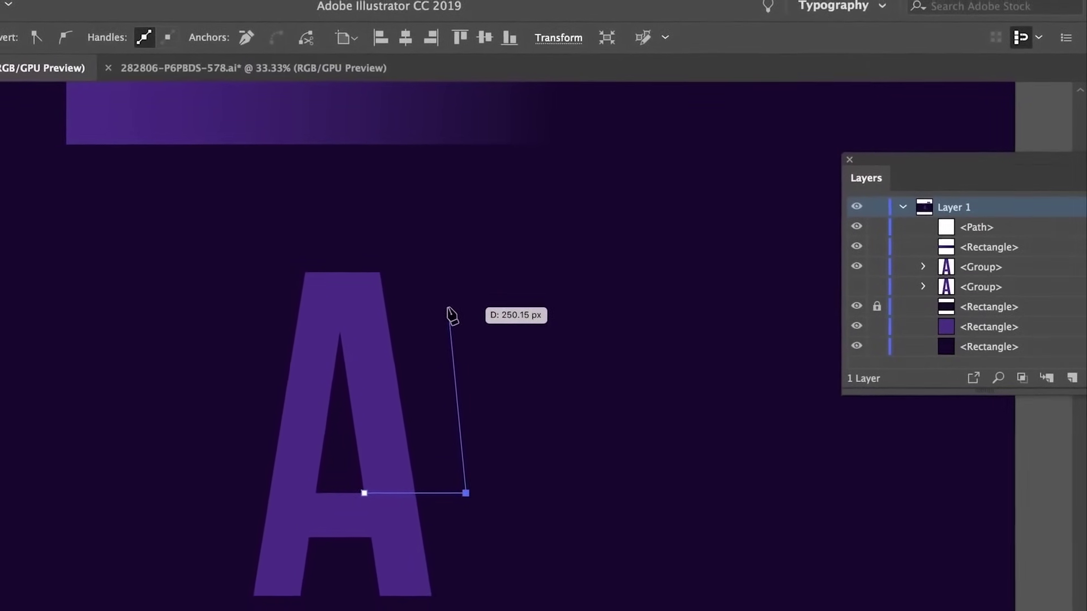
pyautogui.click(399, 224)
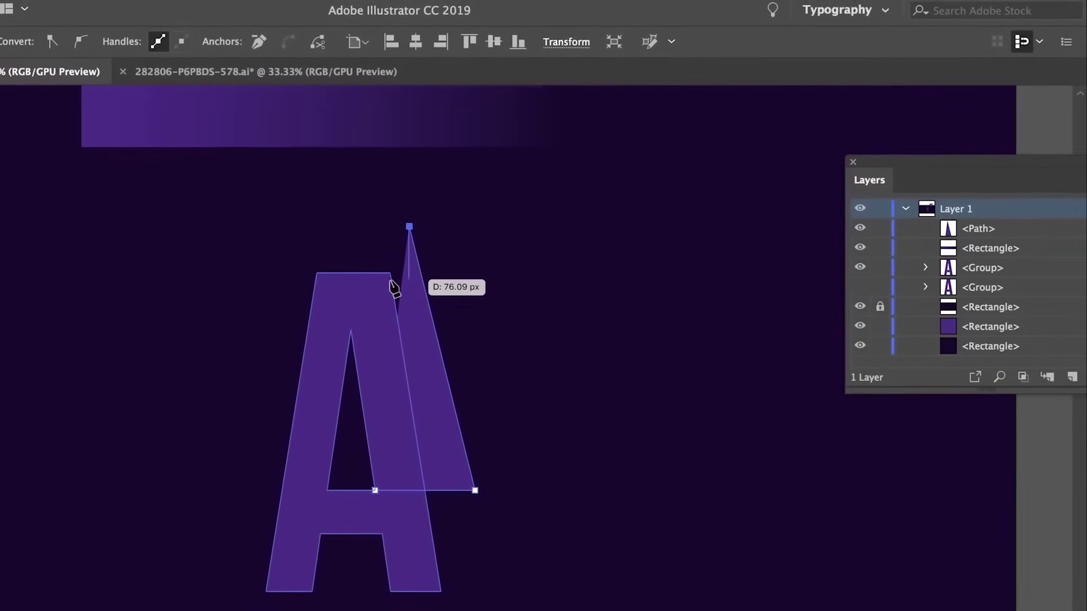
pyautogui.click(390, 272)
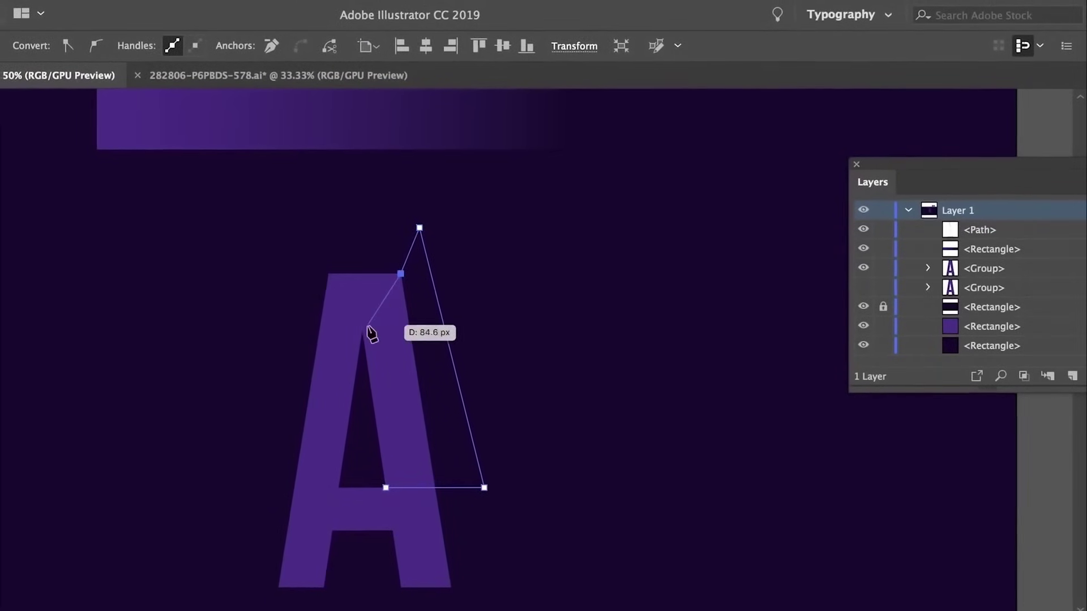
pyautogui.click(374, 329)
pyautogui.click(375, 472)
pyautogui.click(407, 483)
# Intersect the pen path with the visible letter A using Pathfinder, keeping only the right leg section above the crossbar.
pyautogui.press('v')
pyautogui.keyDown('shift'); pyautogui.click(448, 491); pyautogui.keyUp('shift')
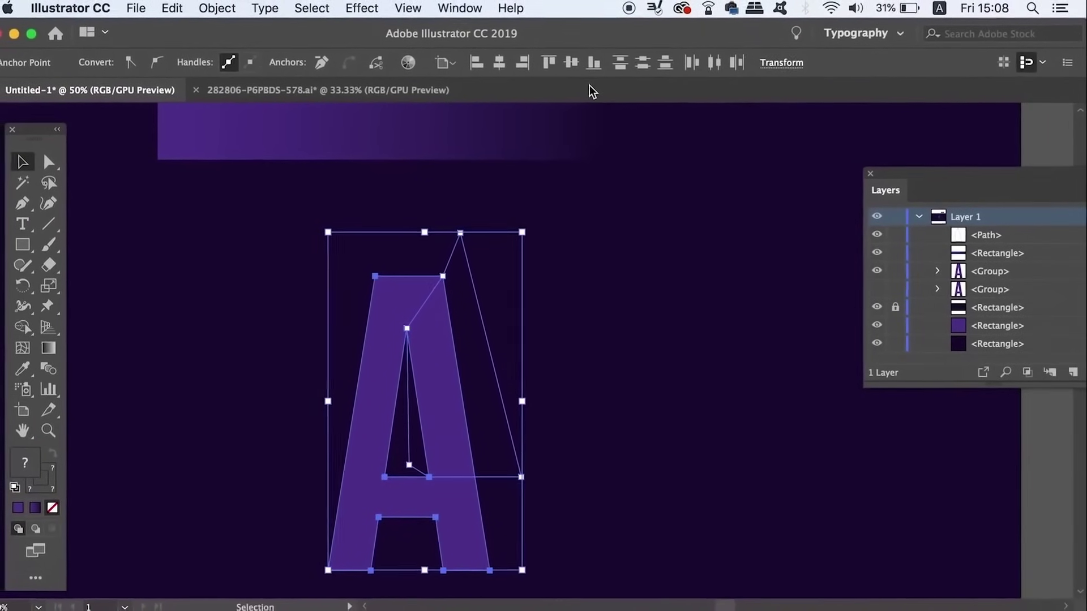
pyautogui.click(459, 8)
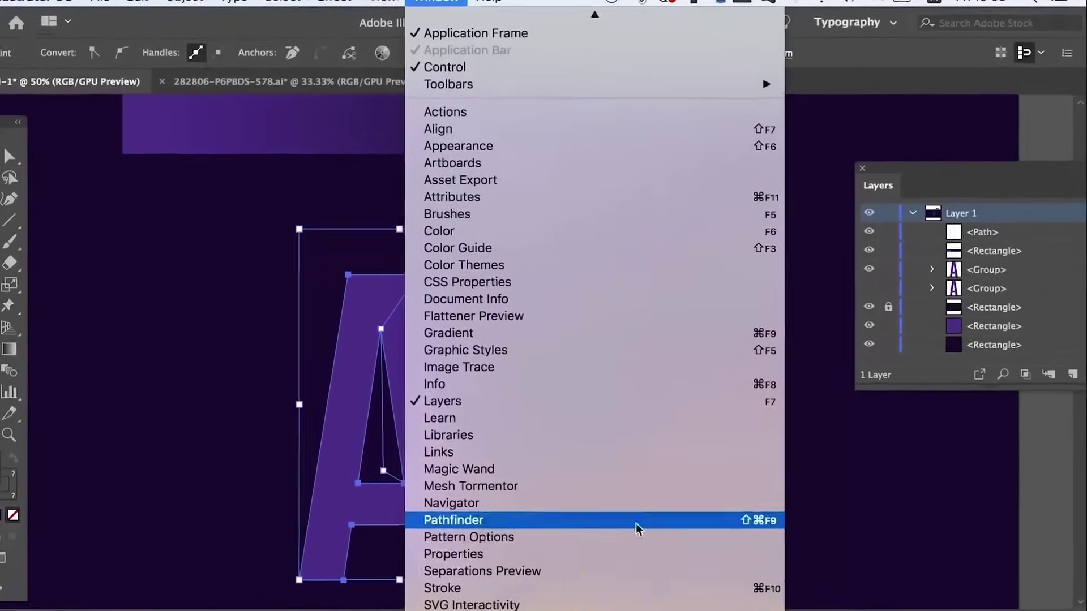
pyautogui.click(636, 522)
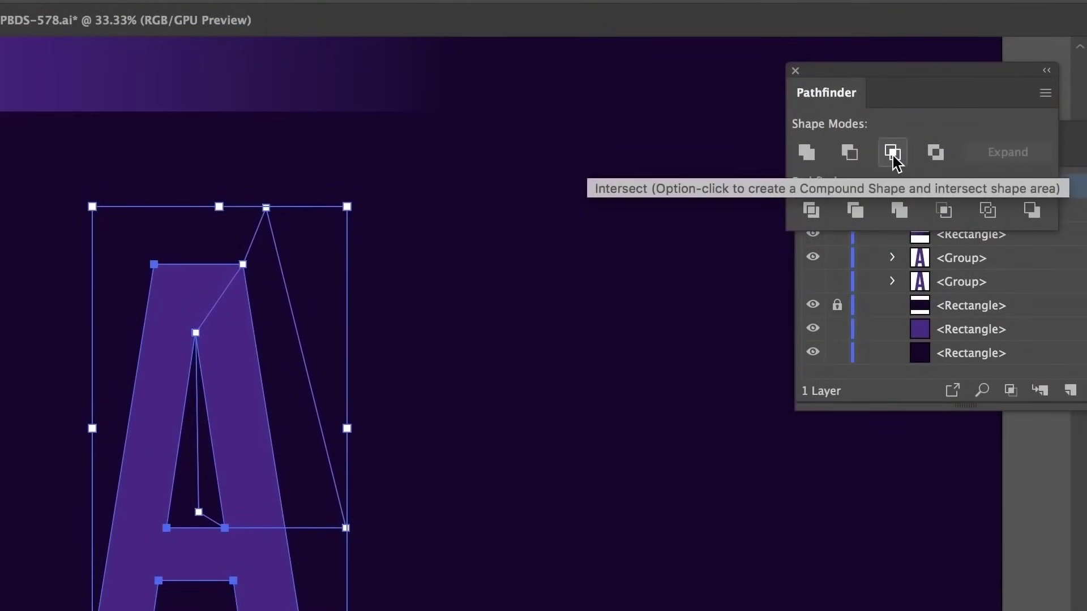
pyautogui.click(893, 154)
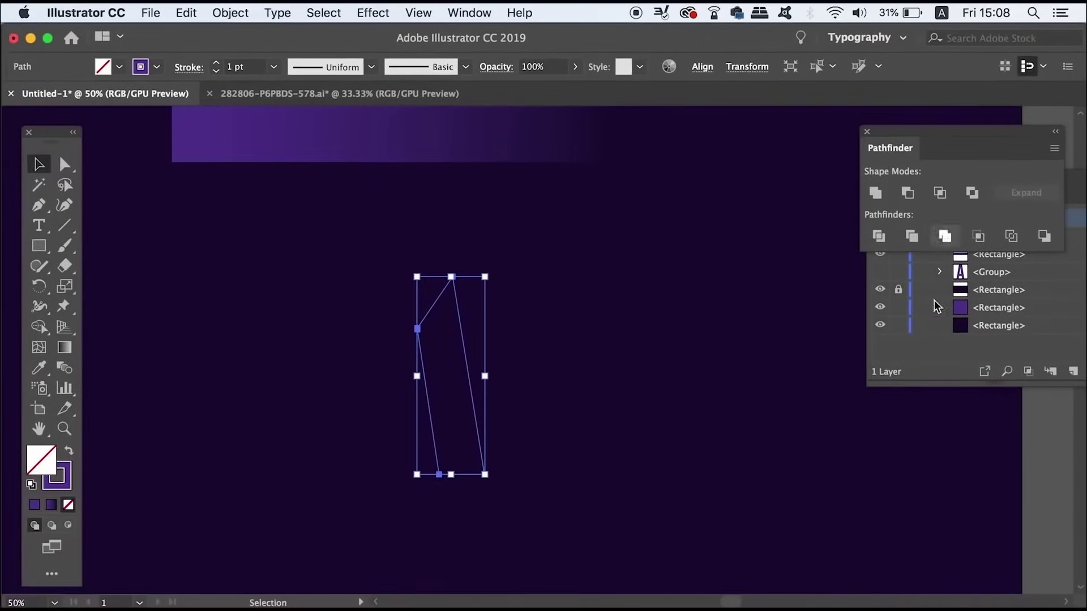
# Fill the leg section with the purple gradient sampled from the rectangle above and set its angle to -90°.
pyautogui.press('i')
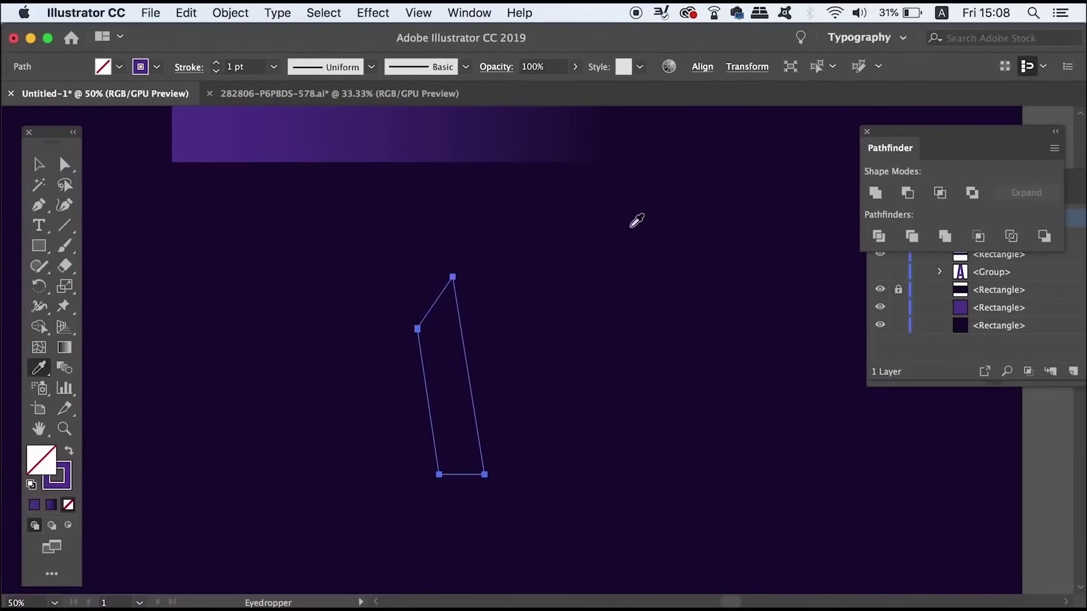
pyautogui.click(549, 145)
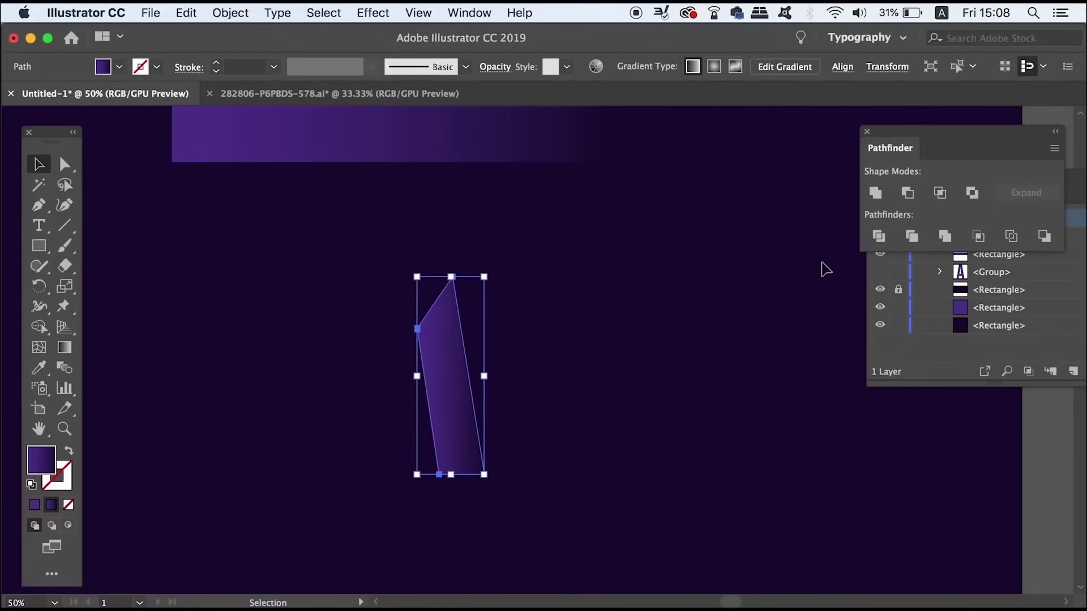
pyautogui.click(487, 11)
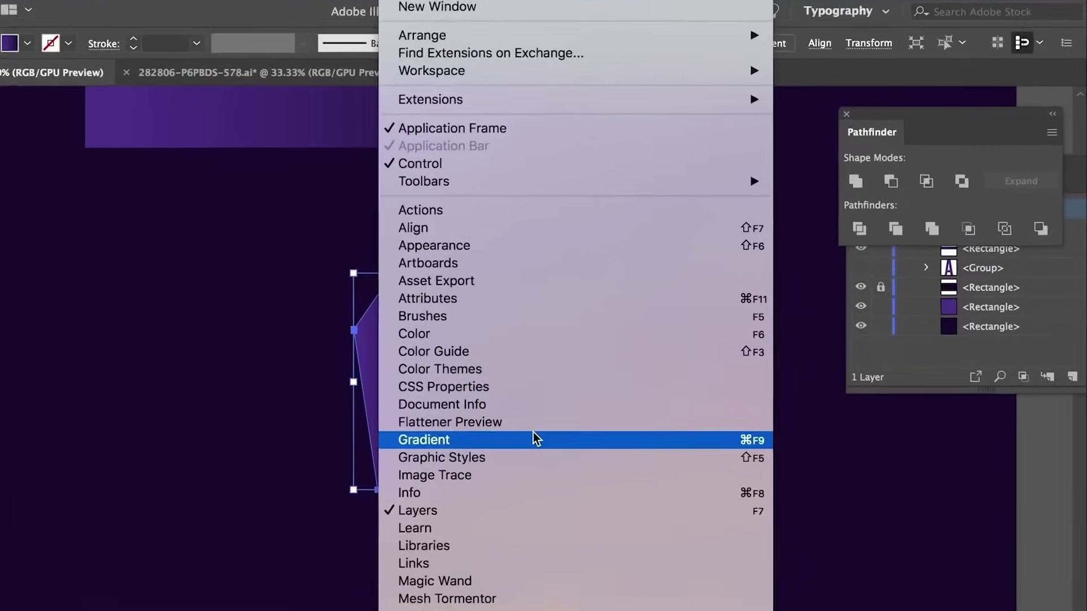
pyautogui.click(413, 464)
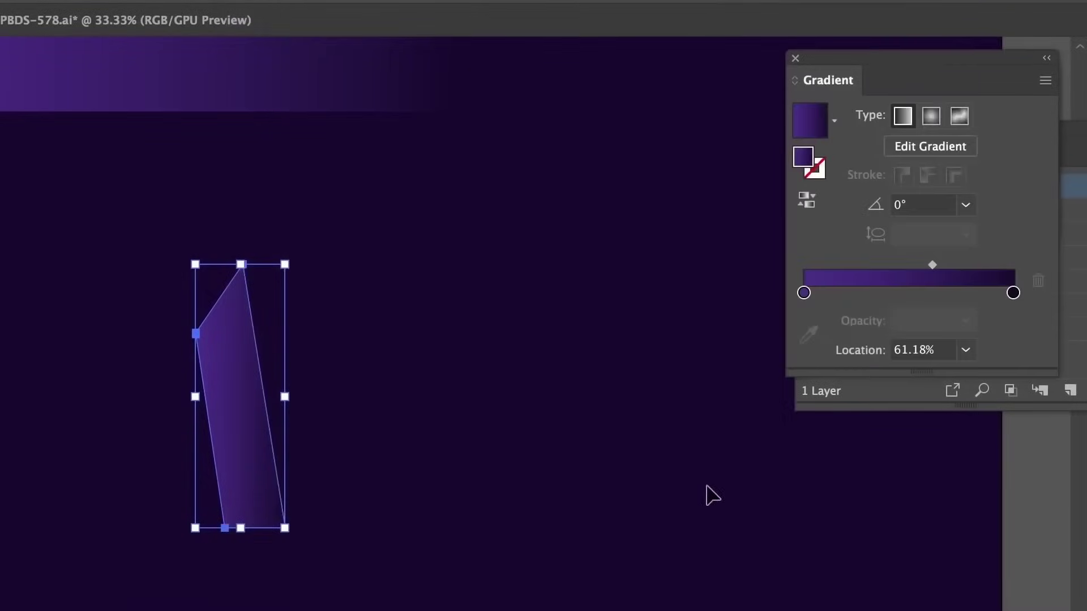
pyautogui.click(965, 206)
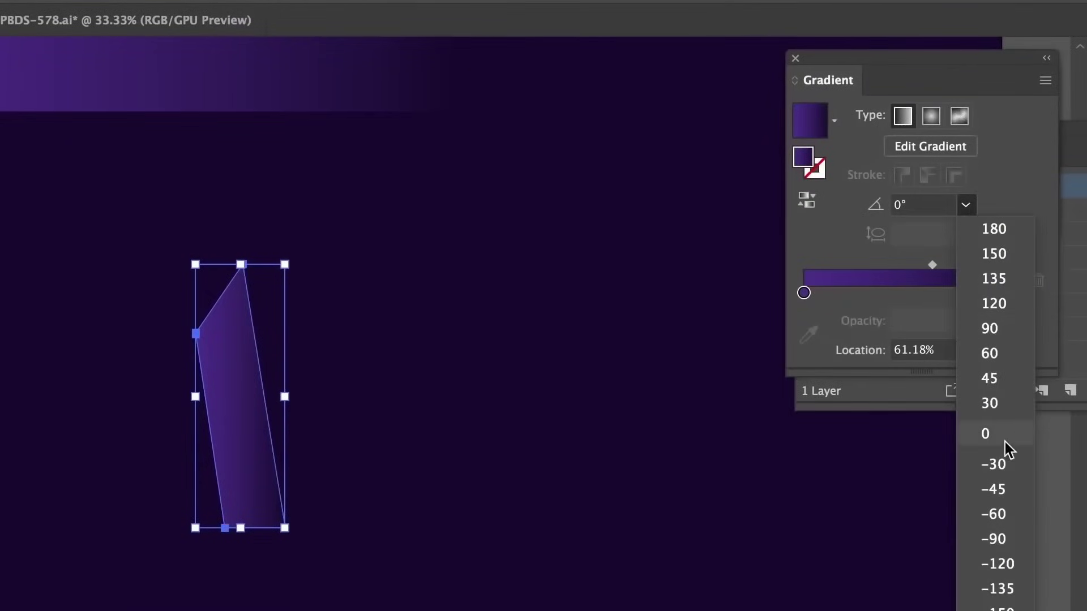
pyautogui.click(1010, 326)
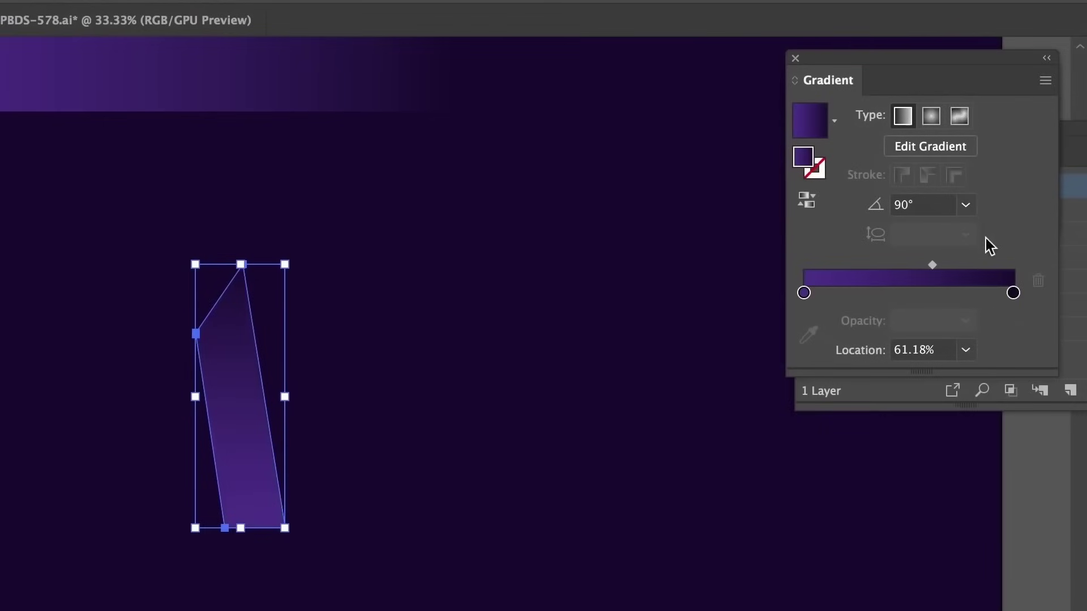
pyautogui.click(966, 205)
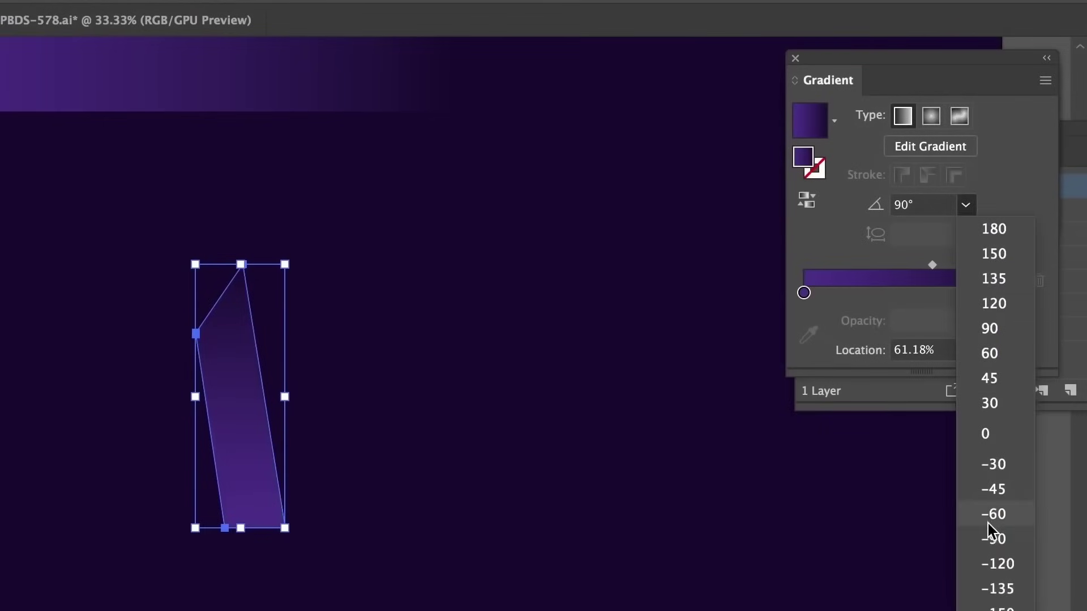
pyautogui.click(985, 541)
# Redraw the gradient with the Gradient tool down the slanted leg at about -81.7°, light at the top, and deselect it.
pyautogui.press('g')
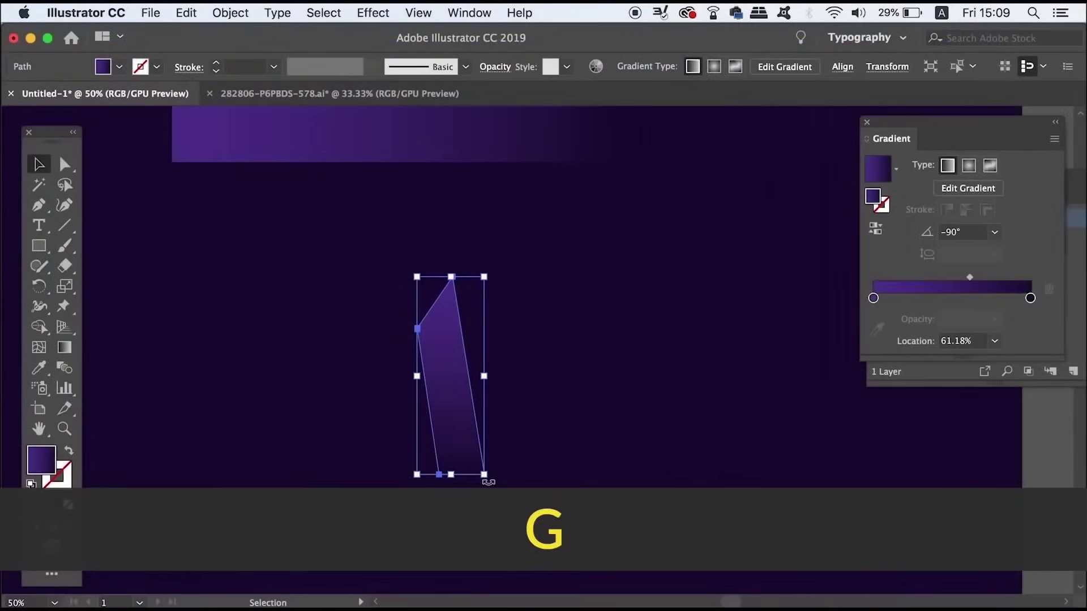
pyautogui.moveTo(472, 489)
pyautogui.mouseDown()
pyautogui.moveTo(456, 329)
pyautogui.moveTo(443, 318)
pyautogui.mouseUp()
pyautogui.moveTo(423, 236)
pyautogui.mouseDown()
pyautogui.moveTo(461, 516)
pyautogui.moveTo(460, 480)
pyautogui.mouseUp()
pyautogui.press('v')
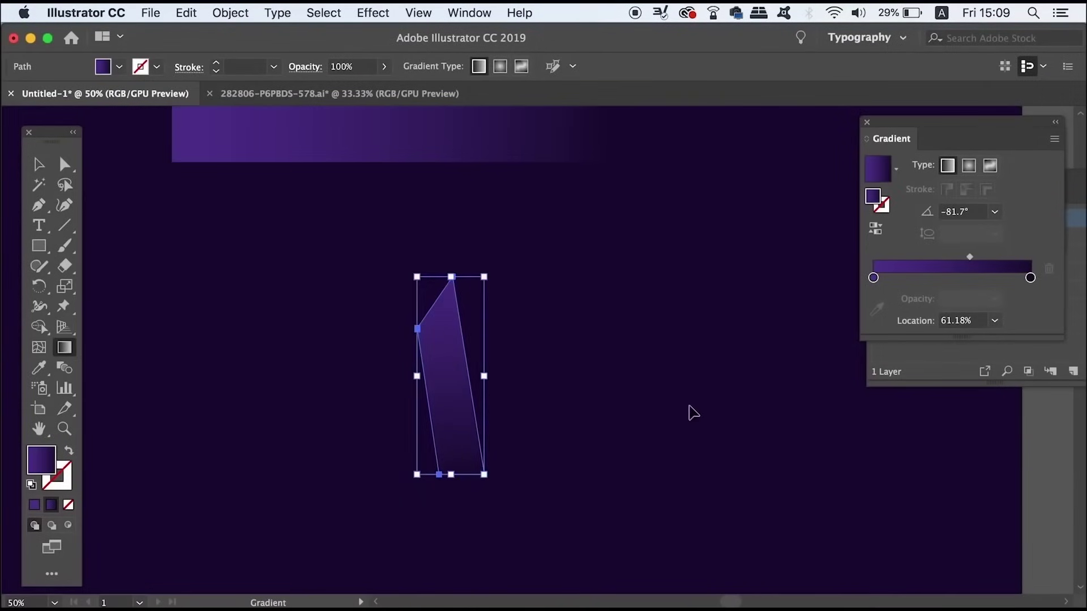
pyautogui.click(682, 421)
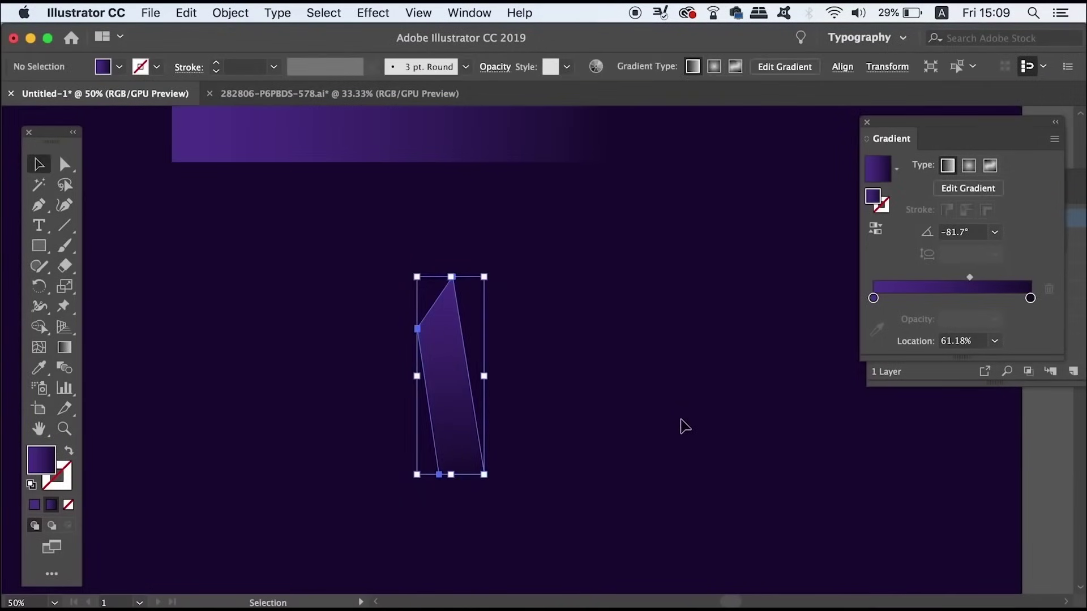
# Close the gradient settings and unhide the full letter A group beneath the shaded leg section.
pyautogui.click(866, 122)
pyautogui.click(933, 360)
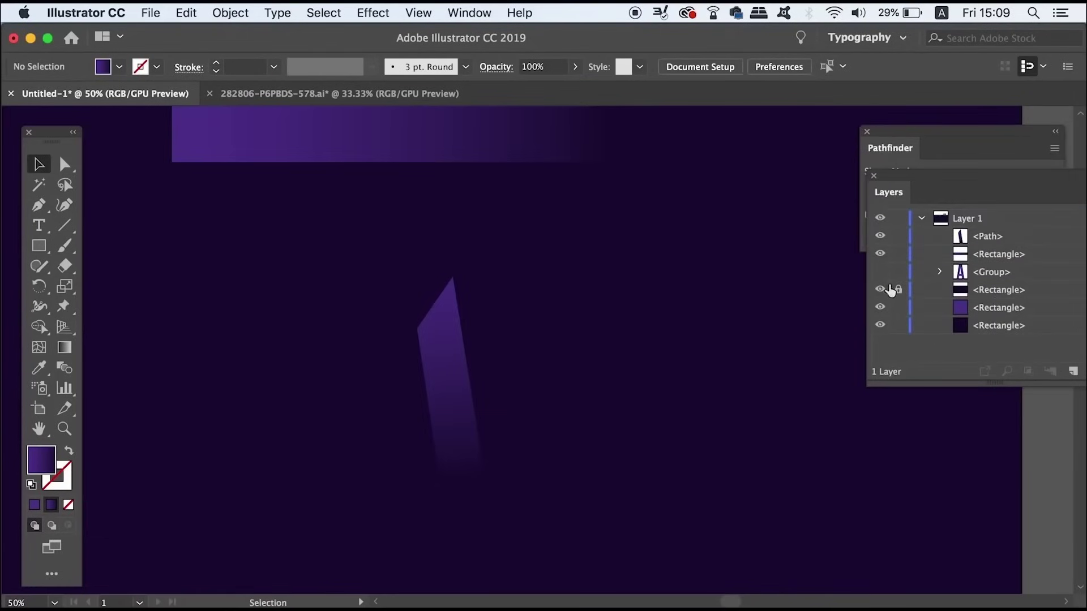
pyautogui.click(880, 272)
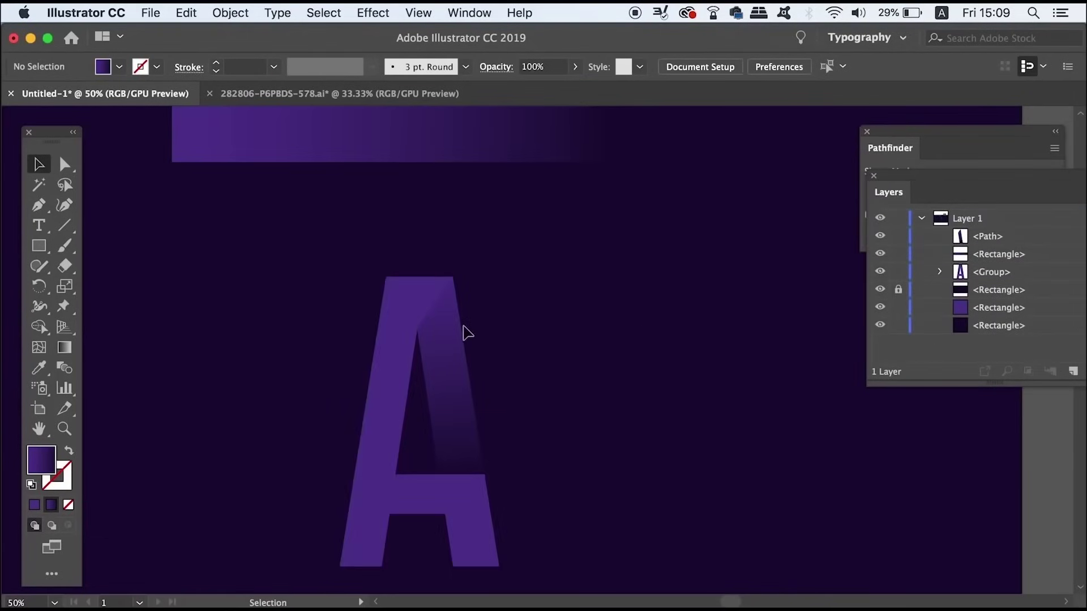
# Move the leg section's gradient midpoint to 82.95% so the dark shading sits near the crossbar, and deselect it.
pyautogui.click(461, 354)
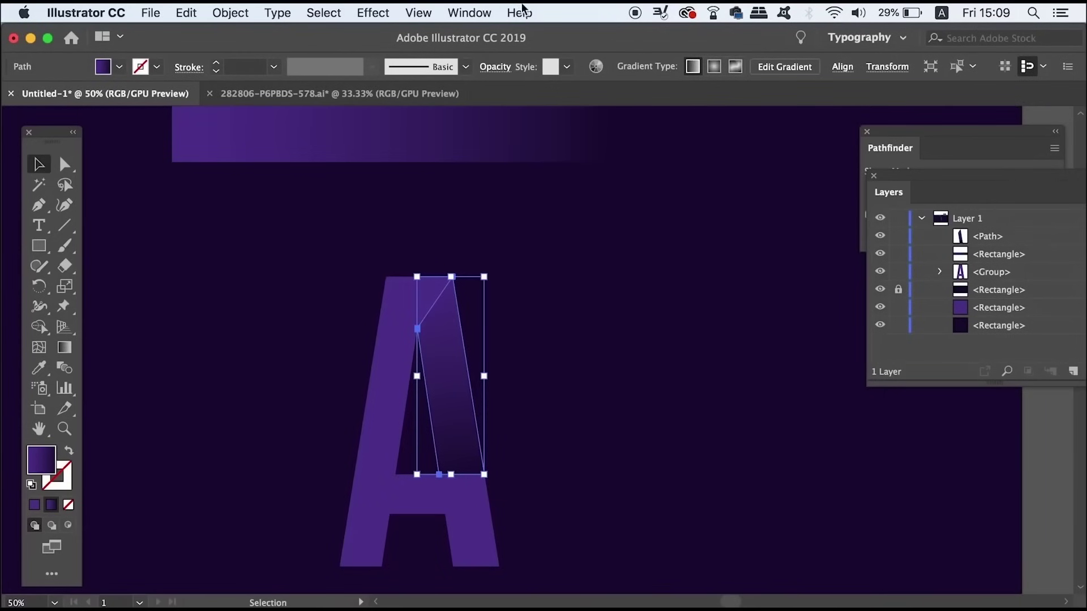
pyautogui.click(469, 13)
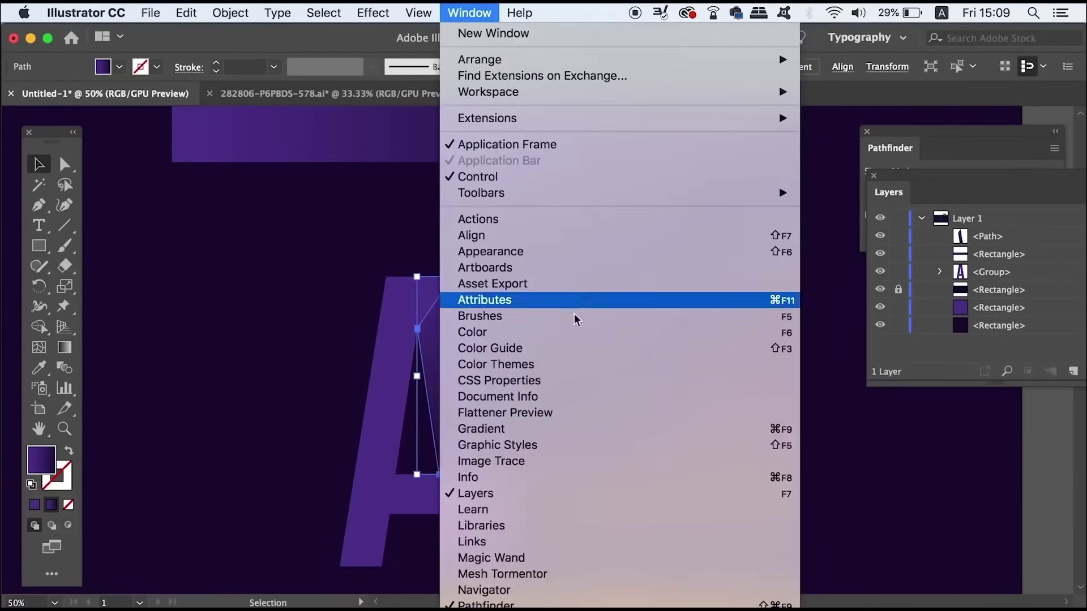
pyautogui.scroll(-5, 575, 320)
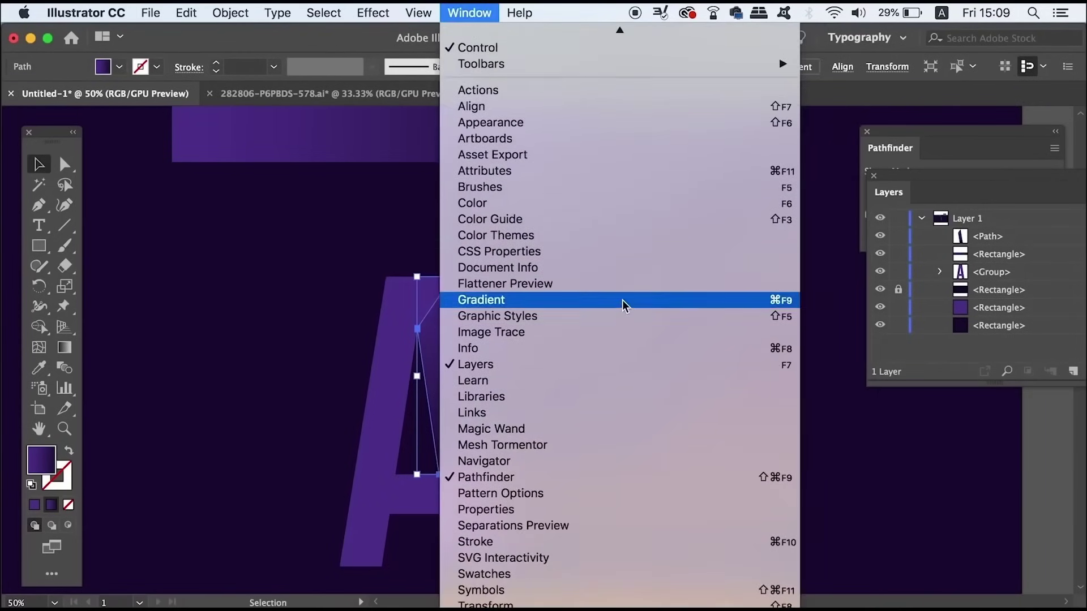
pyautogui.click(623, 306)
pyautogui.moveTo(981, 276); pyautogui.dragTo(998, 279)
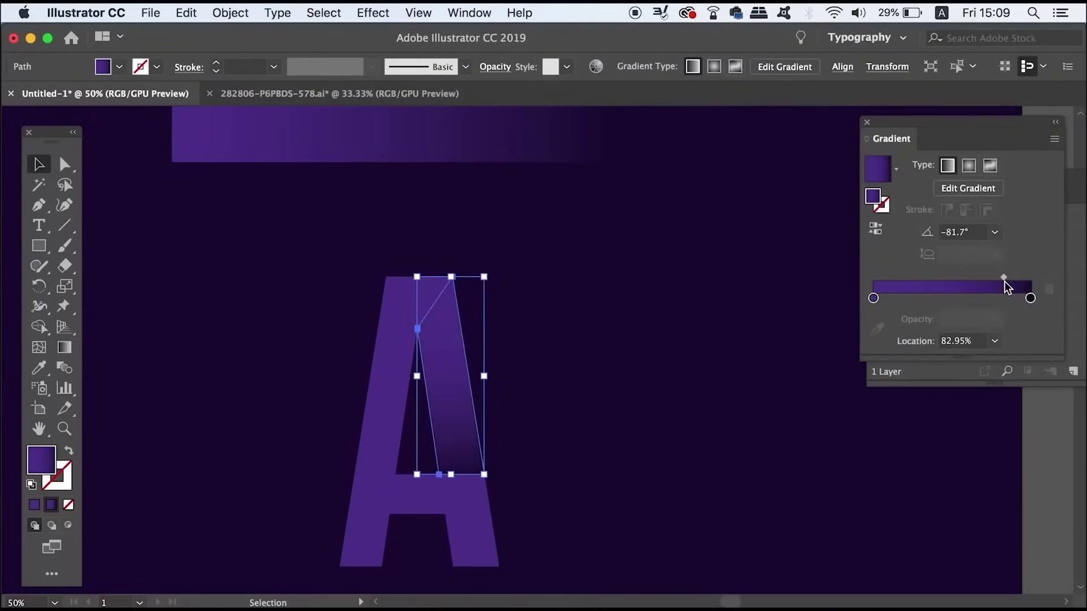
pyautogui.click(691, 311)
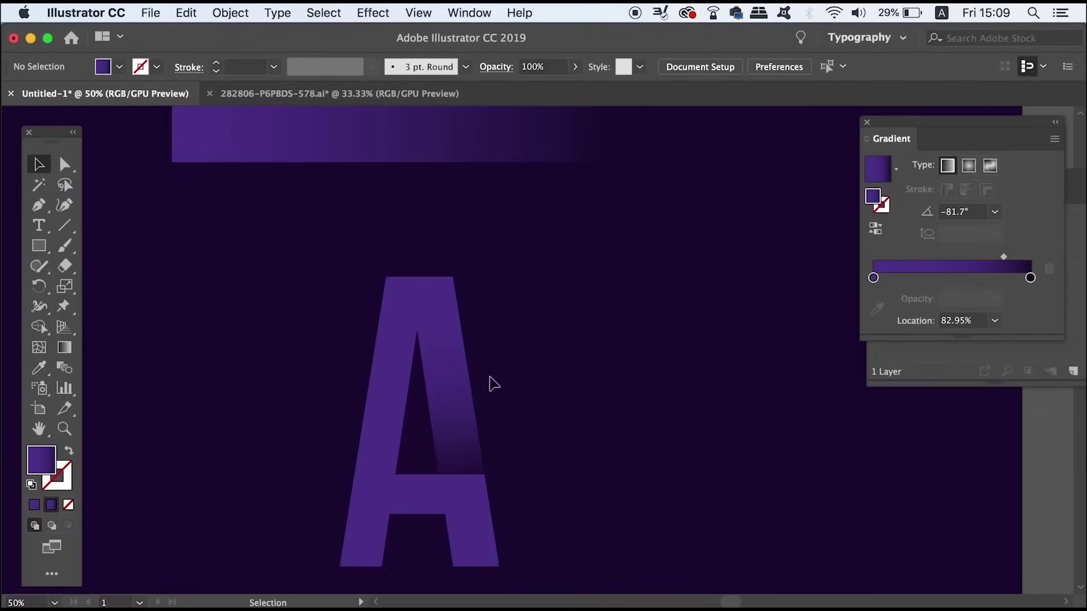
pyautogui.press('super+minus')
pyautogui.press('super+minus')
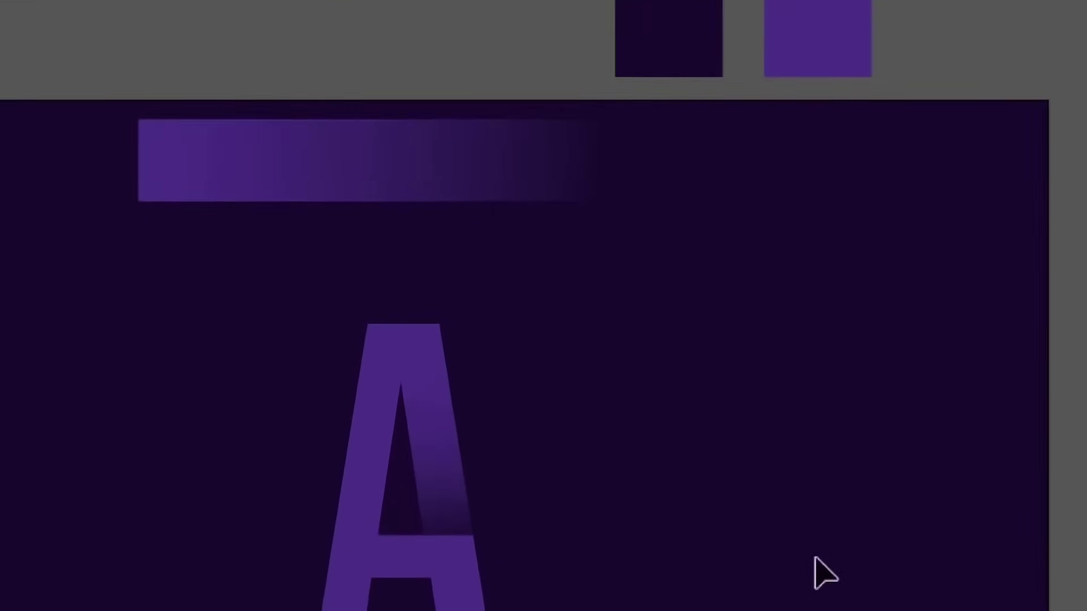